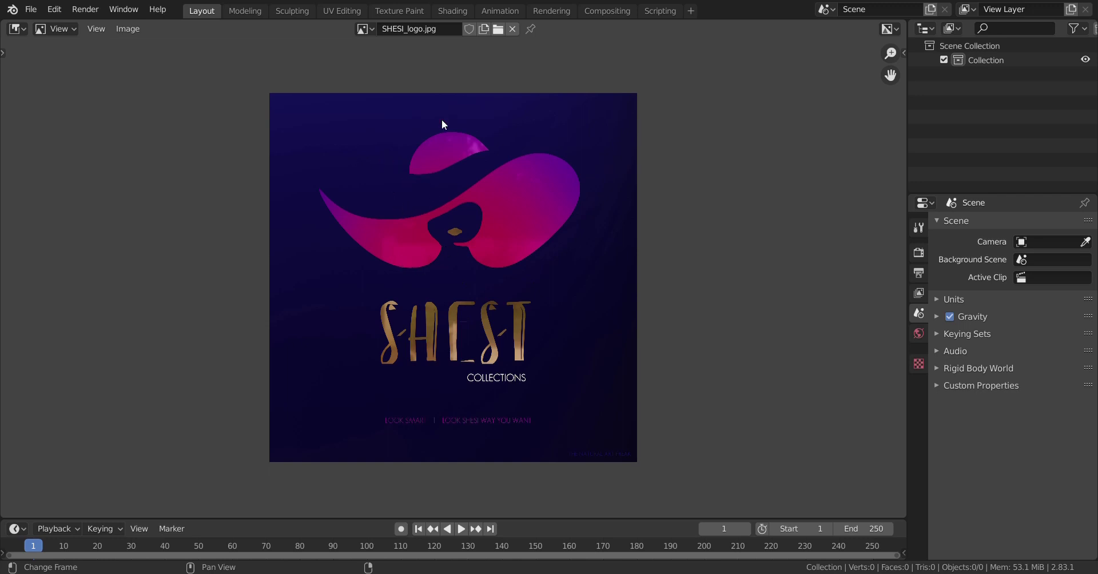
- Switch the image editor area to the 3D viewport and show the scene in front orthographic view
{"action": "key", "text": "shift+F5"}
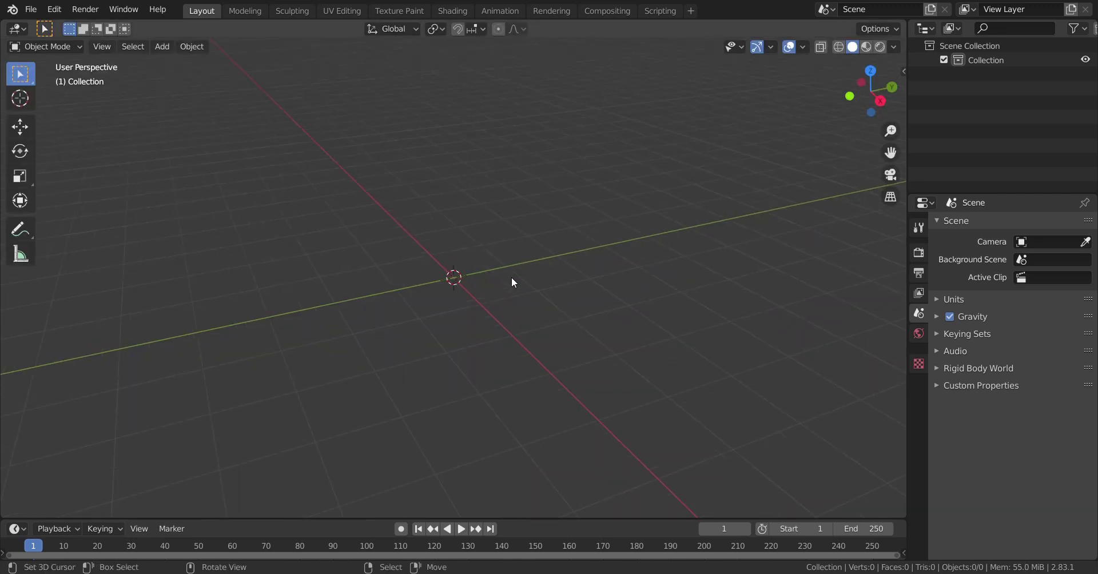
{"action": "middle_click_drag", "start_coordinate": [512, 277], "coordinate": [512, 324]}
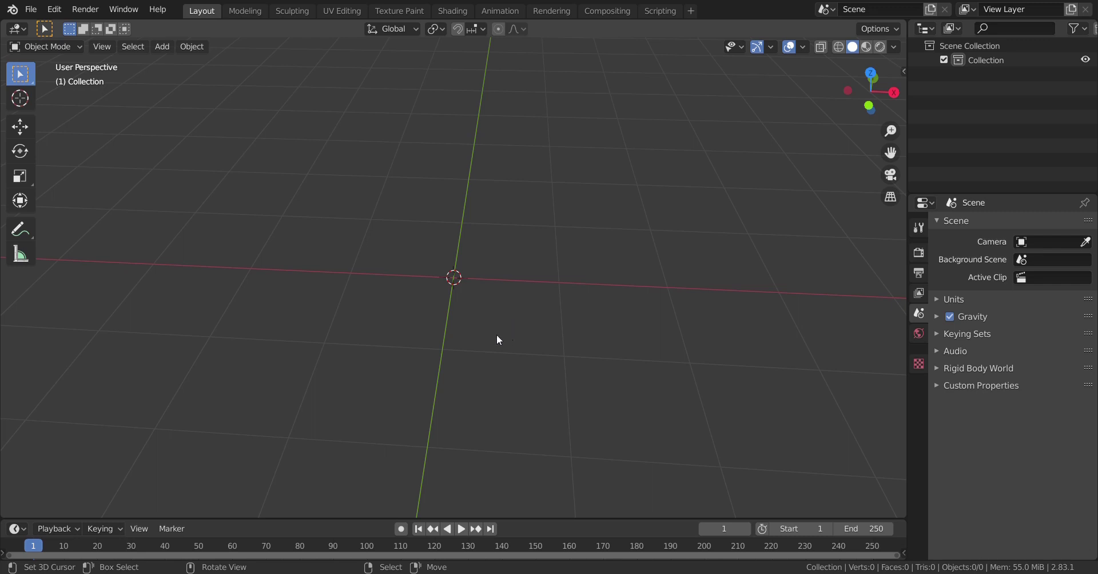
{"action": "middle_click_drag", "start_coordinate": [489, 343], "coordinate": [464, 343]}
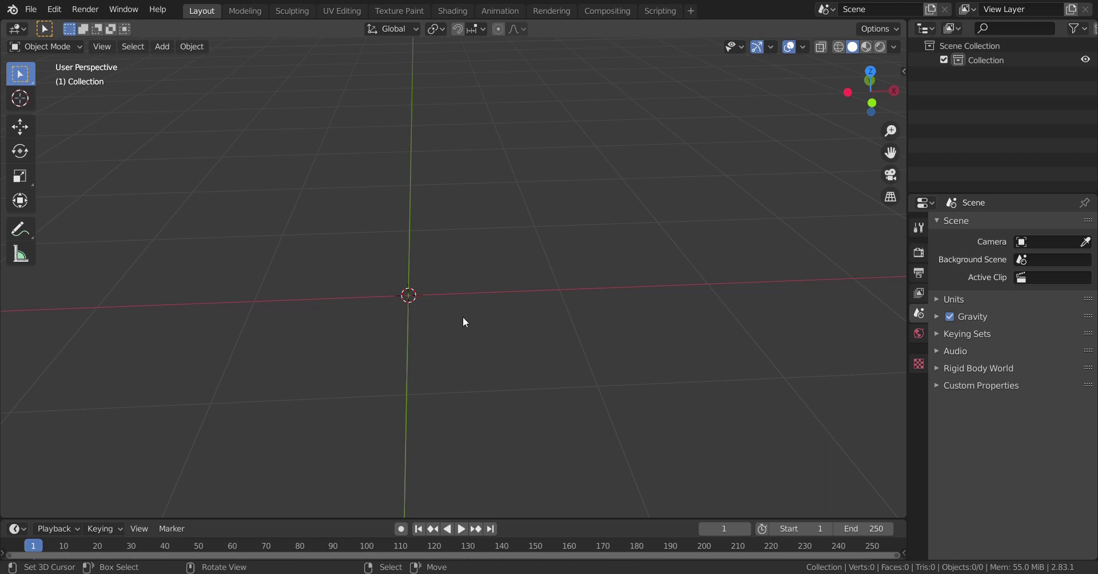
{"action": "key", "text": "KP_1"}
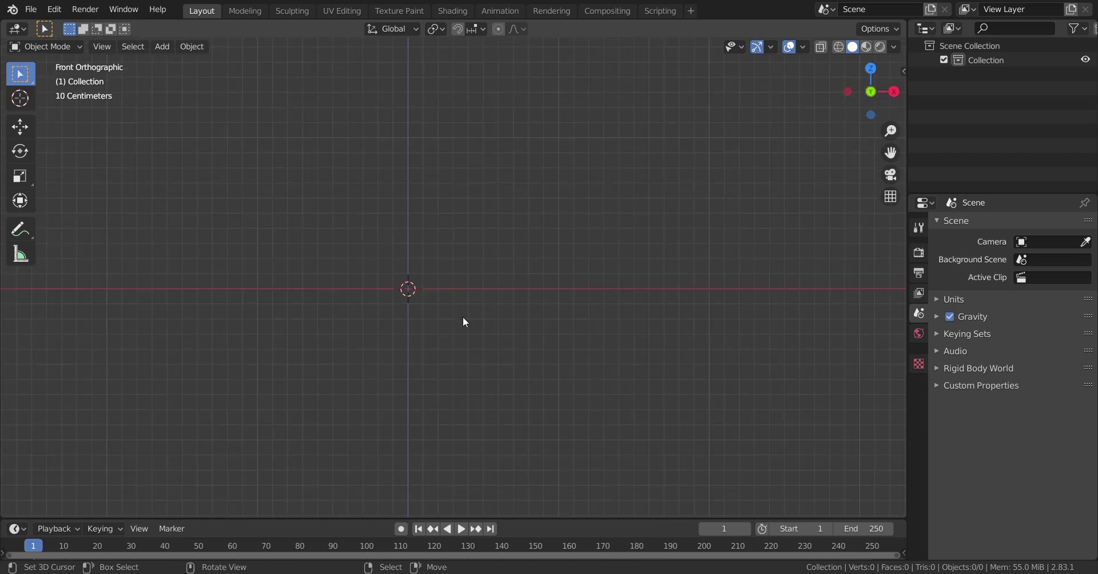
{"action": "scroll", "coordinate": [456, 303], "scroll_direction": "left", "scroll_amount": 3, "text": "ctrl"}
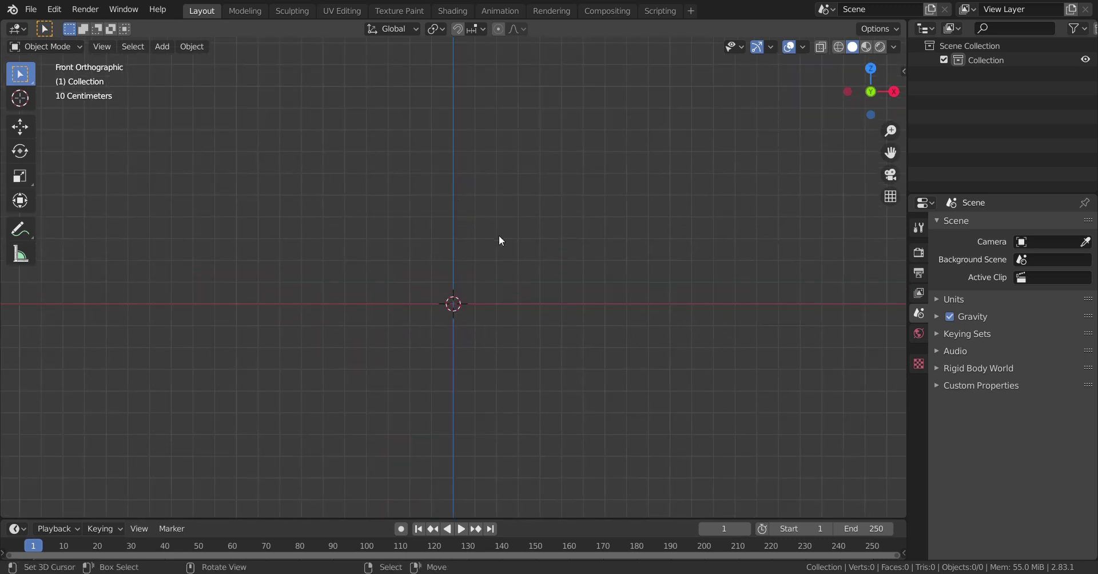
- Add contour.jpg from the Desktop folder as a reference image in the front view
{"action": "key", "text": "shift+a"}
{"action": "mouse_move", "coordinate": [541, 238]}
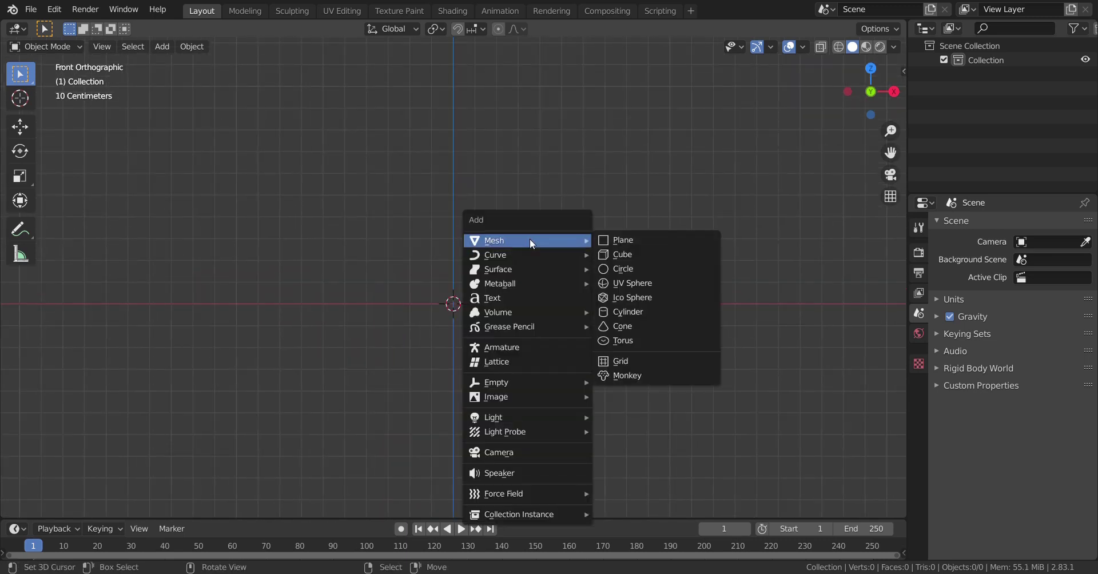
{"action": "mouse_move", "coordinate": [527, 392]}
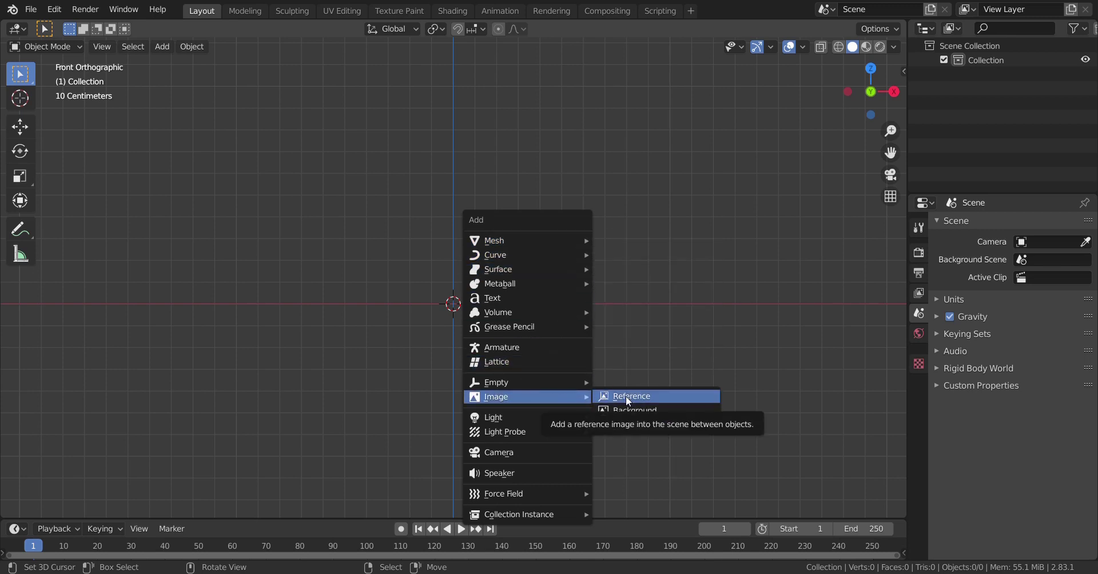
{"action": "left_click", "coordinate": [652, 398]}
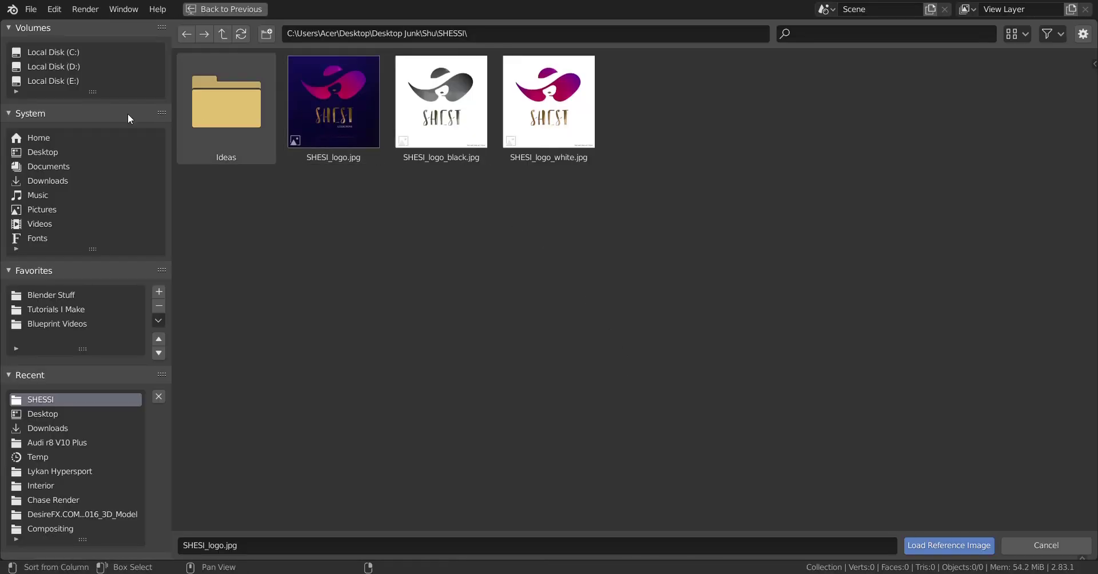
{"action": "left_click", "coordinate": [51, 152]}
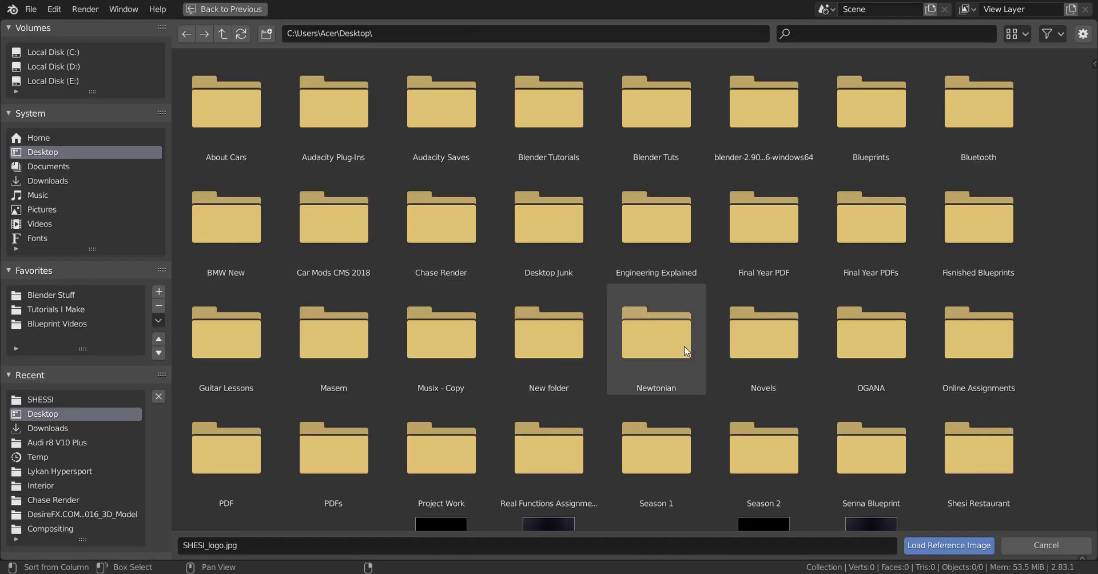
{"action": "scroll", "coordinate": [685, 347], "scroll_direction": "down", "scroll_amount": 5}
{"action": "scroll", "coordinate": [685, 348], "scroll_direction": "down", "scroll_amount": 3}
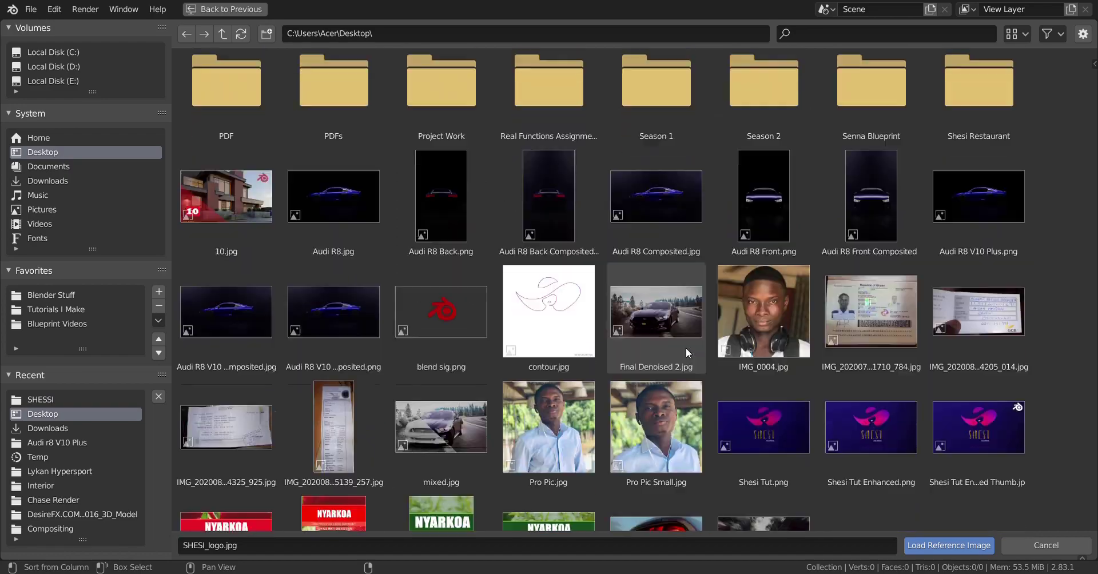
{"action": "double_click", "coordinate": [542, 312]}
{"action": "scroll", "coordinate": [612, 265], "scroll_direction": "down", "scroll_amount": 5}
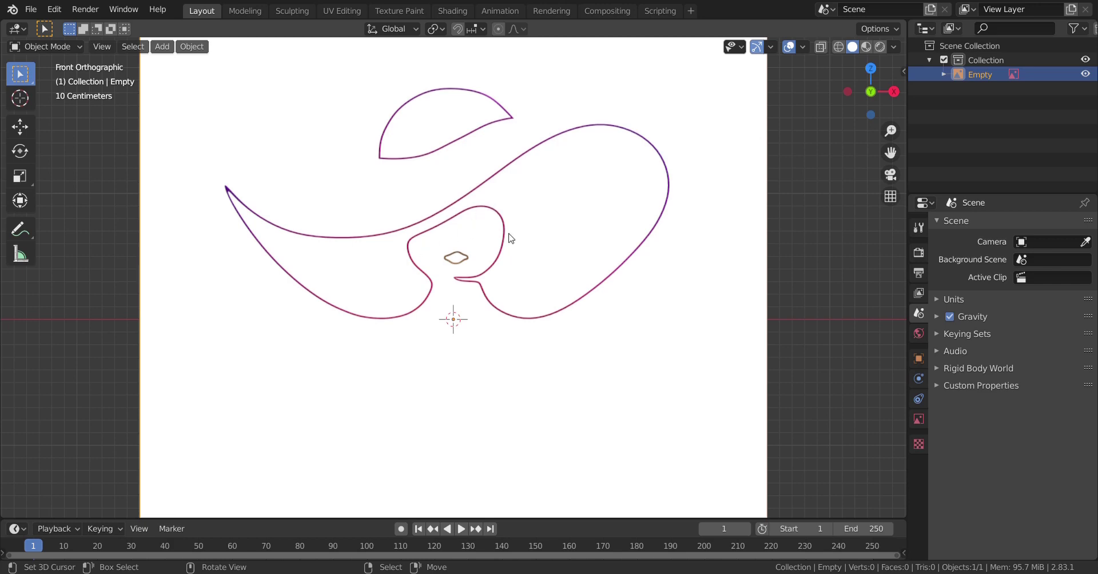
{"action": "scroll", "coordinate": [440, 291], "scroll_direction": "up", "scroll_amount": 2}
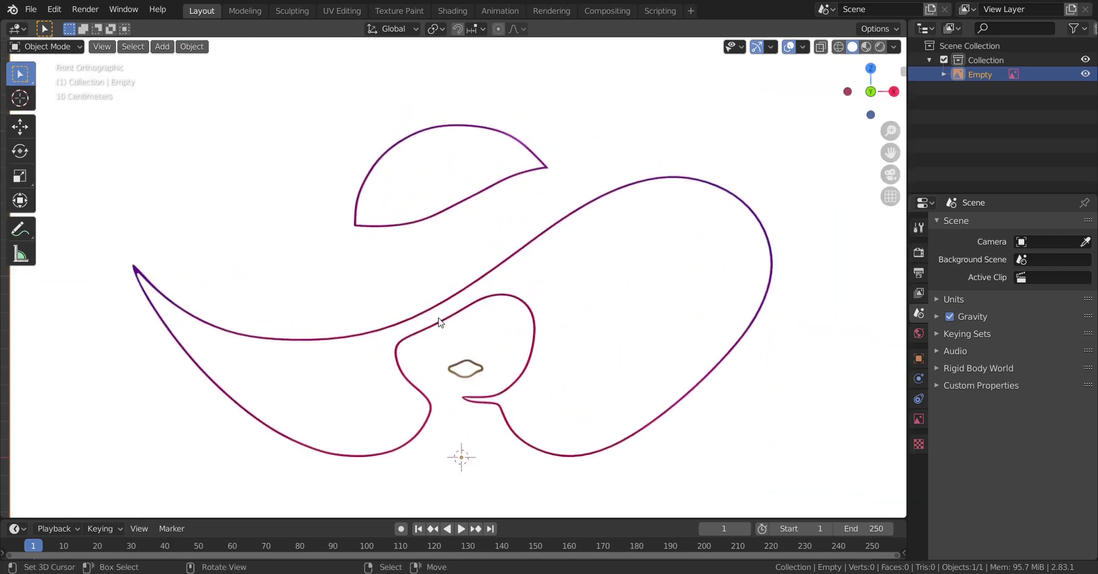
{"action": "scroll", "coordinate": [442, 296], "scroll_direction": "down", "scroll_amount": 2}
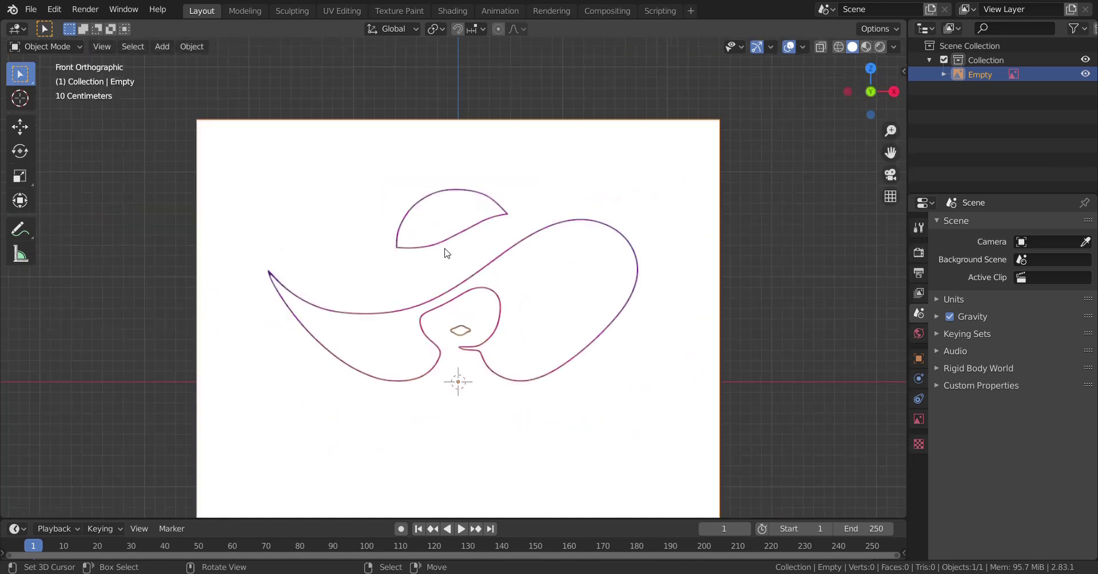
- Add a plane mesh at the scene's origin
{"action": "key", "text": "shift+a"}
{"action": "mouse_move", "coordinate": [526, 87]}
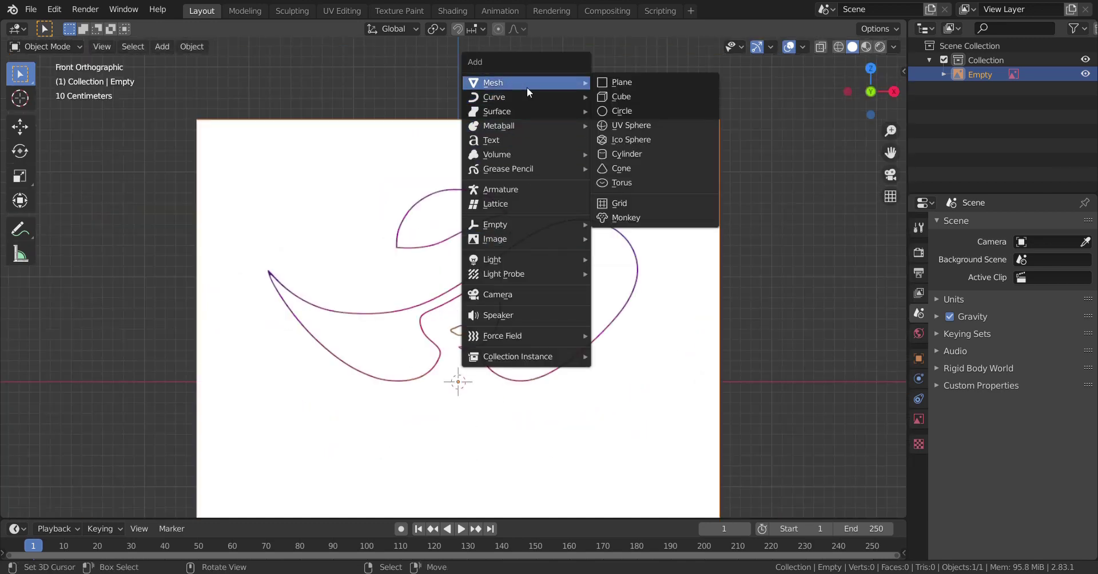
{"action": "left_click", "coordinate": [633, 82]}
{"action": "scroll", "coordinate": [527, 282], "scroll_direction": "down", "scroll_amount": 5}
{"action": "middle_click_drag", "start_coordinate": [527, 281], "coordinate": [469, 312]}
{"action": "key", "text": "Tab"}
{"action": "key", "text": "g"}
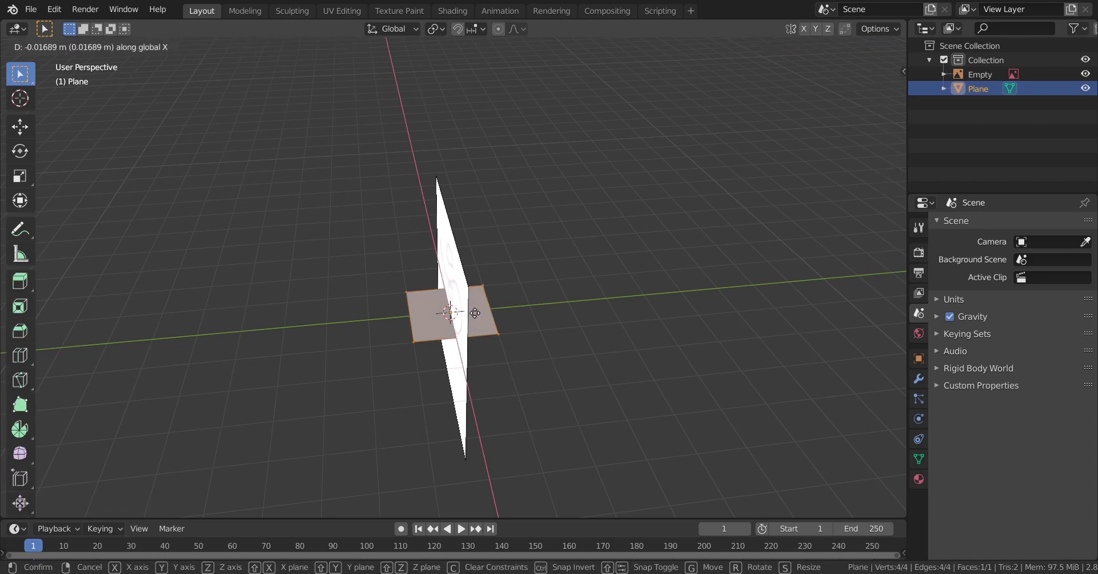
{"action": "key", "text": "y"}
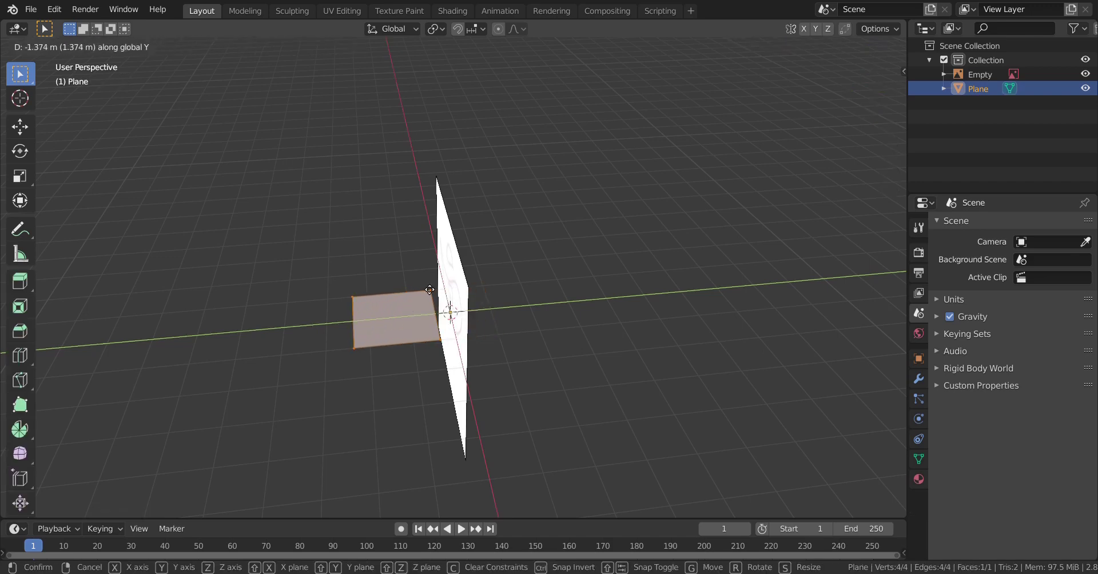
{"action": "left_click", "coordinate": [429, 290]}
{"action": "key", "text": "ctrl+z"}
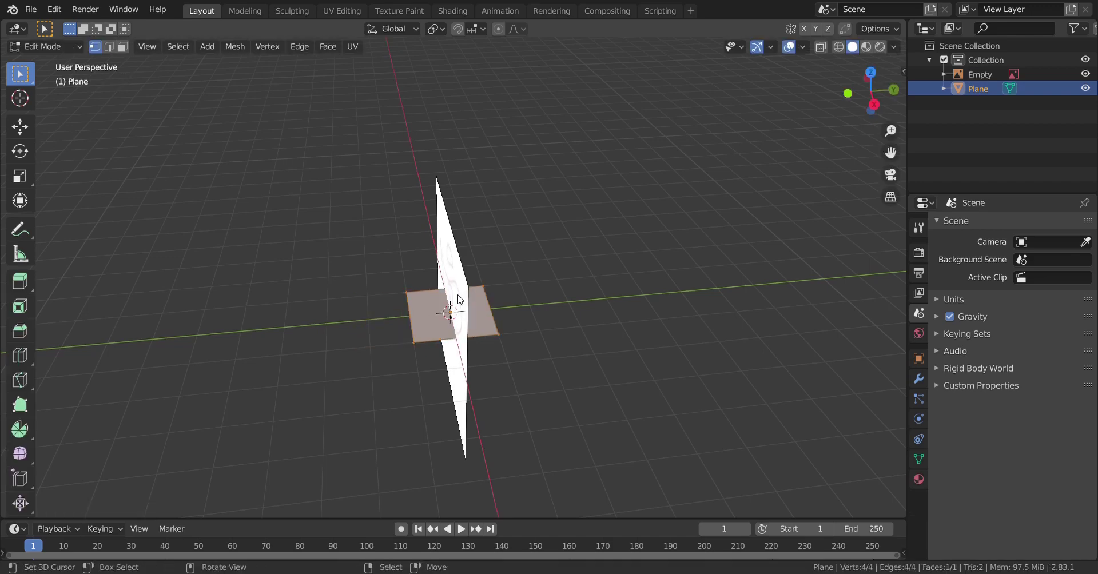
{"action": "key", "text": "Tab"}
- Move the reference image back along the Y axis so it stands behind the plane
{"action": "left_click", "coordinate": [448, 295]}
{"action": "key", "text": "g"}
{"action": "key", "text": "y"}
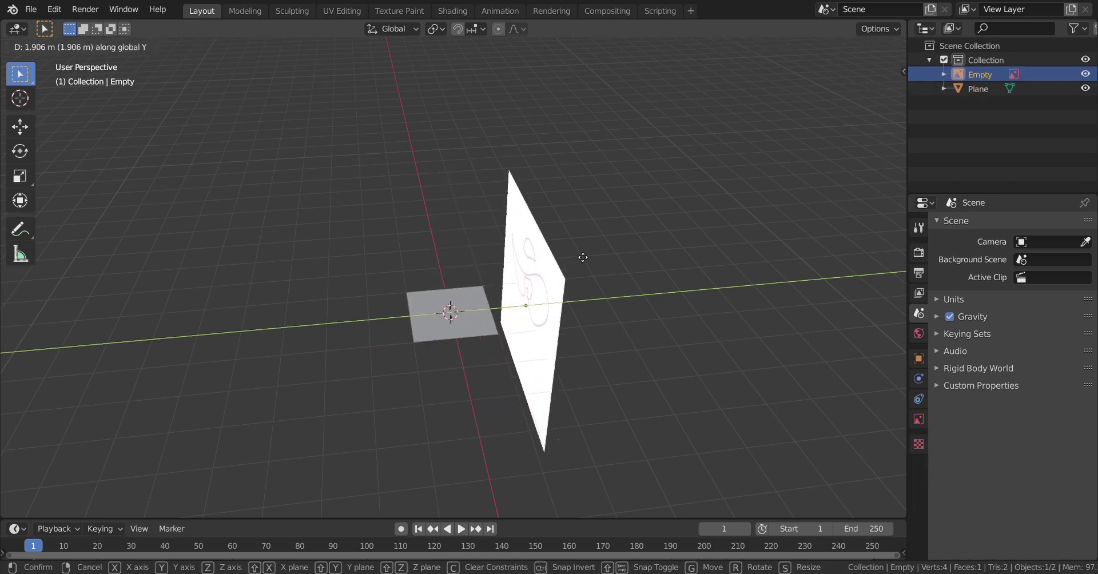
{"action": "left_click", "coordinate": [537, 273]}
- Edit the plane's mesh in front view and collapse its edges and faces into a single vertex
{"action": "left_click", "coordinate": [471, 300]}
{"action": "key", "text": "Tab"}
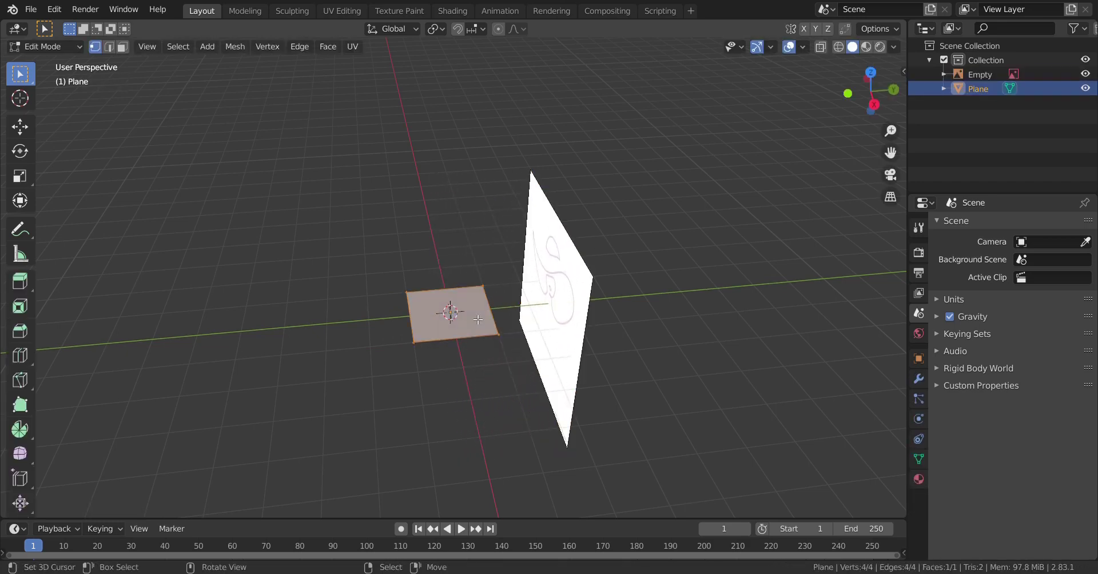
{"action": "key", "text": "KP_5"}
{"action": "key", "text": "KP_1"}
{"action": "scroll", "coordinate": [478, 320], "scroll_direction": "up", "scroll_amount": 8}
{"action": "key", "text": "x"}
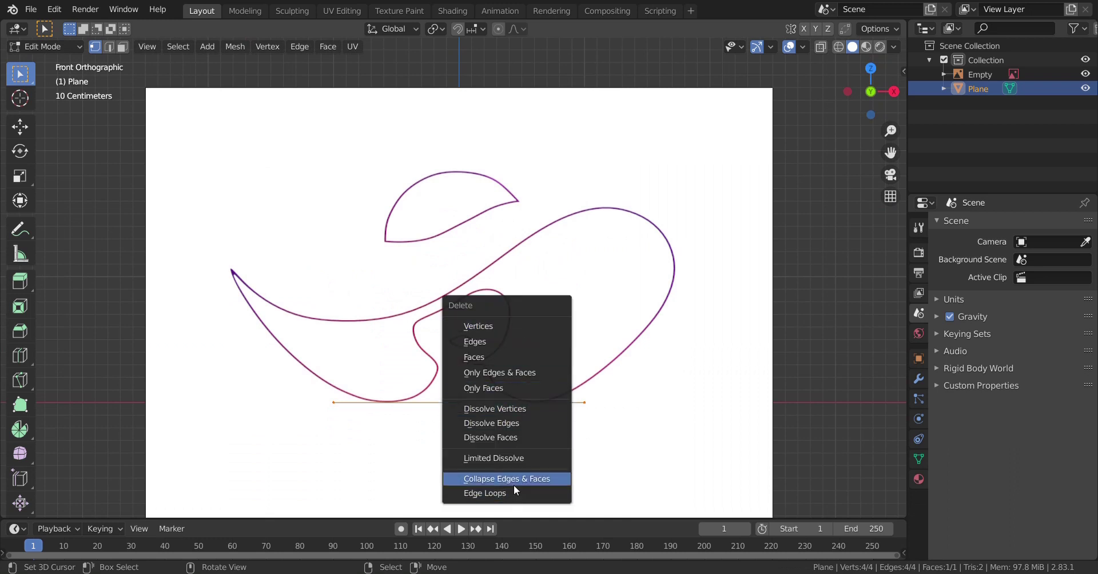
{"action": "left_click", "coordinate": [511, 492]}
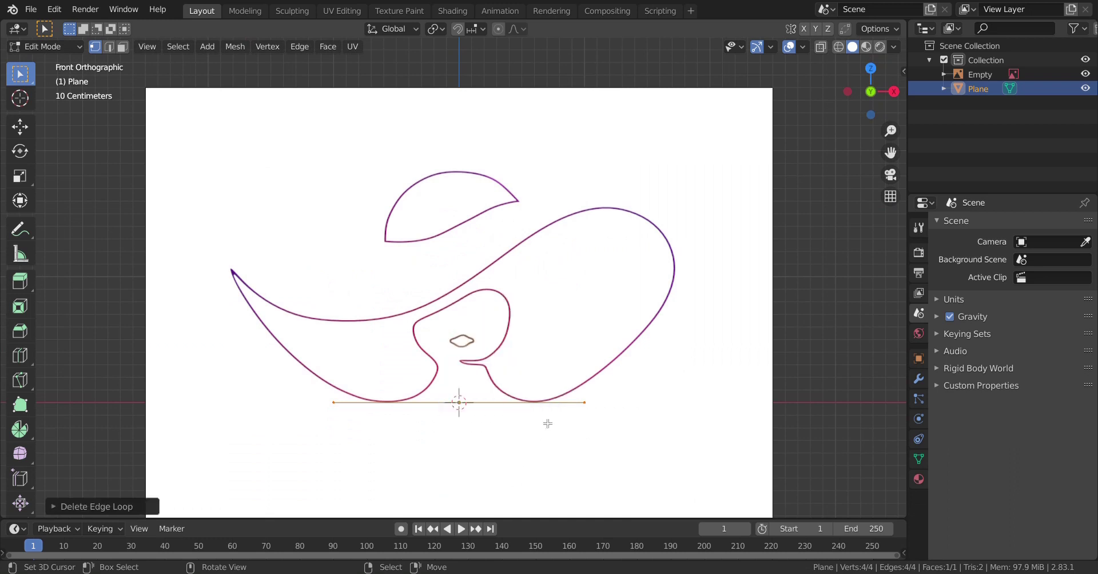
{"action": "key", "text": "x"}
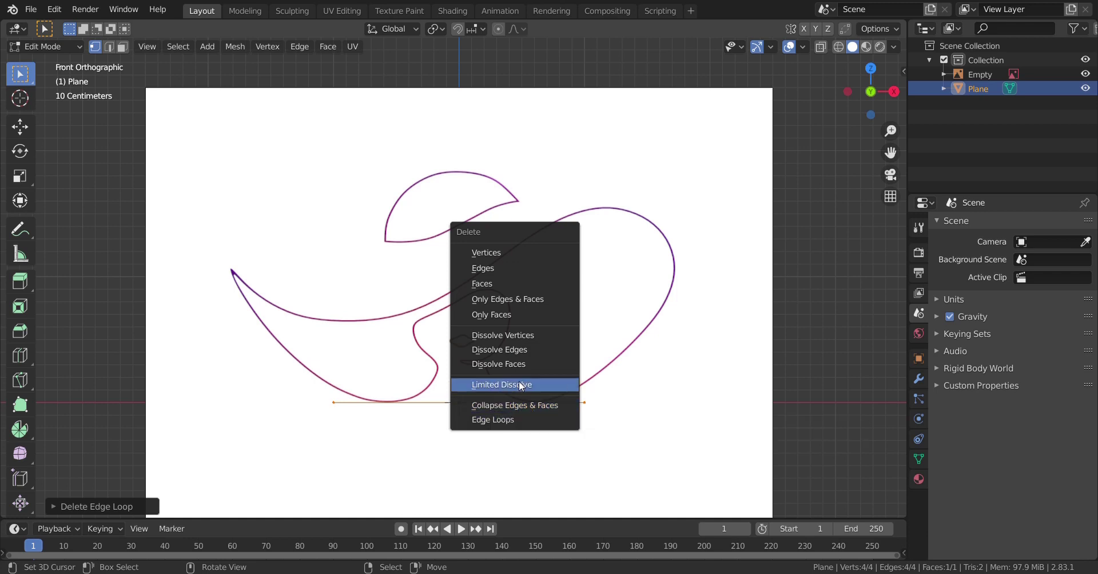
{"action": "left_click", "coordinate": [526, 406]}
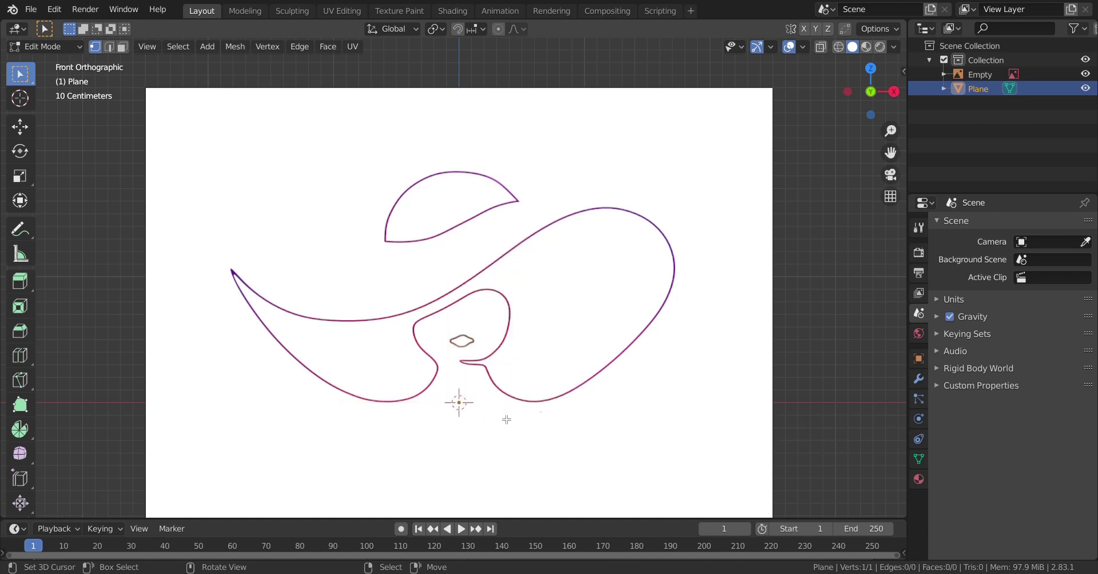
{"action": "key", "text": "x"}
{"action": "left_click", "coordinate": [510, 414]}
- Move the single vertex onto the logo outline, at the inner bulge of the brim's left lobe beside the chin
{"action": "key", "text": "g"}
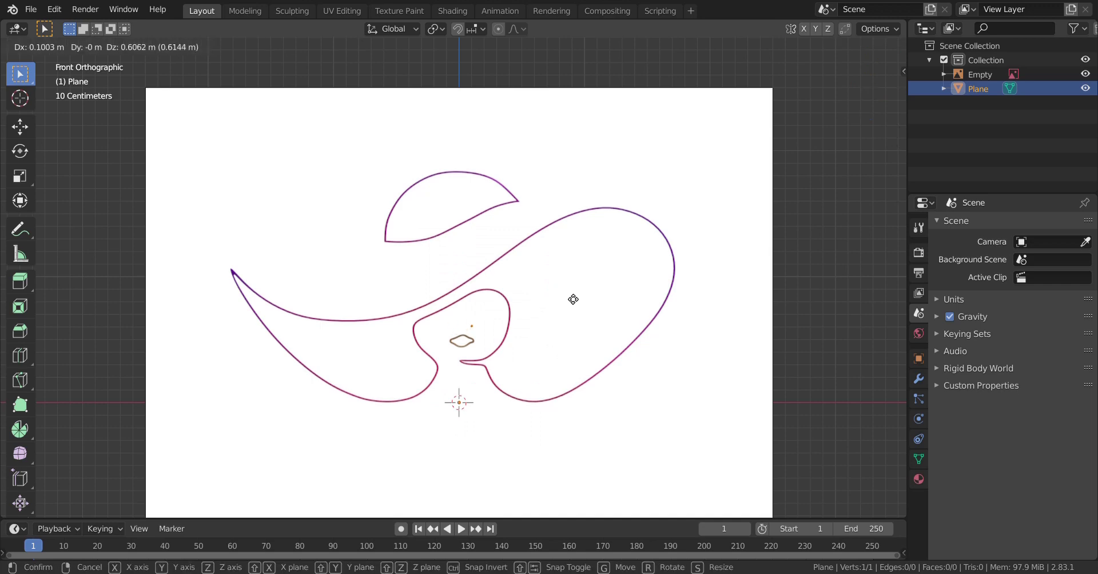
{"action": "left_click", "coordinate": [573, 299]}
{"action": "scroll", "coordinate": [542, 323], "scroll_direction": "up", "scroll_amount": 1}
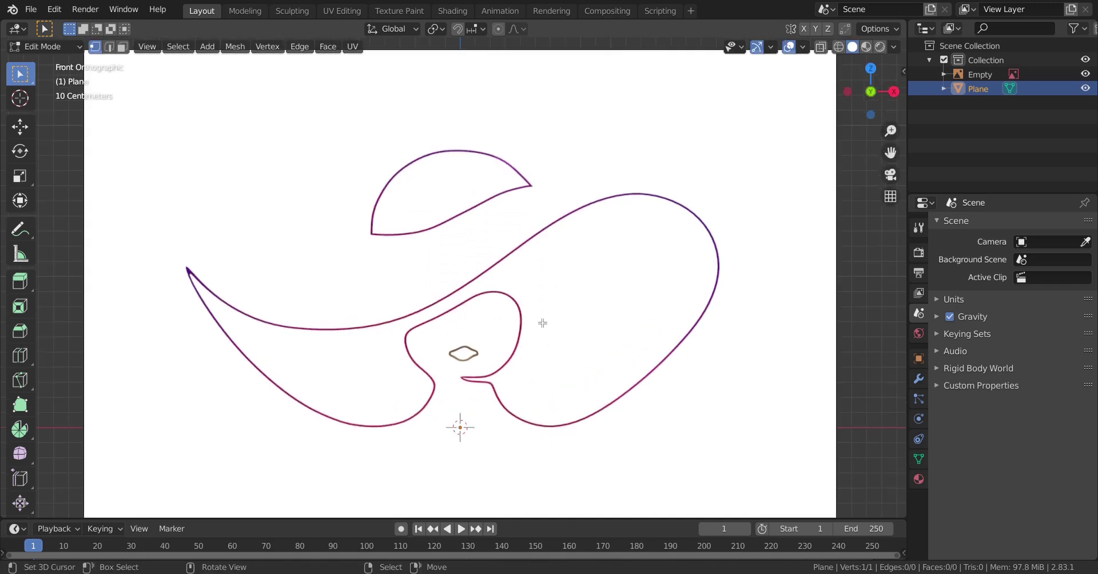
{"action": "scroll", "coordinate": [542, 323], "scroll_direction": "down", "scroll_amount": 1}
{"action": "scroll", "coordinate": [572, 326], "scroll_direction": "up", "scroll_amount": 3}
{"action": "scroll", "coordinate": [599, 329], "scroll_direction": "up", "scroll_amount": 2}
{"action": "key", "text": "g"}
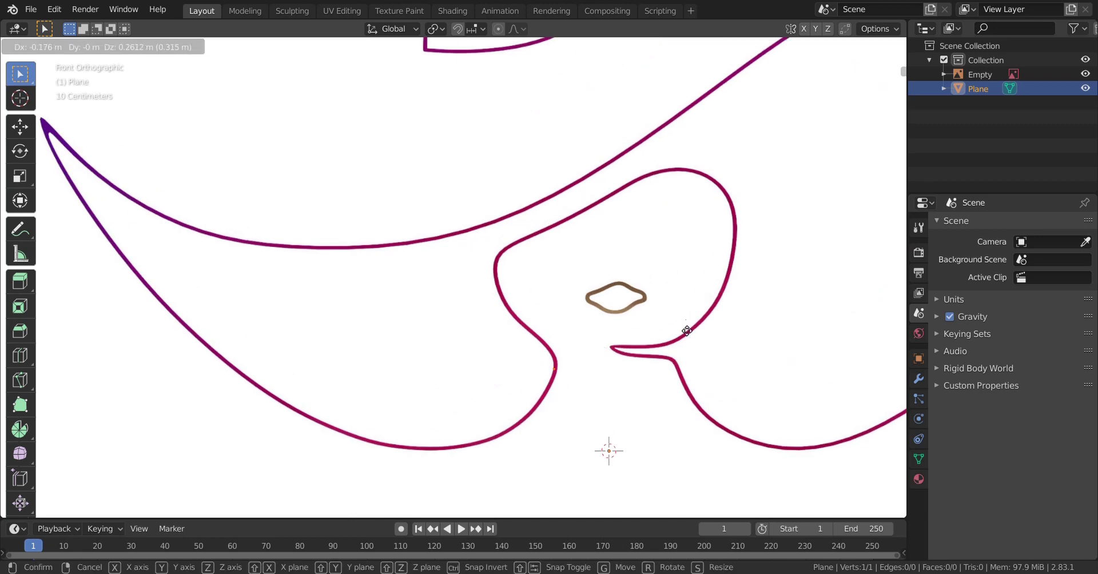
{"action": "left_click", "coordinate": [689, 348]}
- Extrude a chain of vertices from the starting vertex along the lower edge of the brim's left lobe
{"action": "key", "text": "e"}
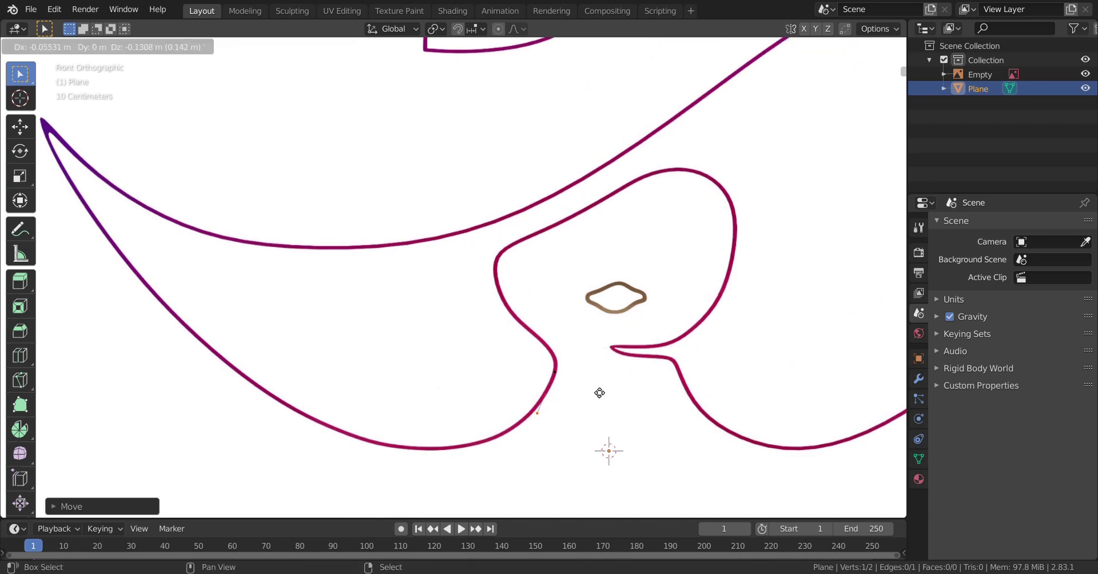
{"action": "left_click", "coordinate": [608, 416]}
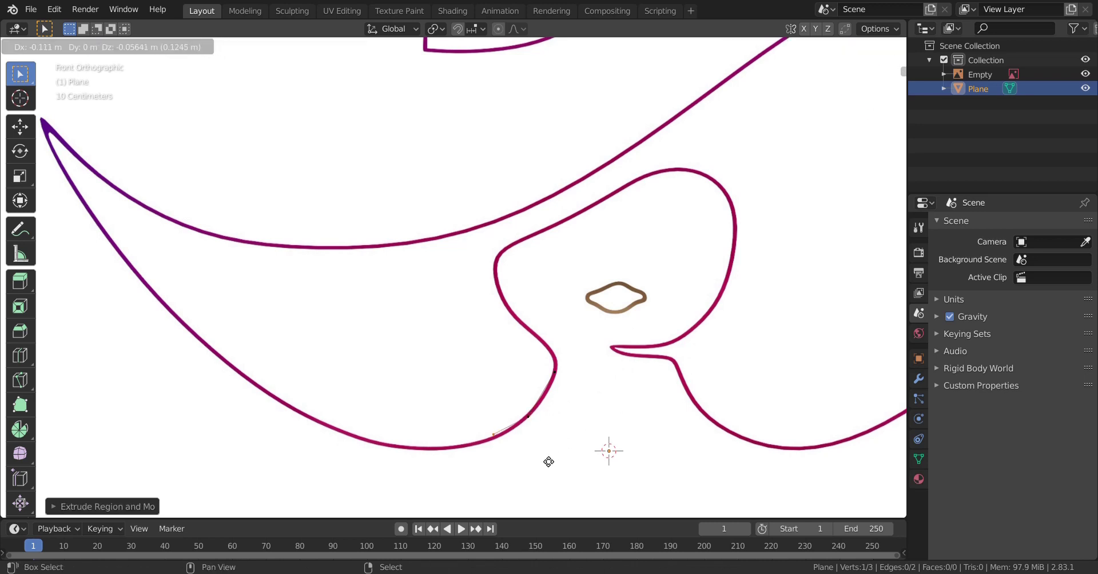
{"action": "left_click", "coordinate": [526, 473]}
{"action": "key", "text": "e"}
{"action": "left_click", "coordinate": [574, 455]}
{"action": "key", "text": "e"}
{"action": "left_click", "coordinate": [592, 290]}
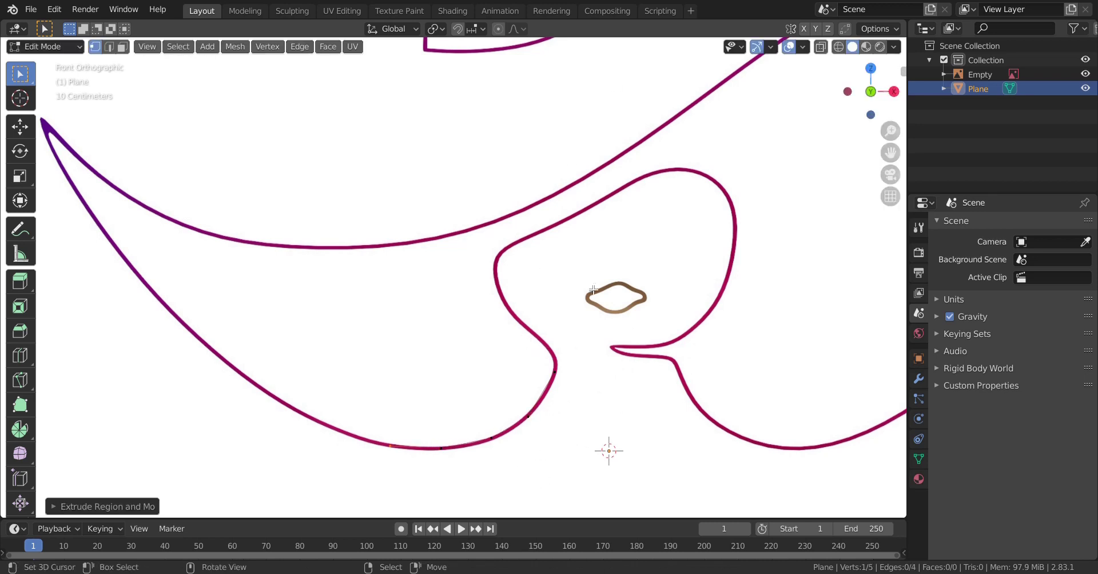
{"action": "key", "text": "e"}
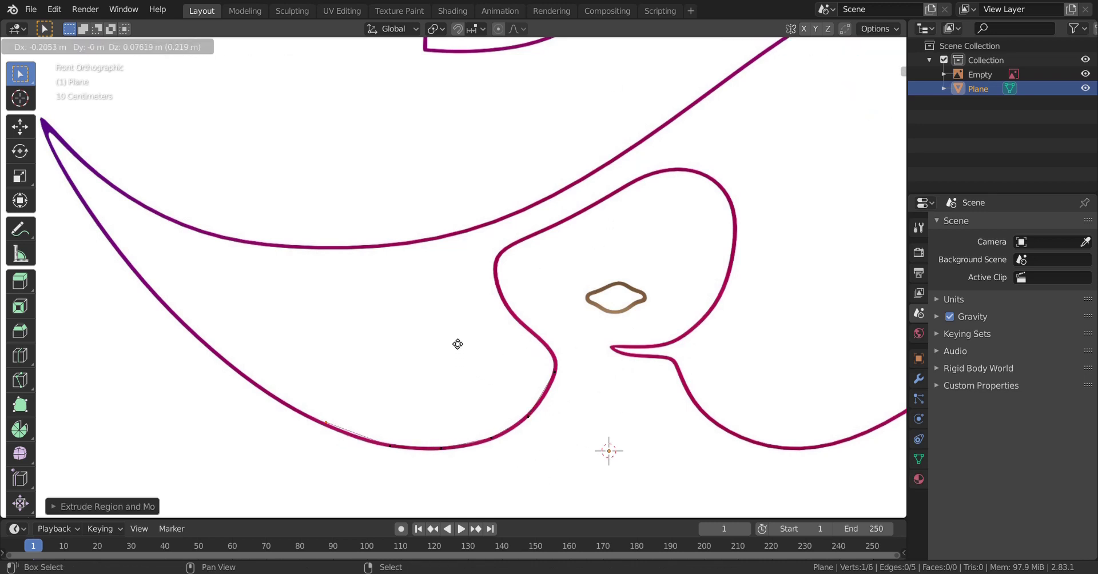
{"action": "left_click", "coordinate": [475, 366]}
{"action": "key", "text": "e"}
{"action": "left_click", "coordinate": [325, 286]}
- Continue extruding vertices along the brim's upper edge and around its large right curve
{"action": "middle_click_drag", "start_coordinate": [422, 315], "coordinate": [512, 334], "text": "shift"}
{"action": "scroll", "coordinate": [509, 366], "scroll_direction": "left", "scroll_amount": 3, "text": "ctrl"}
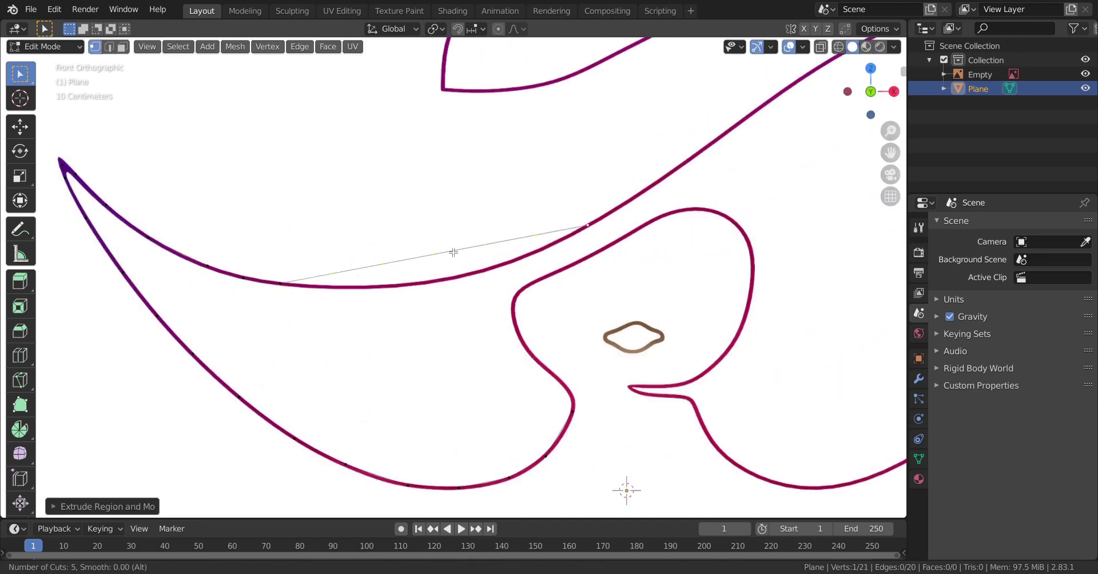
{"action": "left_click", "coordinate": [453, 252]}
{"action": "middle_click_drag", "start_coordinate": [603, 235], "coordinate": [470, 294], "text": "shift"}
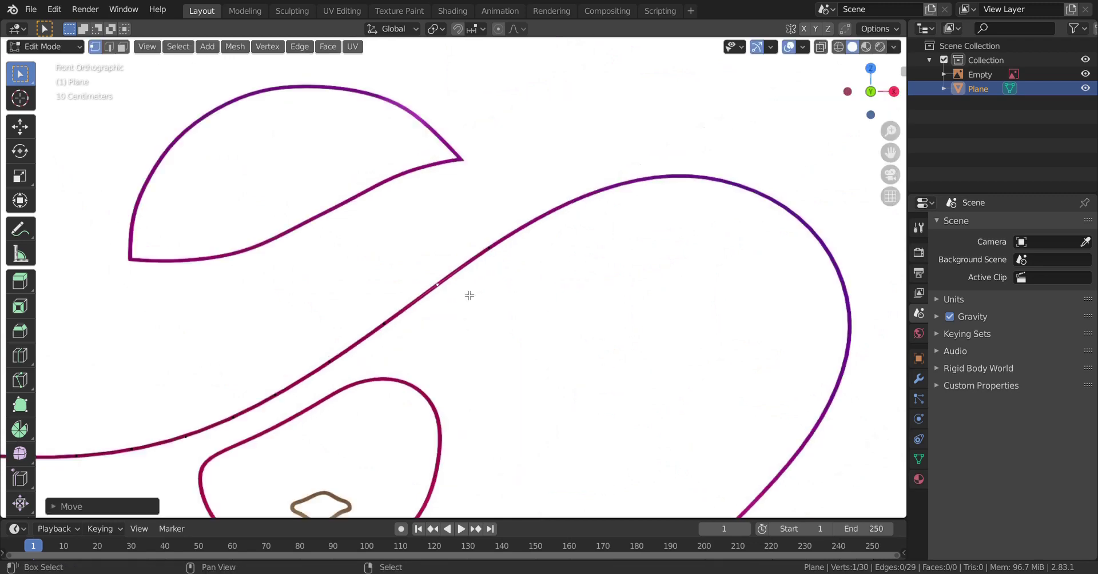
{"action": "key", "text": "e"}
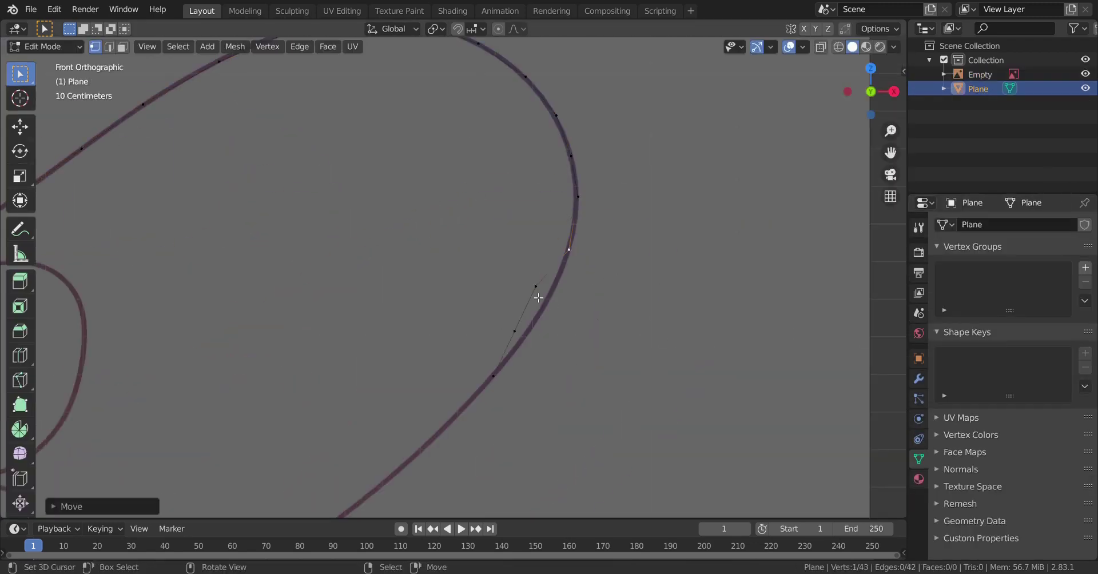
- Extrude vertices along the inner face outline up to the pointed notch below the lips
{"action": "middle_click_drag", "start_coordinate": [537, 297], "coordinate": [297, 260], "text": "shift"}
{"action": "key", "text": "e"}
{"action": "left_click", "coordinate": [297, 260]}
{"action": "key", "text": "e"}
{"action": "left_click", "coordinate": [385, 263]}
{"action": "key", "text": "e"}
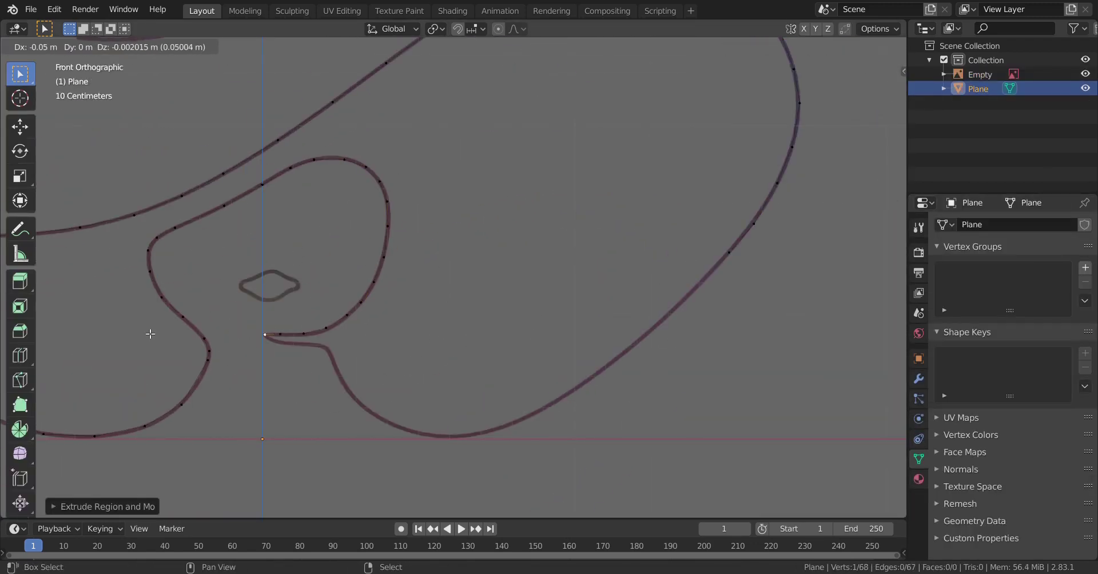
{"action": "left_click", "coordinate": [152, 334]}
- Finish tracing the logo by extruding vertices along the remaining contours: the edge below the notch, the lips and the hat crown
{"action": "key", "text": "e"}
{"action": "left_click", "coordinate": [686, 297]}
{"action": "key", "text": "e"}
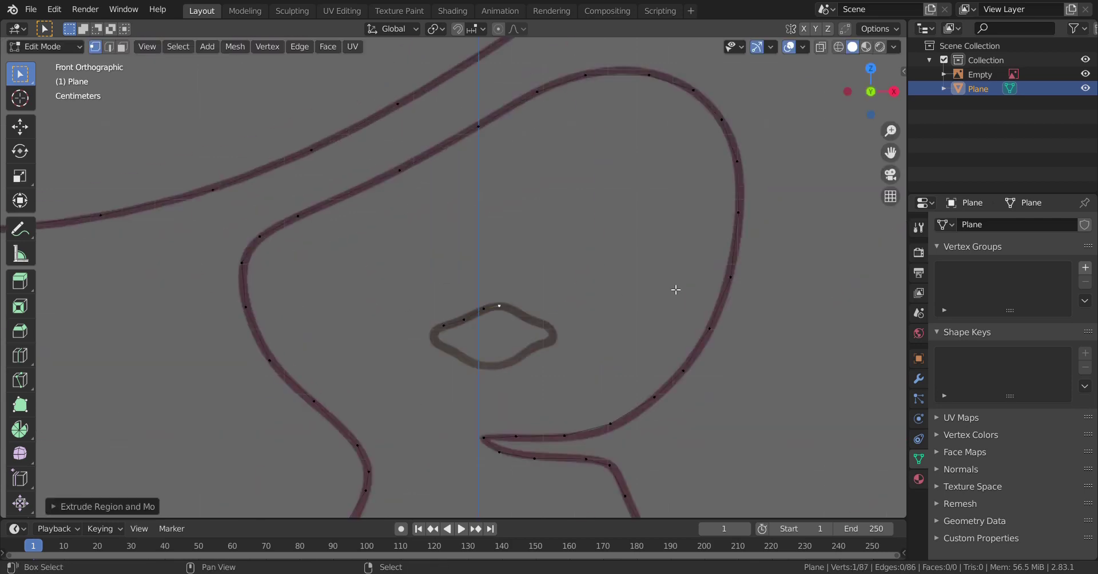
{"action": "key", "text": "e"}
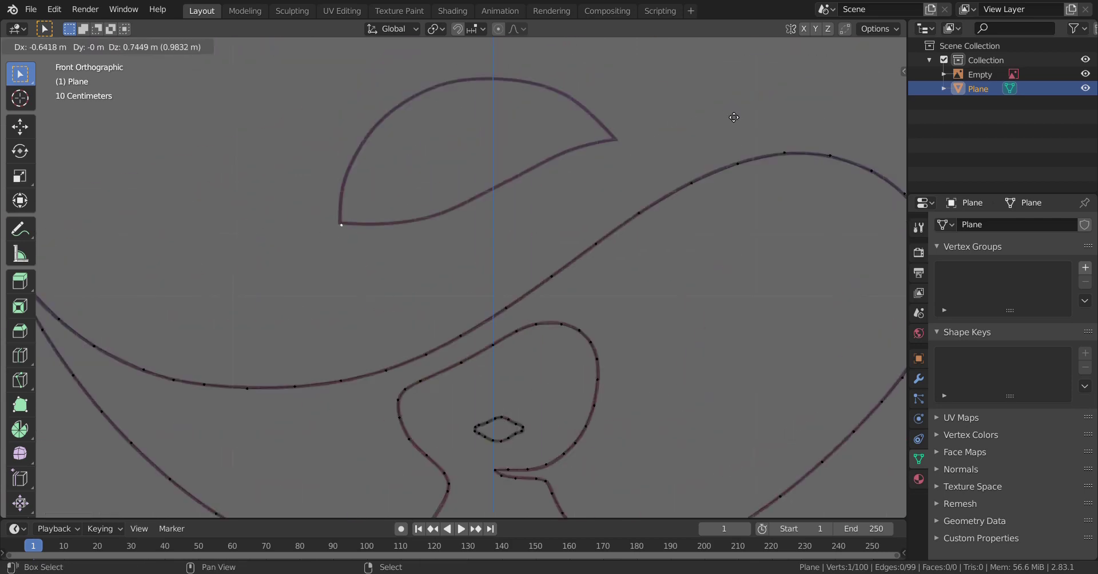
{"action": "scroll", "coordinate": [621, 268], "scroll_direction": "up", "scroll_amount": 2}
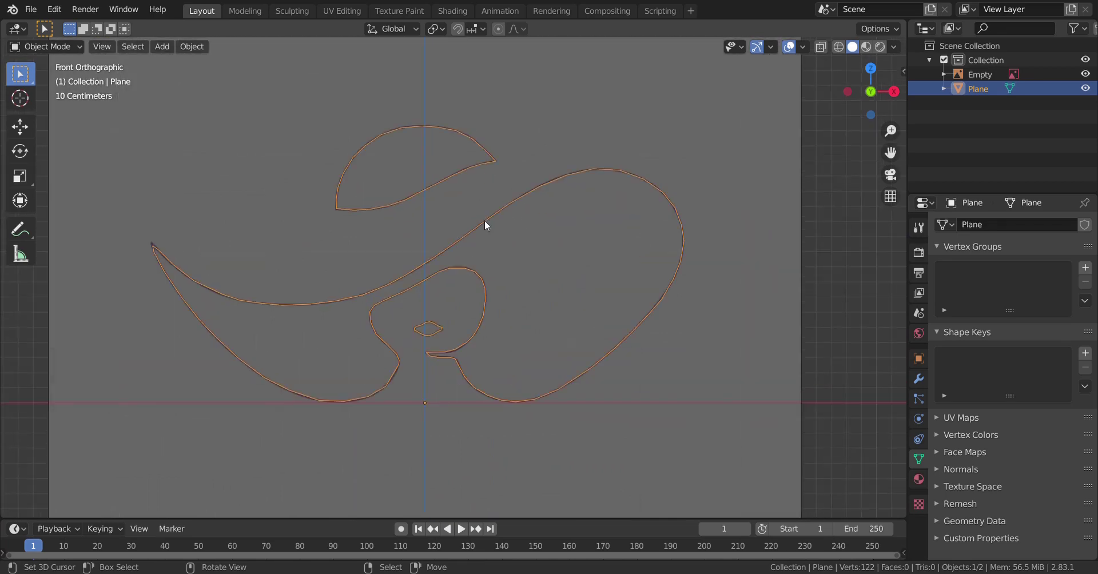
- Examine how closely the traced edges follow the reference contour around the brim, its left tip and the face
{"action": "scroll", "coordinate": [592, 192], "scroll_direction": "up", "scroll_amount": 5}
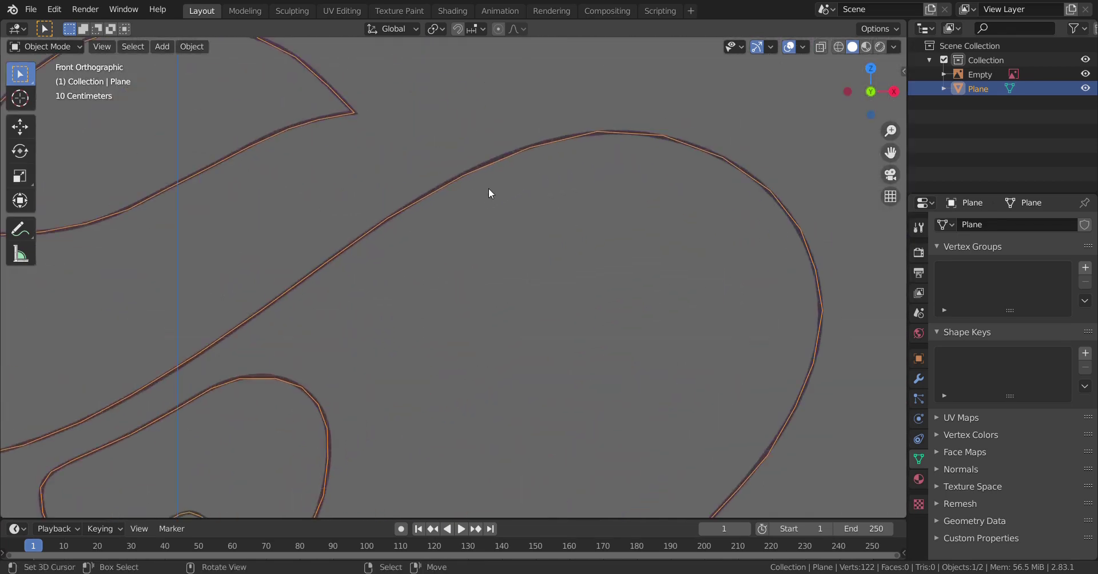
{"action": "scroll", "coordinate": [580, 176], "scroll_direction": "down", "scroll_amount": 3}
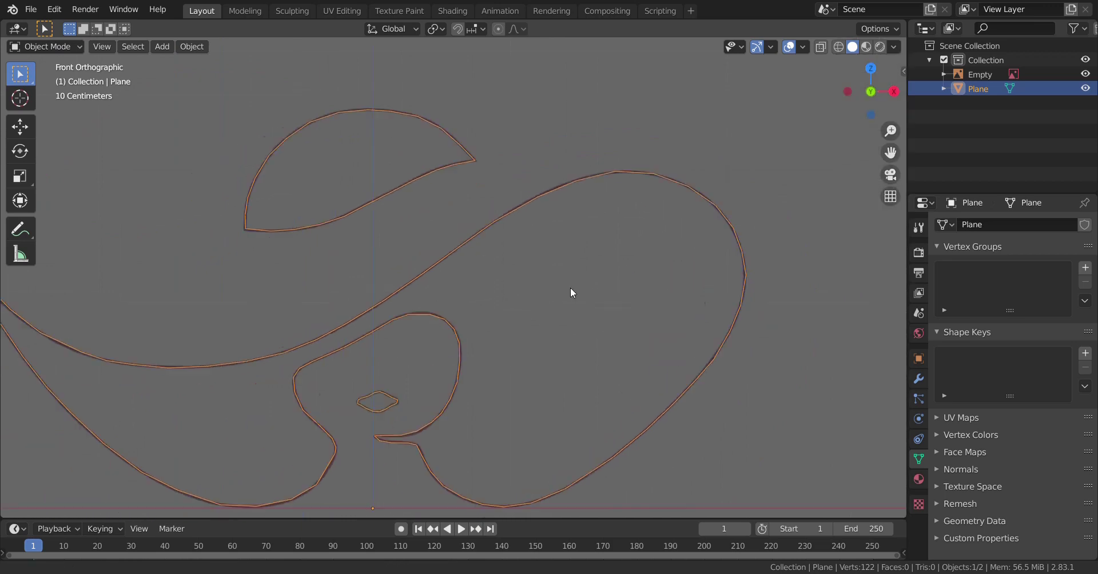
{"action": "scroll", "coordinate": [570, 287], "scroll_direction": "down", "scroll_amount": 2}
{"action": "scroll", "coordinate": [427, 305], "scroll_direction": "up", "scroll_amount": 4}
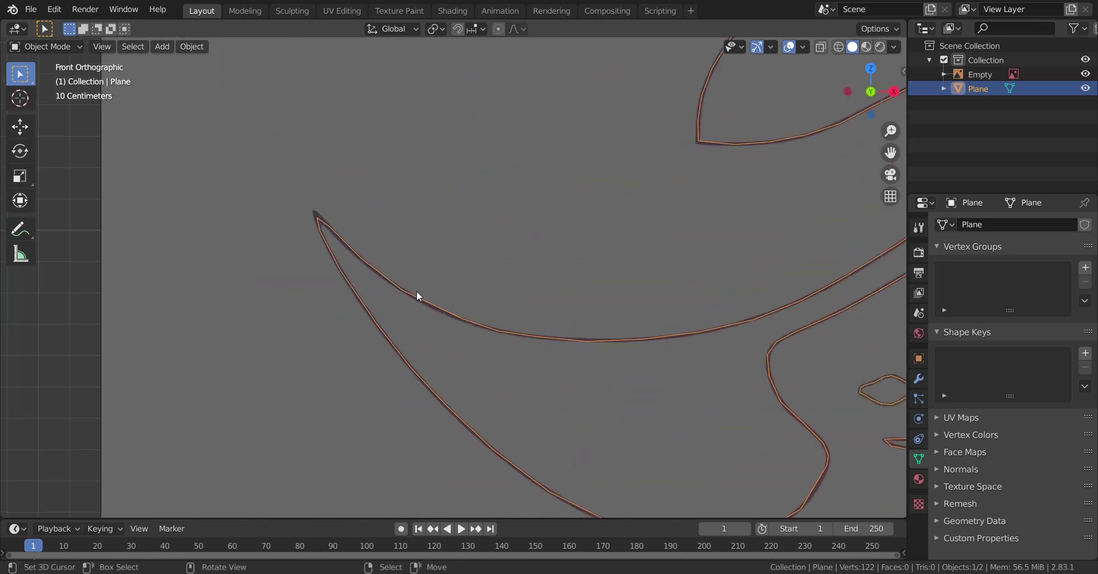
{"action": "scroll", "coordinate": [510, 337], "scroll_direction": "up", "scroll_amount": 2, "text": "ctrl"}
{"action": "scroll", "coordinate": [471, 336], "scroll_direction": "up", "scroll_amount": 1}
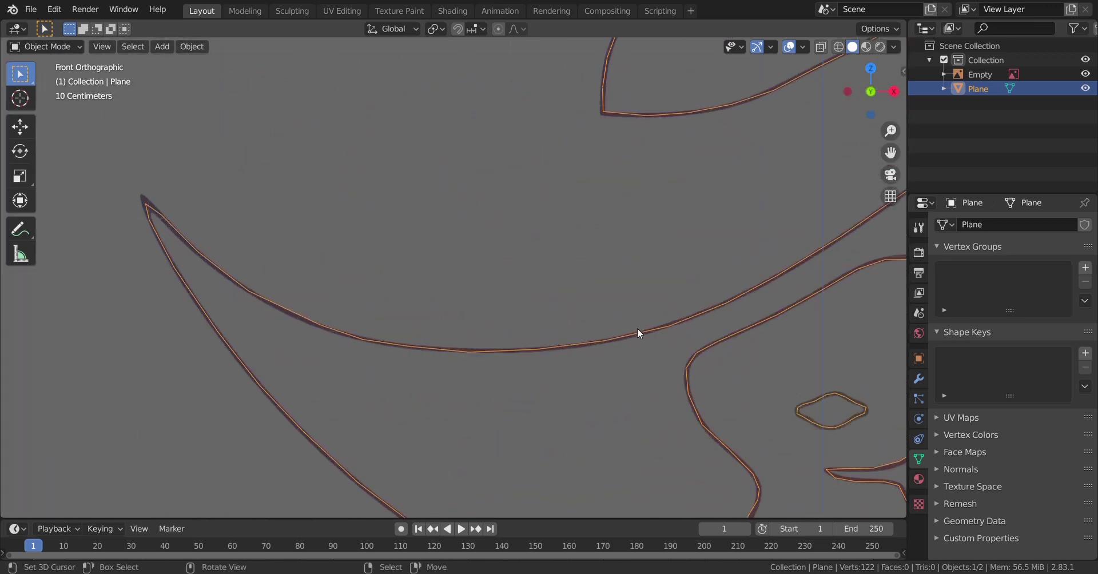
{"action": "scroll", "coordinate": [690, 355], "scroll_direction": "down", "scroll_amount": 2}
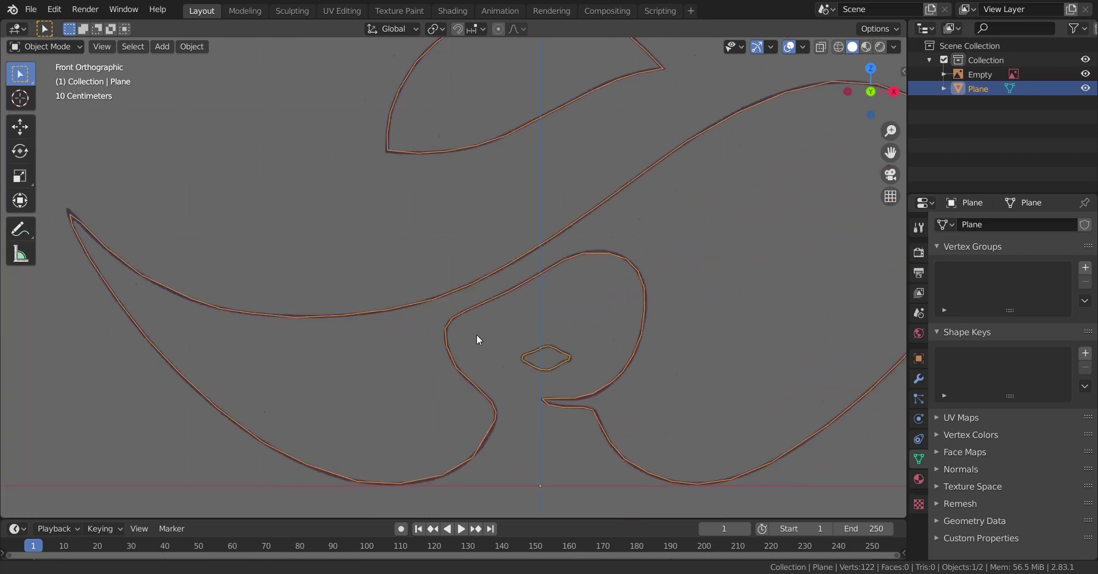
{"action": "scroll", "coordinate": [533, 286], "scroll_direction": "down", "scroll_amount": 1}
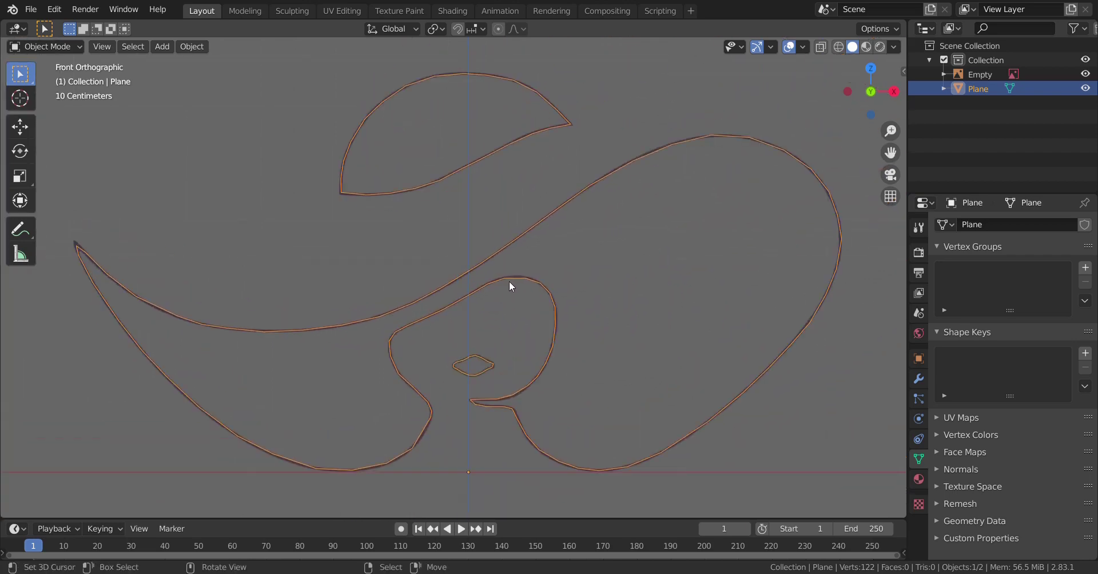
- Add a Subdivision Surface modifier to the traced outline and set its viewport subdivisions to 2
{"action": "left_click", "coordinate": [918, 379]}
{"action": "left_click", "coordinate": [973, 223]}
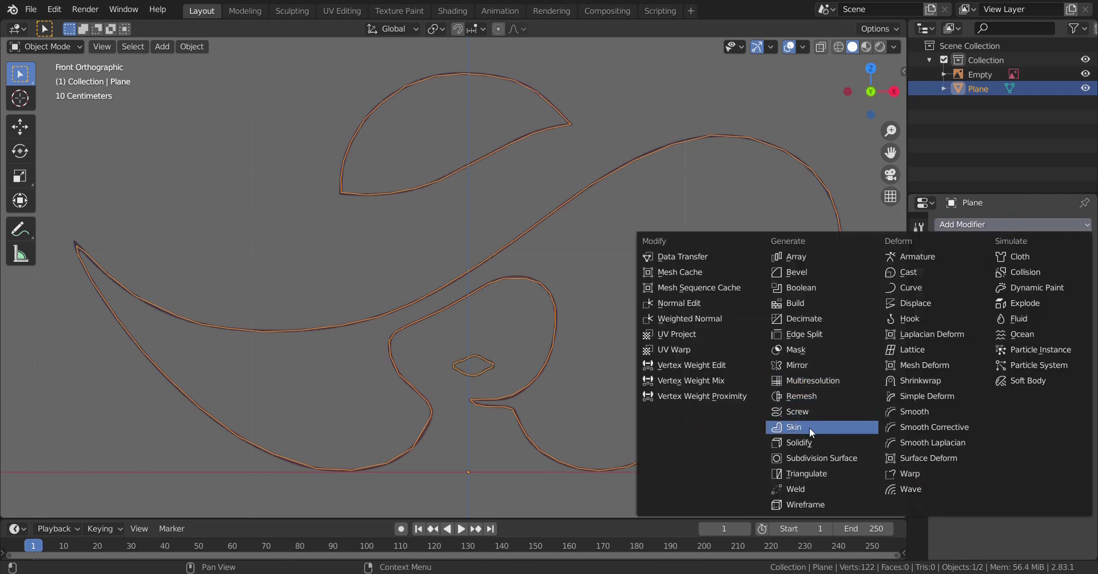
{"action": "left_click", "coordinate": [810, 458]}
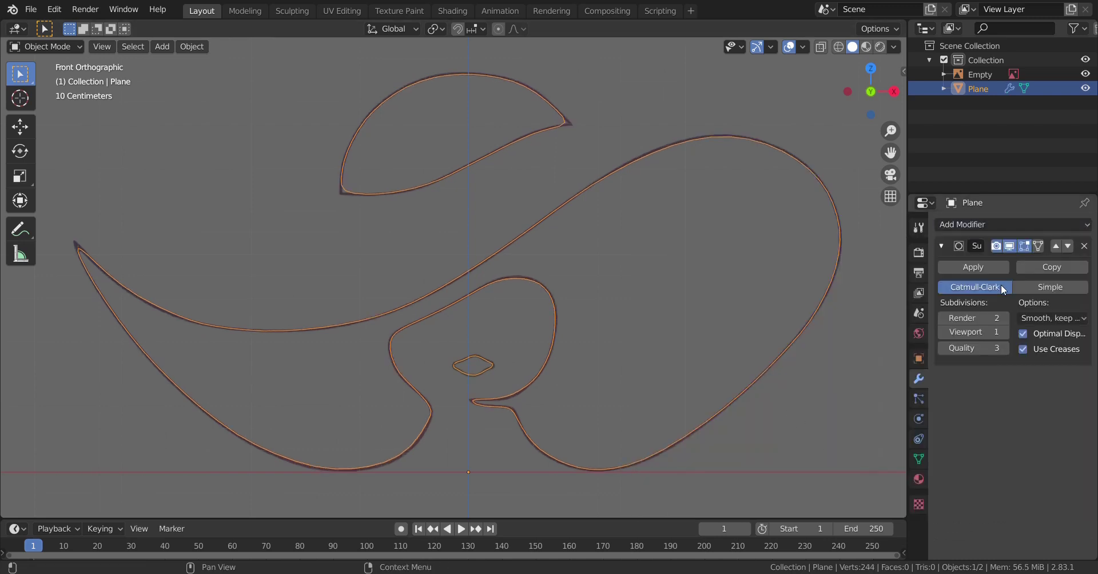
{"action": "left_click", "coordinate": [1002, 331]}
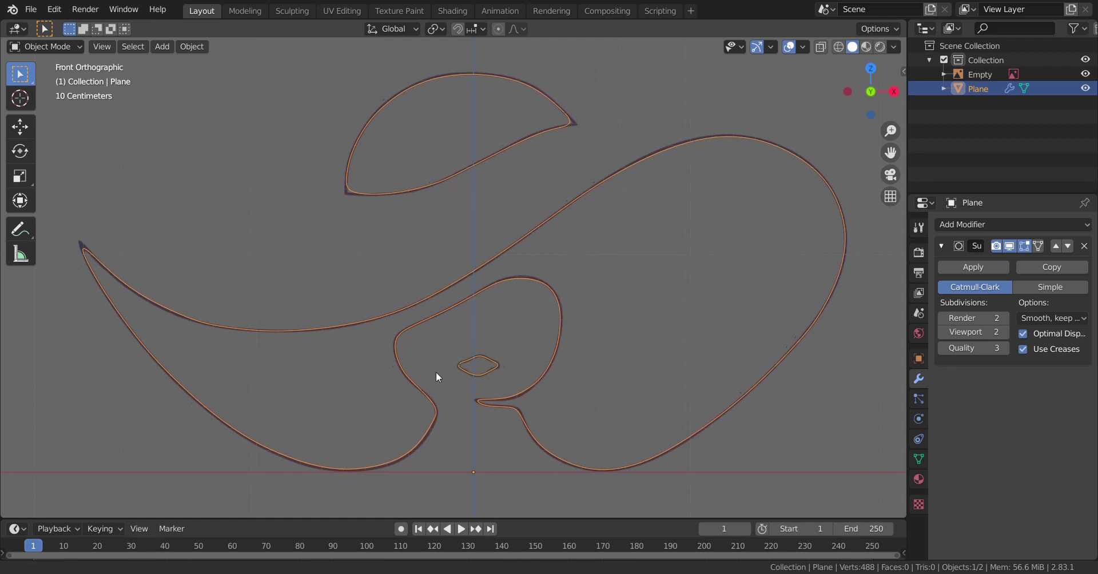
- Sharpen the hat crown's right corner by cutting a vertex into each adjoining edge and sliding both close to the corner
{"action": "scroll", "coordinate": [529, 294], "scroll_direction": "left", "scroll_amount": 5, "text": "ctrl"}
{"action": "scroll", "coordinate": [566, 294], "scroll_direction": "up", "scroll_amount": 8}
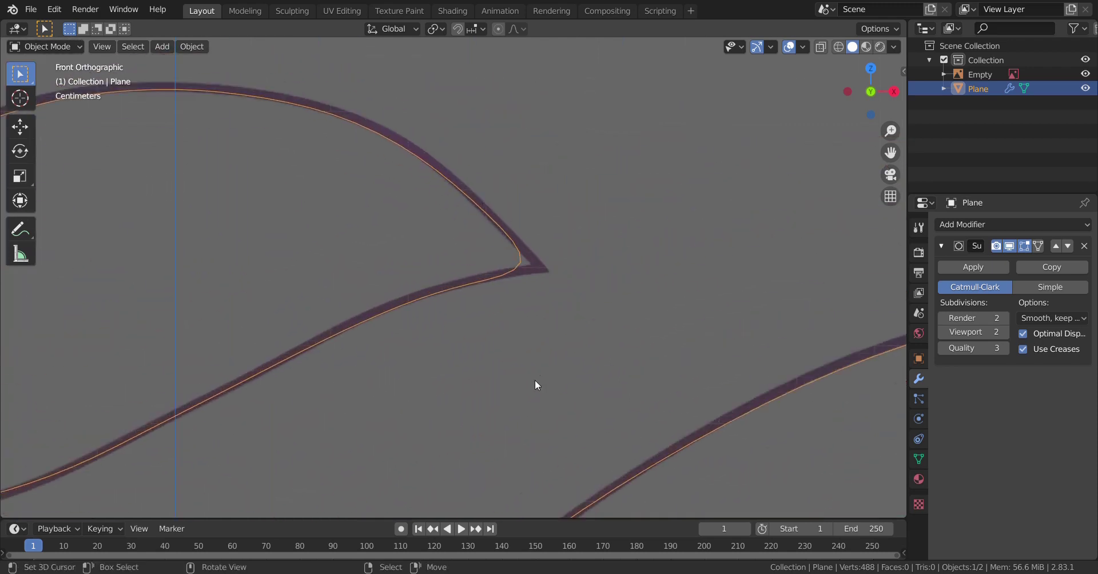
{"action": "key", "text": "Tab"}
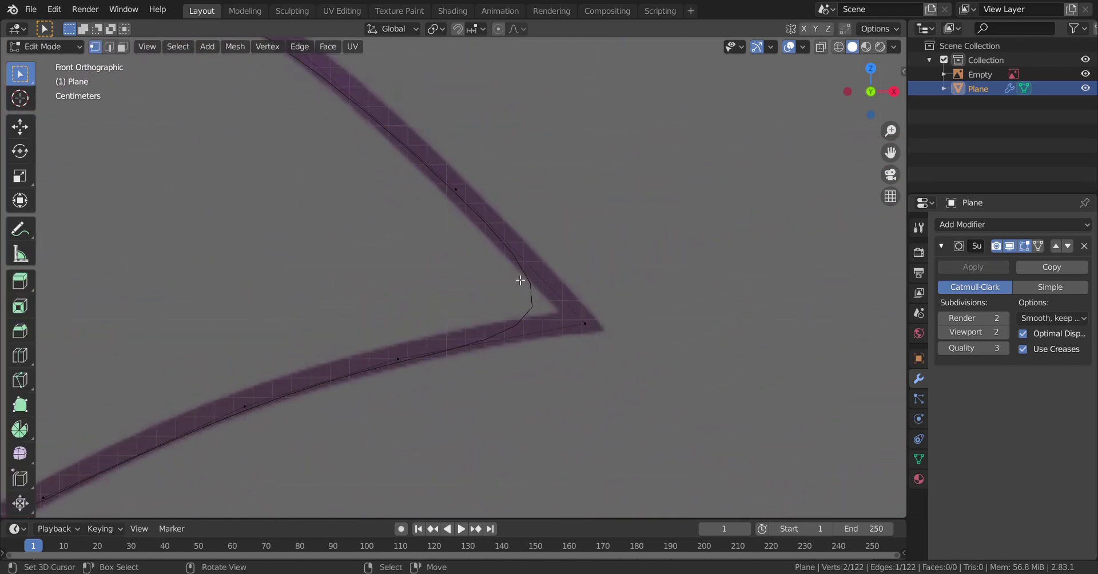
{"action": "key", "text": "ctrl+r"}
{"action": "left_click", "coordinate": [524, 255]}
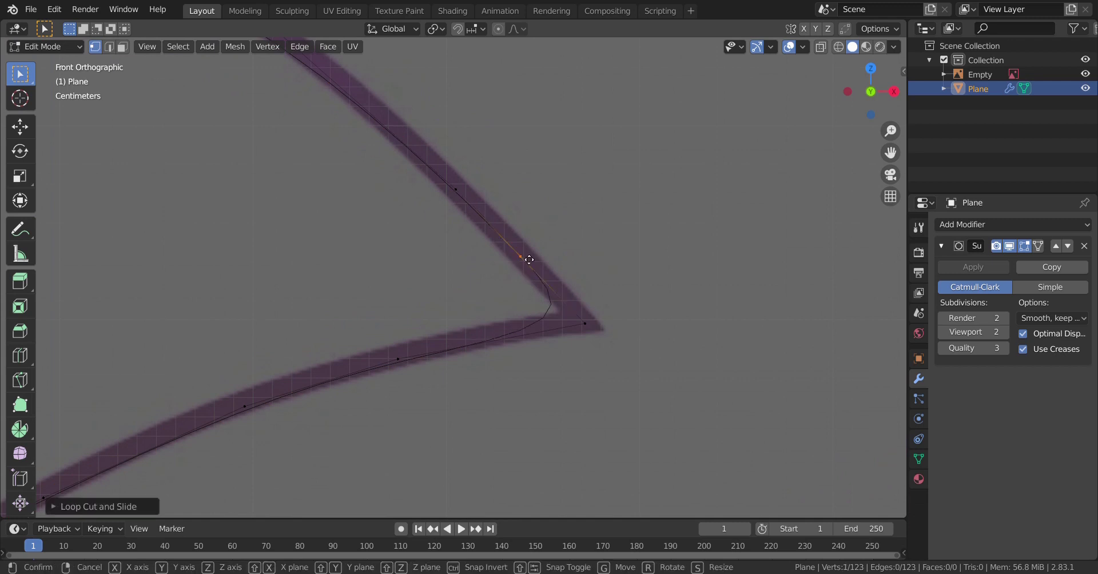
{"action": "left_click", "coordinate": [632, 297]}
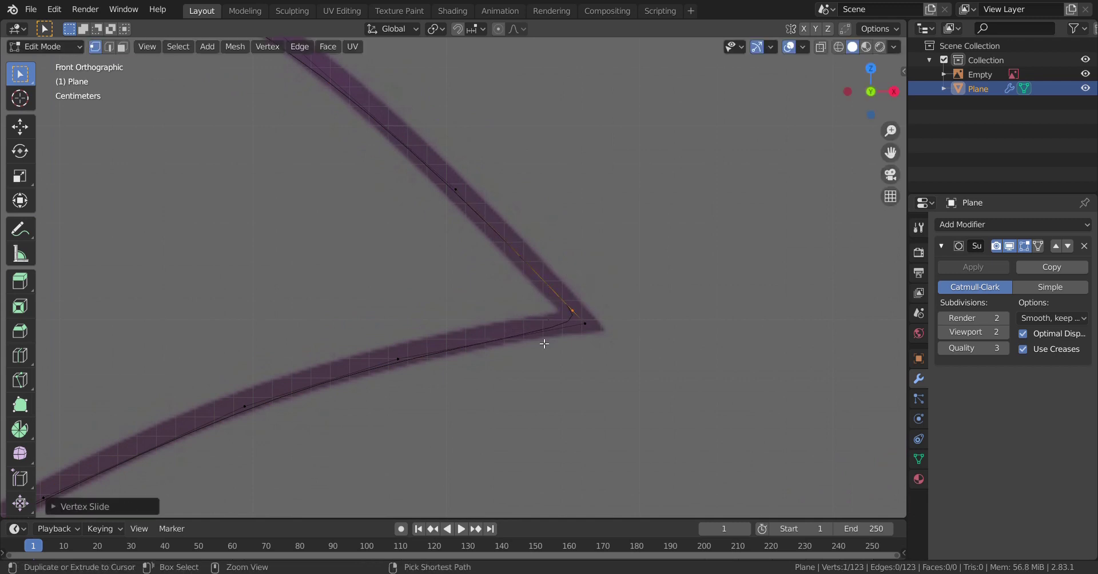
{"action": "key", "text": "ctrl+r"}
{"action": "left_click", "coordinate": [544, 343]}
{"action": "key", "text": "g"}
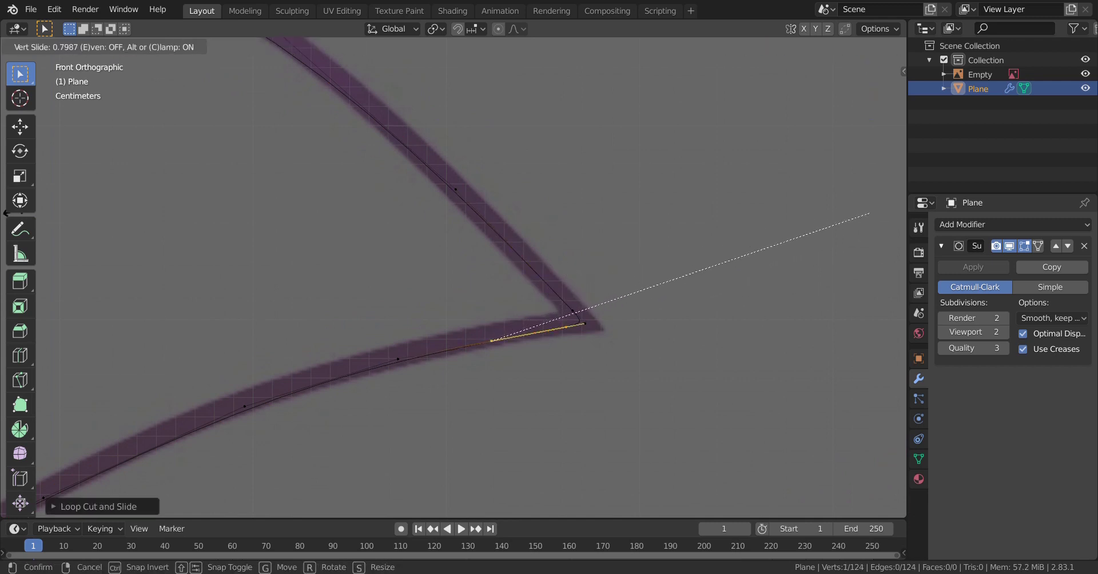
{"action": "left_click", "coordinate": [86, 258]}
- Sharpen the hat crown's lower left corner with a cut on each adjoining edge, slid close to the corner vertex
{"action": "scroll", "coordinate": [345, 294], "scroll_direction": "down", "scroll_amount": 3}
{"action": "scroll", "coordinate": [242, 324], "scroll_direction": "down", "scroll_amount": 3}
{"action": "middle_click_drag", "start_coordinate": [242, 323], "coordinate": [652, 260], "text": "shift"}
{"action": "scroll", "coordinate": [651, 259], "scroll_direction": "up", "scroll_amount": 3}
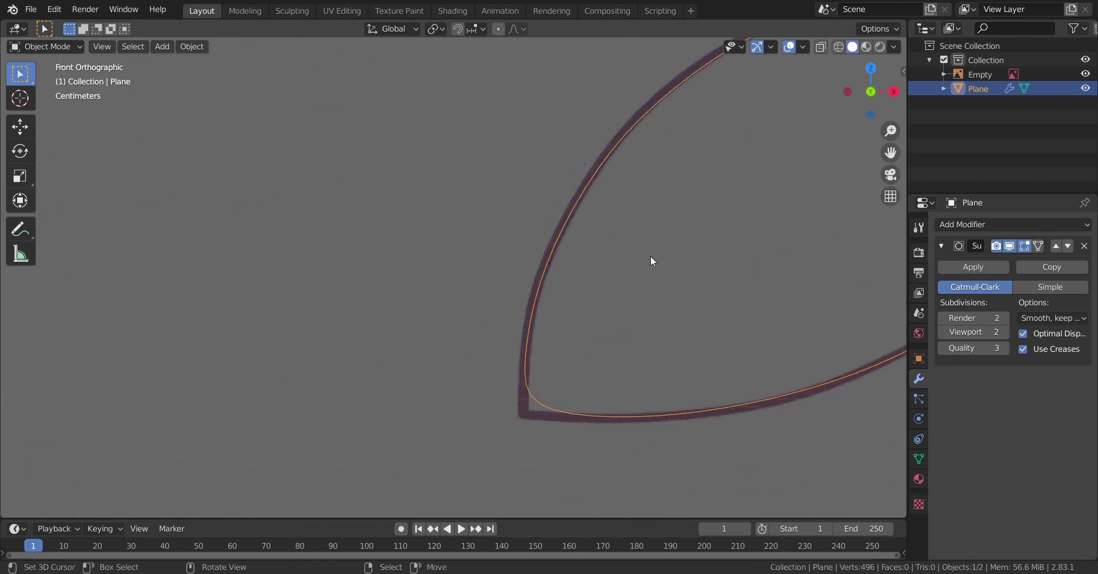
{"action": "scroll", "coordinate": [519, 239], "scroll_direction": "up", "scroll_amount": 2}
{"action": "scroll", "coordinate": [453, 279], "scroll_direction": "up", "scroll_amount": 3}
{"action": "key", "text": "ctrl+r"}
{"action": "left_click", "coordinate": [441, 308]}
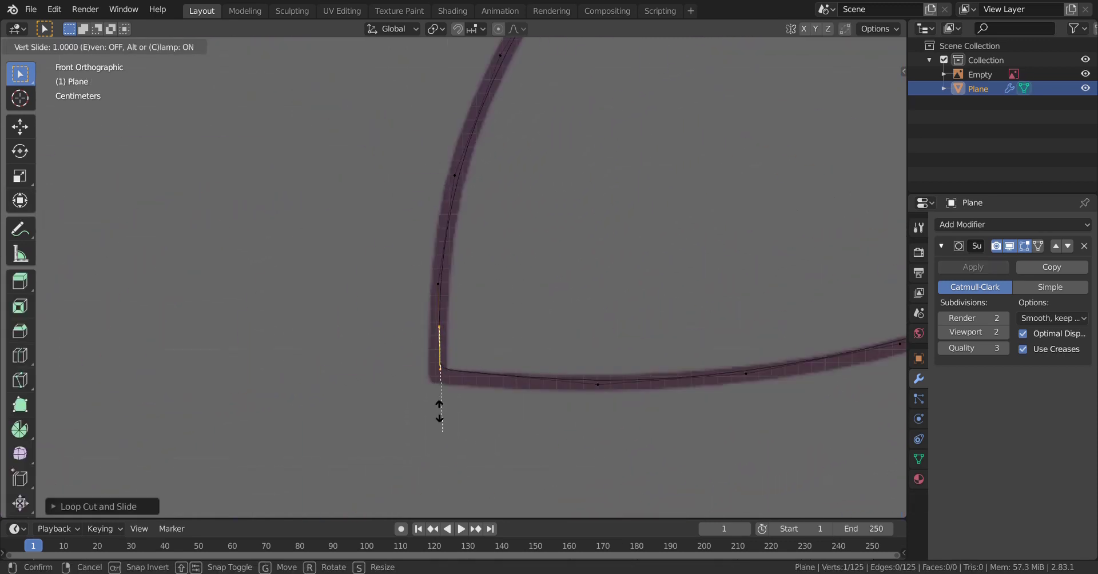
{"action": "left_click", "coordinate": [483, 332]}
{"action": "key", "text": "ctrl+r"}
{"action": "left_click", "coordinate": [480, 369]}
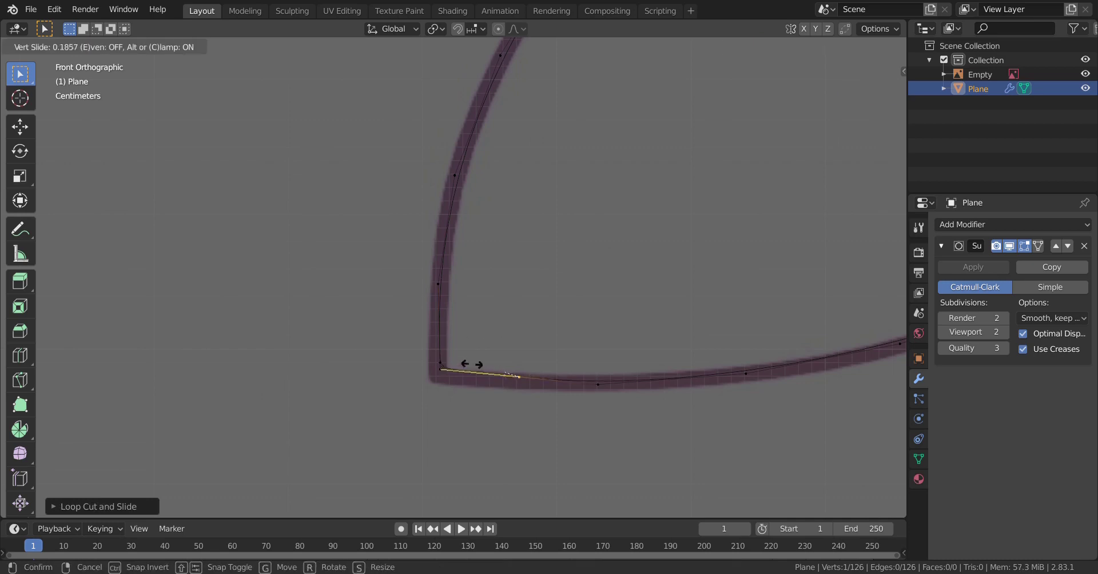
{"action": "left_click", "coordinate": [453, 330]}
{"action": "key", "text": "Tab"}
- Sharpen the pointed notch below the lips by cutting both adjoining edges and sliding the new vertices toward its tip
{"action": "scroll", "coordinate": [519, 311], "scroll_direction": "down", "scroll_amount": 5}
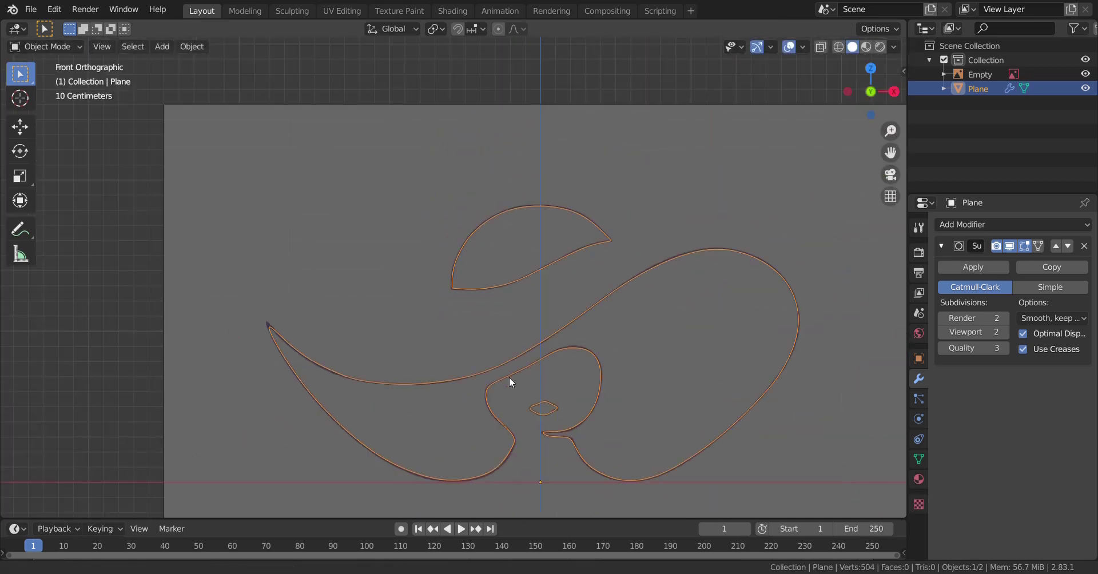
{"action": "scroll", "coordinate": [517, 263], "scroll_direction": "up", "scroll_amount": 1}
{"action": "scroll", "coordinate": [517, 263], "scroll_direction": "up", "scroll_amount": 3}
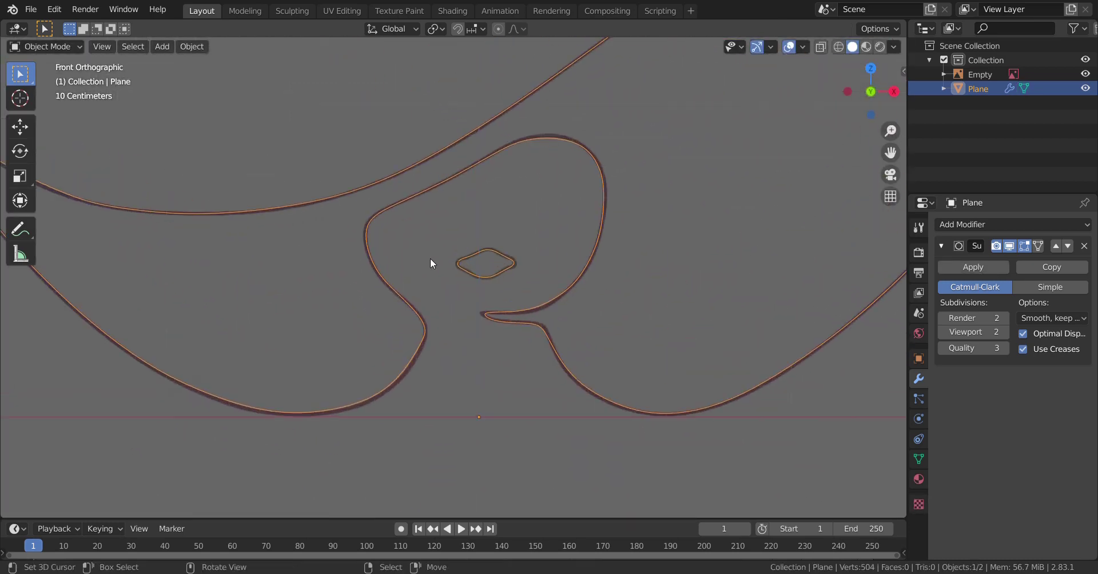
{"action": "scroll", "coordinate": [474, 266], "scroll_direction": "up", "scroll_amount": 6}
{"action": "key", "text": "Tab"}
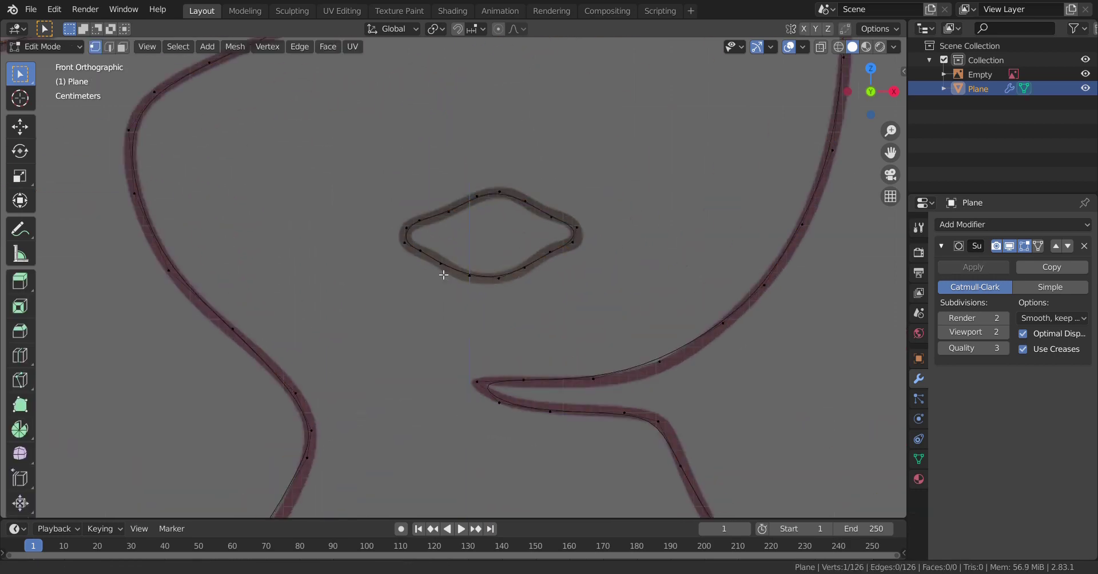
{"action": "scroll", "coordinate": [443, 275], "scroll_direction": "up", "scroll_amount": 2}
{"action": "key", "text": "Tab"}
{"action": "scroll", "coordinate": [460, 266], "scroll_direction": "down", "scroll_amount": 1}
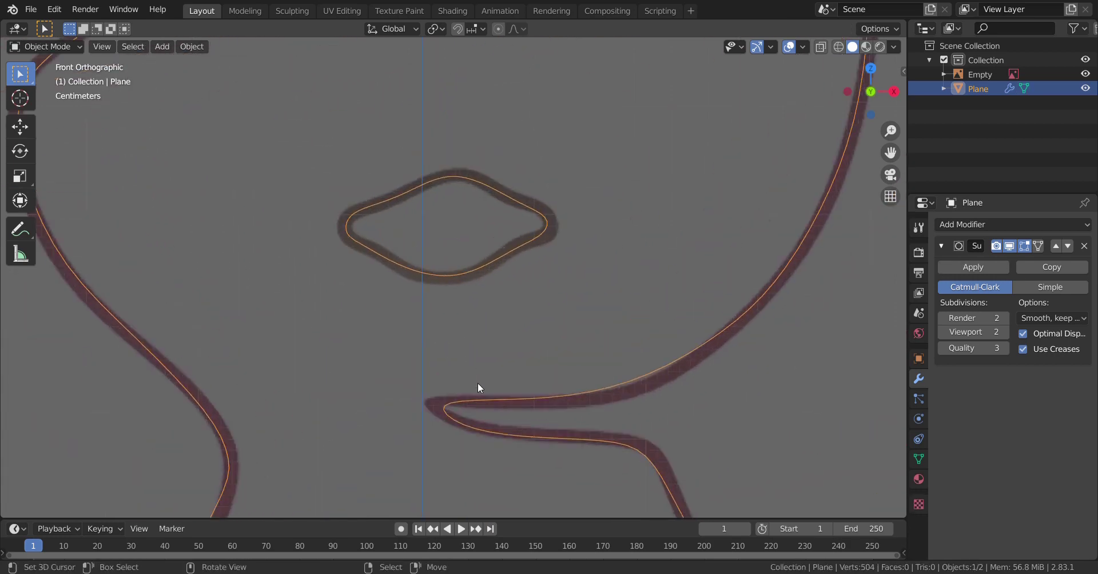
{"action": "key", "text": "Tab"}
{"action": "scroll", "coordinate": [507, 228], "scroll_direction": "up", "scroll_amount": 2}
{"action": "key", "text": "ctrl+r"}
{"action": "left_click", "coordinate": [499, 263]}
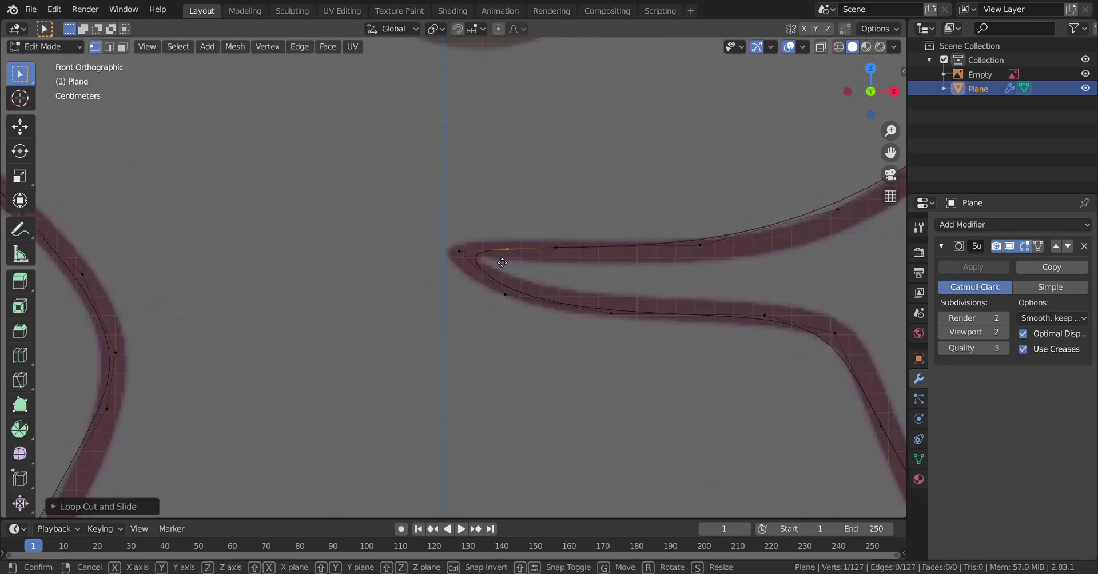
{"action": "left_click", "coordinate": [404, 246]}
{"action": "key", "text": "ctrl+r"}
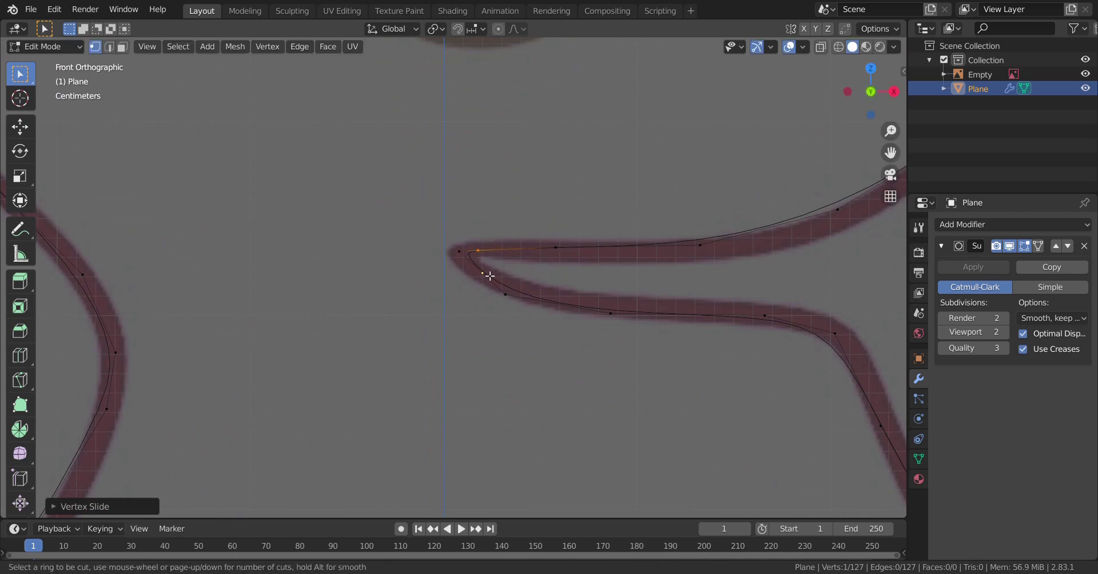
{"action": "left_click", "coordinate": [490, 276]}
{"action": "left_click", "coordinate": [423, 286]}
{"action": "key", "text": "Tab"}
- Sharpen the brim's left tip by adding a vertex on each adjoining edge and sliding both toward the tip
{"action": "scroll", "coordinate": [479, 285], "scroll_direction": "down", "scroll_amount": 3}
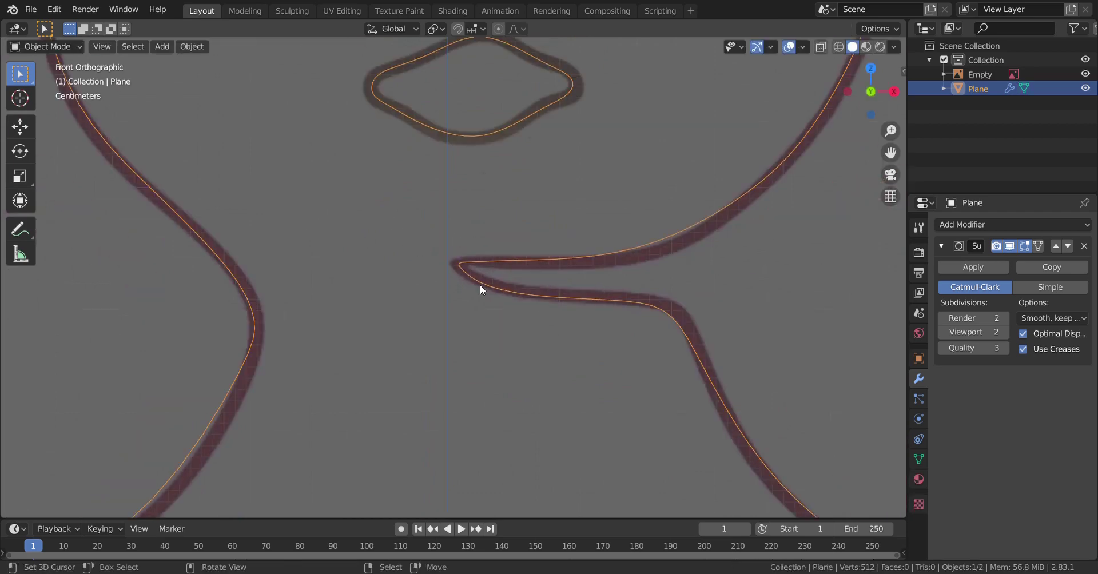
{"action": "scroll", "coordinate": [479, 285], "scroll_direction": "down", "scroll_amount": 3}
{"action": "key", "text": "Tab"}
{"action": "scroll", "coordinate": [505, 267], "scroll_direction": "up", "scroll_amount": 5}
{"action": "scroll", "coordinate": [485, 277], "scroll_direction": "up", "scroll_amount": 3}
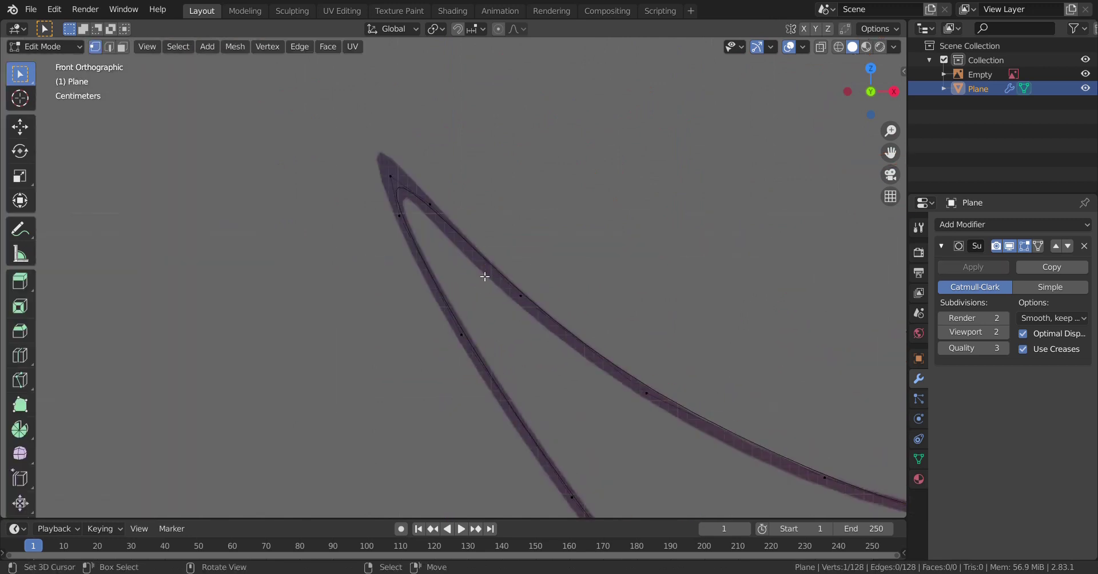
{"action": "scroll", "coordinate": [485, 277], "scroll_direction": "up", "scroll_amount": 2}
{"action": "key", "text": "ctrl+r"}
{"action": "left_click", "coordinate": [444, 243]}
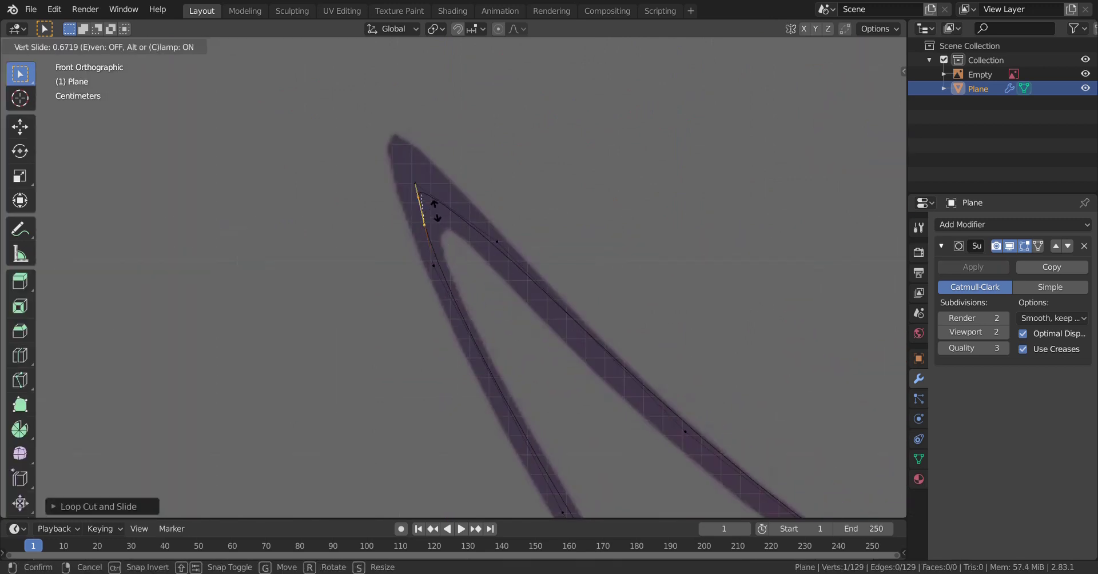
{"action": "left_click", "coordinate": [440, 205]}
{"action": "key", "text": "ctrl+r"}
{"action": "left_click", "coordinate": [449, 213]}
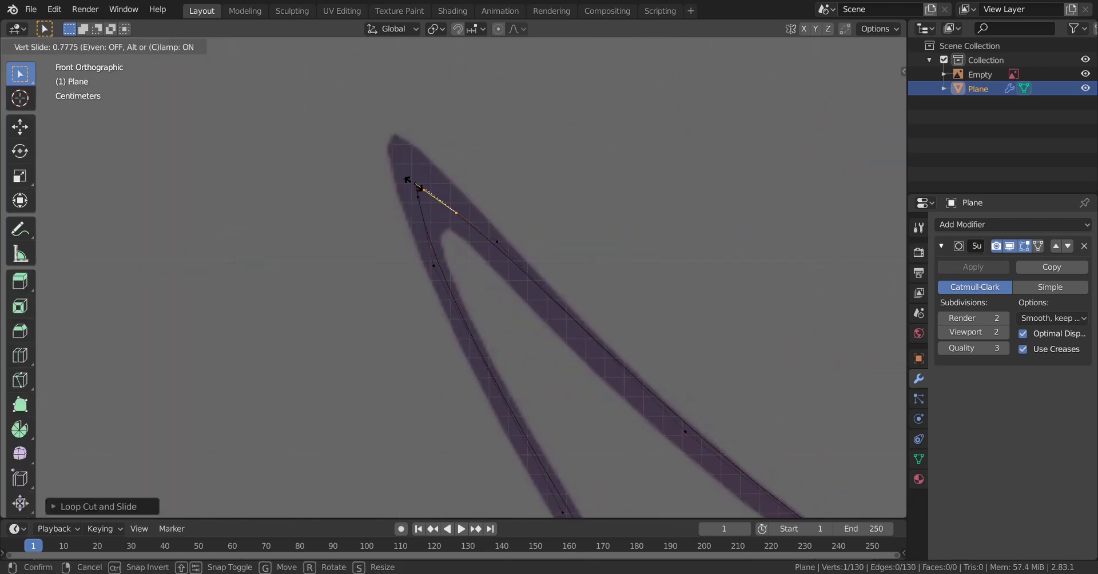
{"action": "left_click", "coordinate": [459, 189]}
{"action": "key", "text": "Tab"}
- Fill the closed hat crown outline with a face and triangulate it
{"action": "scroll", "coordinate": [510, 245], "scroll_direction": "down", "scroll_amount": 8}
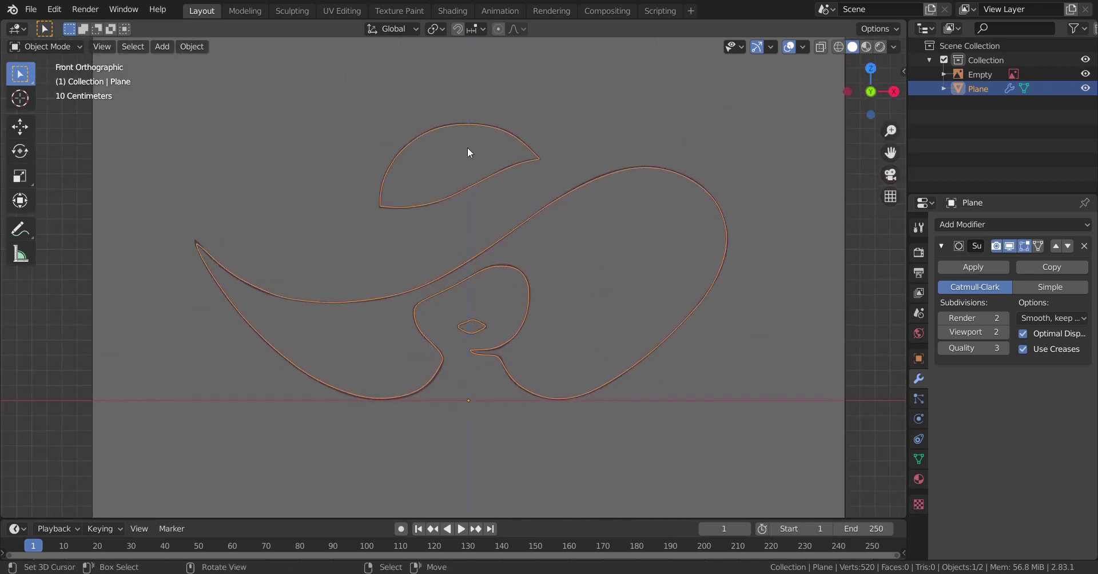
{"action": "key", "text": "Tab"}
{"action": "left_click", "coordinate": [470, 186], "text": "alt"}
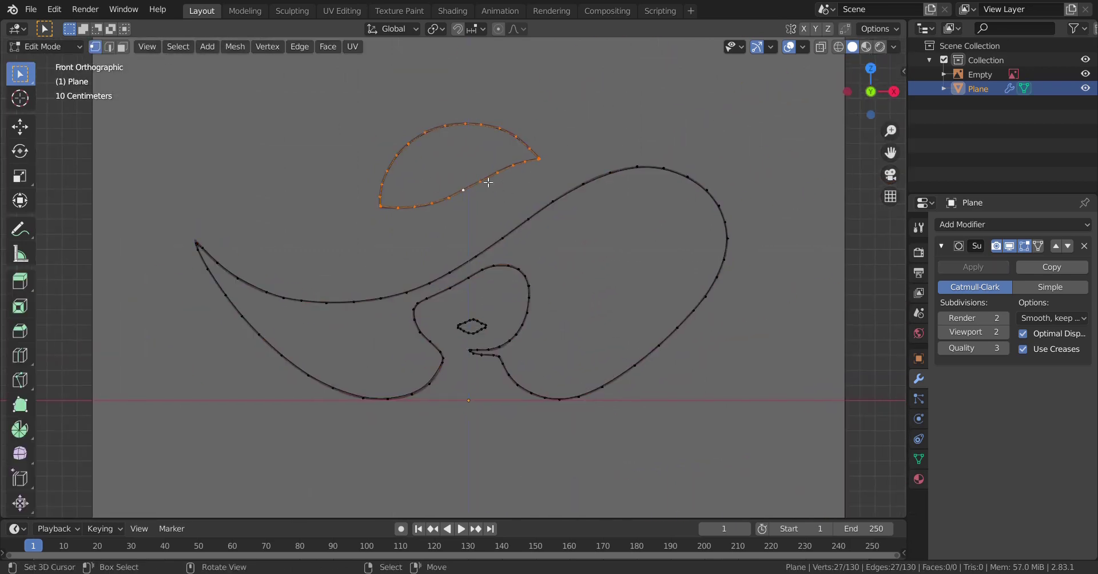
{"action": "key", "text": "f"}
{"action": "key", "text": "ctrl+t"}
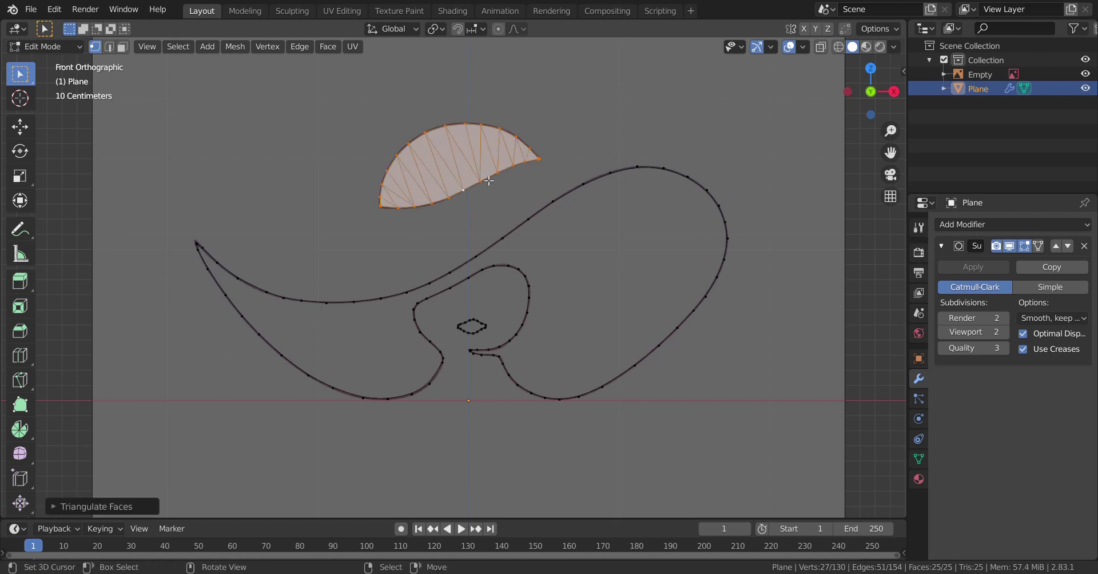
- Fill the closed outline of the brim and face contour with a single face
{"action": "scroll", "coordinate": [446, 229], "scroll_direction": "up", "scroll_amount": 1}
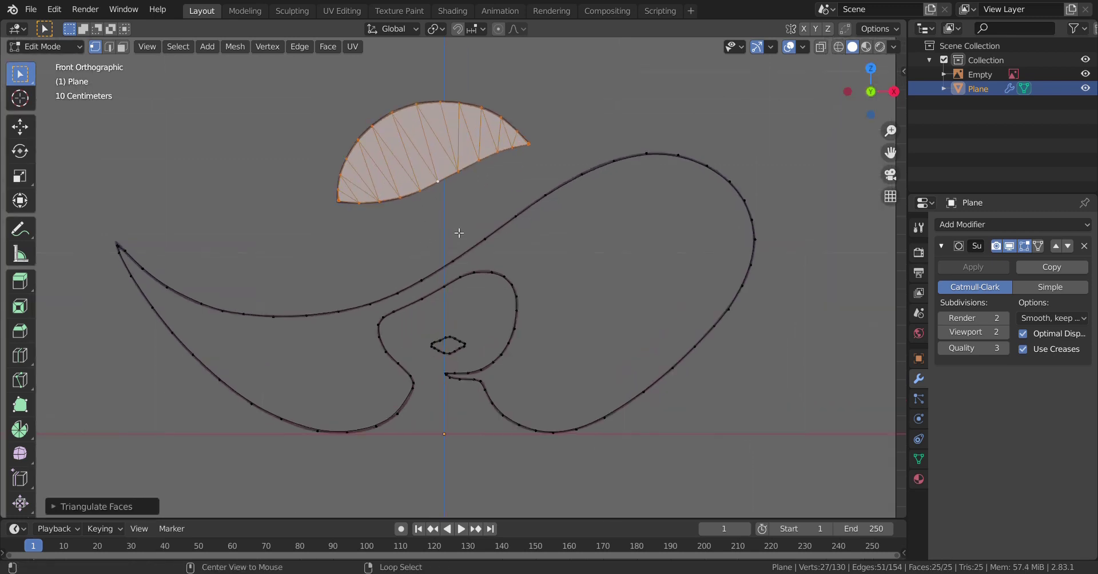
{"action": "left_click", "coordinate": [488, 238], "text": "alt"}
{"action": "key", "text": "f"}
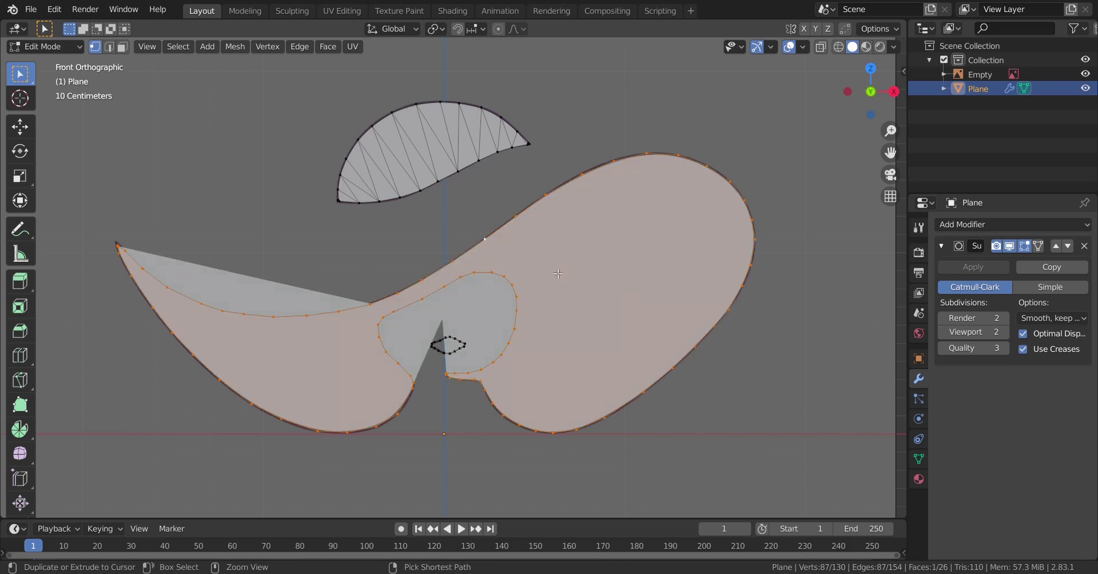
- Triangulate the brim and face-contour face, and fill the small lips outline with a triangulated face
{"action": "key", "text": "ctrl+t"}
{"action": "scroll", "coordinate": [446, 343], "scroll_direction": "up", "scroll_amount": 2}
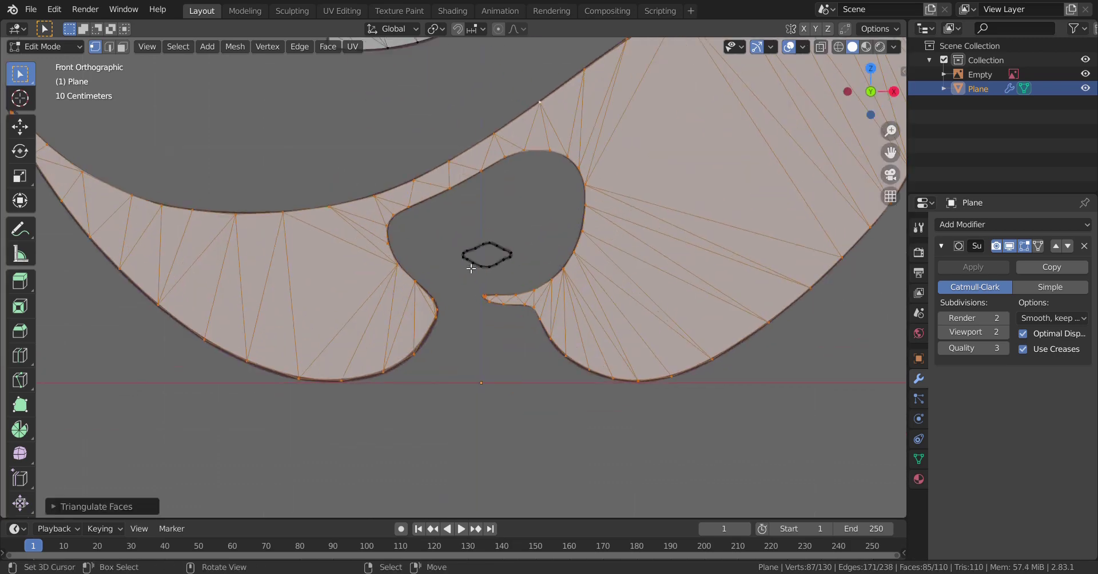
{"action": "left_click", "coordinate": [471, 263], "text": "alt"}
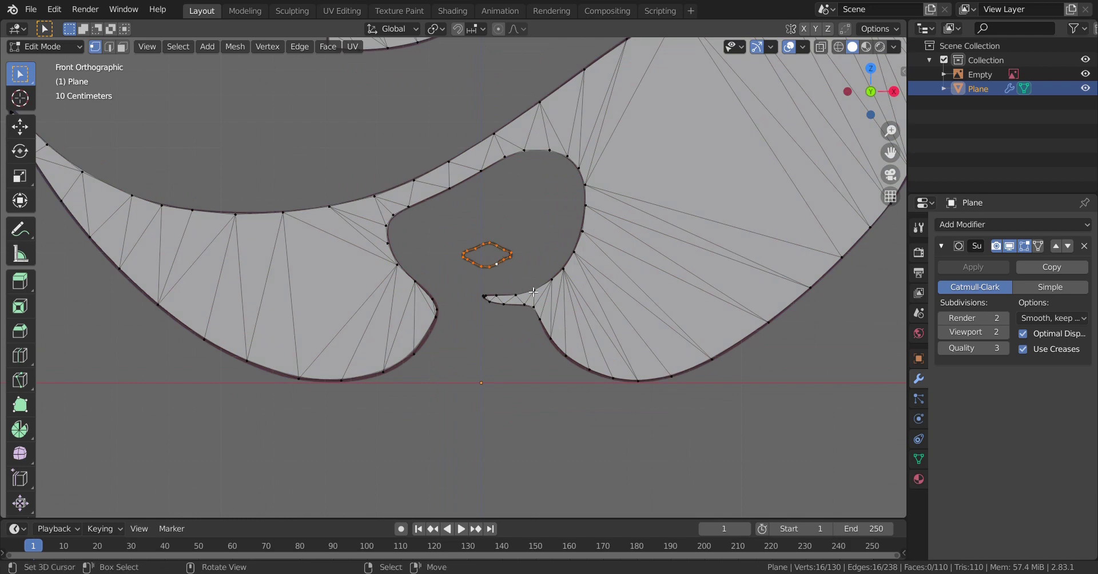
{"action": "key", "text": "f"}
{"action": "key", "text": "Tab"}
{"action": "key", "text": "Home"}
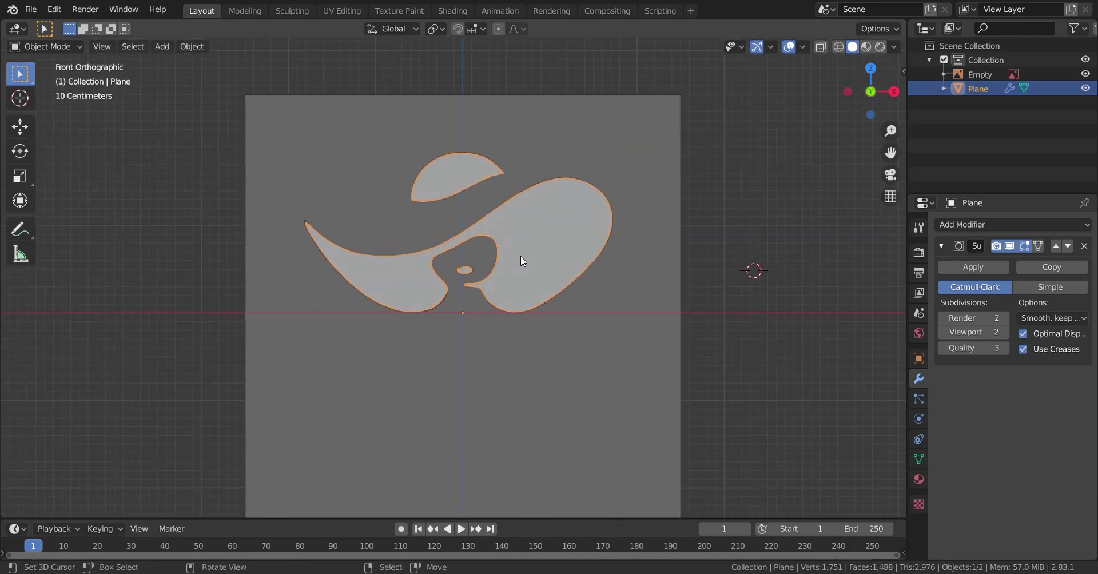
- Examine the filled logo shapes against the reference image in front view
{"action": "scroll", "coordinate": [549, 345], "scroll_direction": "up", "scroll_amount": 2}
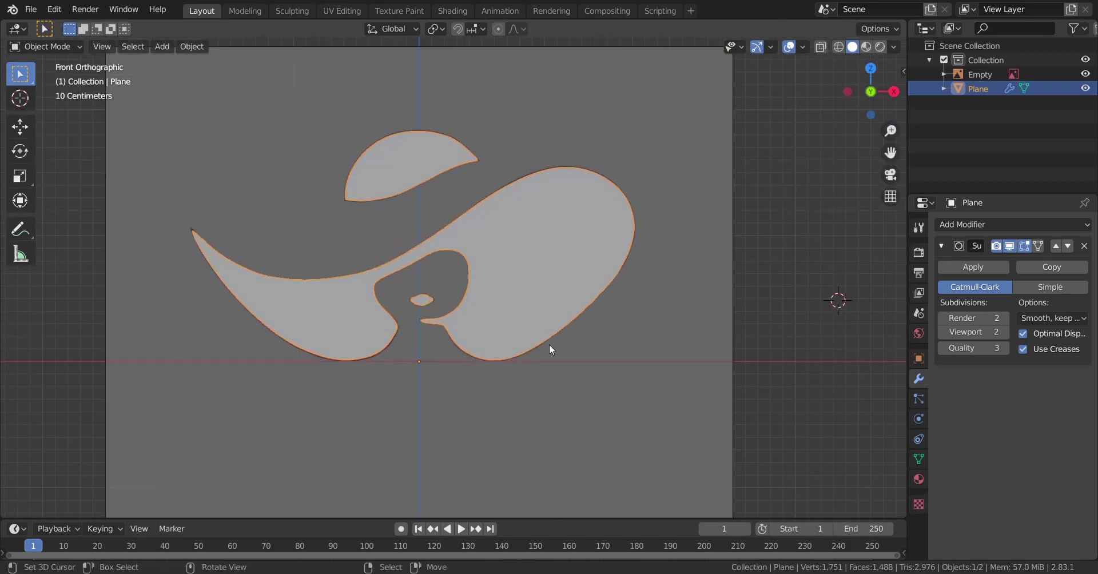
{"action": "middle_click_drag", "start_coordinate": [543, 316], "coordinate": [557, 295], "text": "shift"}
{"action": "scroll", "coordinate": [558, 295], "scroll_direction": "down", "scroll_amount": 1}
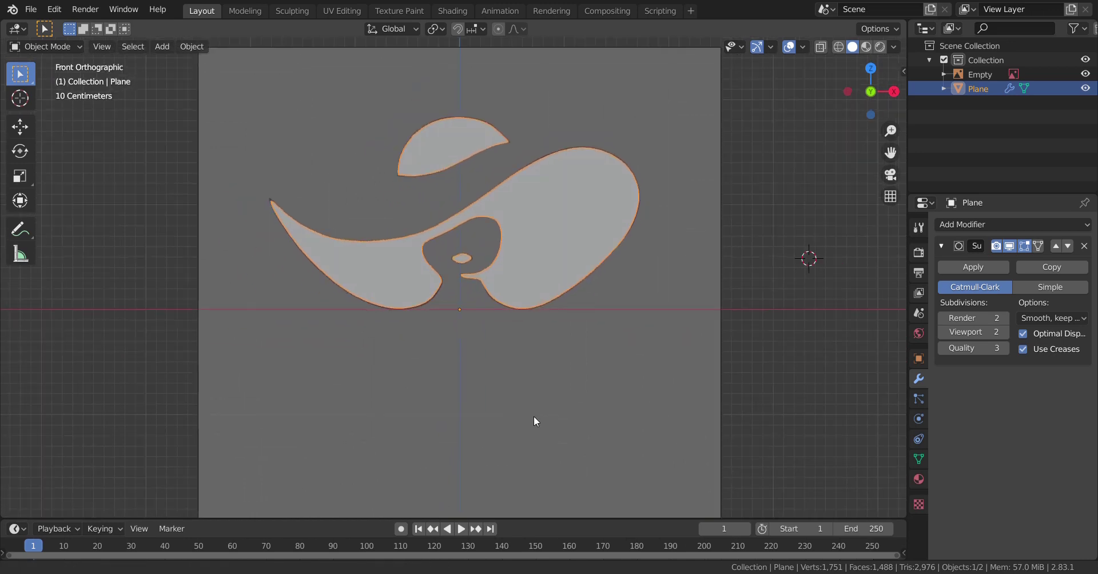
{"action": "middle_click_drag", "start_coordinate": [533, 416], "coordinate": [517, 366], "text": "shift"}
{"action": "scroll", "coordinate": [532, 366], "scroll_direction": "down", "scroll_amount": 1}
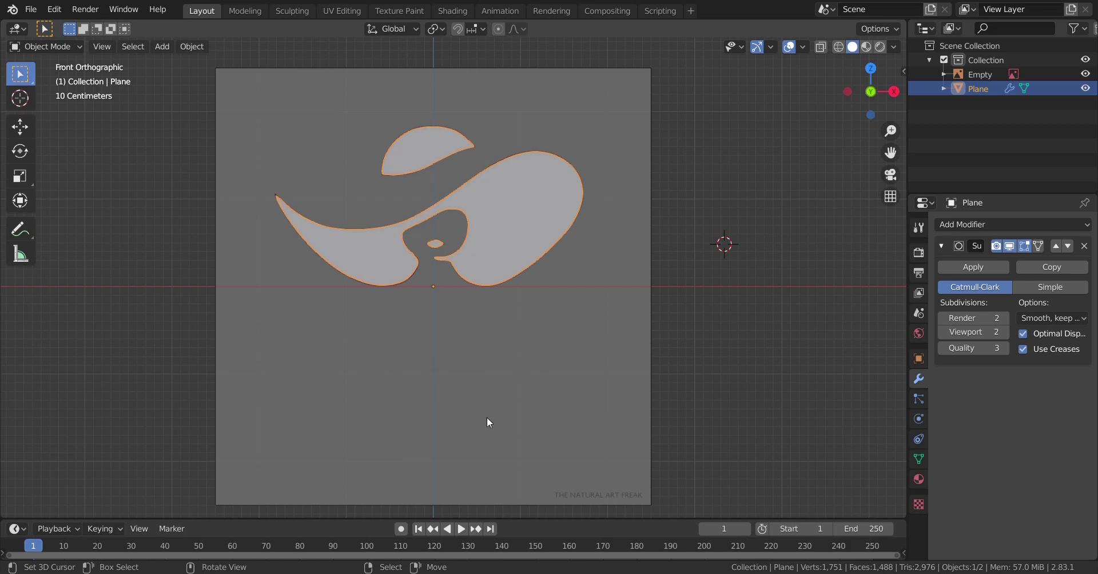
{"action": "scroll", "coordinate": [516, 395], "scroll_direction": "up", "scroll_amount": 1}
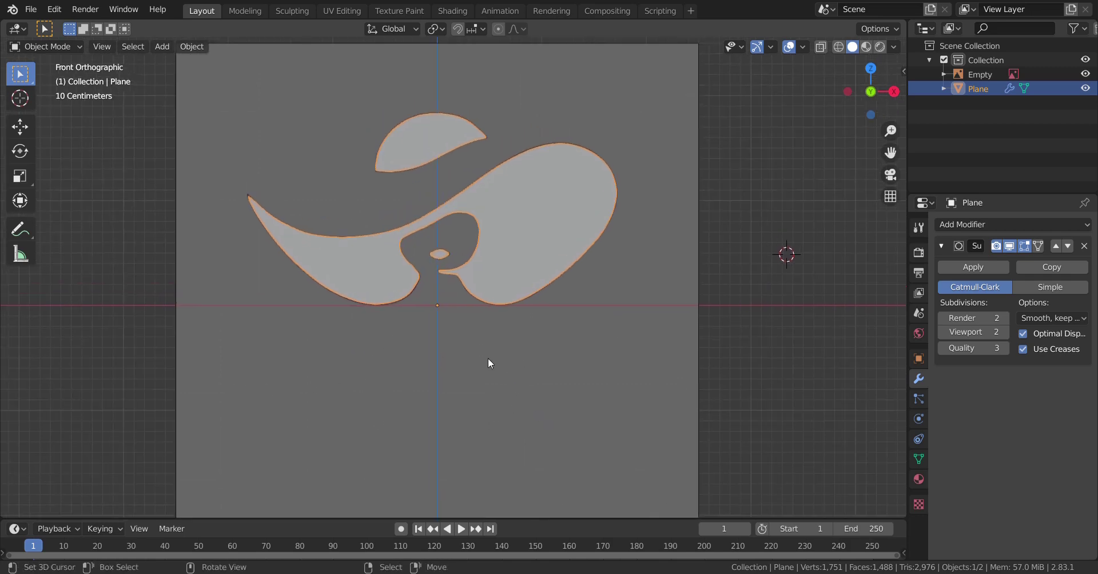
{"action": "scroll", "coordinate": [488, 358], "scroll_direction": "up", "scroll_amount": 1}
{"action": "scroll", "coordinate": [491, 352], "scroll_direction": "down", "scroll_amount": 3}
- Snap the 3D cursor to the world origin and add a camera there
{"action": "middle_click_drag", "start_coordinate": [488, 326], "coordinate": [557, 316]}
{"action": "key", "text": "shift+s"}
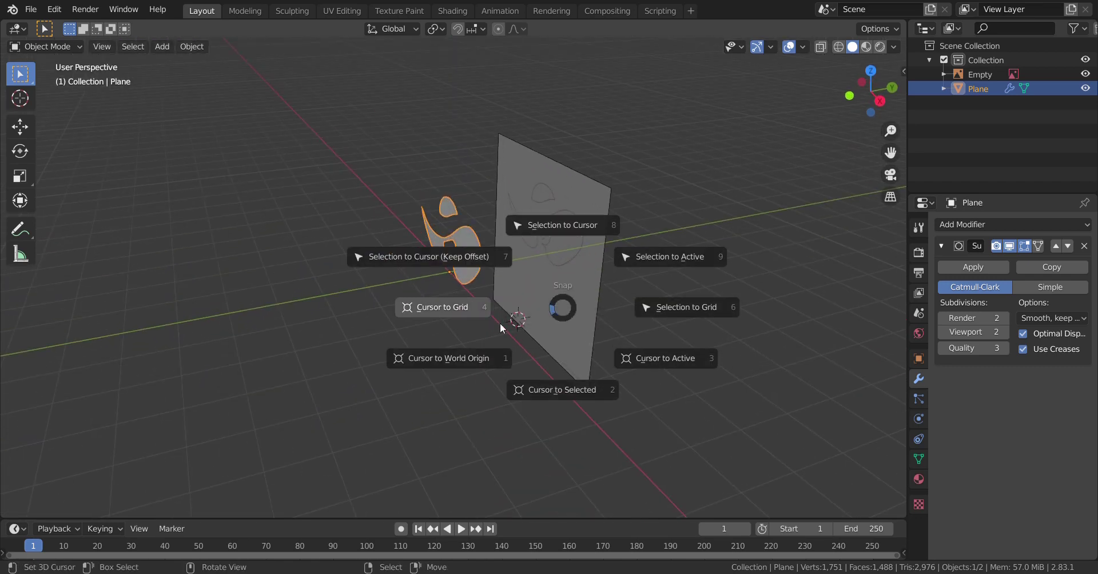
{"action": "left_click", "coordinate": [458, 362]}
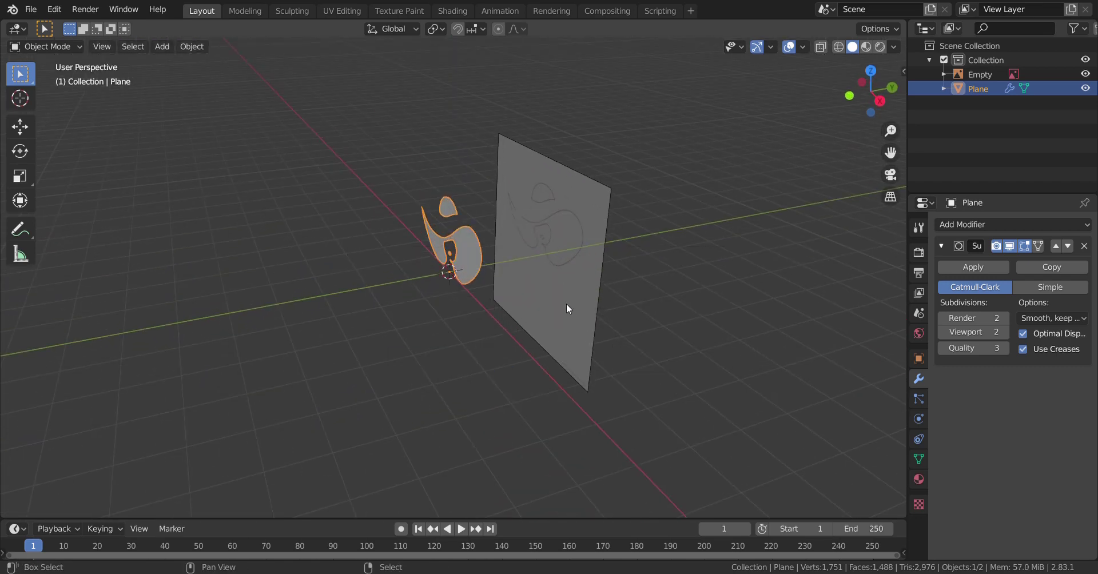
{"action": "key", "text": "shift+a"}
{"action": "mouse_move", "coordinate": [566, 303]}
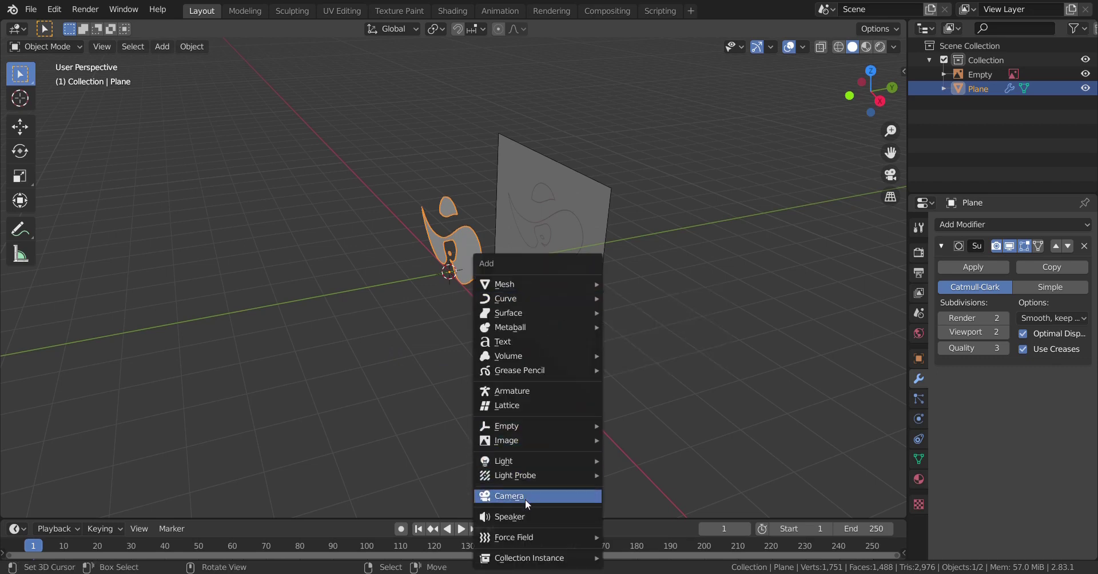
{"action": "left_click", "coordinate": [525, 496]}
- Clear the camera's rotation and rotate it 90° around the X axis to face the logo
{"action": "mouse_move", "coordinate": [506, 300]}
{"action": "middle_mouse_down"}
{"action": "mouse_move", "coordinate": [468, 319]}
{"action": "mouse_move", "coordinate": [517, 318]}
{"action": "middle_mouse_up"}
{"action": "key", "text": "alt+r"}
{"action": "key", "text": "r"}
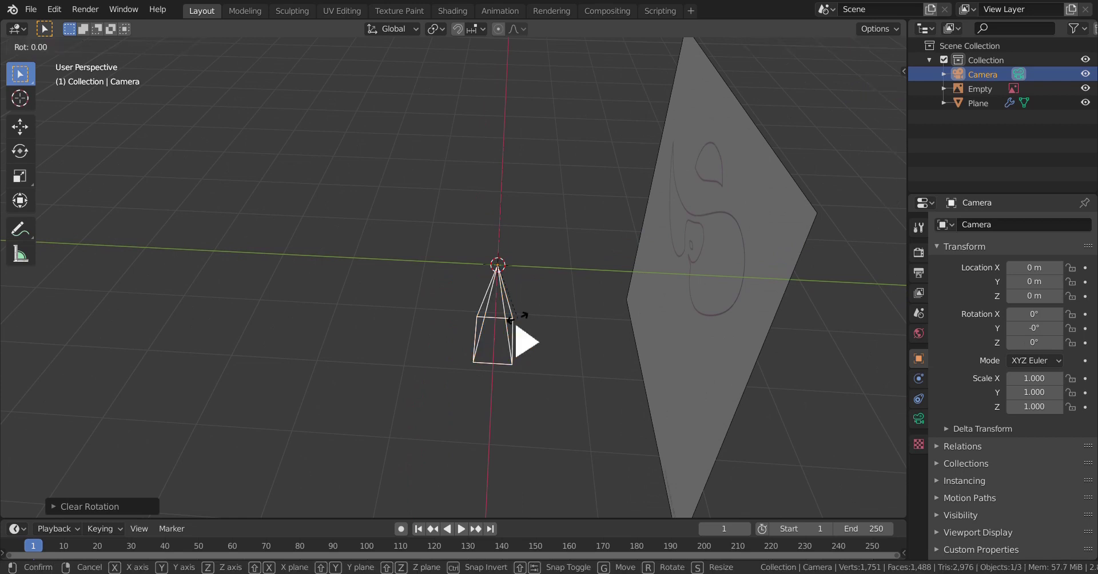
{"action": "key", "text": "x"}
{"action": "key", "text": "9"}
{"action": "key", "text": "0"}
{"action": "key", "text": "Return"}
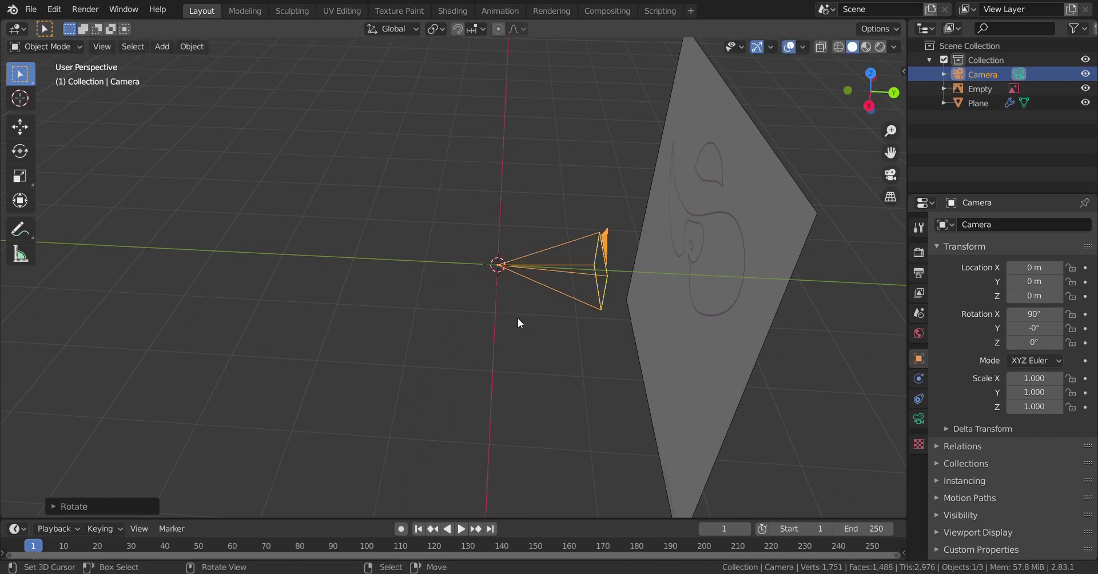
- Move the camera back along the Y axis to about -3.76 m, in front of the logo
{"action": "middle_click_drag", "start_coordinate": [517, 318], "coordinate": [590, 286]}
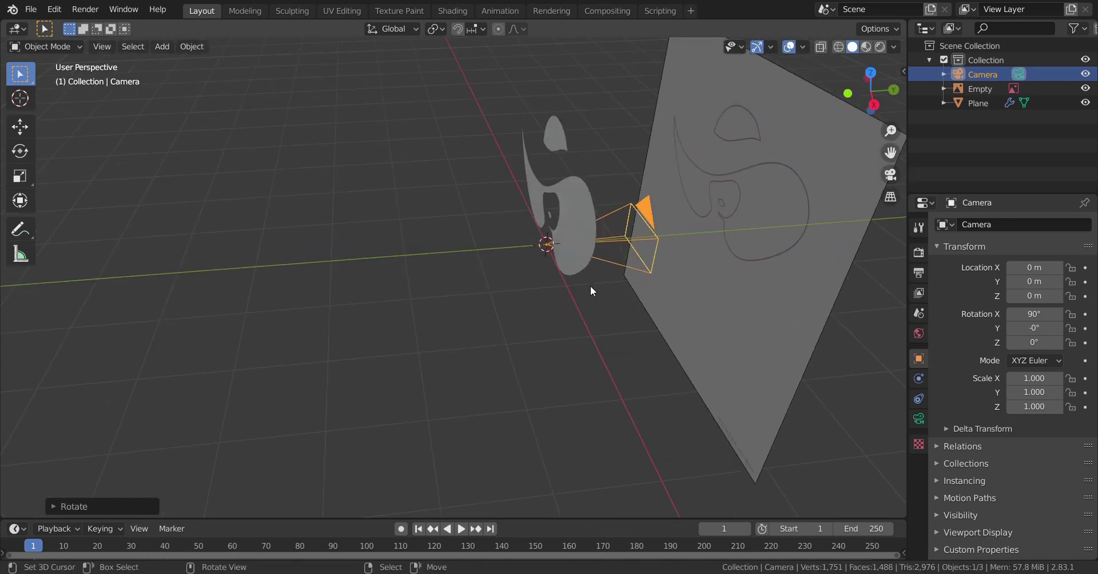
{"action": "key", "text": "g"}
{"action": "key", "text": "y"}
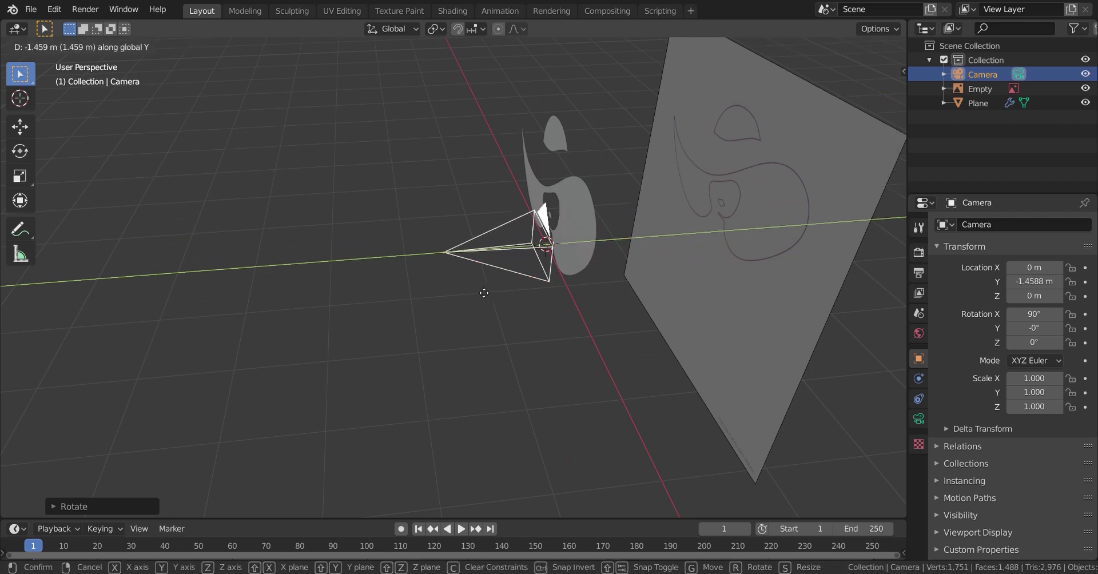
{"action": "left_click", "coordinate": [233, 296]}
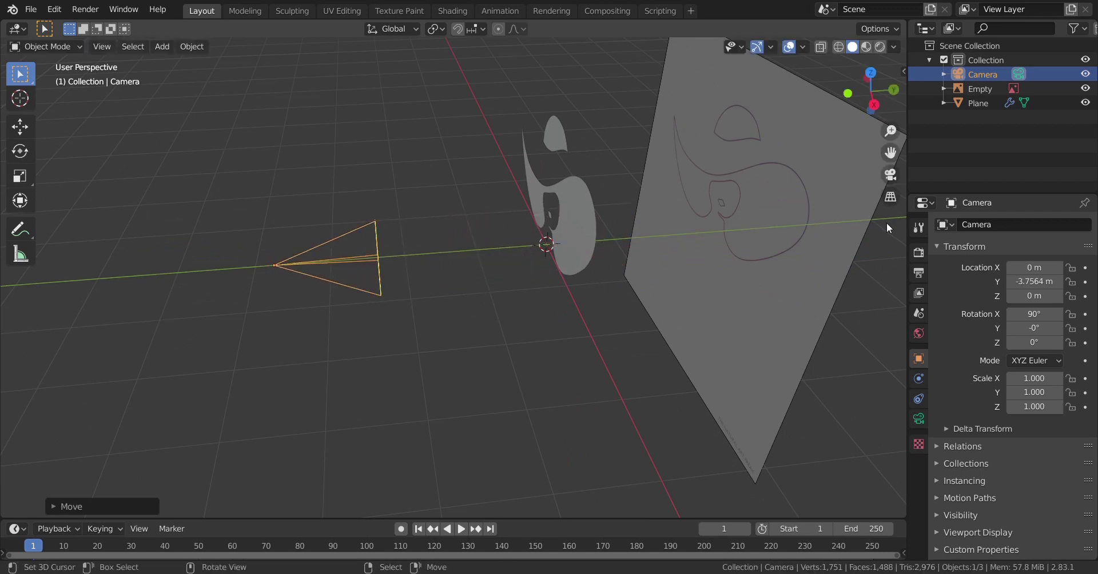
- Set the render's horizontal resolution to 1080 px for a square output
{"action": "left_click", "coordinate": [915, 275]}
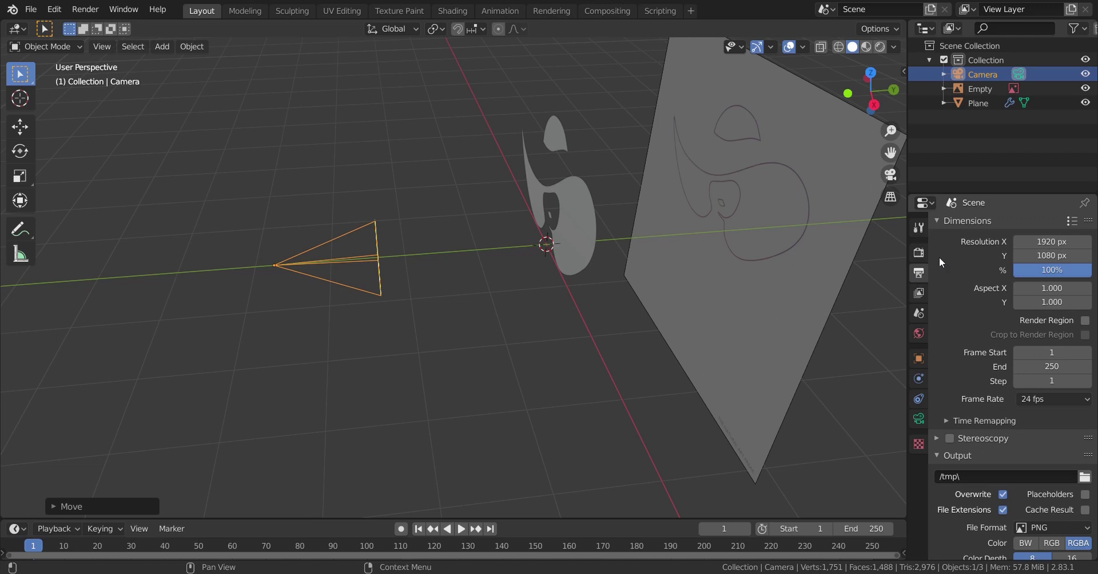
{"action": "left_click", "coordinate": [1060, 246]}
{"action": "type", "text": "1"}
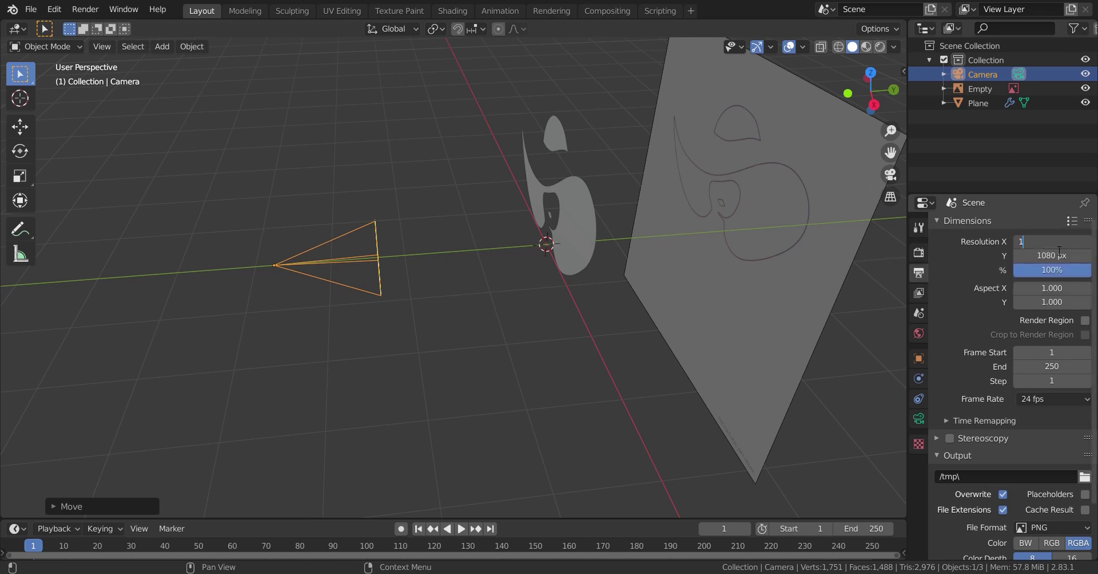
{"action": "type", "text": "080"}
{"action": "key", "text": "Return"}
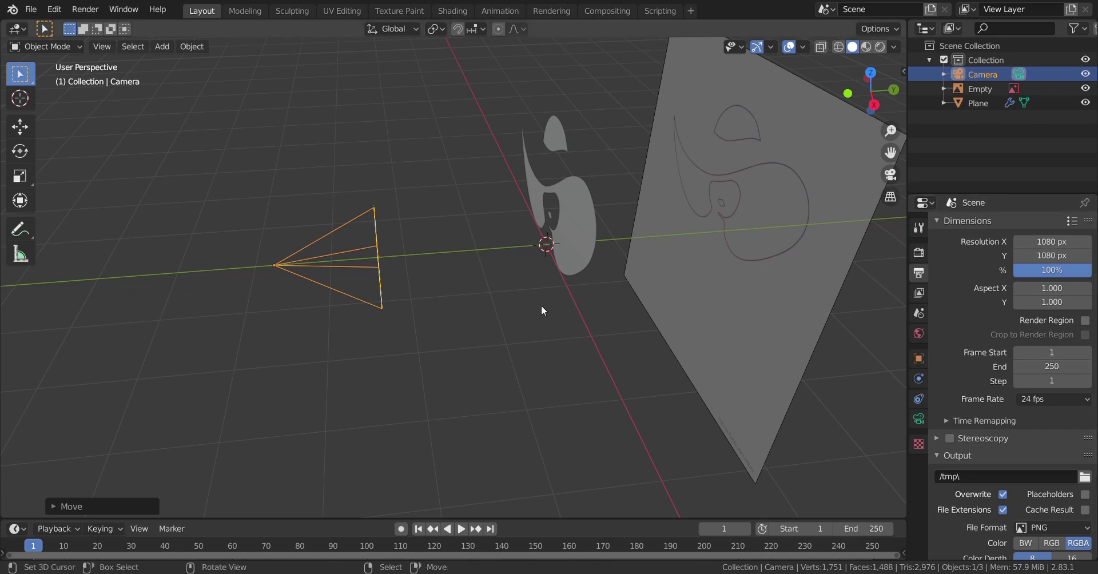
{"action": "middle_click_drag", "start_coordinate": [541, 305], "coordinate": [606, 302]}
{"action": "key", "text": "KP_0"}
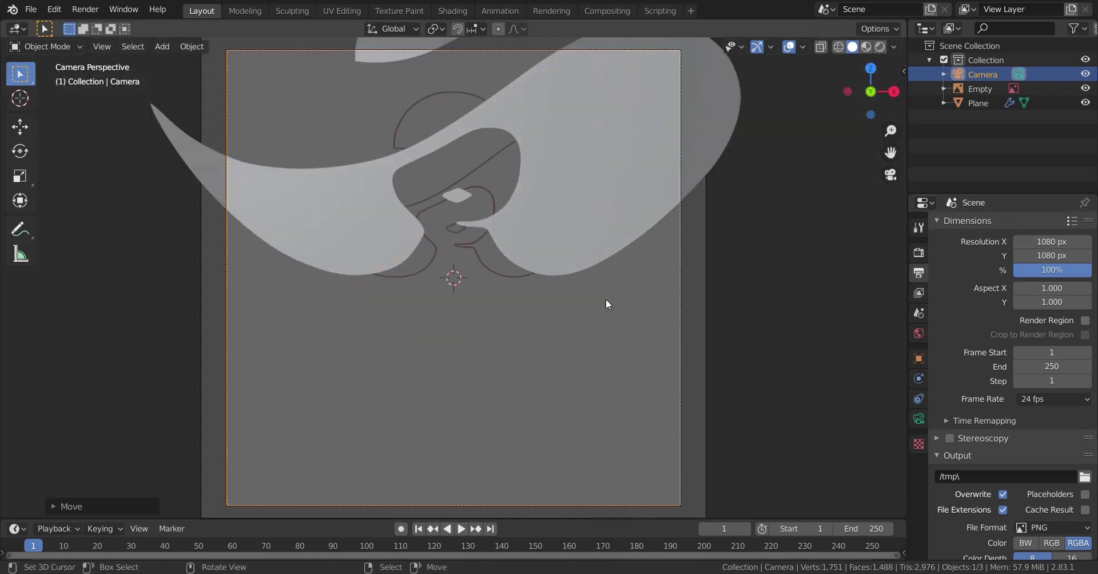
{"action": "key", "text": "g"}
{"action": "key", "text": "y"}
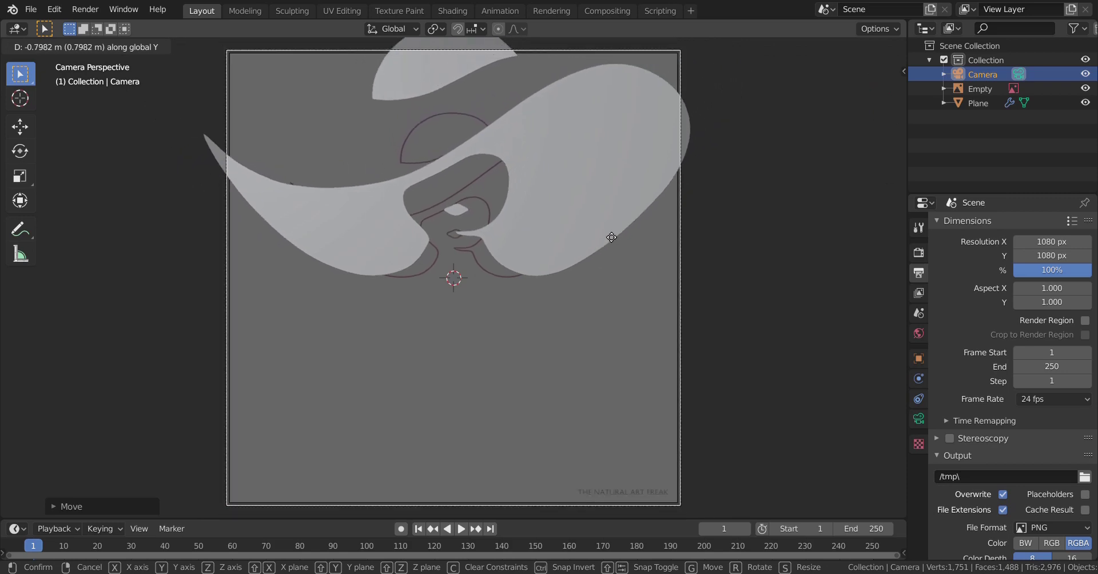
{"action": "left_click", "coordinate": [606, 210]}
- Select the reference image and snap it to the 3D cursor at the world origin
{"action": "middle_click_drag", "start_coordinate": [606, 210], "coordinate": [663, 156]}
{"action": "left_click", "coordinate": [596, 238]}
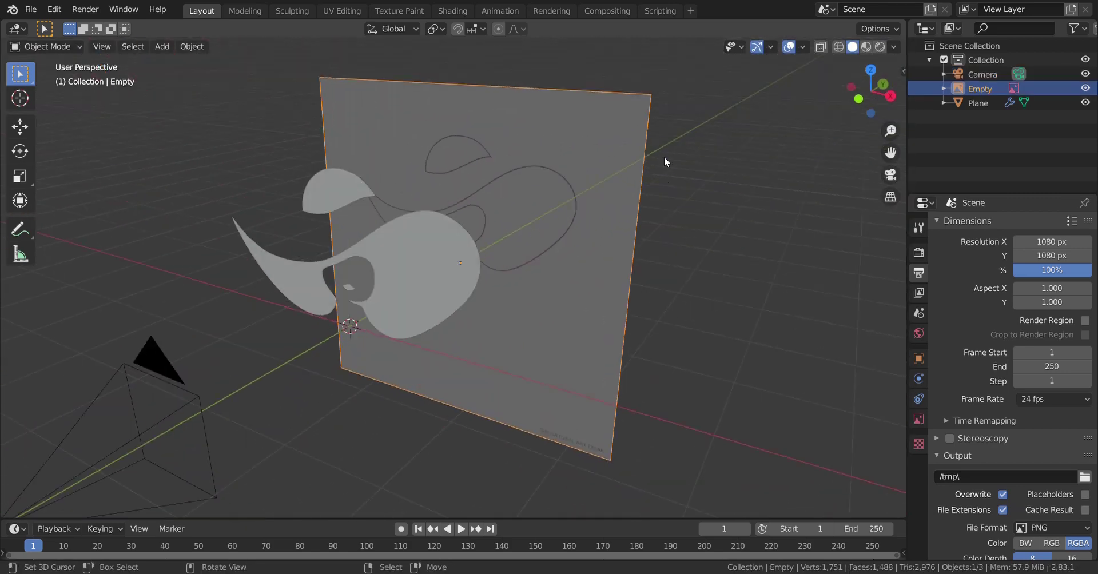
{"action": "middle_click_drag", "start_coordinate": [544, 239], "coordinate": [478, 256]}
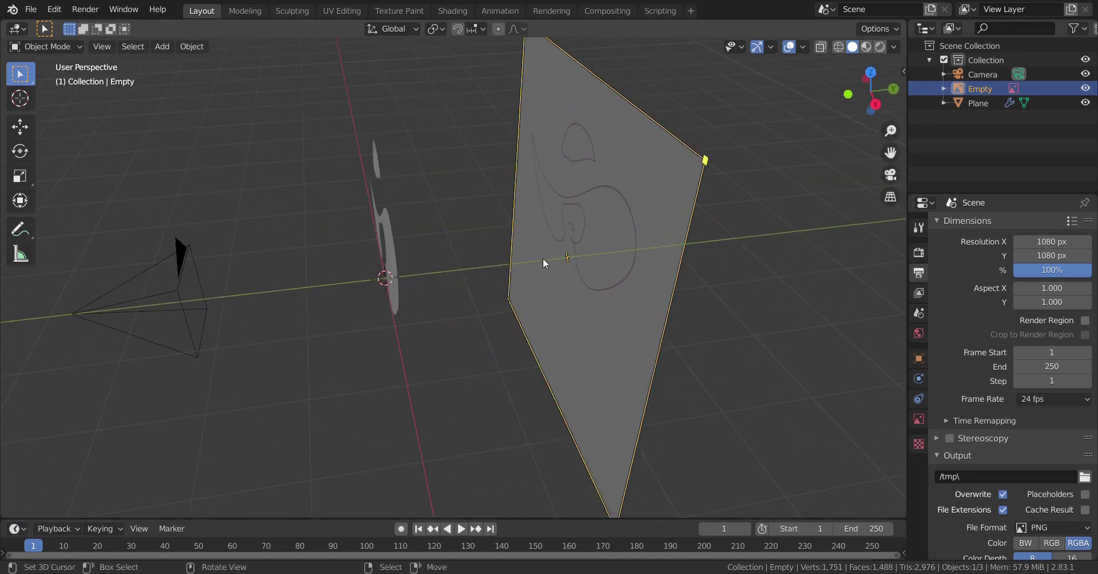
{"action": "key", "text": "shift+s"}
{"action": "left_click", "coordinate": [613, 178]}
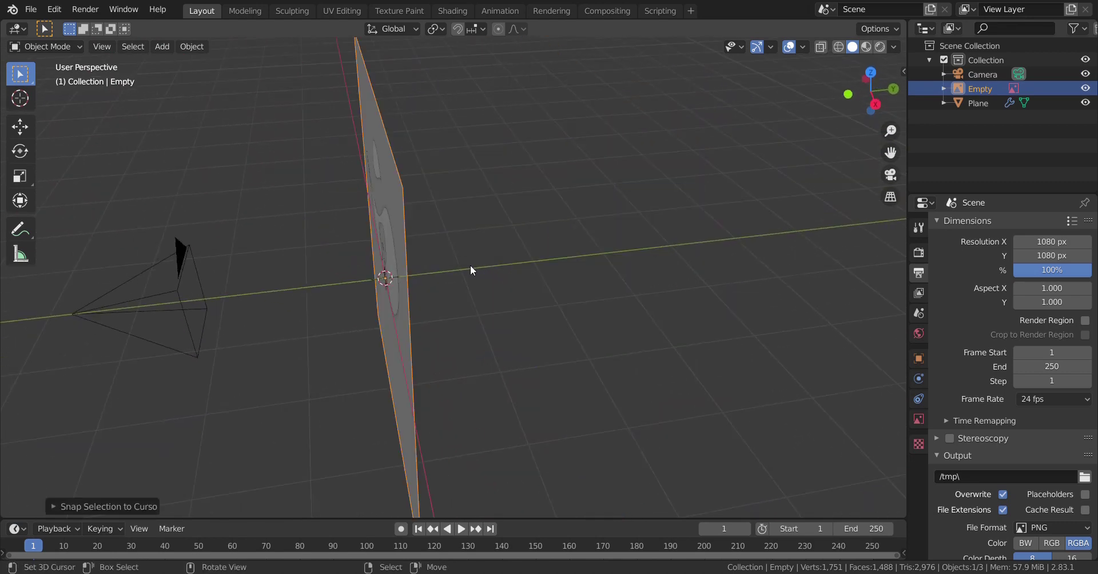
- Look through the camera and move it about 3.2 m farther back along Y to fit the reference image in frame
{"action": "middle_click_drag", "start_coordinate": [470, 266], "coordinate": [381, 272]}
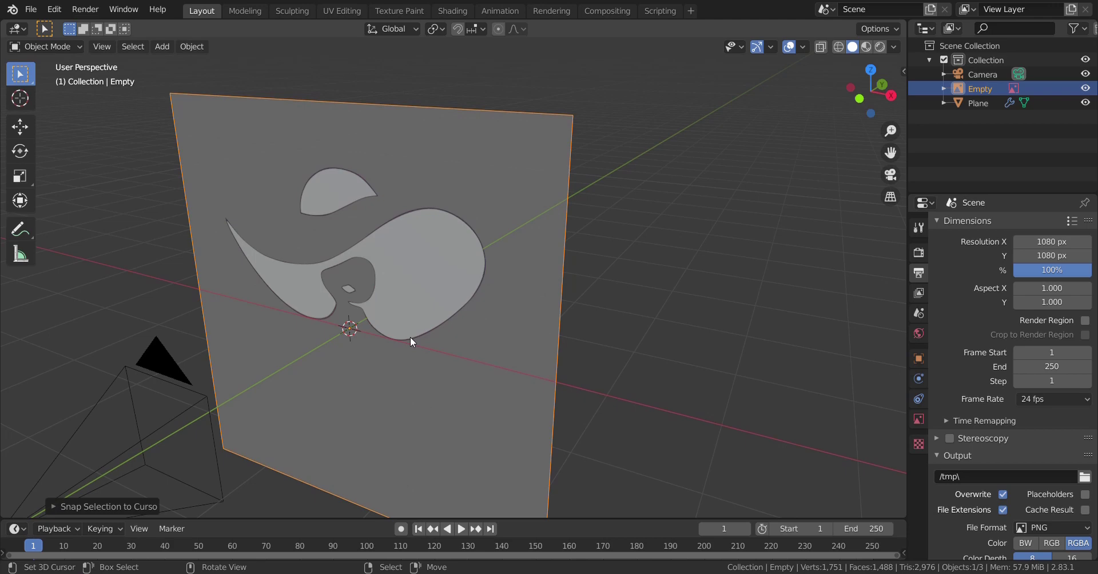
{"action": "key", "text": "KP_0"}
{"action": "left_click", "coordinate": [302, 50]}
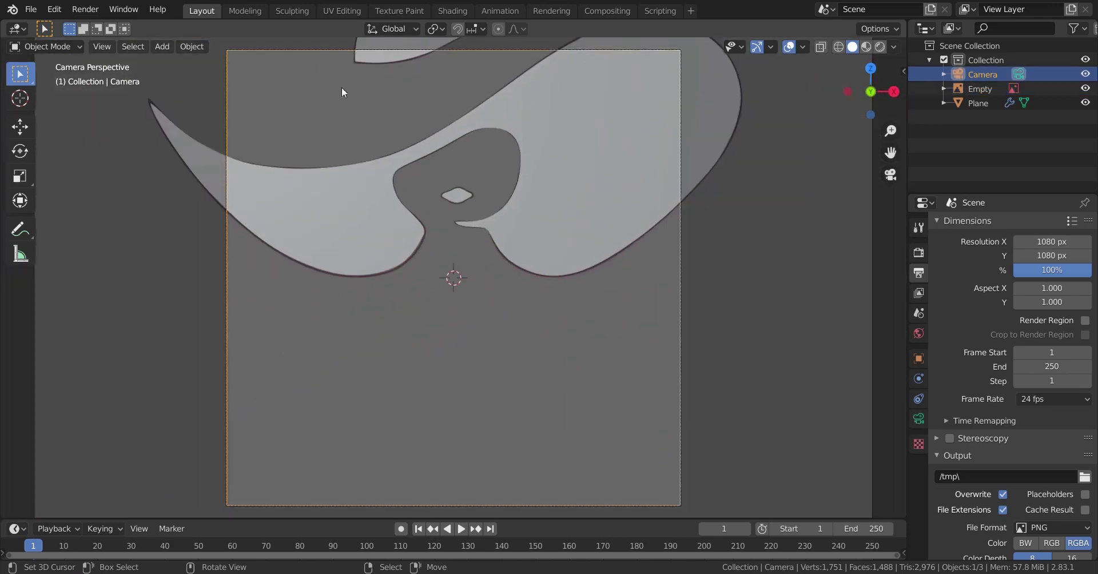
{"action": "key", "text": "g"}
{"action": "key", "text": "y"}
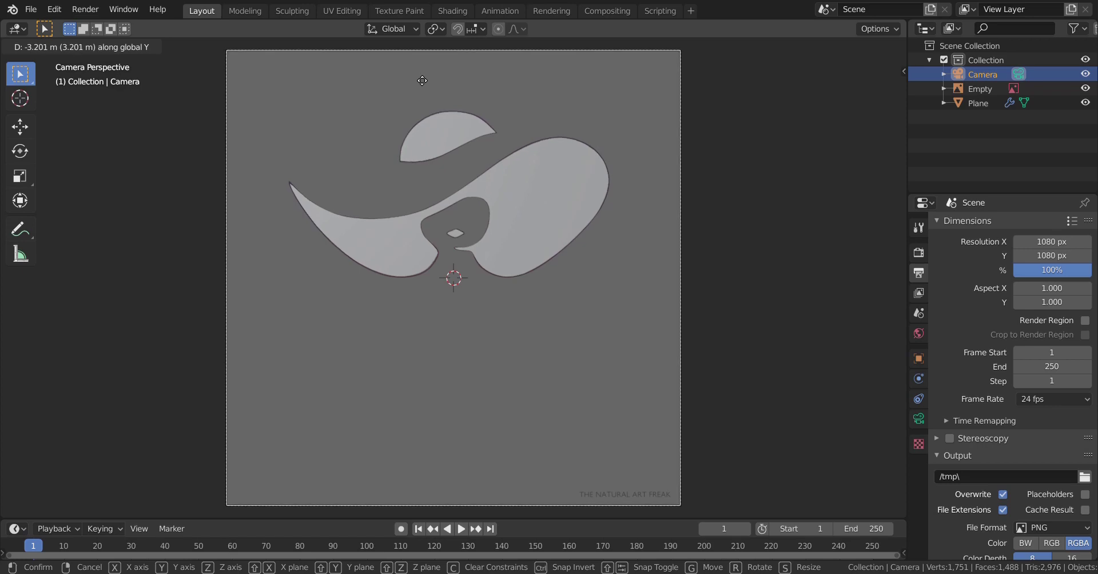
{"action": "left_click", "coordinate": [422, 82]}
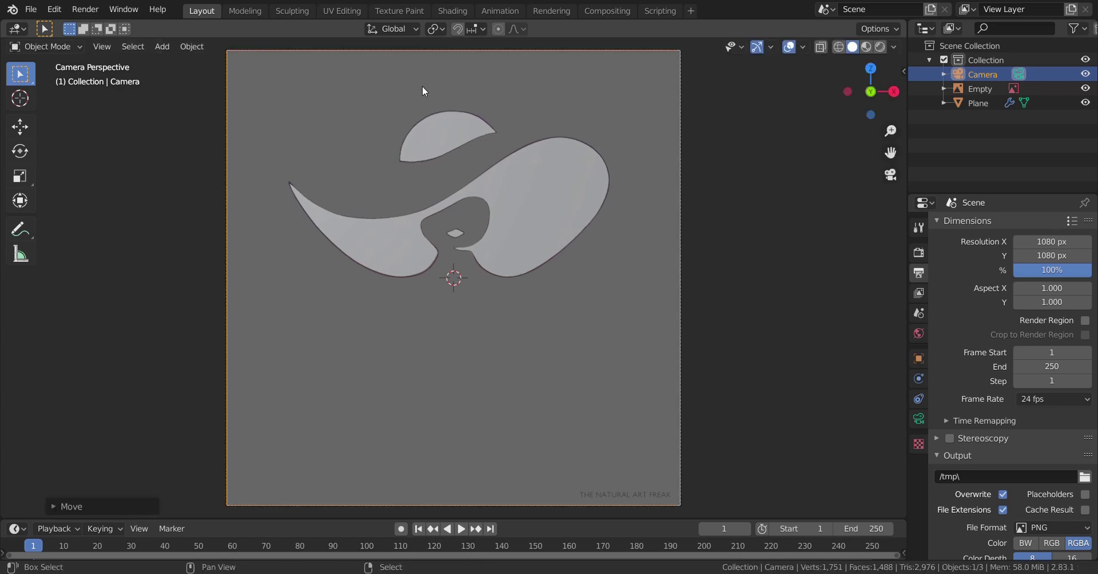
- Delete the reference image from the scene
{"action": "middle_click_drag", "start_coordinate": [422, 85], "coordinate": [527, 208]}
{"action": "scroll", "coordinate": [401, 183], "scroll_direction": "down", "scroll_amount": 3}
{"action": "left_click", "coordinate": [529, 206]}
{"action": "key", "text": "x"}
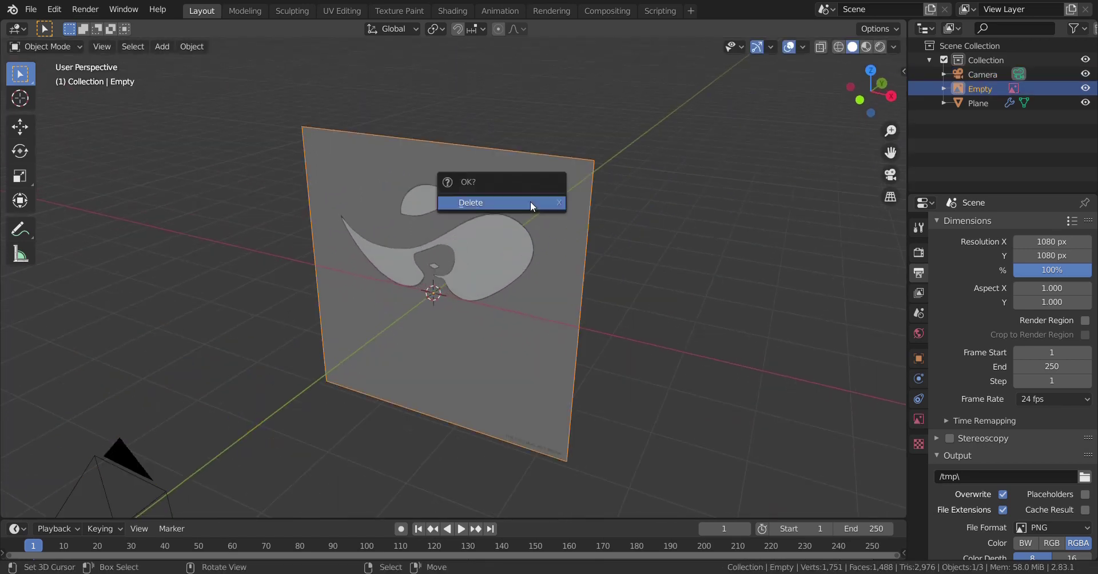
{"action": "left_click", "coordinate": [530, 205]}
- Select all linked geometry of the lips in the logo mesh and separate it into its own object
{"action": "middle_click_drag", "start_coordinate": [486, 262], "coordinate": [458, 277]}
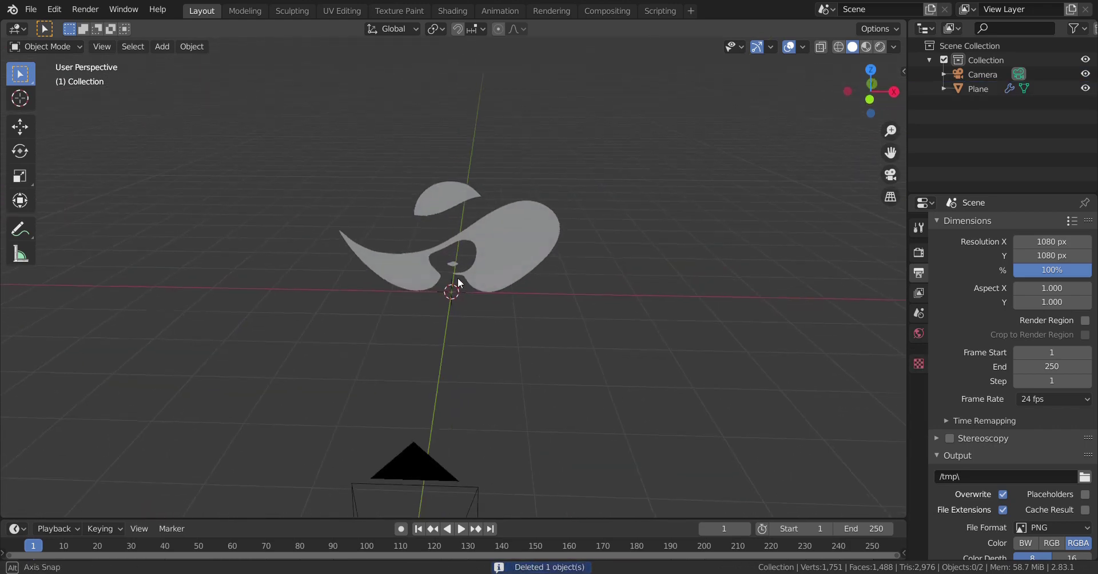
{"action": "key", "text": "KP_0"}
{"action": "scroll", "coordinate": [458, 276], "scroll_direction": "up", "scroll_amount": 3}
{"action": "left_click", "coordinate": [503, 221]}
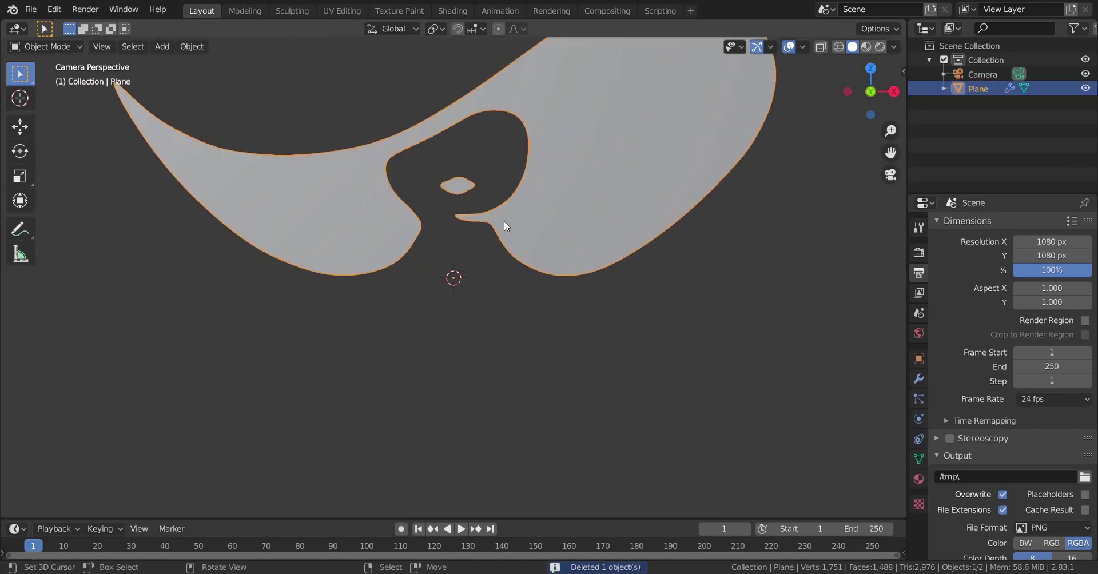
{"action": "scroll", "coordinate": [492, 343], "scroll_direction": "down", "scroll_amount": 2}
{"action": "scroll", "coordinate": [489, 373], "scroll_direction": "up", "scroll_amount": 5}
{"action": "key", "text": "Tab"}
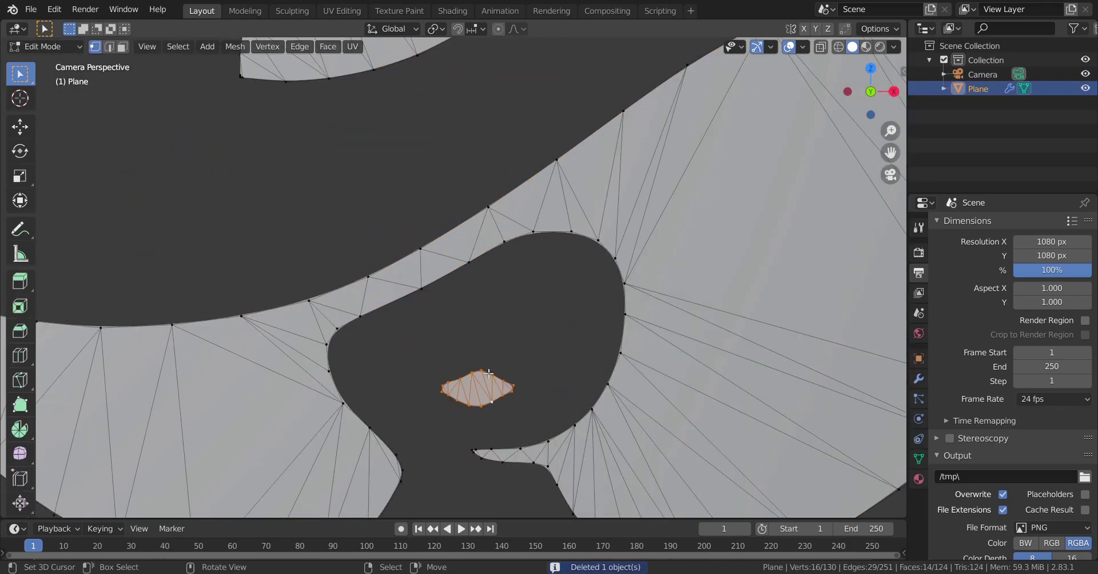
{"action": "scroll", "coordinate": [489, 373], "scroll_direction": "down", "scroll_amount": 2}
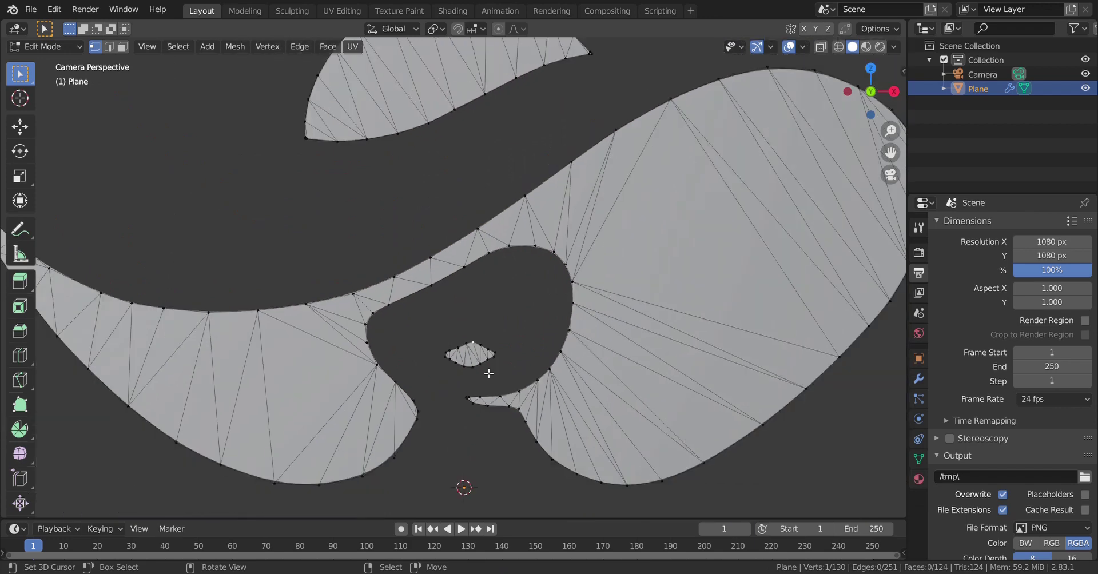
{"action": "key", "text": "ctrl+l"}
{"action": "key", "text": "p"}
{"action": "left_click", "coordinate": [490, 347]}
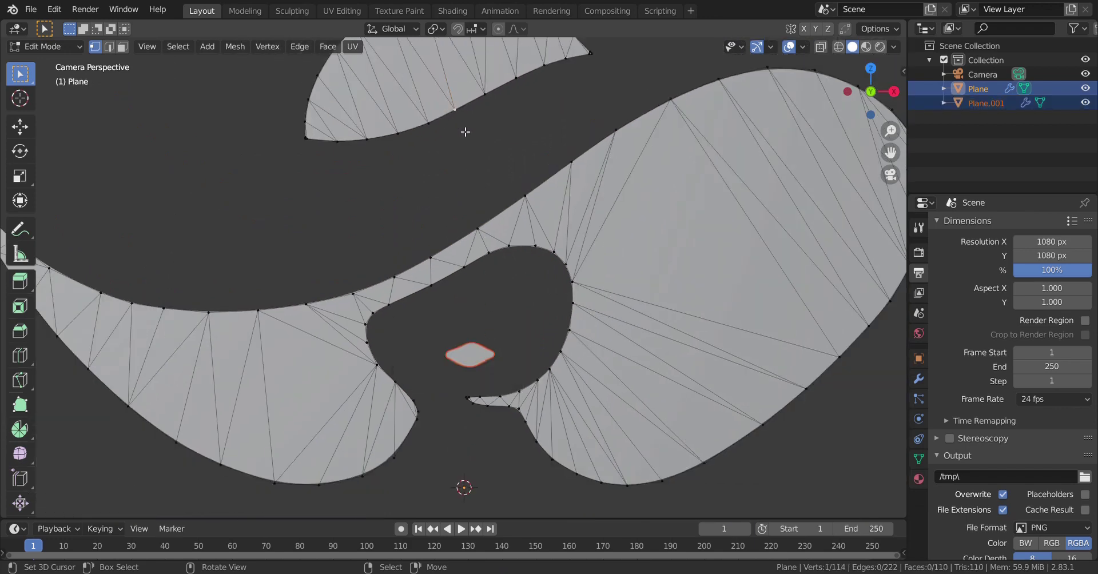
{"action": "key", "text": "Tab"}
{"action": "scroll", "coordinate": [540, 282], "scroll_direction": "down", "scroll_amount": 5}
{"action": "scroll", "coordinate": [480, 249], "scroll_direction": "up", "scroll_amount": 2}
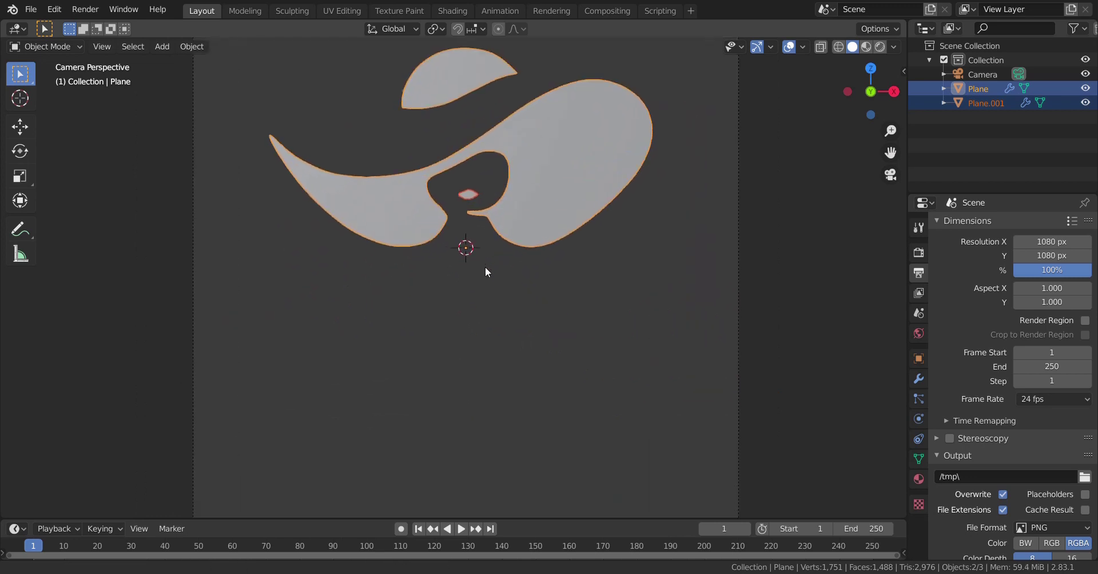
{"action": "scroll", "coordinate": [485, 267], "scroll_direction": "down", "scroll_amount": 2}
{"action": "middle_click_drag", "start_coordinate": [486, 269], "coordinate": [486, 284], "text": "shift"}
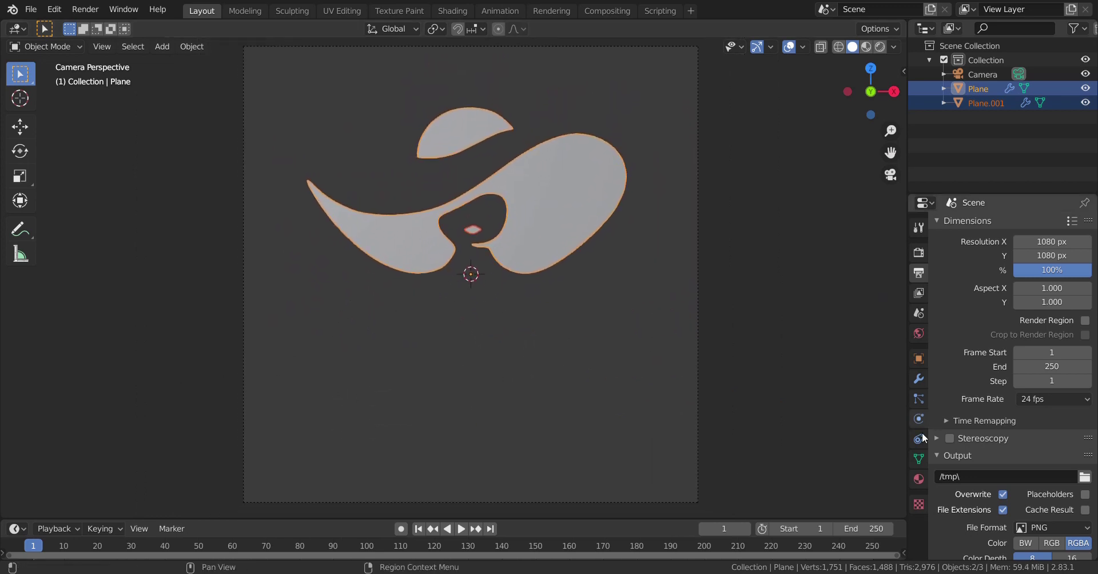
- Add a text object at the 3D cursor and rotate it 90 degrees about the X axis to stand it upright
{"action": "key", "text": "shift+a"}
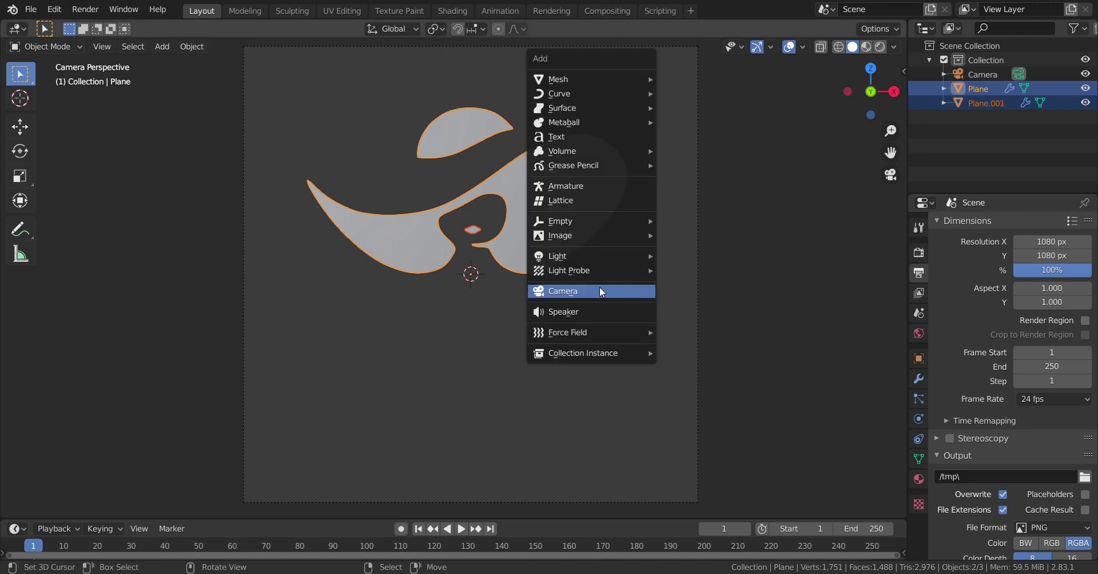
{"action": "left_click", "coordinate": [581, 137]}
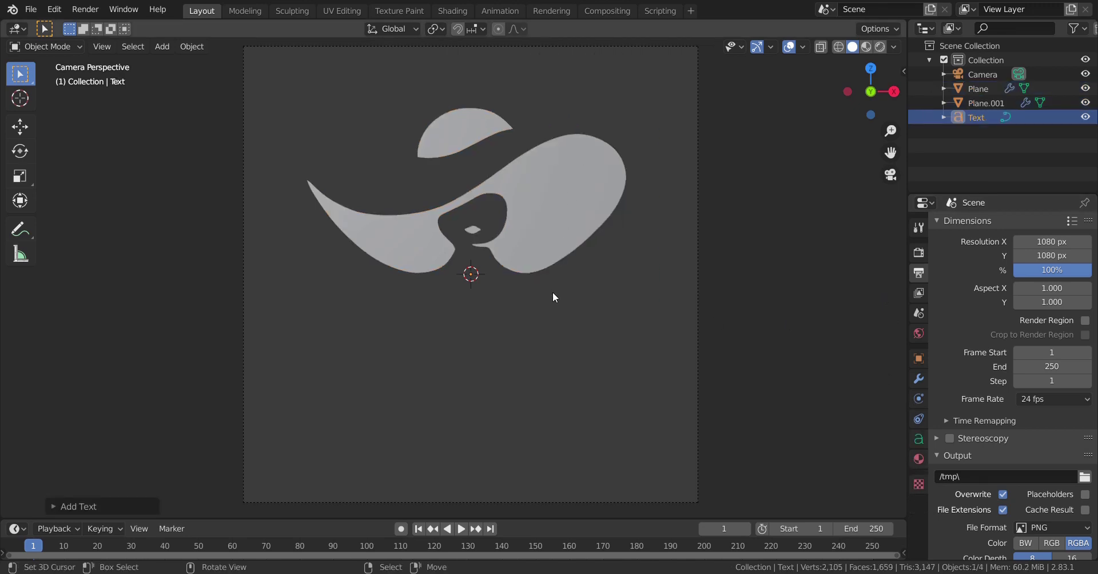
{"action": "middle_click_drag", "start_coordinate": [551, 294], "coordinate": [511, 350]}
{"action": "type", "text": "rx"}
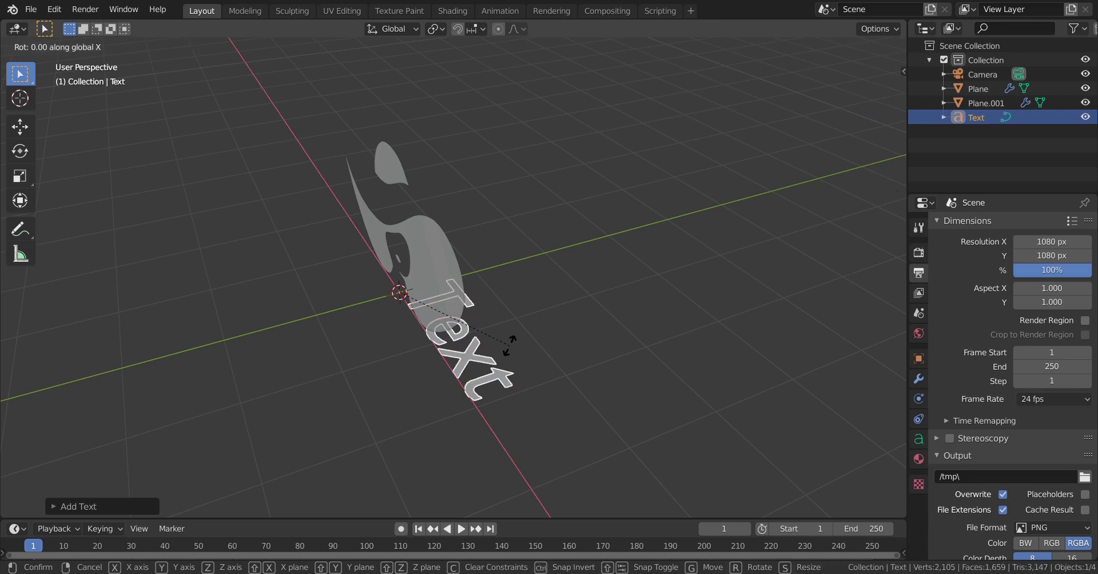
{"action": "type", "text": "90"}
{"action": "key", "text": "Return"}
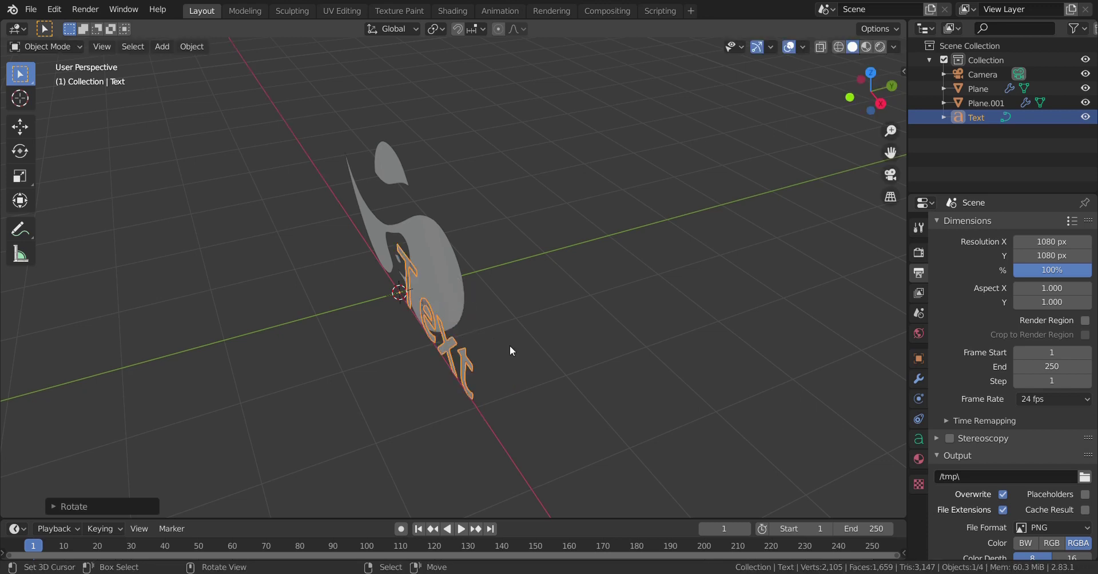
- Set both the horizontal and vertical paragraph alignment of the text object to Center
{"action": "left_click", "coordinate": [918, 438]}
{"action": "scroll", "coordinate": [989, 451], "scroll_direction": "down", "scroll_amount": 3}
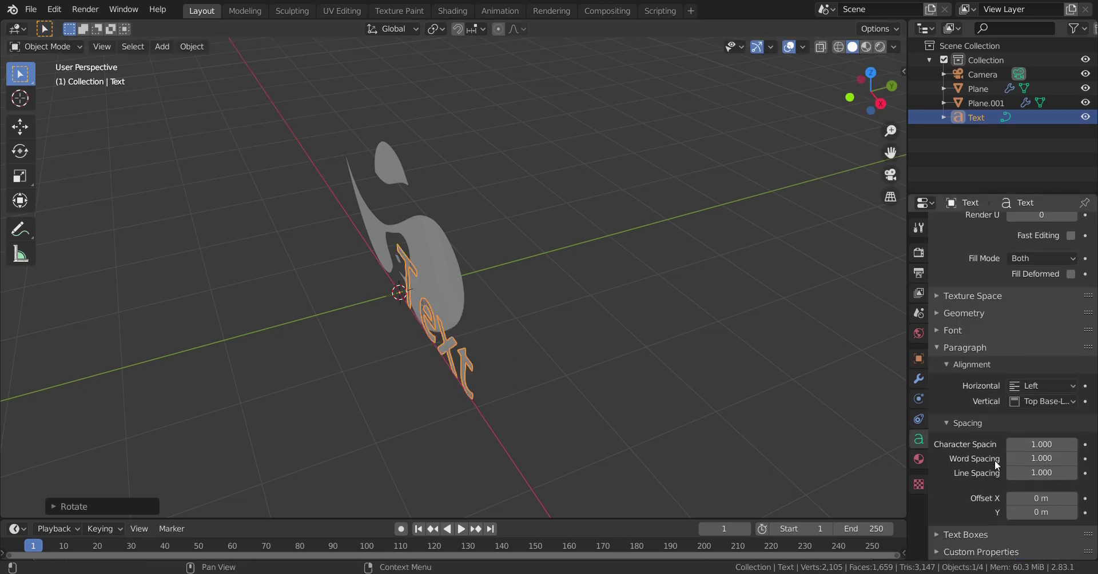
{"action": "left_click", "coordinate": [1044, 385]}
{"action": "left_click", "coordinate": [1008, 417]}
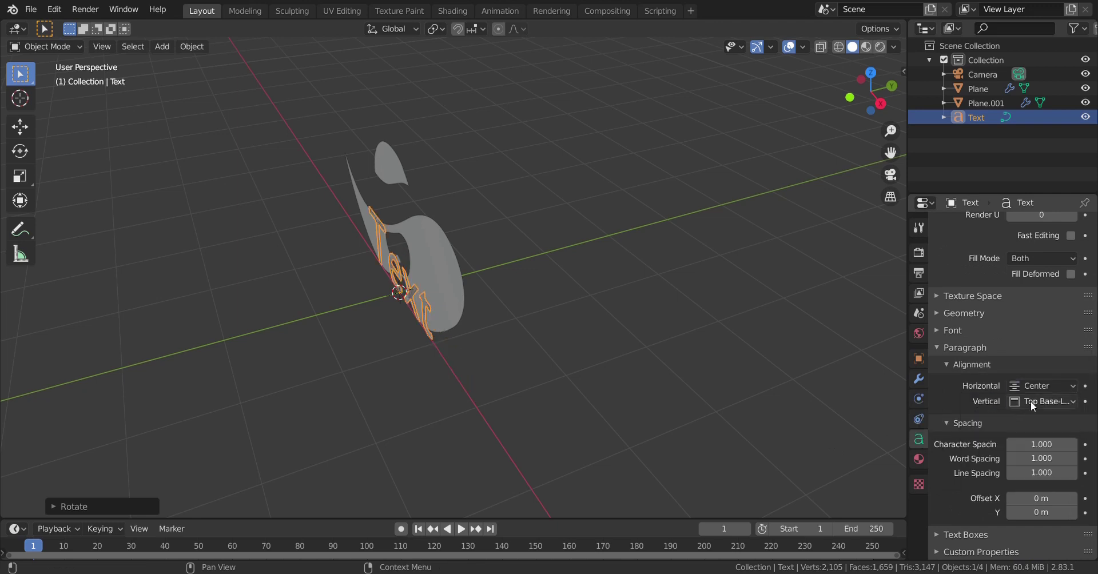
{"action": "left_click", "coordinate": [1030, 401]}
{"action": "left_click", "coordinate": [1005, 448]}
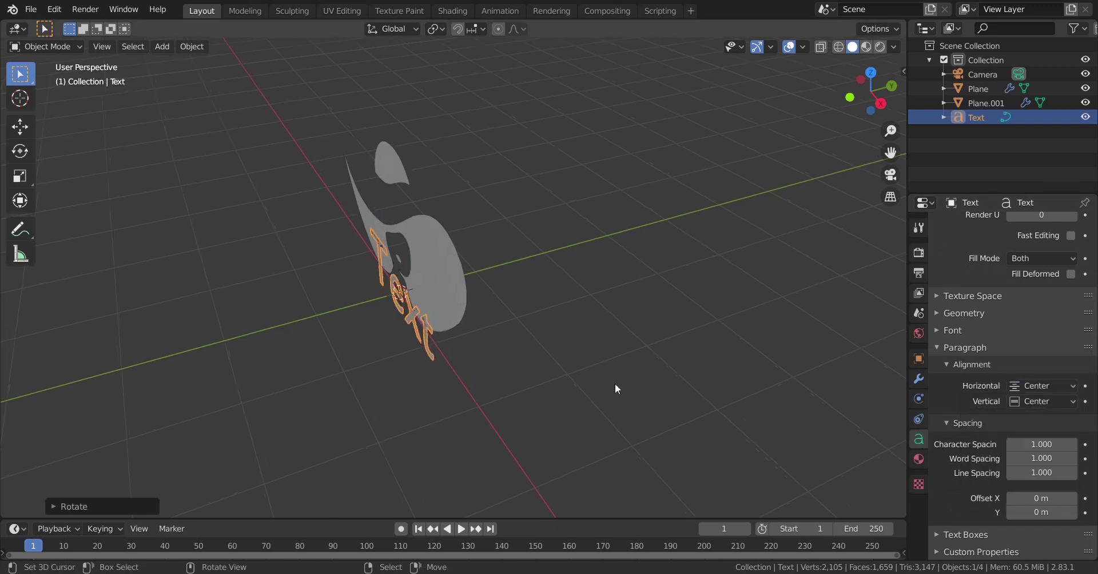
- Look through the camera and move the text straight down along Z to sit just below the hat logo
{"action": "key", "text": "KP_0"}
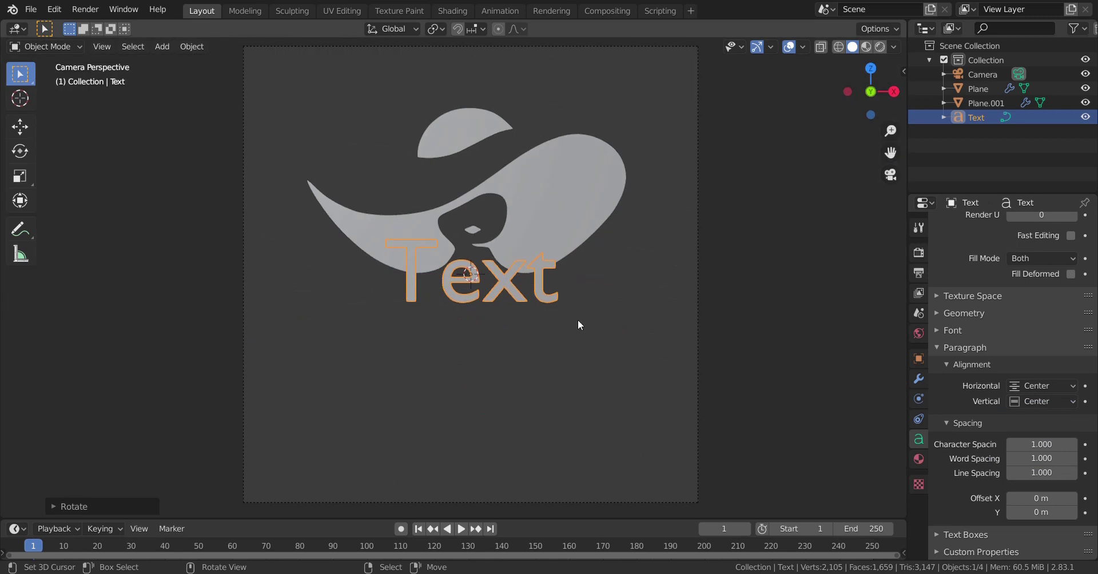
{"action": "key", "text": "g"}
{"action": "key", "text": "z"}
{"action": "left_click", "coordinate": [620, 446]}
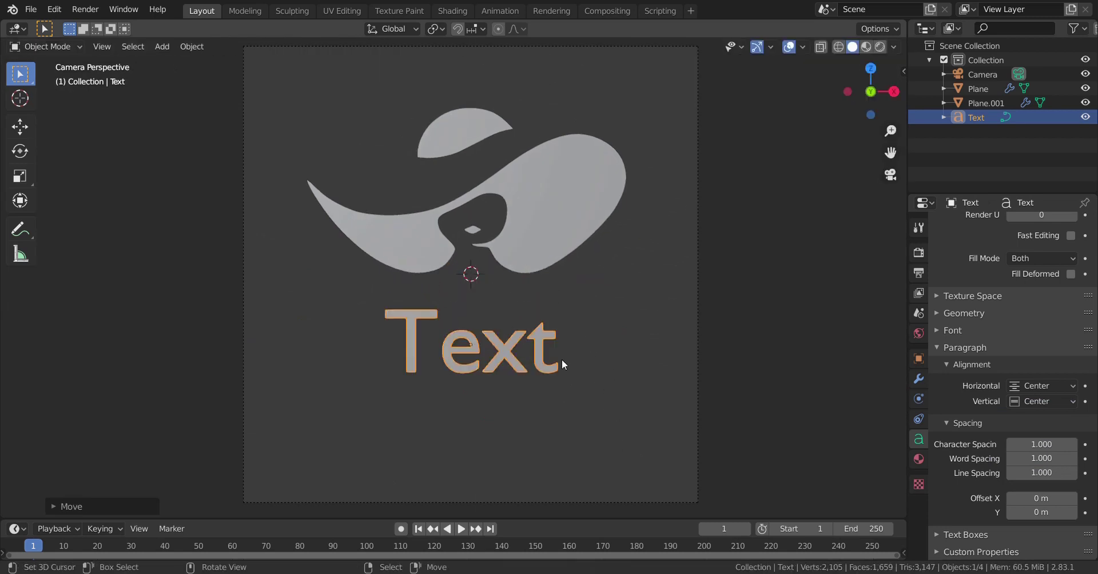
- Replace the placeholder wording of the text object with SHESI
{"action": "key", "text": "Tab"}
{"action": "key", "text": "BackSpace"}
{"action": "key", "text": "BackSpace"}
{"action": "key", "text": "BackSpace"}
{"action": "key", "text": "BackSpace"}
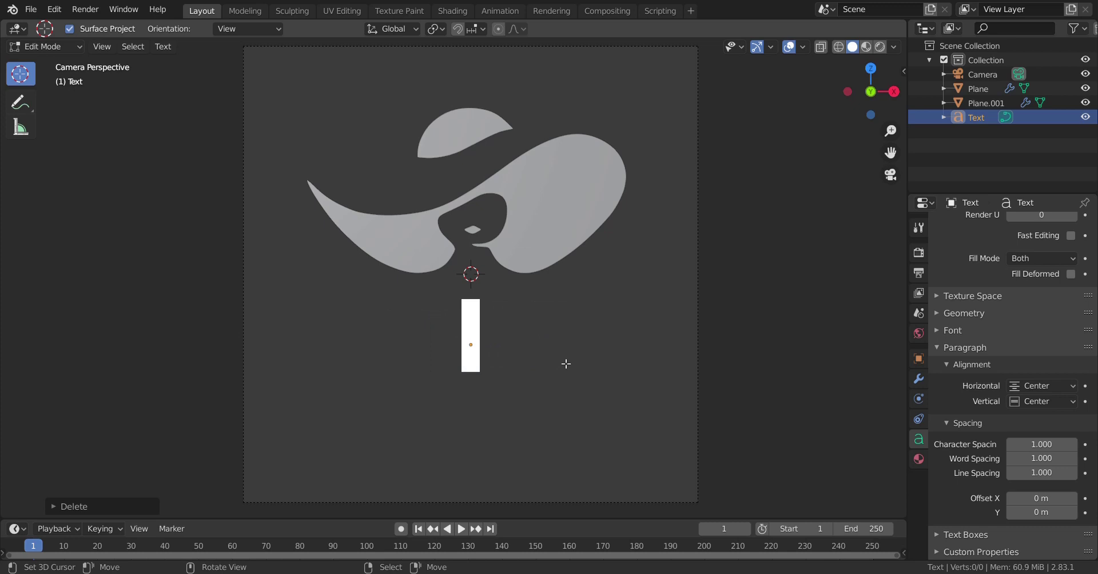
{"action": "type", "text": "SHESI"}
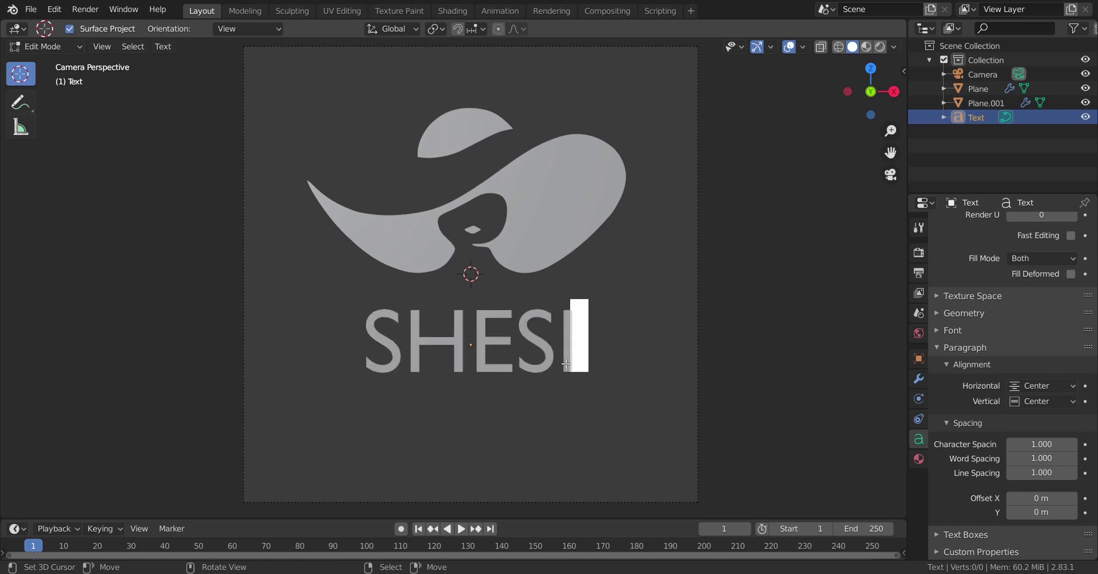
{"action": "key", "text": "Tab"}
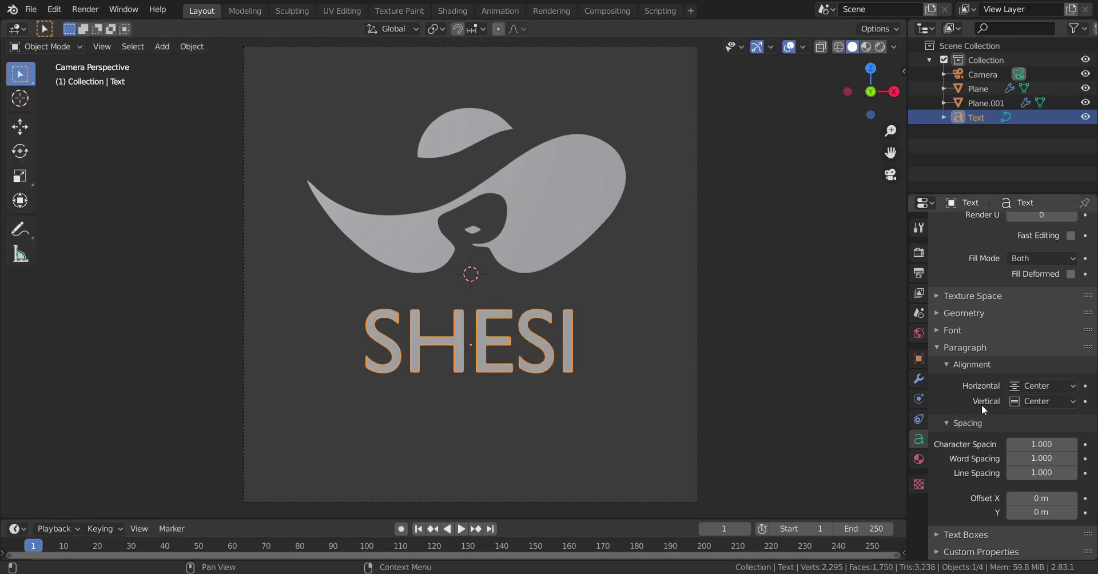
- Load Absolute Pink - Personal Use.otf from Desktop Junk\Fonts For Blender as the regular font of the SHESI text
{"action": "scroll", "coordinate": [1000, 344], "scroll_direction": "up", "scroll_amount": 3}
{"action": "scroll", "coordinate": [1001, 344], "scroll_direction": "down", "scroll_amount": 3}
{"action": "left_click", "coordinate": [943, 332]}
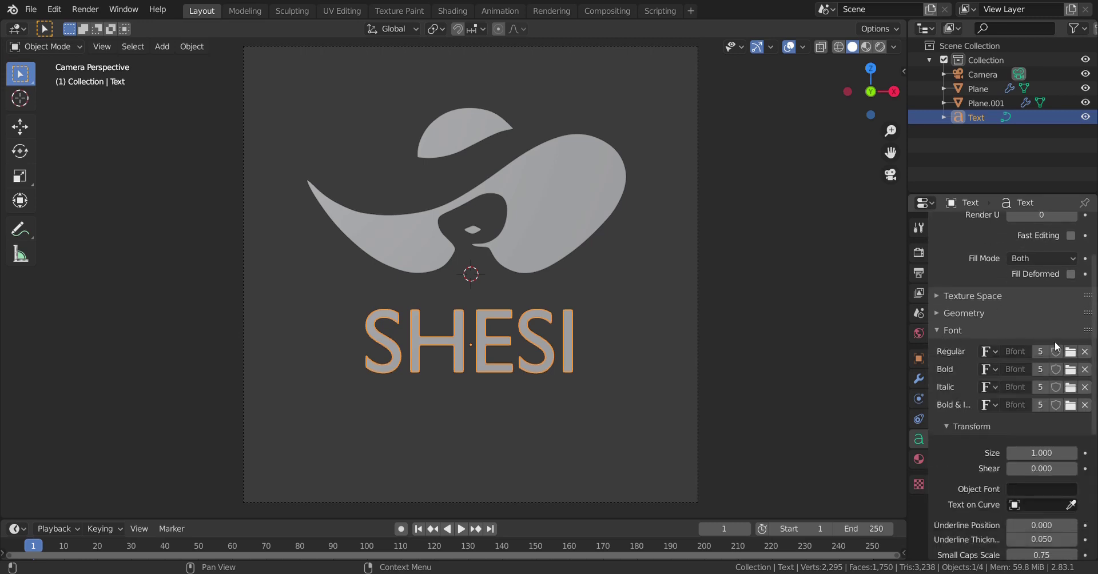
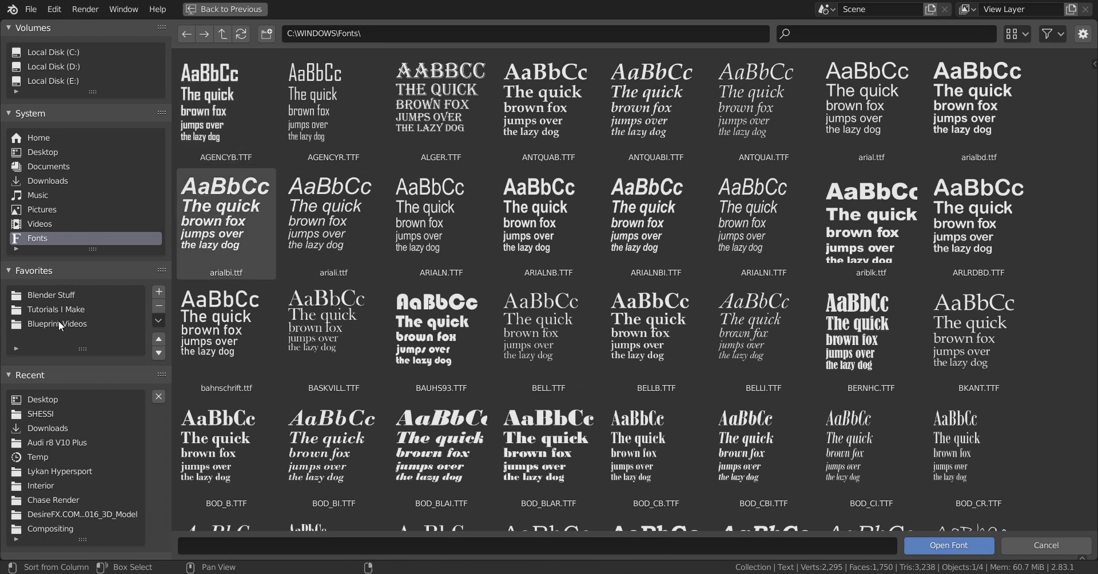
{"action": "left_click", "coordinate": [46, 401]}
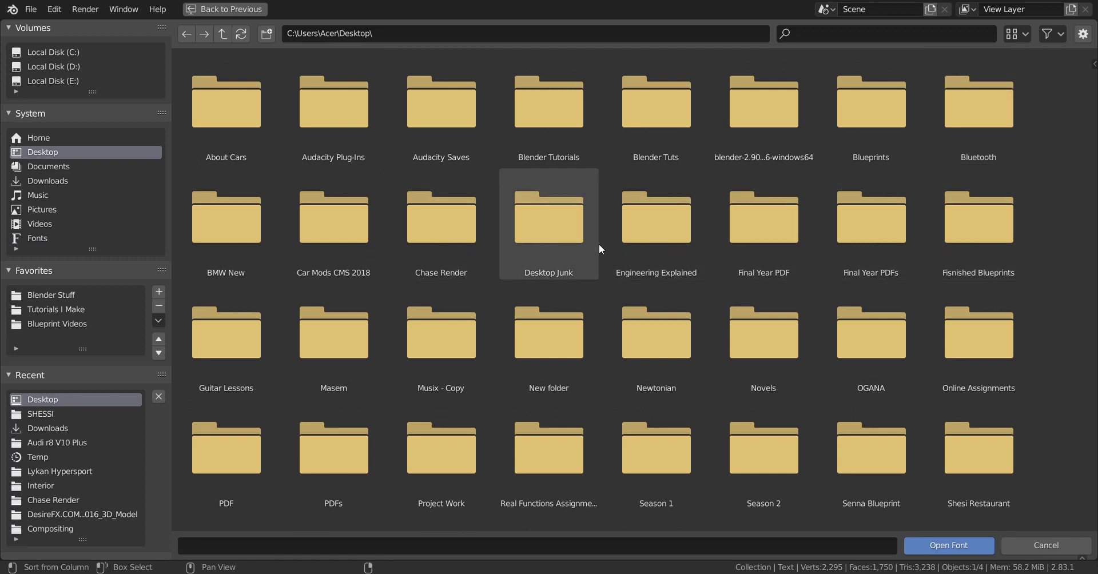
{"action": "double_click", "coordinate": [581, 240]}
{"action": "left_click", "coordinate": [684, 232]}
{"action": "double_click", "coordinate": [683, 233]}
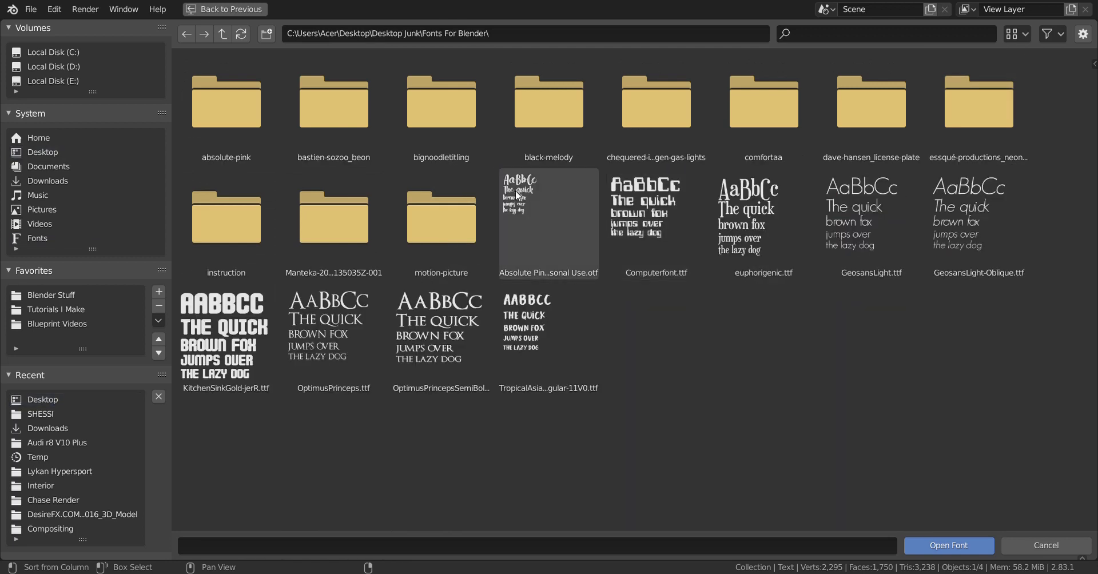
{"action": "double_click", "coordinate": [539, 232]}
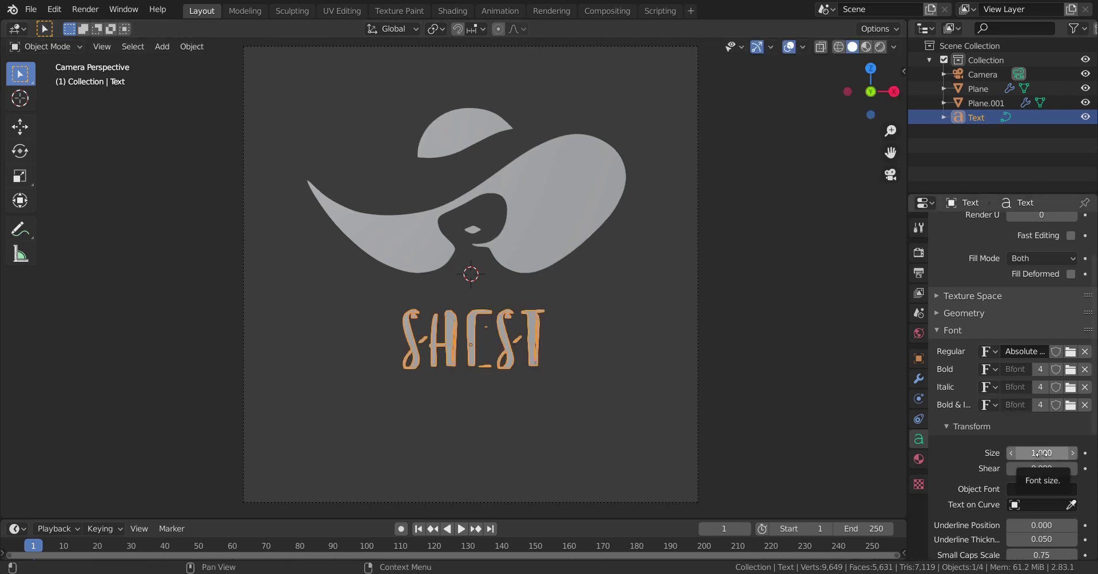
- Enlarge the SHESI text to a font size of about 1.505
{"action": "left_click_drag", "start_coordinate": [1037, 453], "coordinate": [1086, 453]}
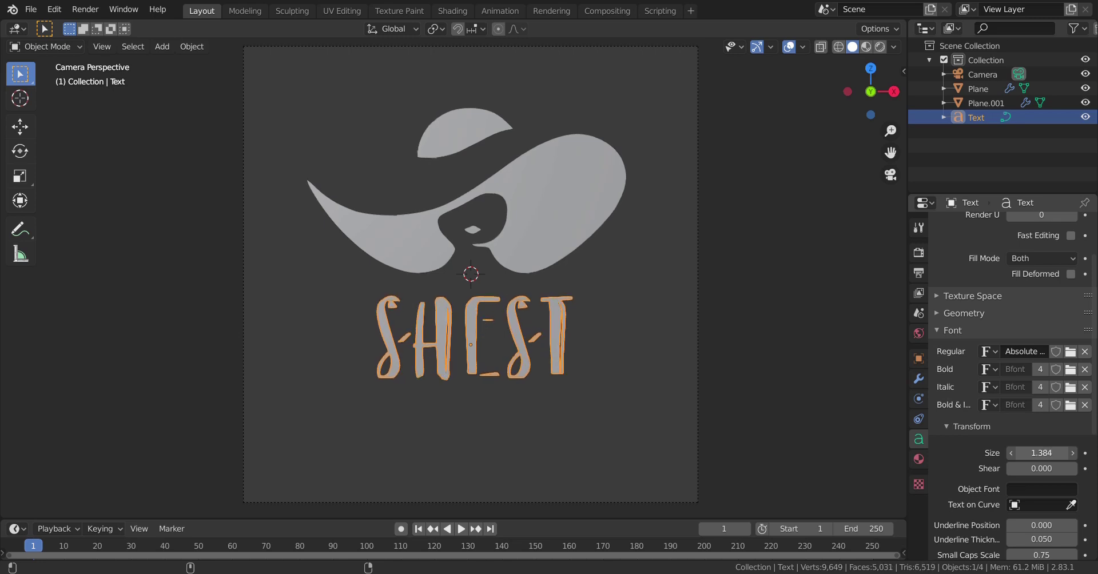
{"action": "left_click", "coordinate": [1041, 453]}
{"action": "type", "text": "1.5"}
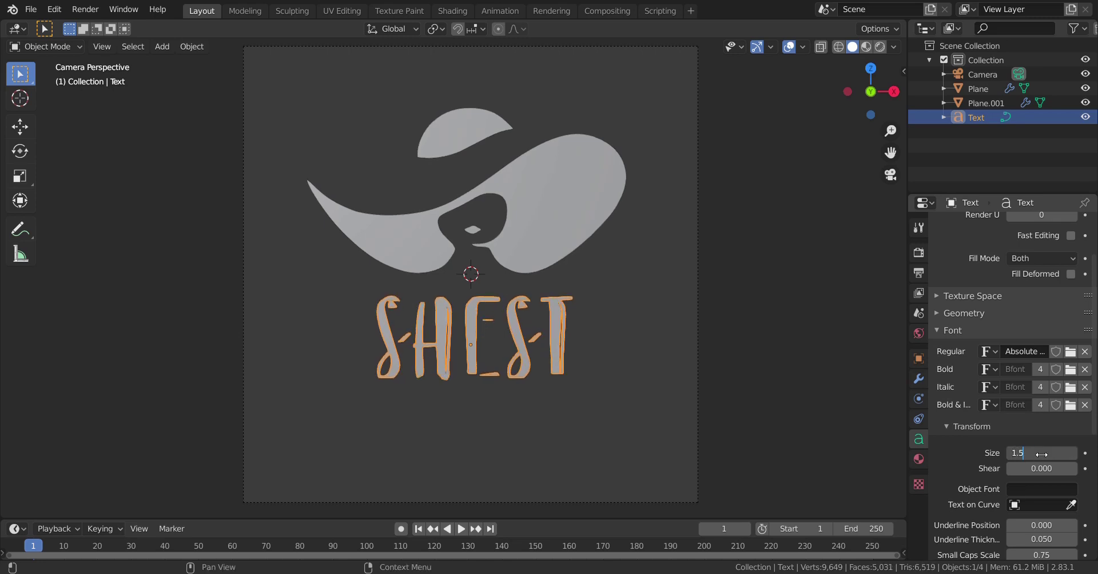
{"action": "key", "text": "Return"}
{"action": "left_click_drag", "start_coordinate": [1041, 453], "coordinate": [1043, 452]}
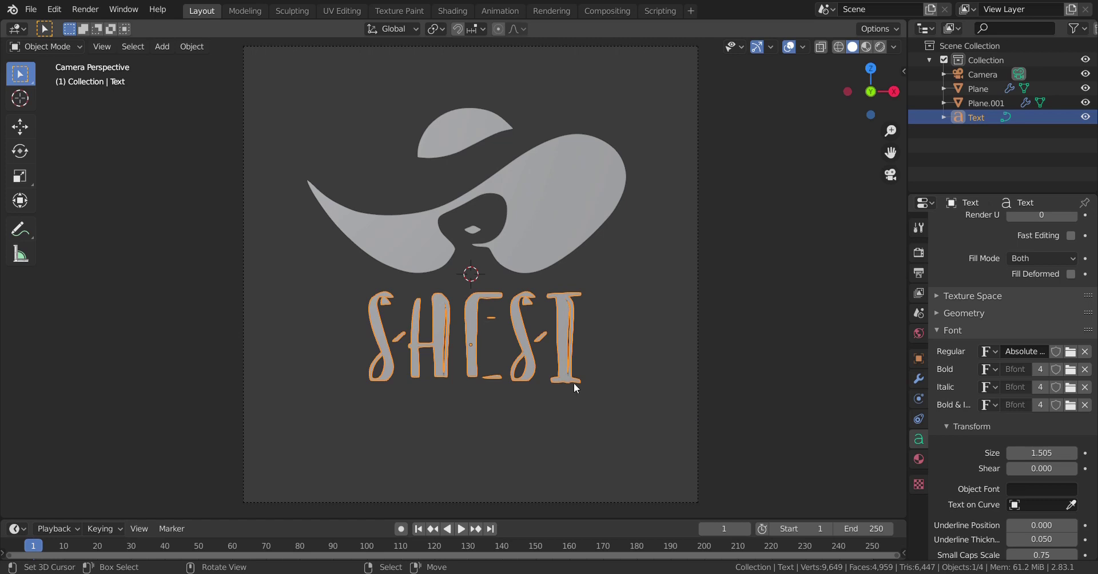
- Move the SHESI text about 0.24 m down along the Z axis, away from the hat
{"action": "key", "text": "g"}
{"action": "key", "text": "z"}
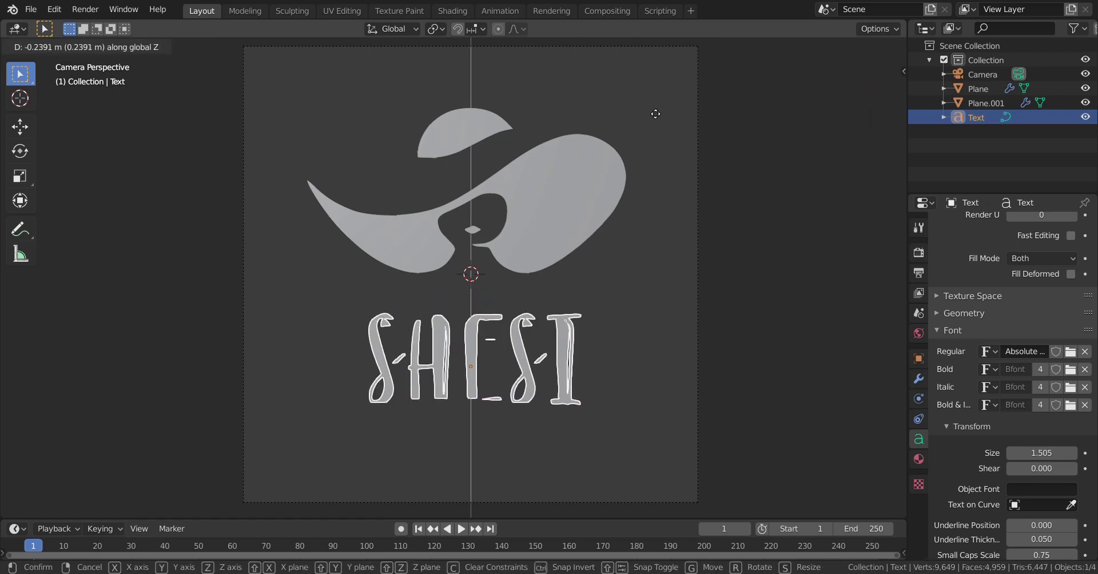
{"action": "left_click", "coordinate": [656, 114]}
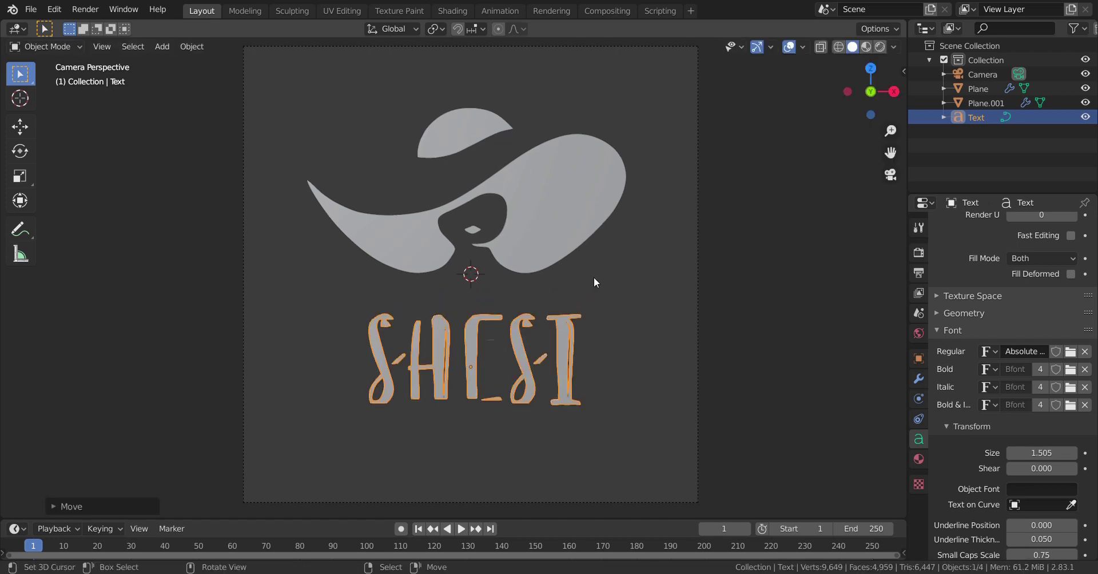
- Duplicate the SHESI text straight down along Z below the original and set the copy's font size to 1
{"action": "scroll", "coordinate": [516, 310], "scroll_direction": "down", "scroll_amount": 3, "text": "shift"}
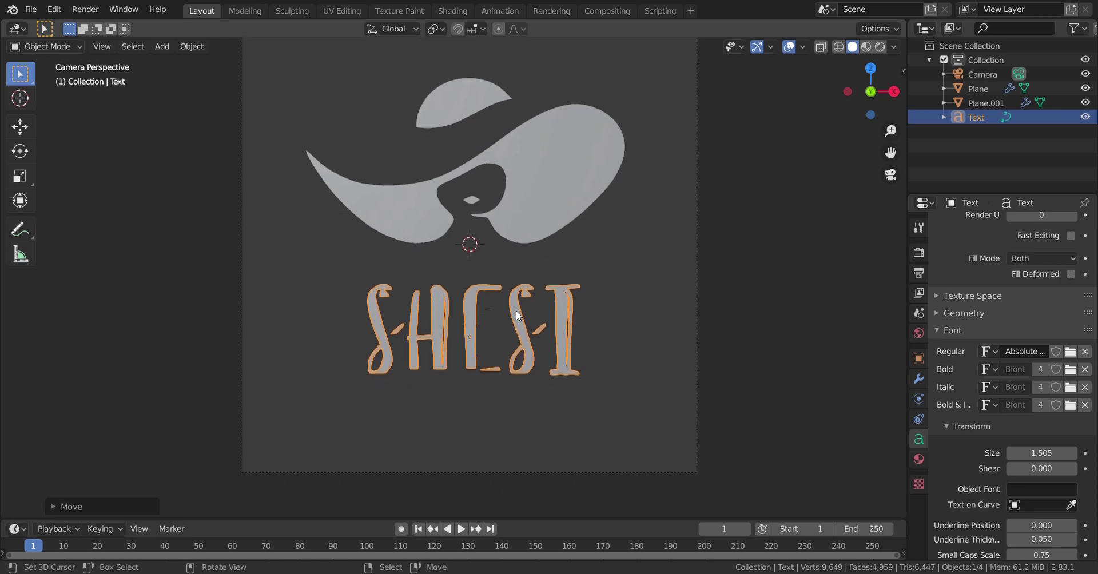
{"action": "key", "text": "shift+d"}
{"action": "key", "text": "z"}
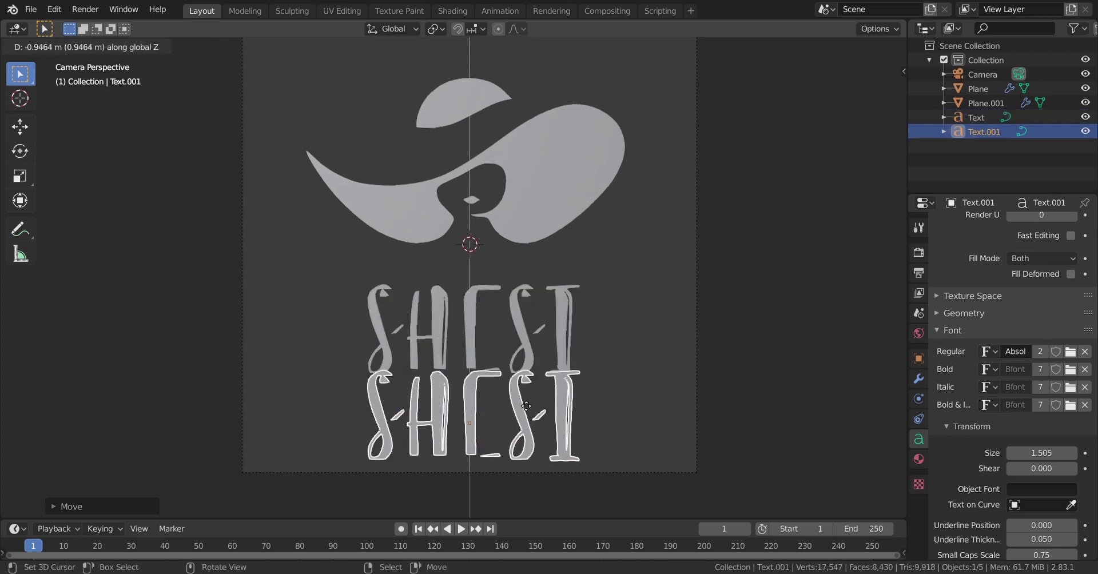
{"action": "left_click", "coordinate": [533, 408]}
{"action": "double_click", "coordinate": [1051, 453]}
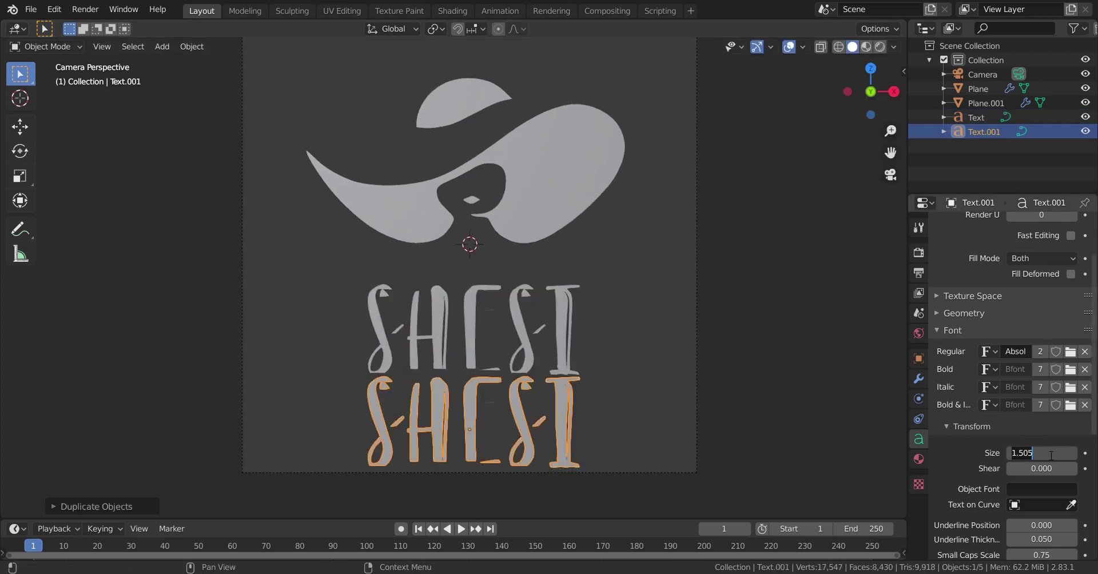
{"action": "type", "text": "1"}
{"action": "key", "text": "Return"}
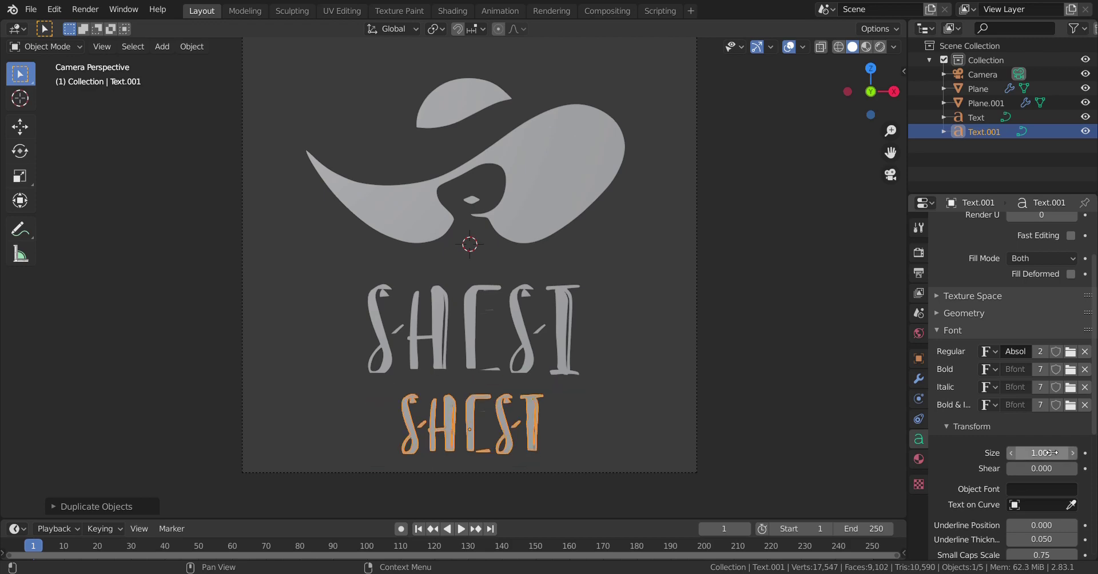
- Load GeosansLight.ttf as the regular font of the lower text and change its wording to COLLECTIONS
{"action": "left_click", "coordinate": [1070, 352]}
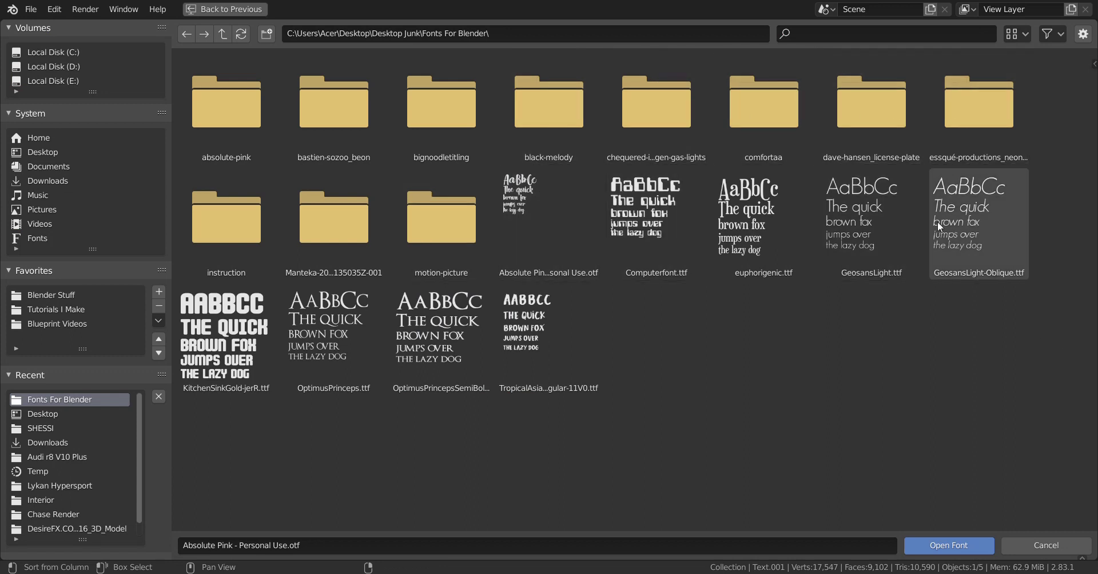
{"action": "double_click", "coordinate": [872, 217]}
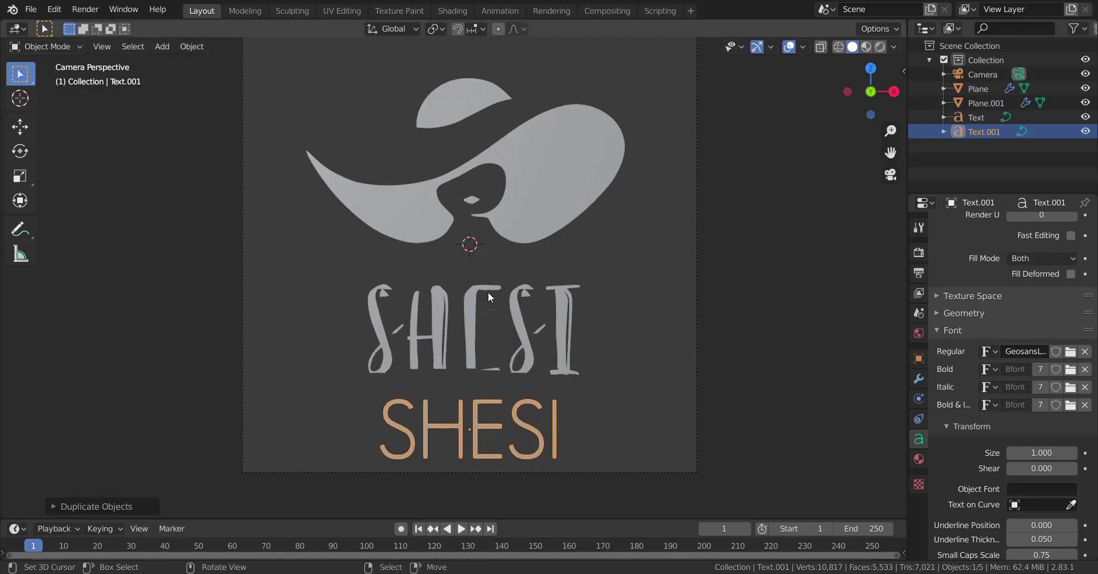
{"action": "key", "text": "Tab"}
{"action": "key", "text": "ctrl+BackSpace"}
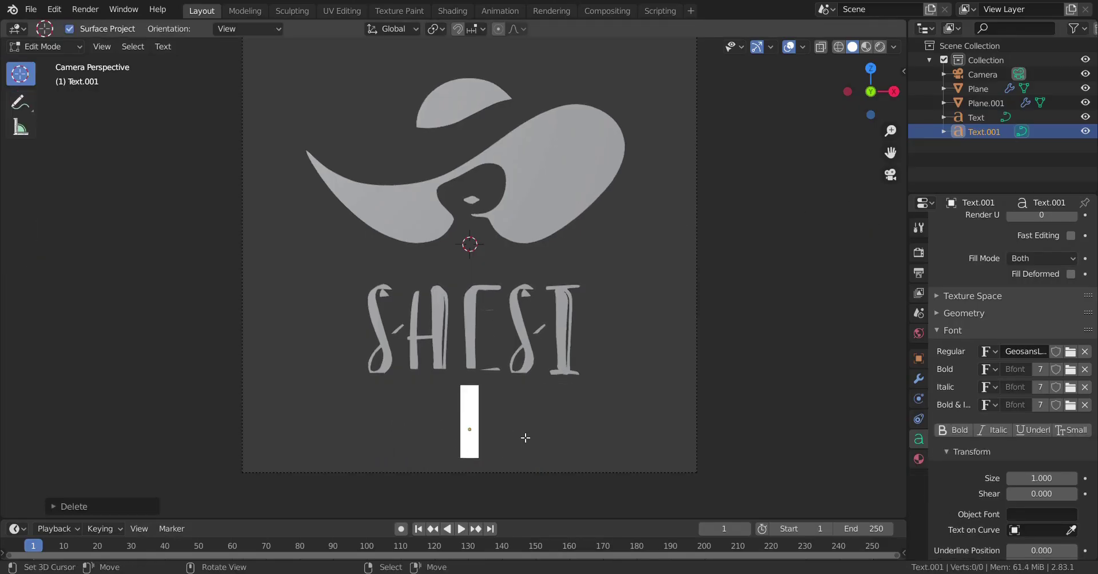
{"action": "type", "text": "COLLECTIONS"}
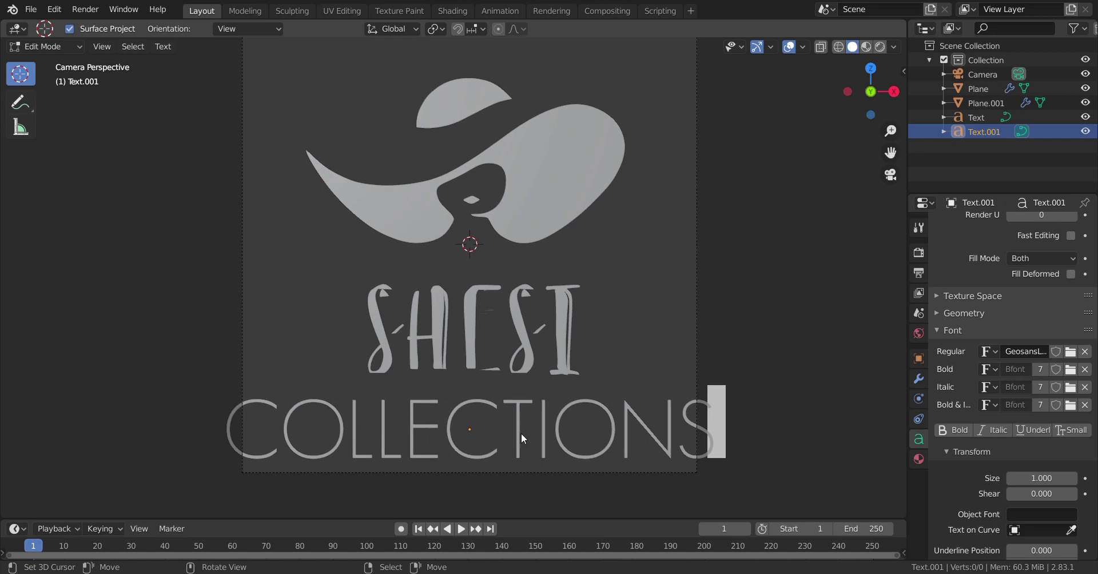
{"action": "key", "text": "Tab"}
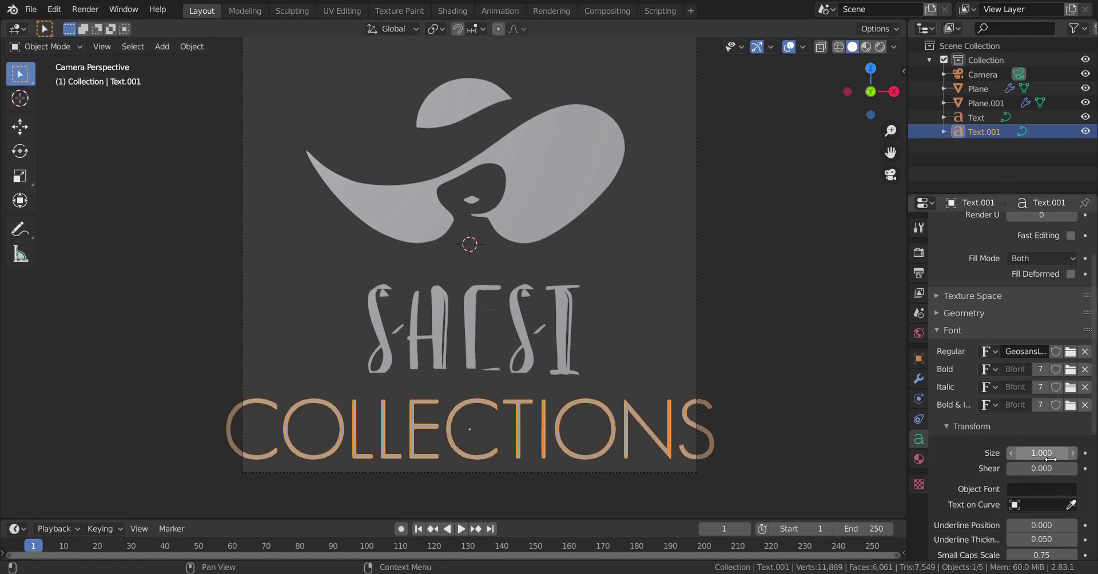
- Reduce the COLLECTIONS text to a font size of about 0.161 and place it beneath the last letters of SHESI
{"action": "left_click_drag", "start_coordinate": [1041, 453], "coordinate": [999, 453]}
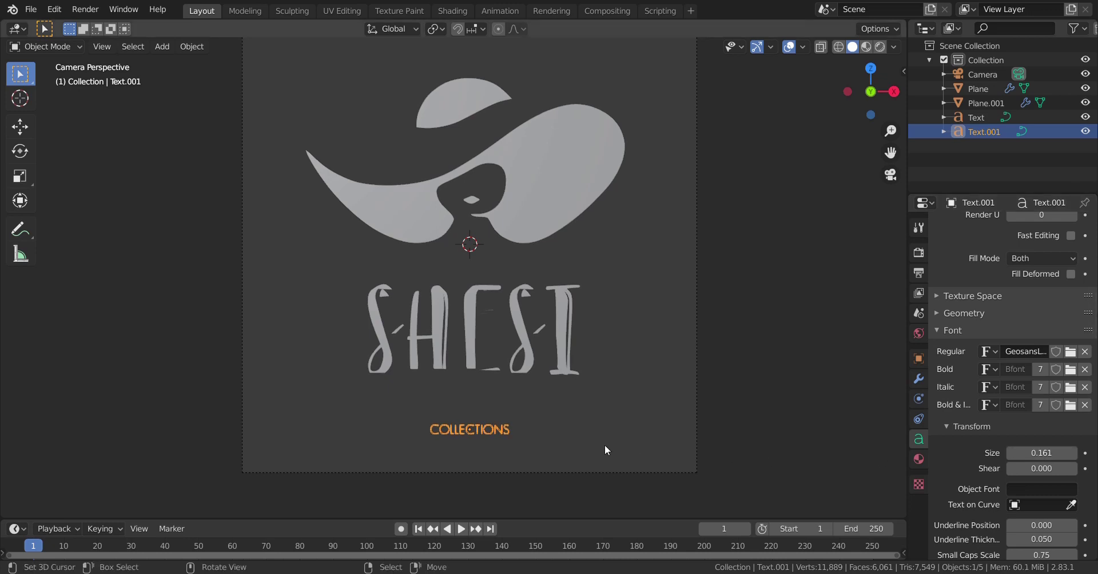
{"action": "key", "text": "g"}
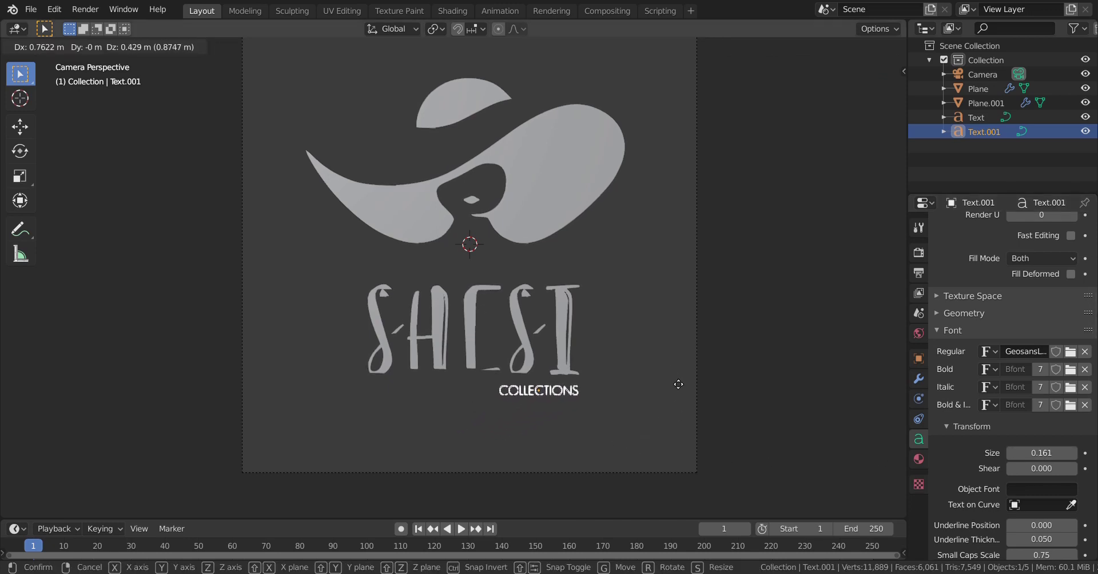
{"action": "left_click", "coordinate": [685, 389]}
{"action": "scroll", "coordinate": [643, 383], "scroll_direction": "down", "scroll_amount": 2}
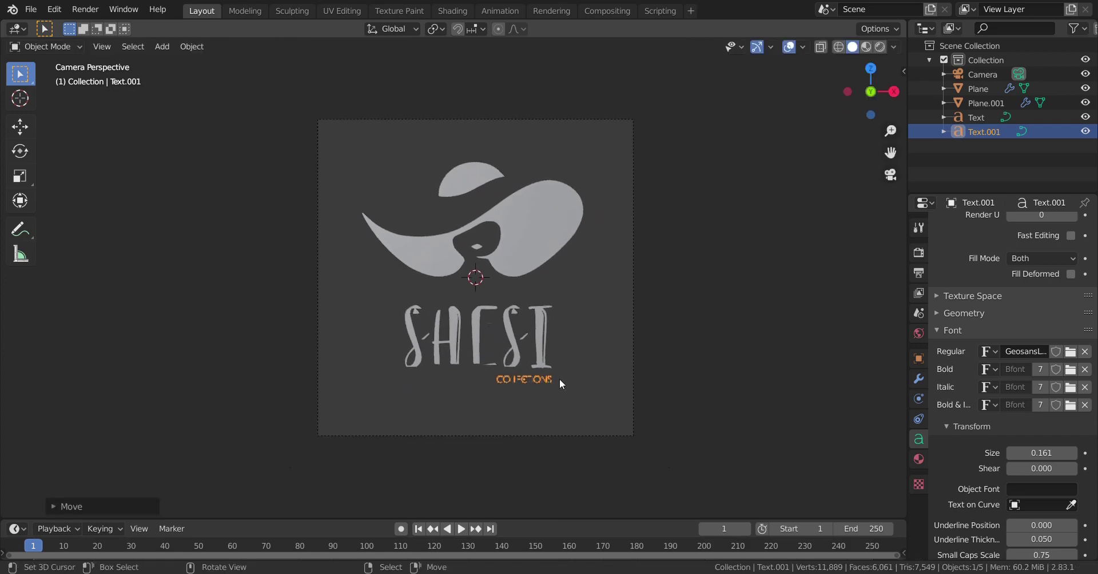
{"action": "scroll", "coordinate": [559, 379], "scroll_direction": "up", "scroll_amount": 1}
- Add a plane mesh at the 3D cursor and rotate it 90° about the X axis so it stands upright, parallel to the logo
{"action": "key", "text": "shift+a"}
{"action": "mouse_move", "coordinate": [650, 208]}
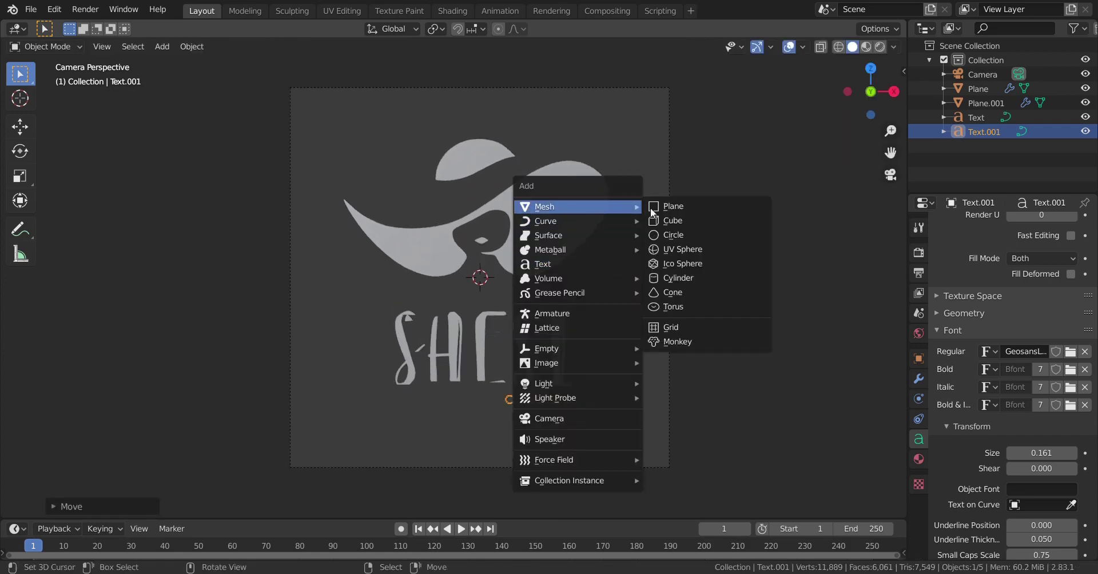
{"action": "left_click", "coordinate": [695, 203]}
{"action": "scroll", "coordinate": [507, 313], "scroll_direction": "down", "scroll_amount": 3}
{"action": "middle_click_drag", "start_coordinate": [534, 351], "coordinate": [440, 378]}
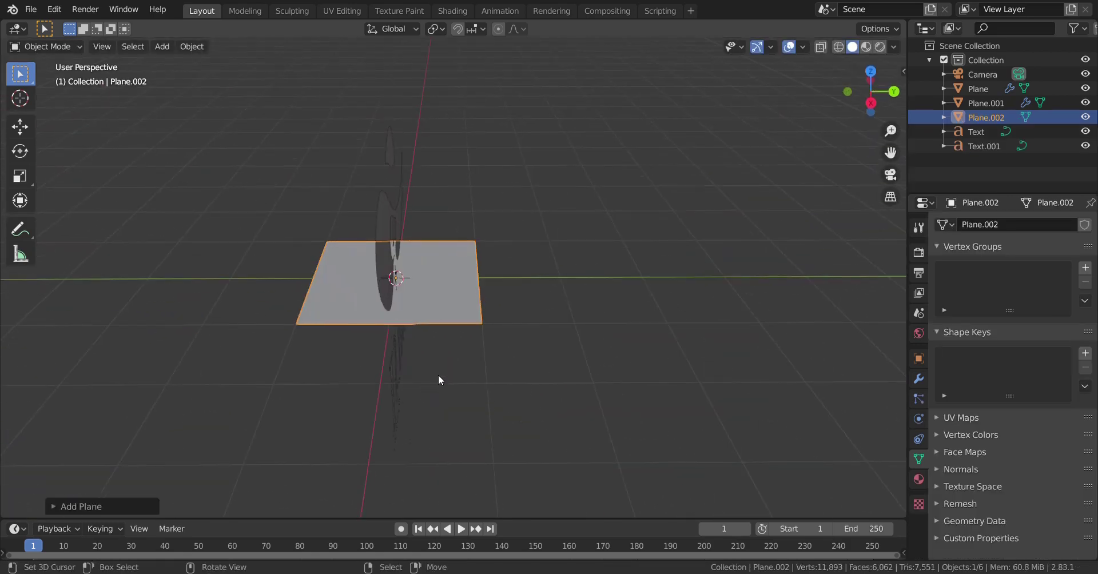
{"action": "key", "text": "s"}
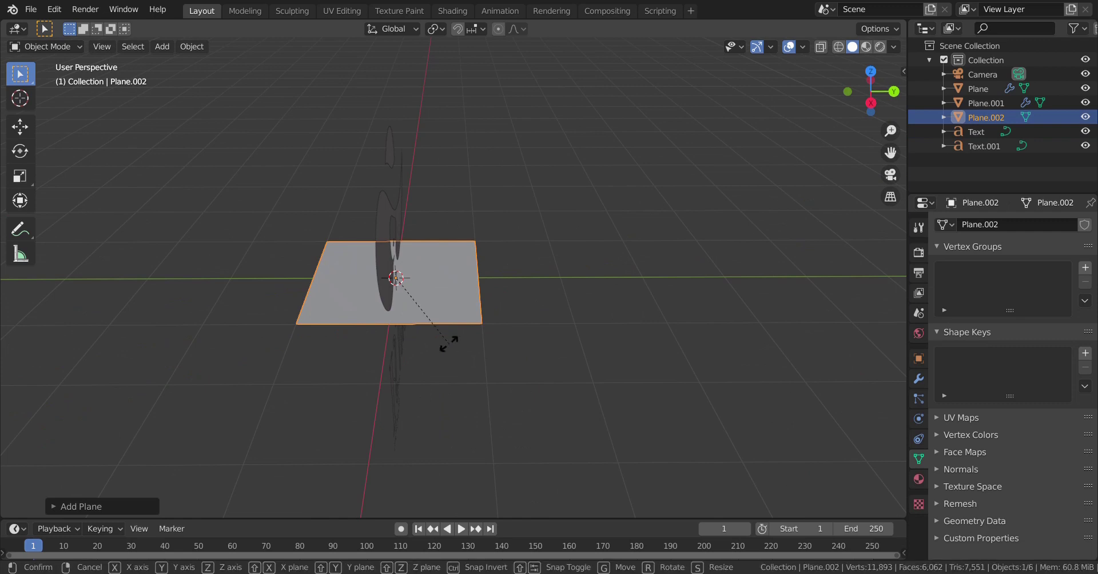
{"action": "type", "text": "rz"}
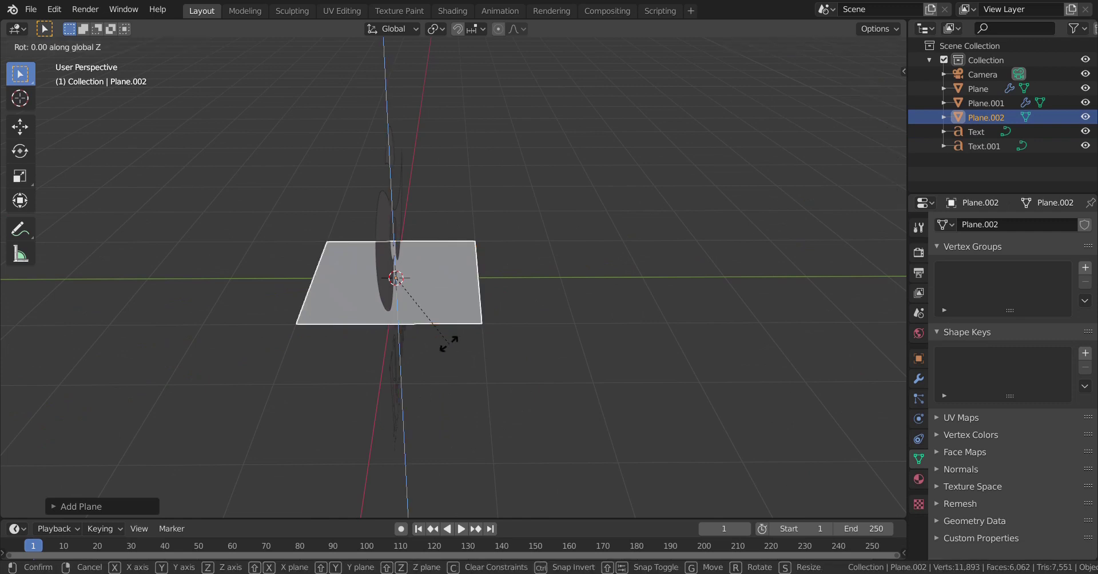
{"action": "type", "text": "90"}
{"action": "key", "text": "Return"}
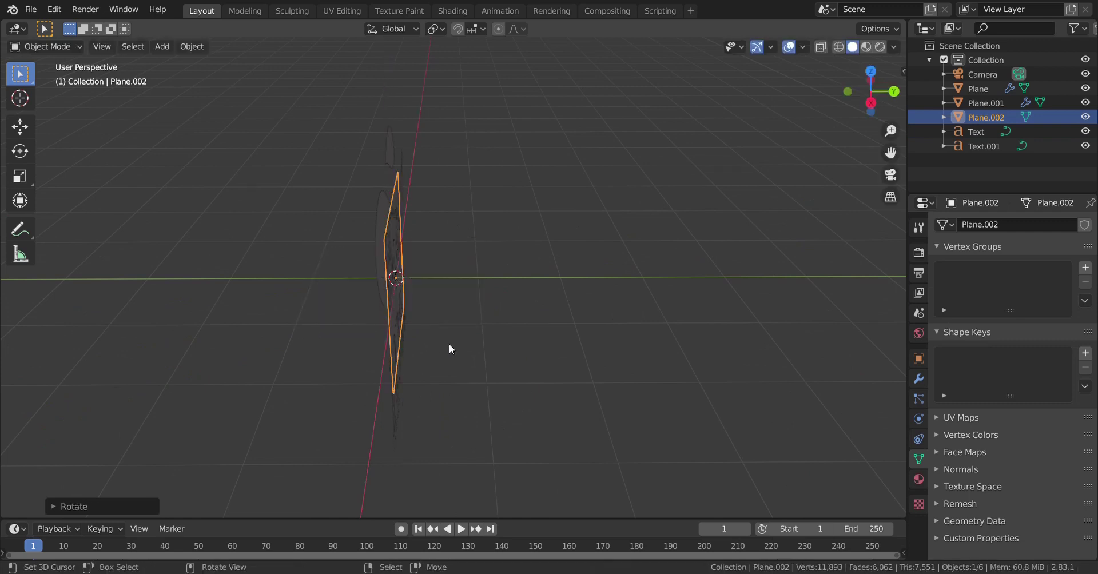
- Move the upright plane about 0.017 m along the Y axis so it sits behind the logo
{"action": "key", "text": "g"}
{"action": "key", "text": "y"}
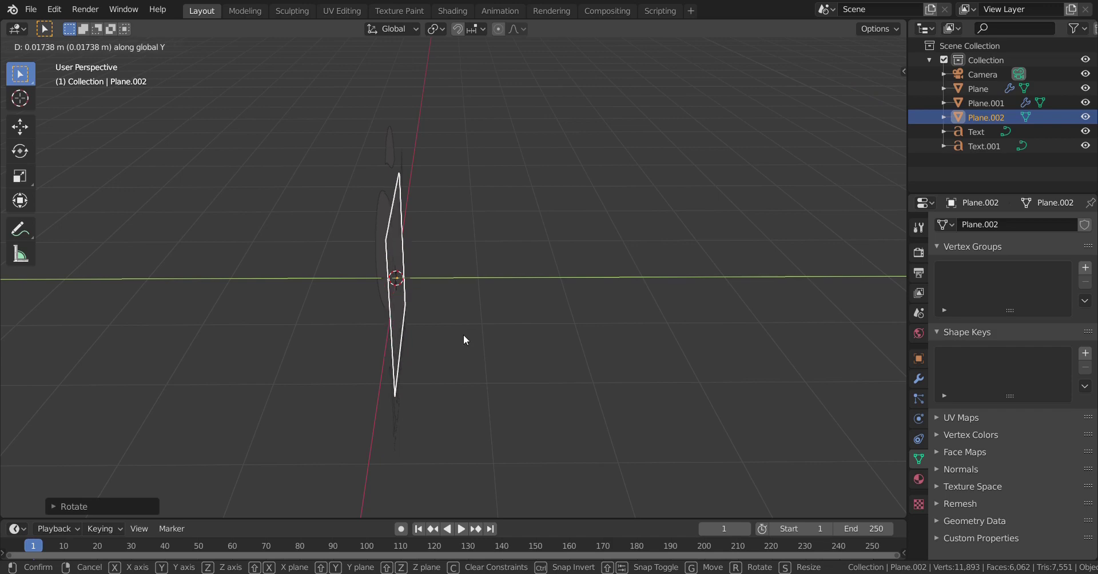
{"action": "left_click", "coordinate": [463, 337]}
{"action": "middle_click_drag", "start_coordinate": [464, 338], "coordinate": [450, 316]}
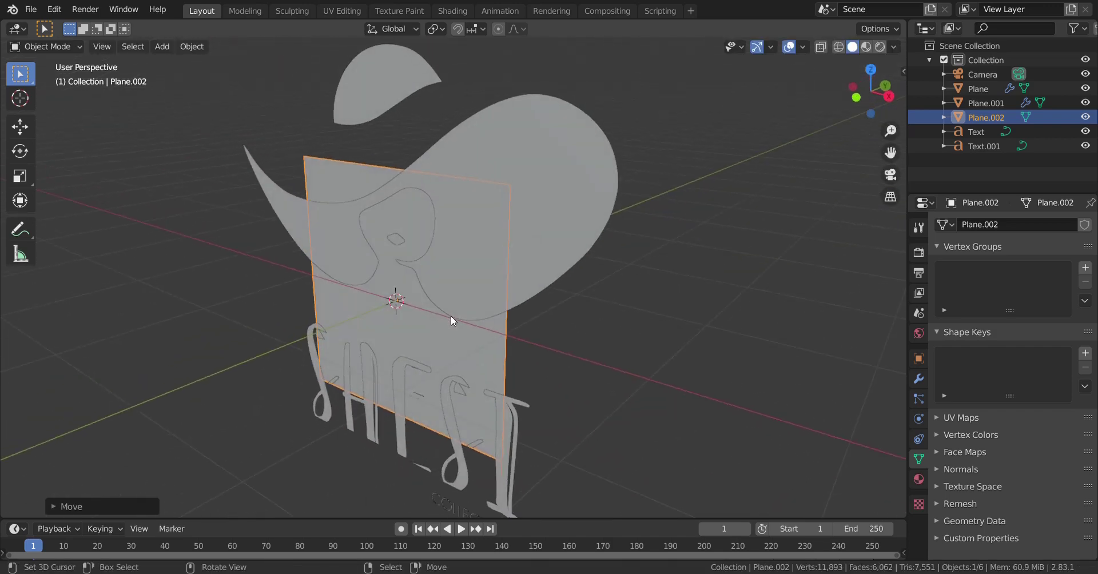
- Scale the plane uniformly in camera view until it just fills the square camera frame
{"action": "key", "text": "KP_0"}
{"action": "scroll", "coordinate": [486, 301], "scroll_direction": "up", "scroll_amount": 5}
{"action": "scroll", "coordinate": [503, 315], "scroll_direction": "up", "scroll_amount": 2}
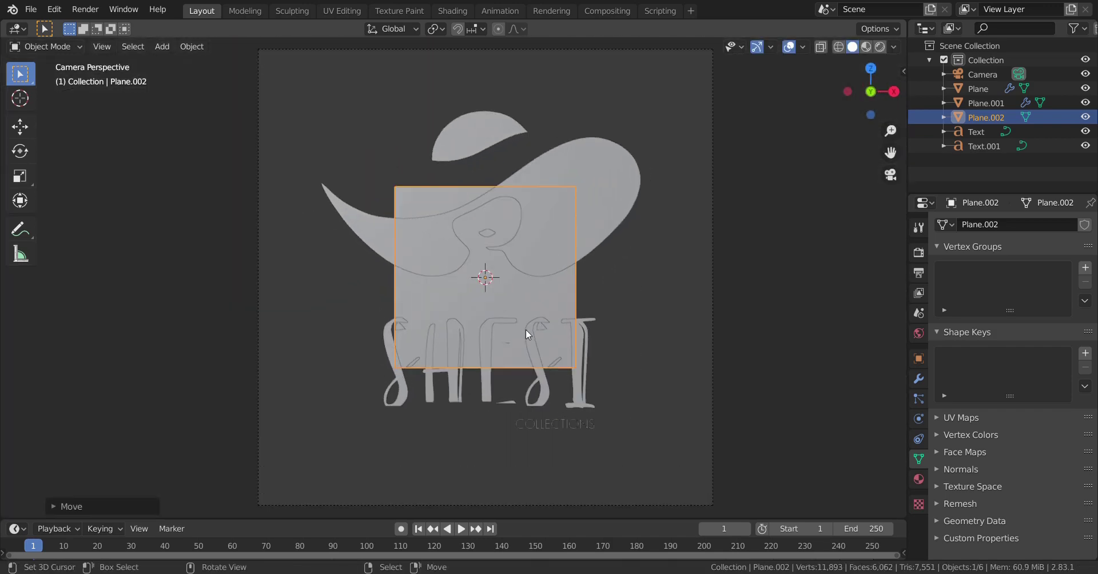
{"action": "key", "text": "s"}
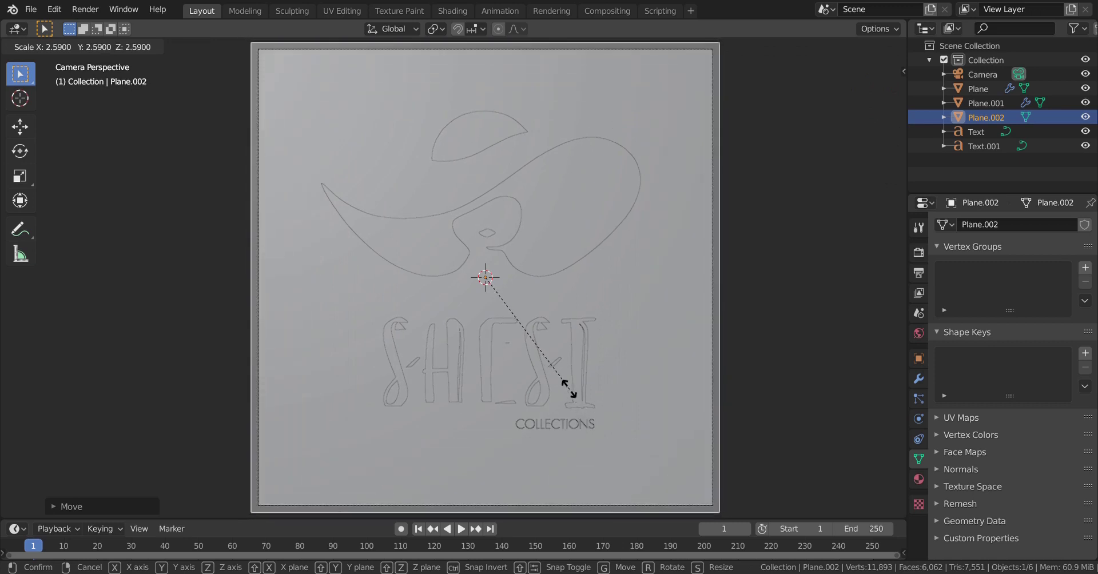
{"action": "left_click", "coordinate": [542, 351]}
{"action": "scroll", "coordinate": [598, 289], "scroll_direction": "down", "scroll_amount": 5}
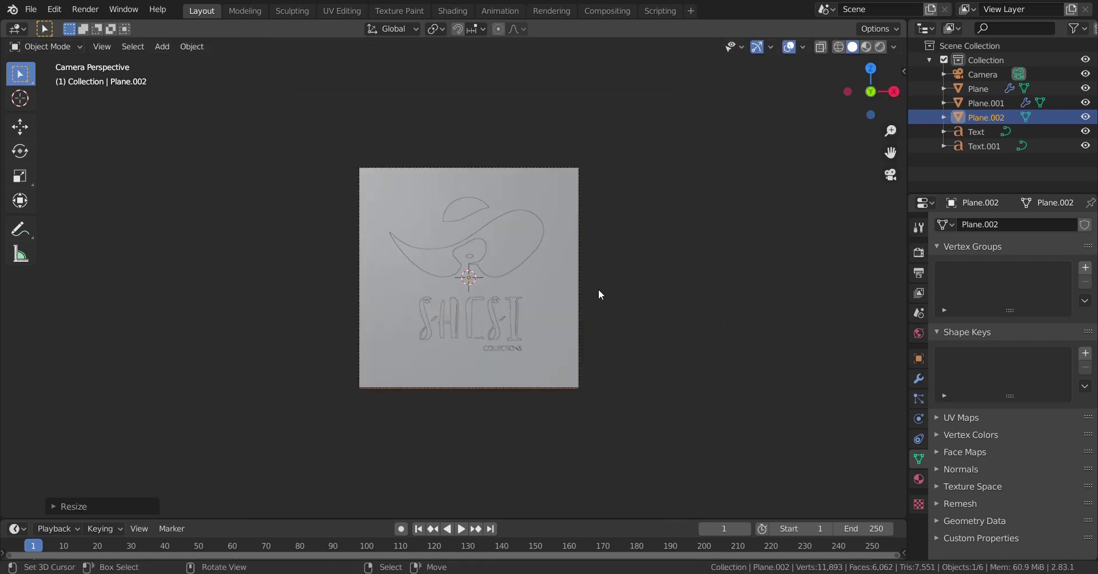
{"action": "scroll", "coordinate": [602, 287], "scroll_direction": "up", "scroll_amount": 4}
{"action": "middle_click_drag", "start_coordinate": [579, 307], "coordinate": [579, 303], "text": "shift"}
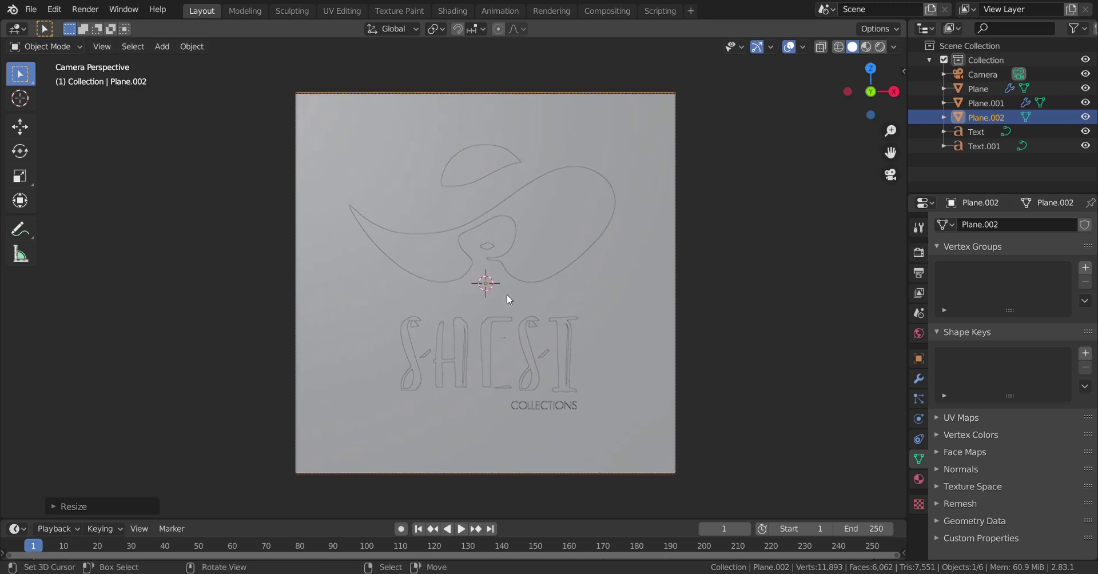
- Create a new material on the background plane and name it Plane Mat
{"action": "left_click", "coordinate": [550, 231]}
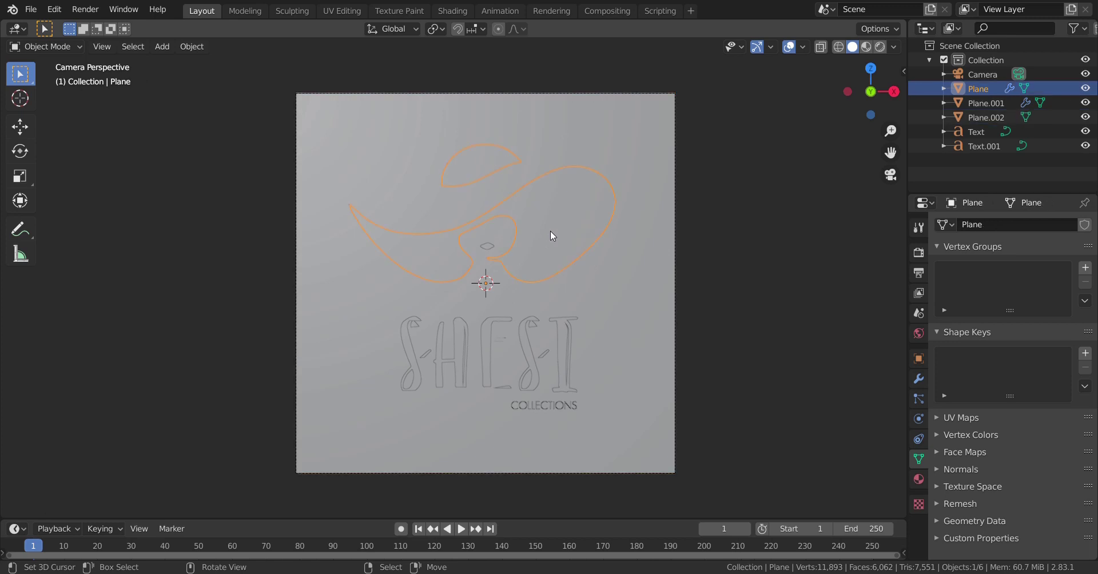
{"action": "left_click", "coordinate": [560, 298]}
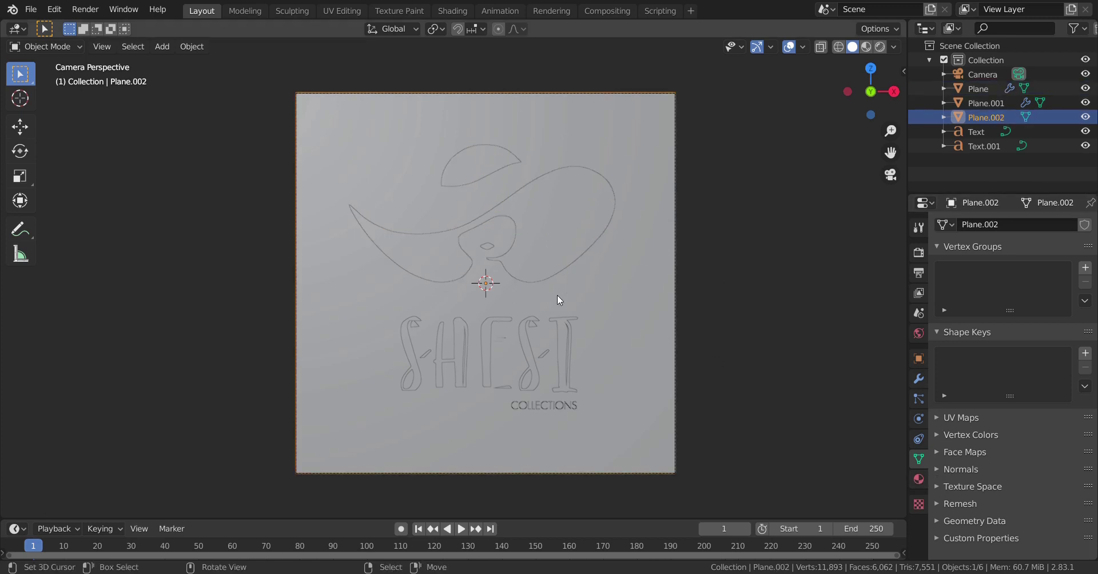
{"action": "left_click", "coordinate": [917, 480]}
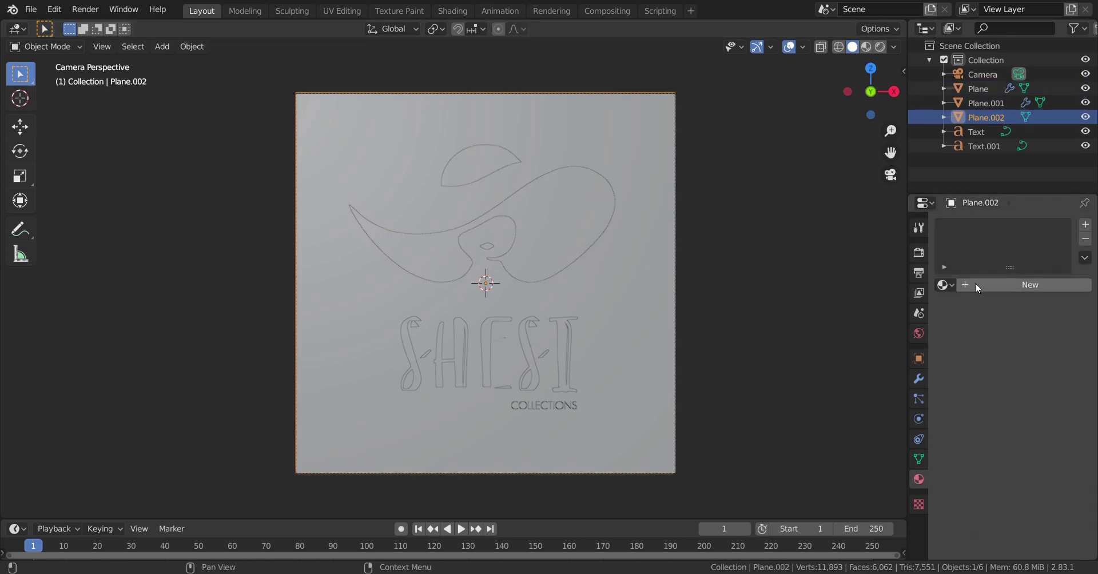
{"action": "left_click", "coordinate": [1012, 290]}
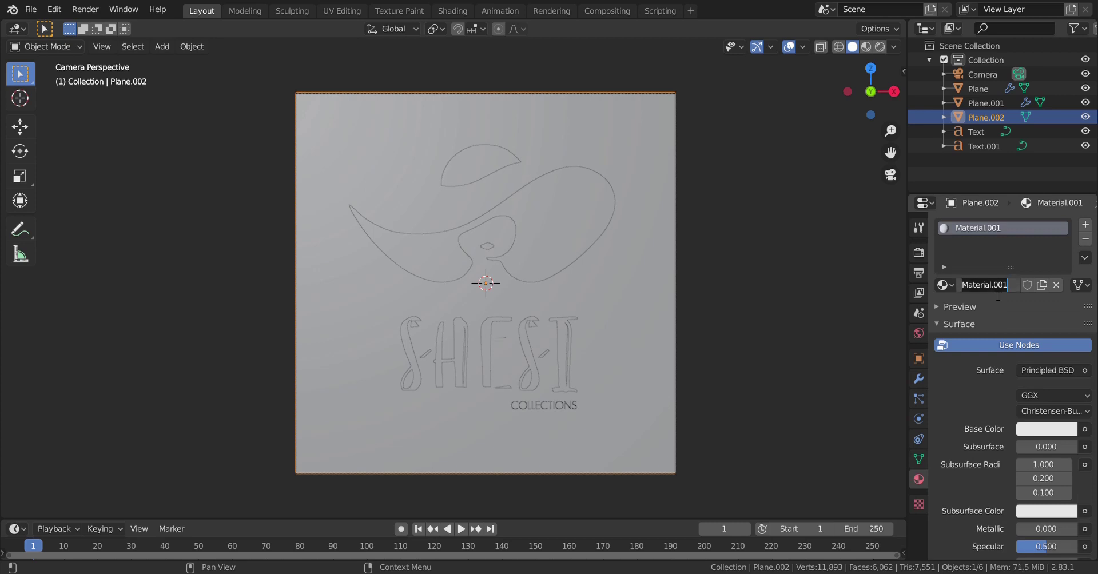
{"action": "type", "text": "Pa"}
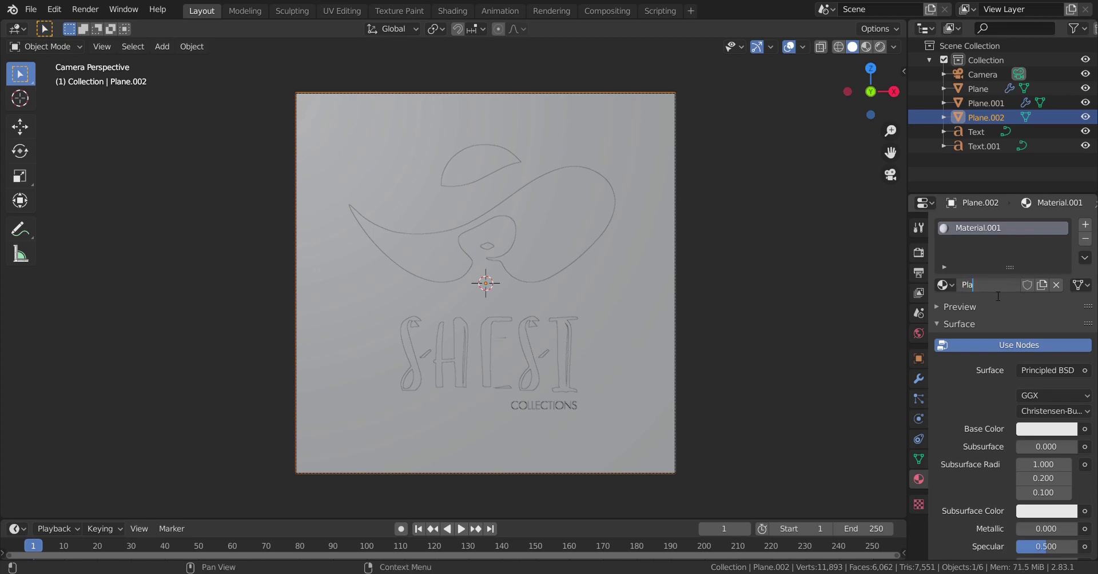
{"action": "type", "text": "ane Mat"}
{"action": "key", "text": "Return"}
- Split the 3D viewport into two halves and turn the second one into a Shader Editor
{"action": "left_click_drag", "start_coordinate": [906, 27], "coordinate": [666, 40]}
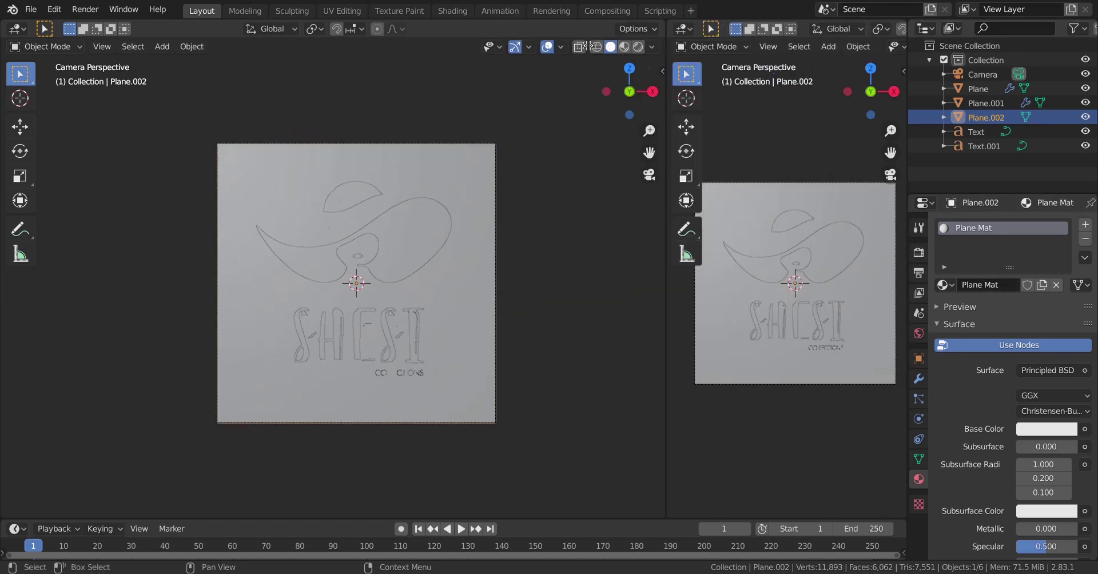
{"action": "left_click_drag", "start_coordinate": [588, 46], "coordinate": [460, 39]}
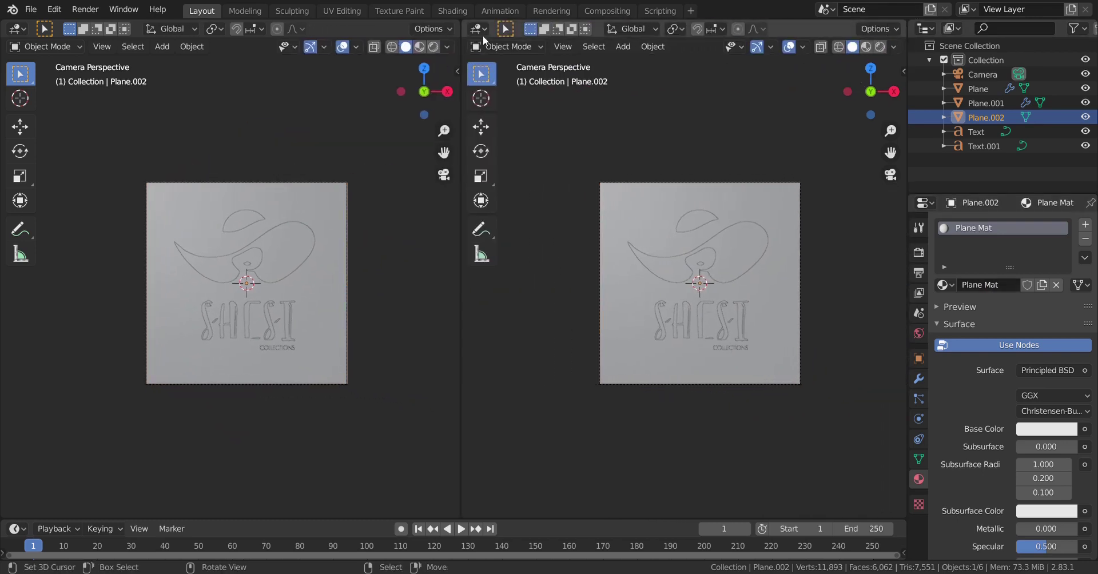
{"action": "left_click", "coordinate": [478, 28]}
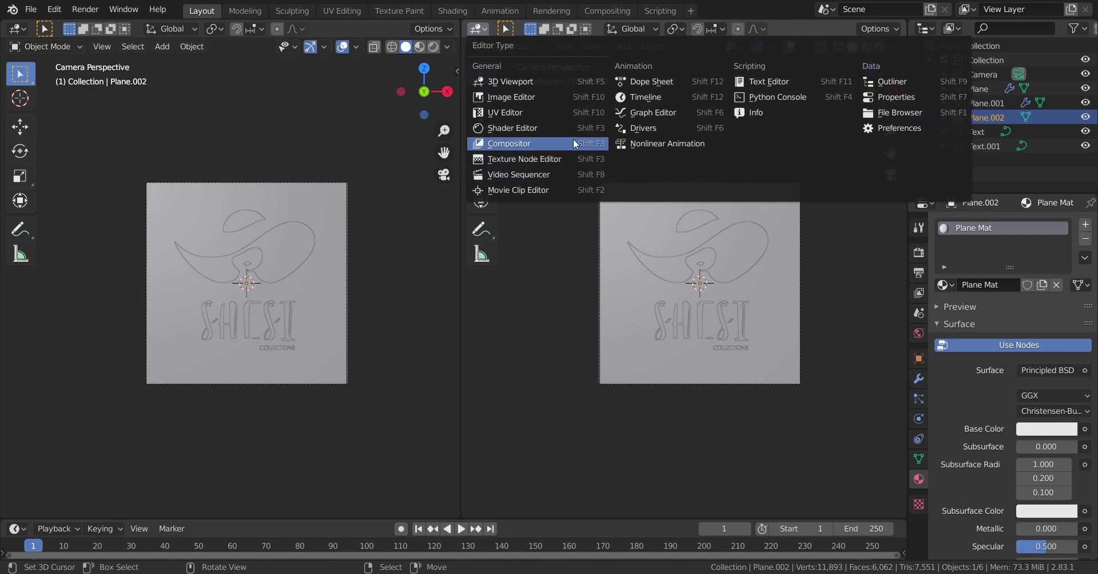
{"action": "left_click", "coordinate": [524, 128]}
{"action": "key", "text": "n"}
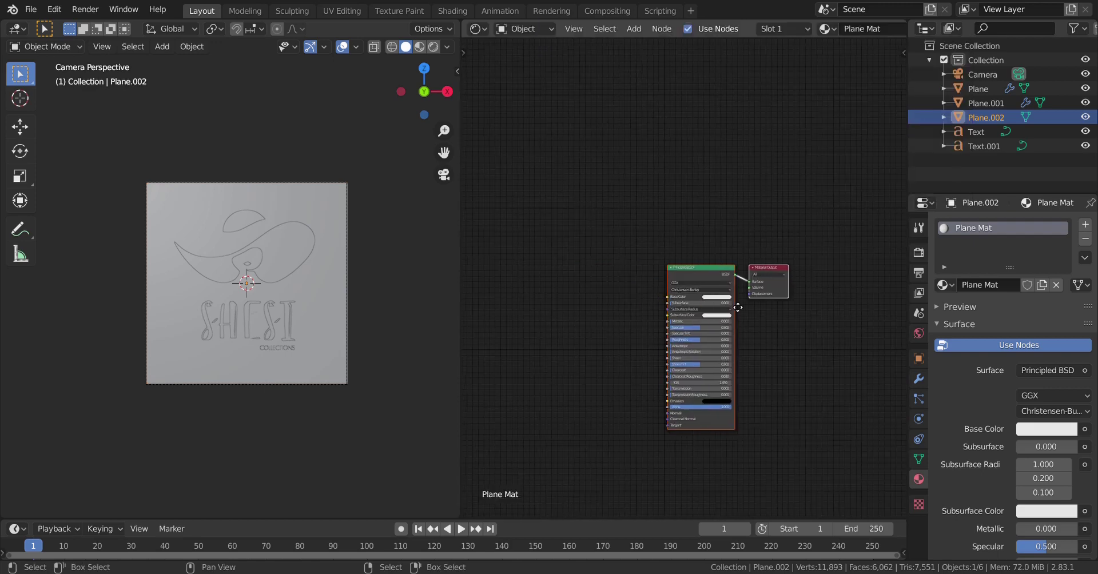
- Set the Principled BSDF's Metallic to 1 and its Roughness to 0.5 in Plane Mat
{"action": "scroll", "coordinate": [800, 283], "scroll_direction": "up", "scroll_amount": 2}
{"action": "middle_click_drag", "start_coordinate": [790, 293], "coordinate": [620, 258]}
{"action": "scroll", "coordinate": [633, 263], "scroll_direction": "up", "scroll_amount": 2}
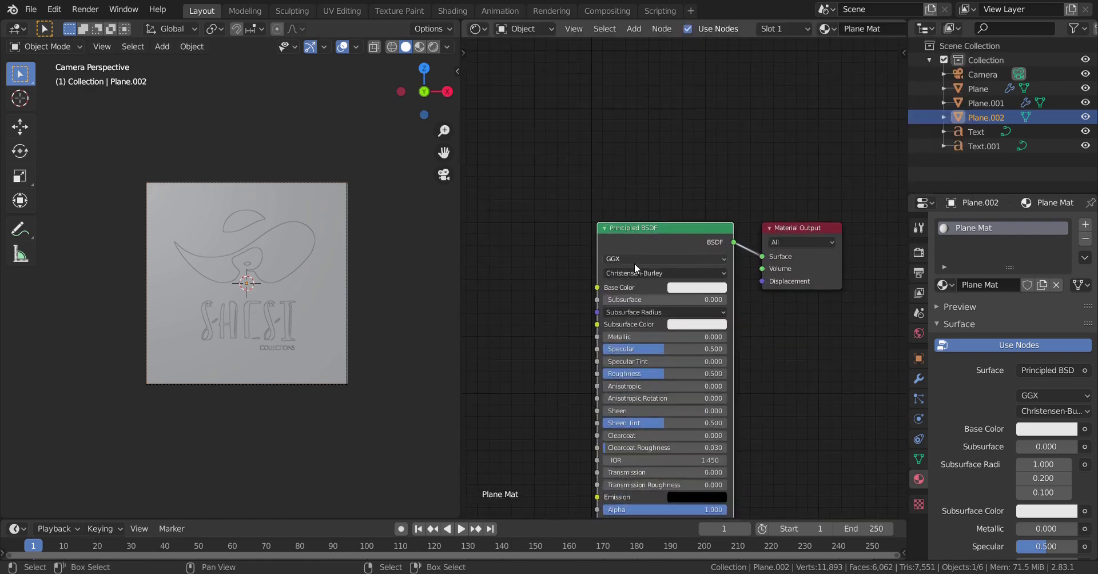
{"action": "scroll", "coordinate": [639, 280], "scroll_direction": "up", "scroll_amount": 2}
{"action": "middle_click_drag", "start_coordinate": [598, 297], "coordinate": [663, 296]}
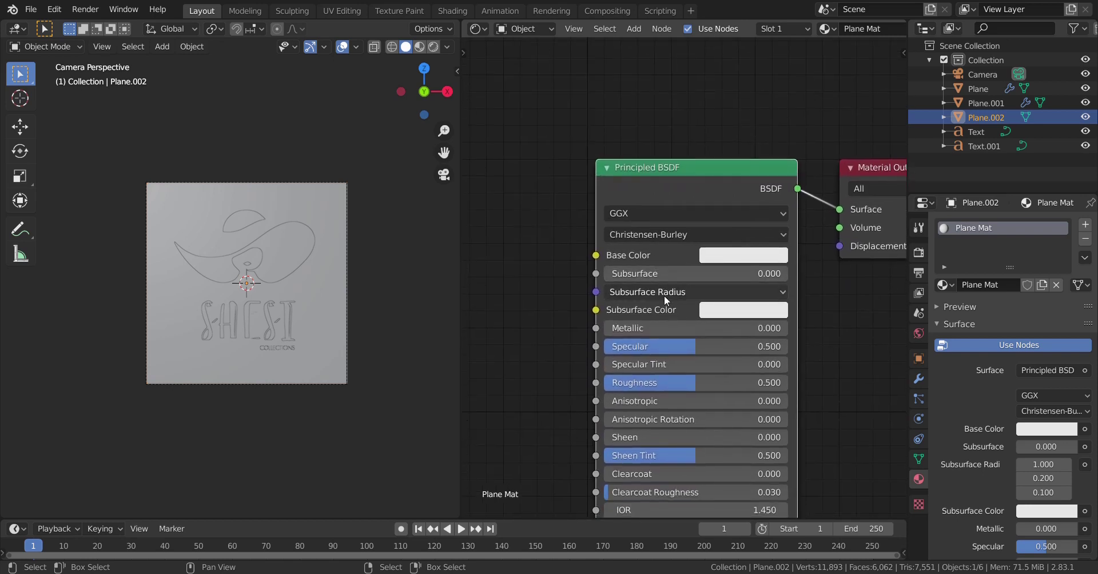
{"action": "left_click_drag", "start_coordinate": [686, 328], "coordinate": [787, 328]}
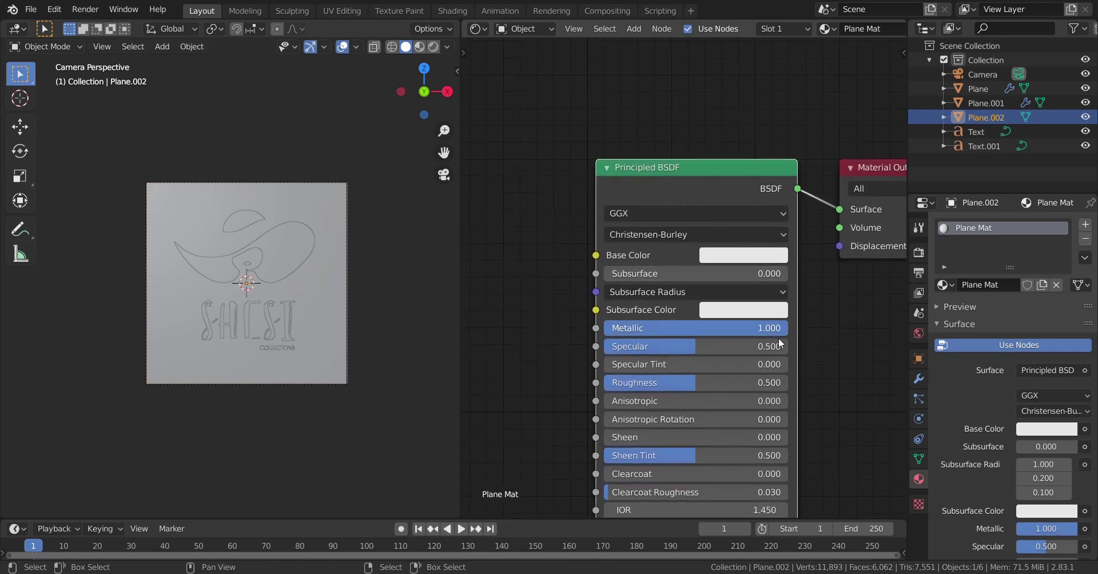
{"action": "scroll", "coordinate": [715, 360], "scroll_direction": "down", "scroll_amount": 2}
{"action": "double_click", "coordinate": [700, 353]}
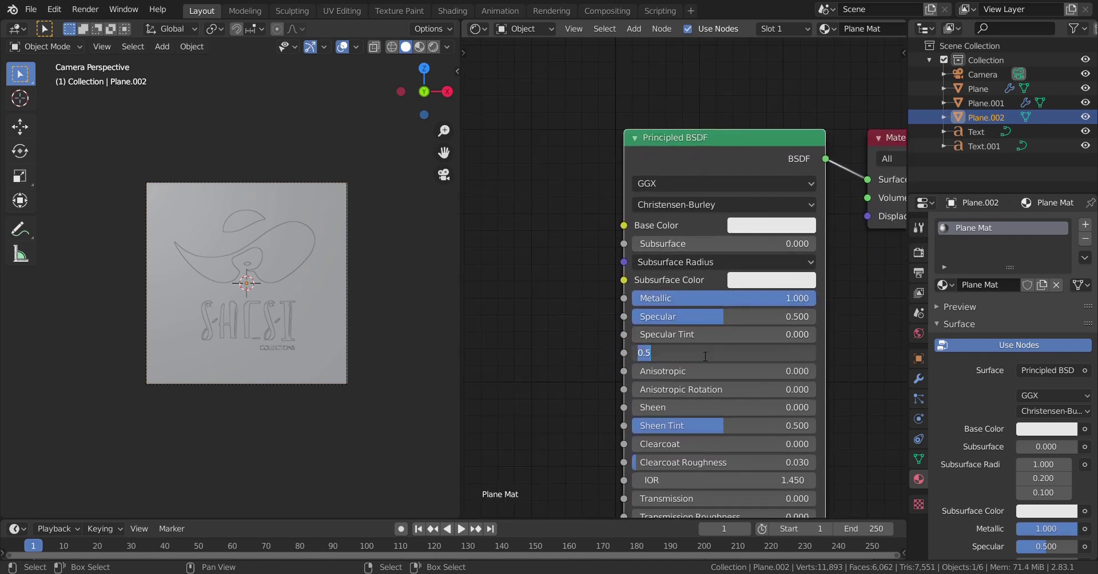
{"action": "key", "text": "BackSpace"}
{"action": "type", "text": ".5"}
{"action": "key", "text": "Return"}
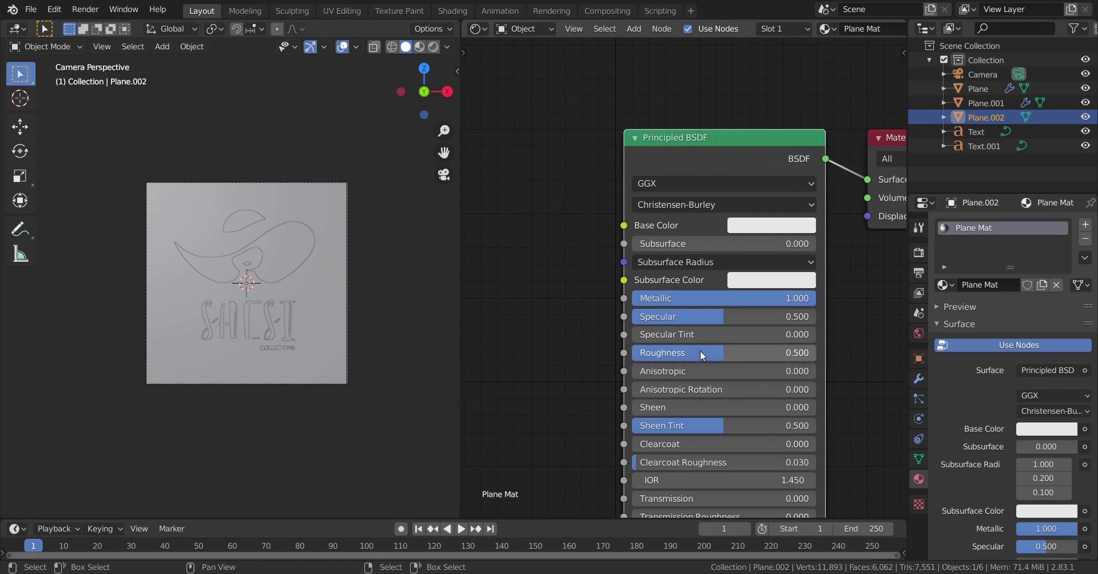
- Add a MixRGB node before the Principled BSDF and connect its Color output to the Base Color input
{"action": "scroll", "coordinate": [661, 286], "scroll_direction": "down", "scroll_amount": 2}
{"action": "scroll", "coordinate": [714, 240], "scroll_direction": "left", "scroll_amount": 5, "text": "ctrl"}
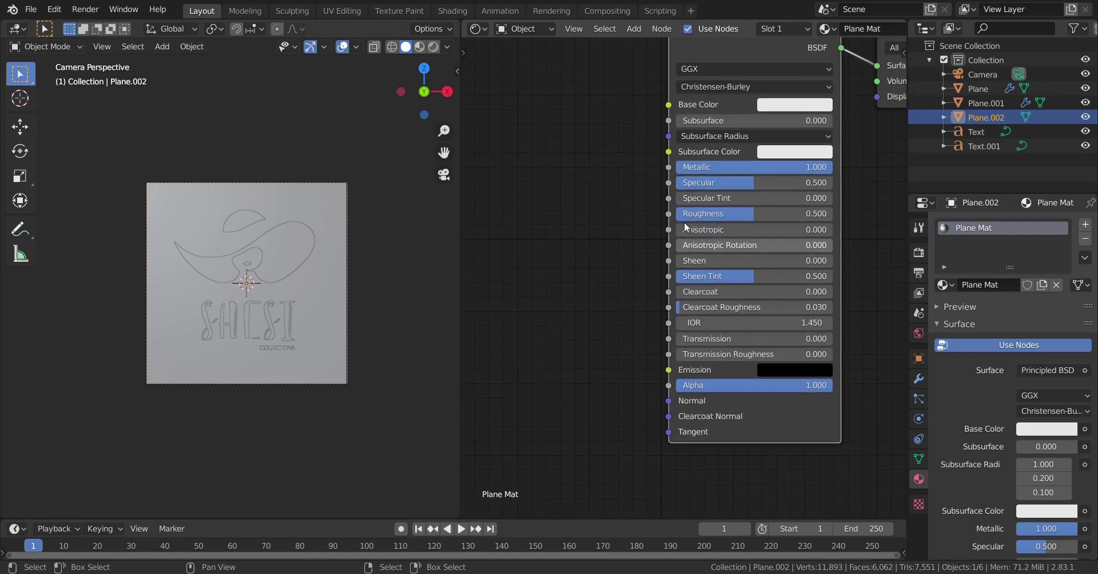
{"action": "middle_click_drag", "start_coordinate": [651, 223], "coordinate": [698, 232]}
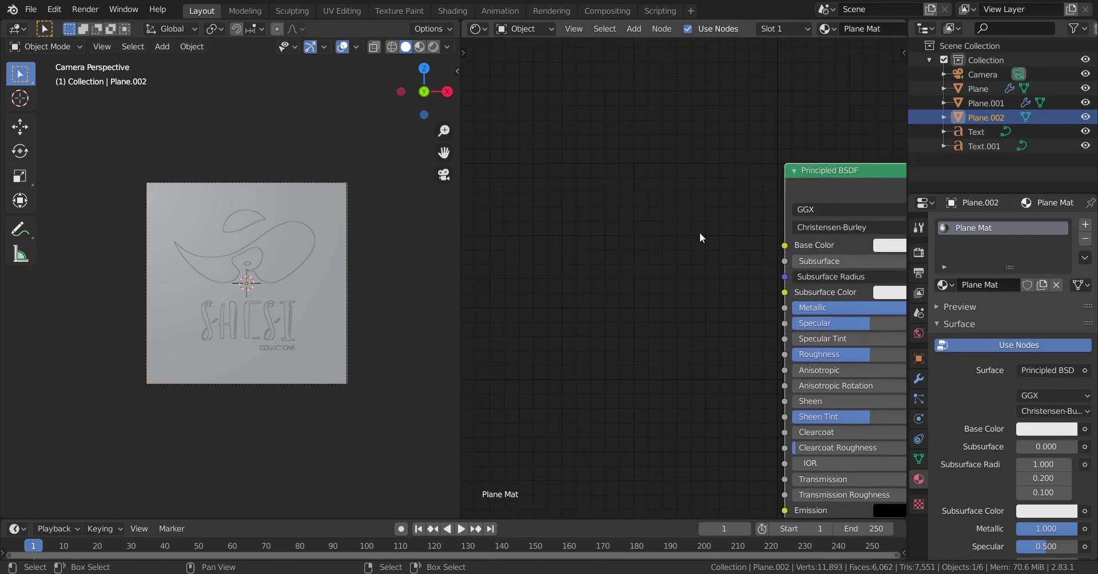
{"action": "key", "text": "shift+a"}
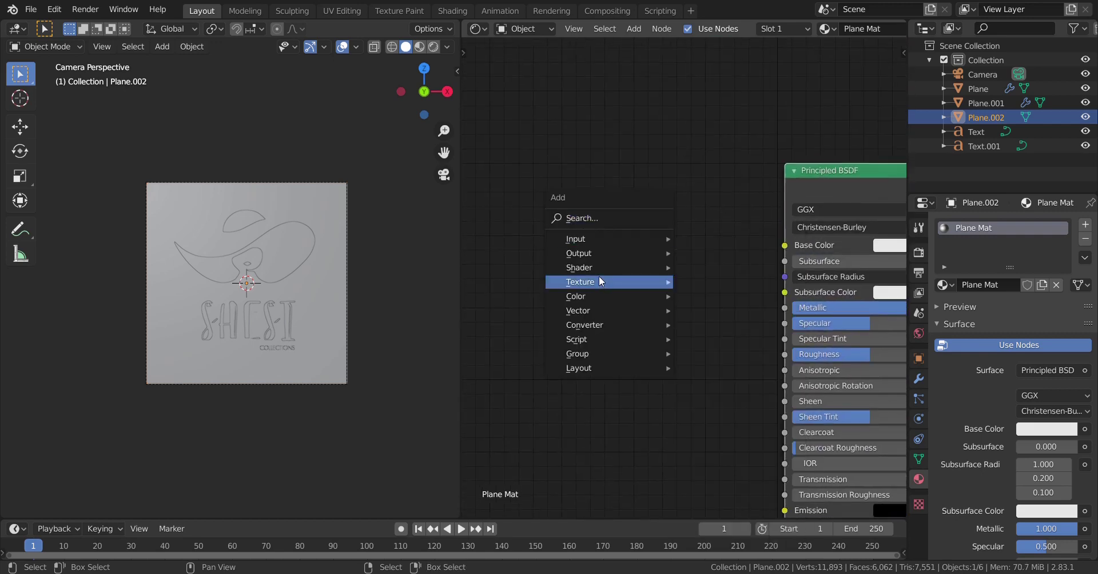
{"action": "mouse_move", "coordinate": [598, 298]}
{"action": "left_click", "coordinate": [709, 372]}
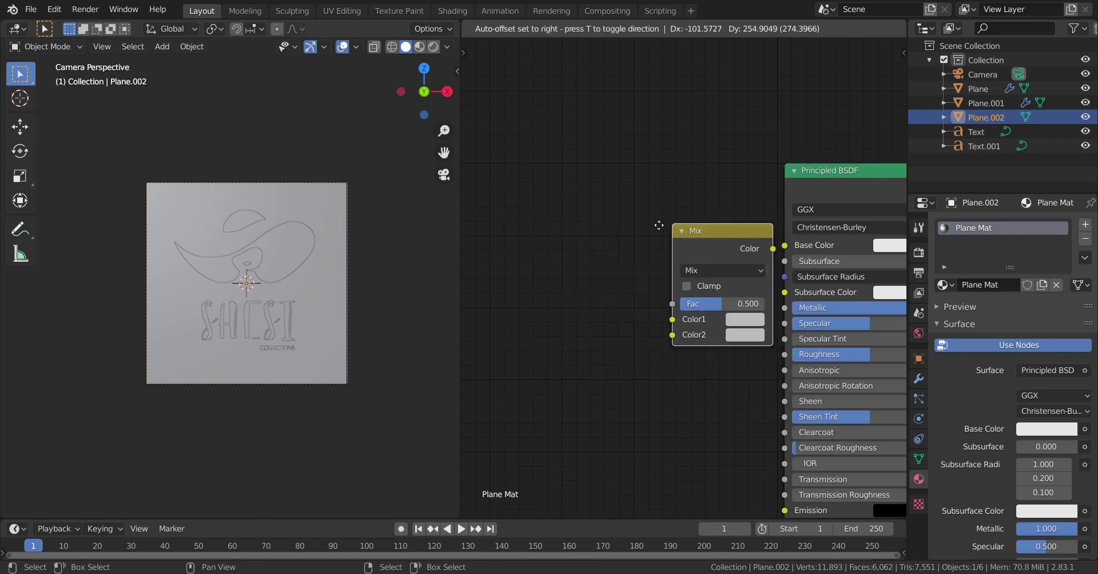
{"action": "left_click", "coordinate": [640, 240]}
{"action": "mouse_move", "coordinate": [639, 241]}
{"action": "middle_mouse_down"}
{"action": "mouse_move", "coordinate": [672, 244]}
{"action": "mouse_move", "coordinate": [630, 238]}
{"action": "middle_mouse_up"}
{"action": "scroll", "coordinate": [696, 254], "scroll_direction": "up", "scroll_amount": 3}
{"action": "left_click_drag", "start_coordinate": [628, 238], "coordinate": [815, 268]}
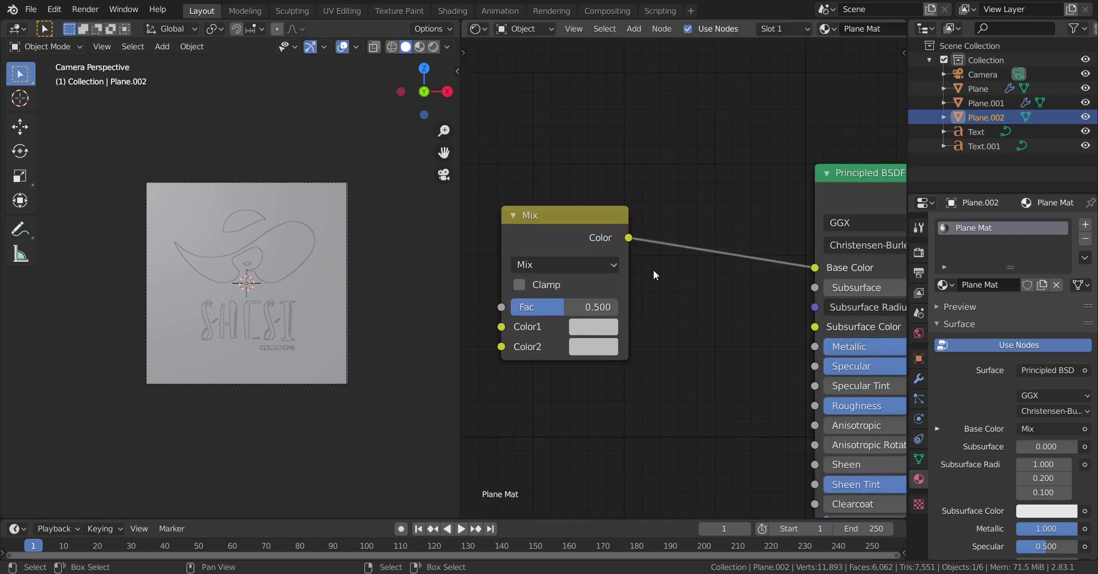
- Switch the 3D viewport shading to Material Preview, with the logo enlarged in the camera view
{"action": "middle_click_drag", "start_coordinate": [653, 269], "coordinate": [713, 271]}
{"action": "key", "text": "z"}
{"action": "left_click", "coordinate": [268, 373]}
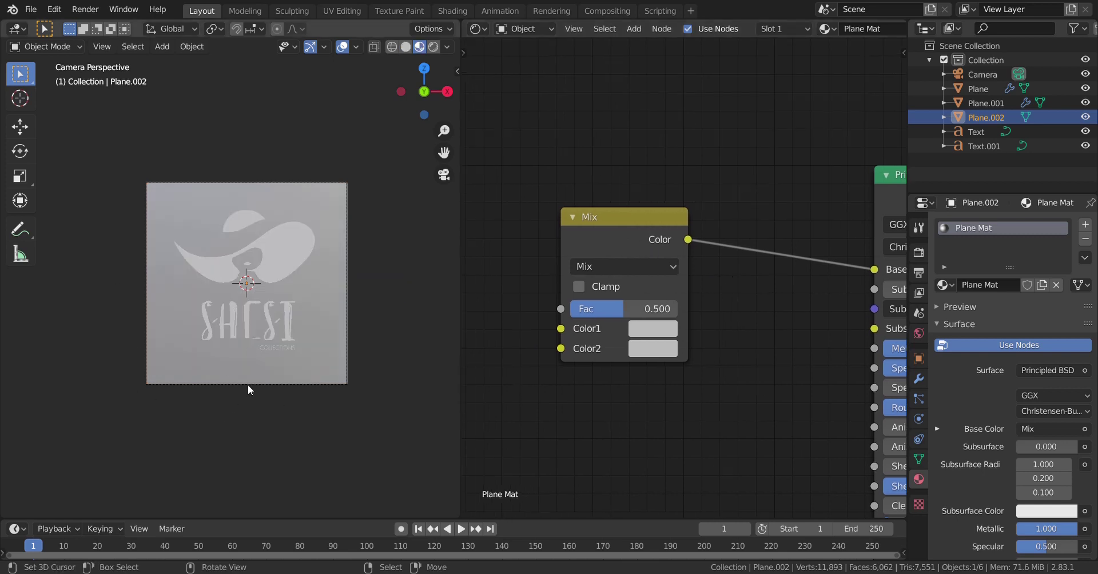
{"action": "scroll", "coordinate": [229, 361], "scroll_direction": "up", "scroll_amount": 3}
- Set the Mix node's Color1 to RGB 0.014, 0.010, 0.138
{"action": "middle_click_drag", "start_coordinate": [667, 343], "coordinate": [734, 346]}
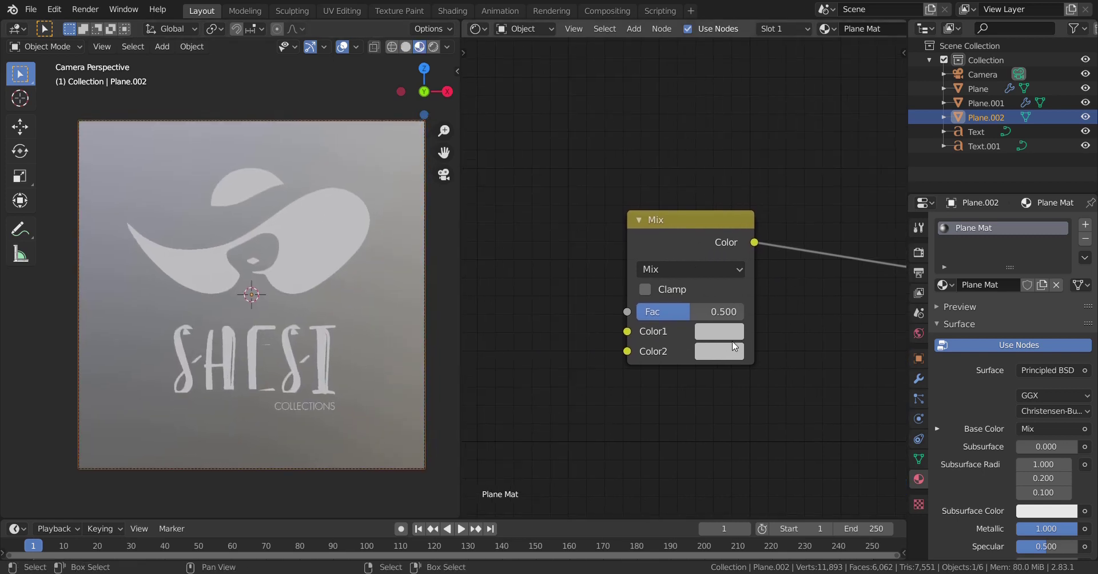
{"action": "scroll", "coordinate": [734, 345], "scroll_direction": "up", "scroll_amount": 1}
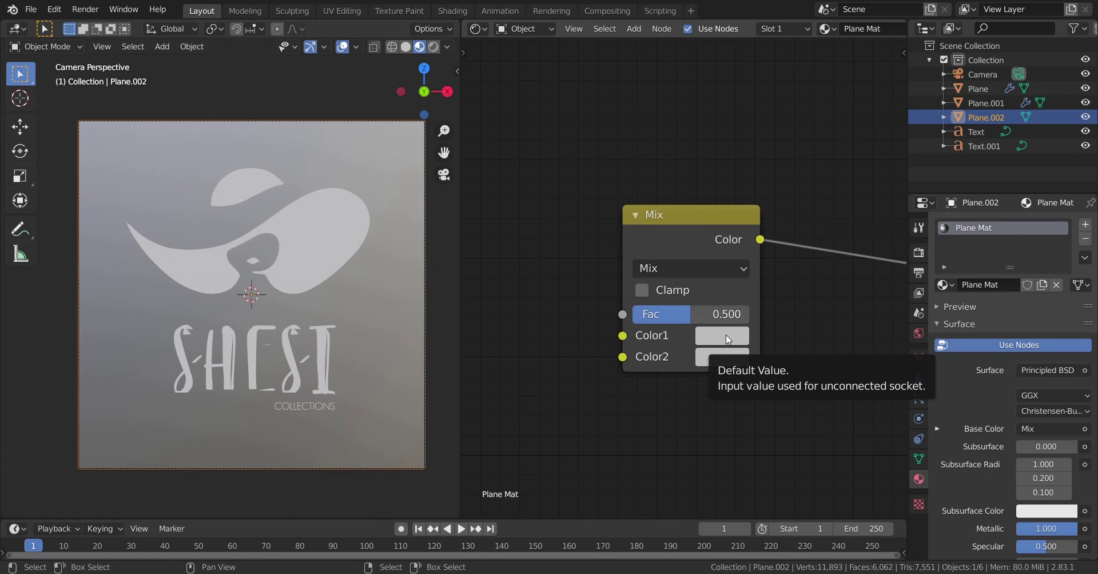
{"action": "left_click", "coordinate": [721, 336]}
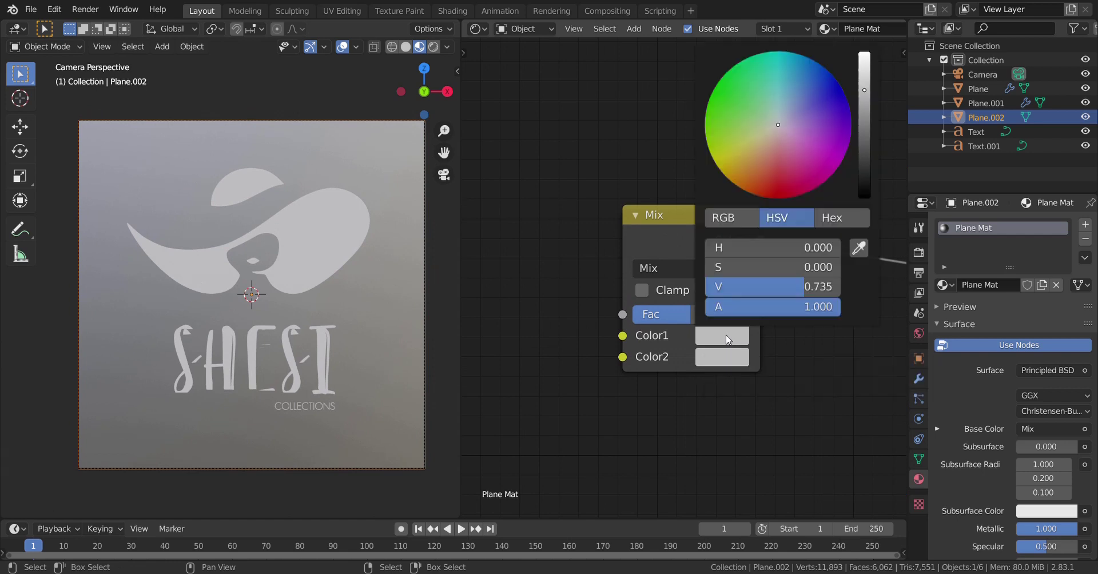
{"action": "left_click", "coordinate": [742, 220]}
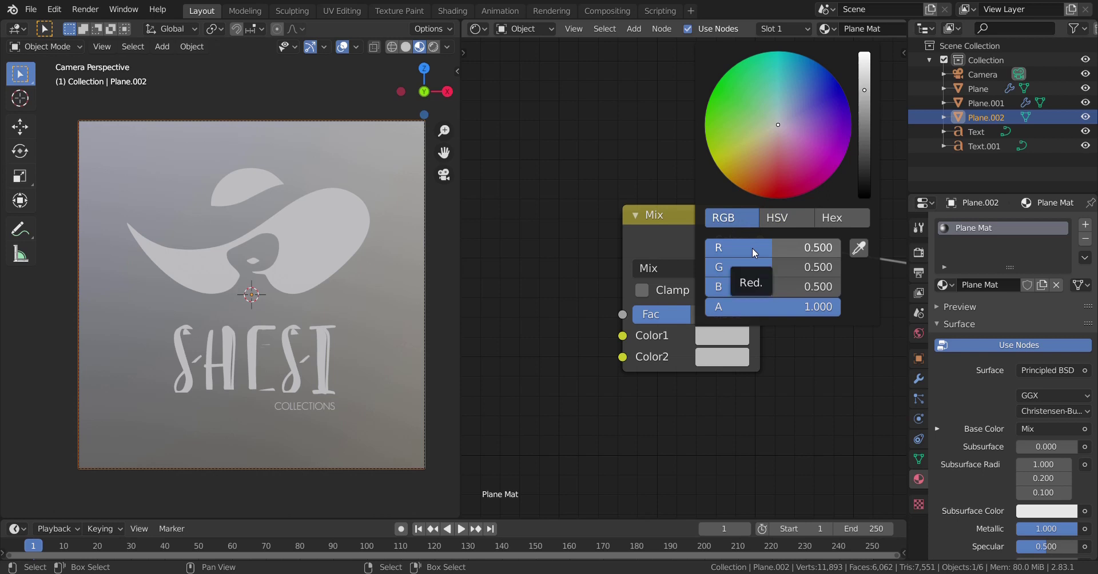
{"action": "key", "text": "ctrl+v"}
{"action": "left_click", "coordinate": [752, 248]}
{"action": "type", "text": ".0"}
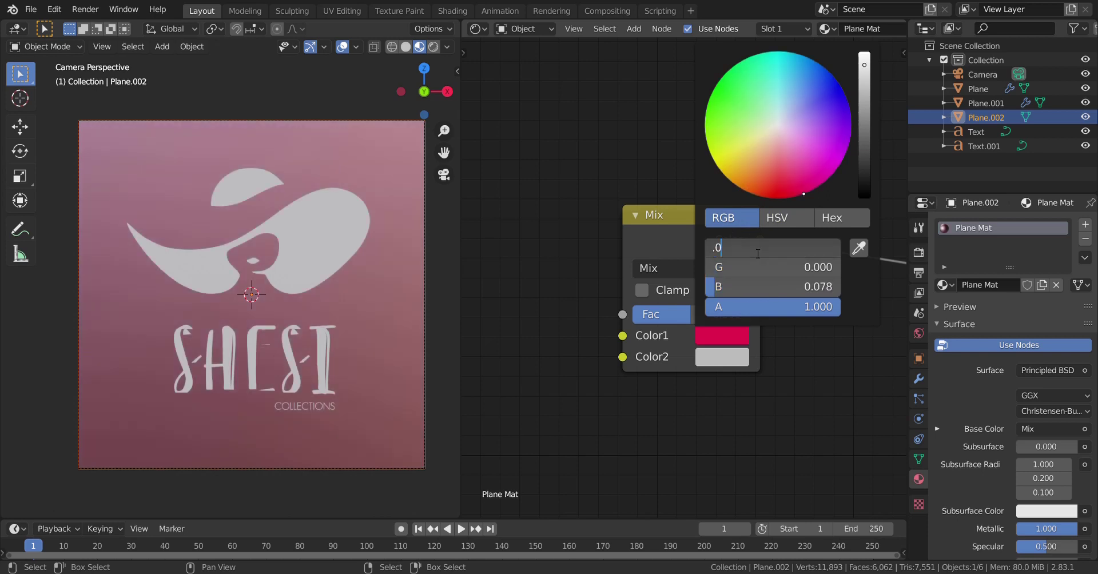
{"action": "type", "text": "14"}
{"action": "key", "text": "Tab"}
{"action": "type", "text": ".01"}
{"action": "key", "text": "Tab"}
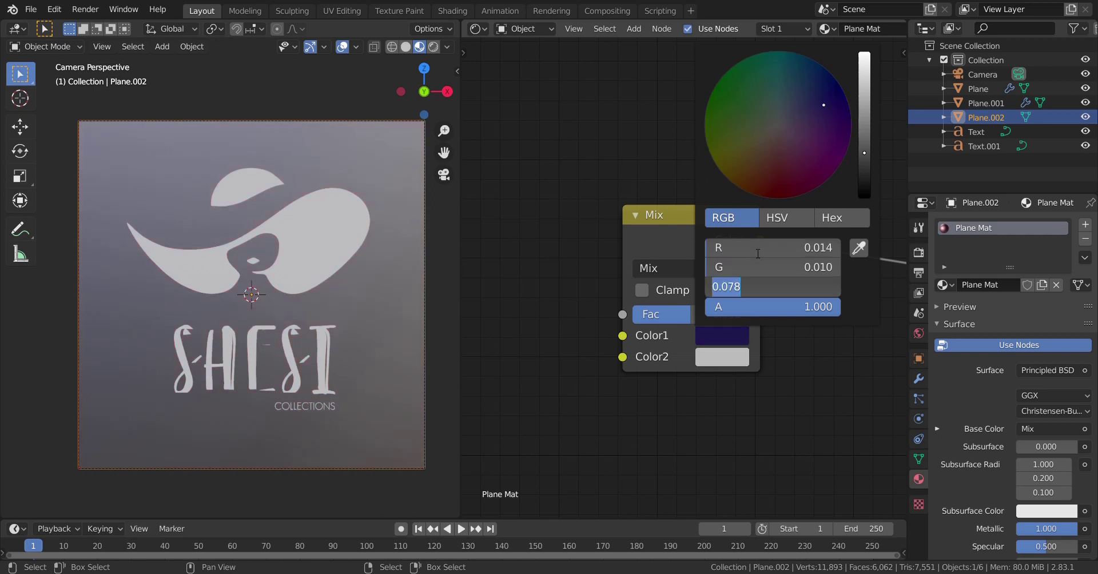
{"action": "type", "text": ".138"}
{"action": "key", "text": "Return"}
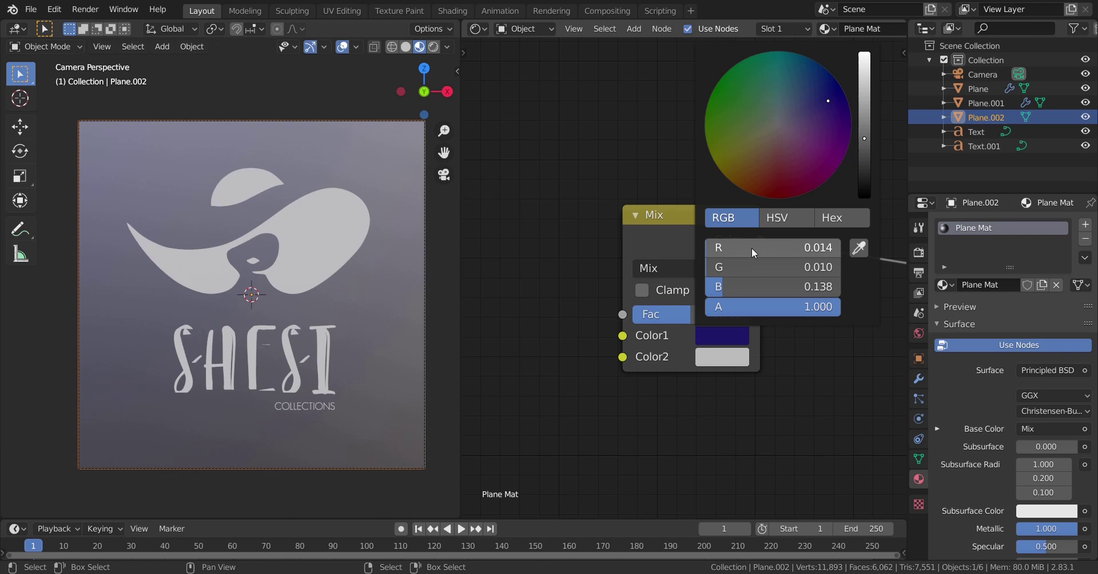
- Set the Mix node's Color2 to RGB 0.006, 0.004, 0.035
{"action": "left_click", "coordinate": [722, 362]}
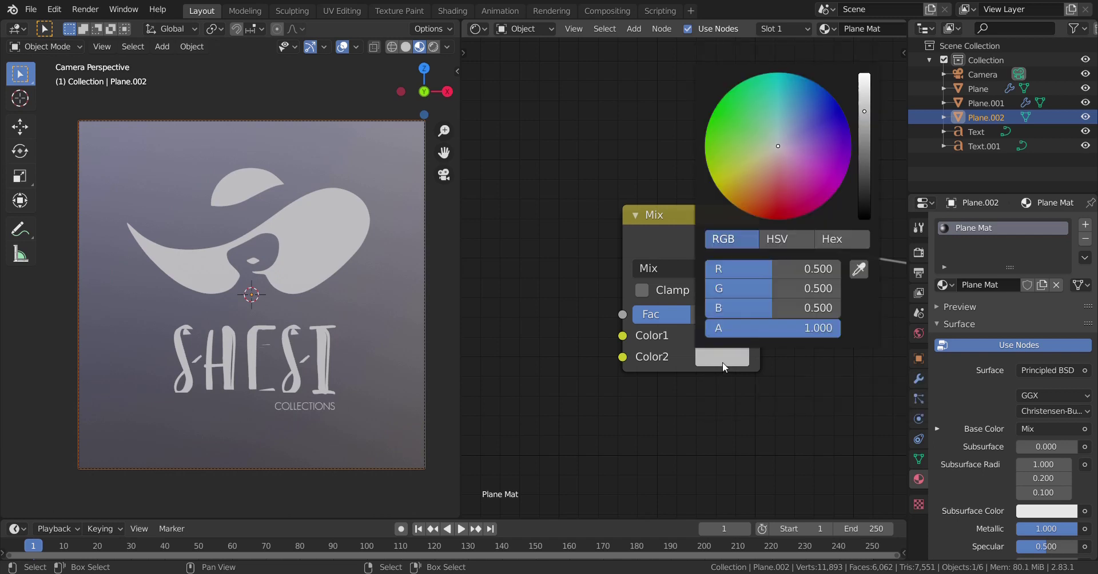
{"action": "left_click", "coordinate": [738, 271]}
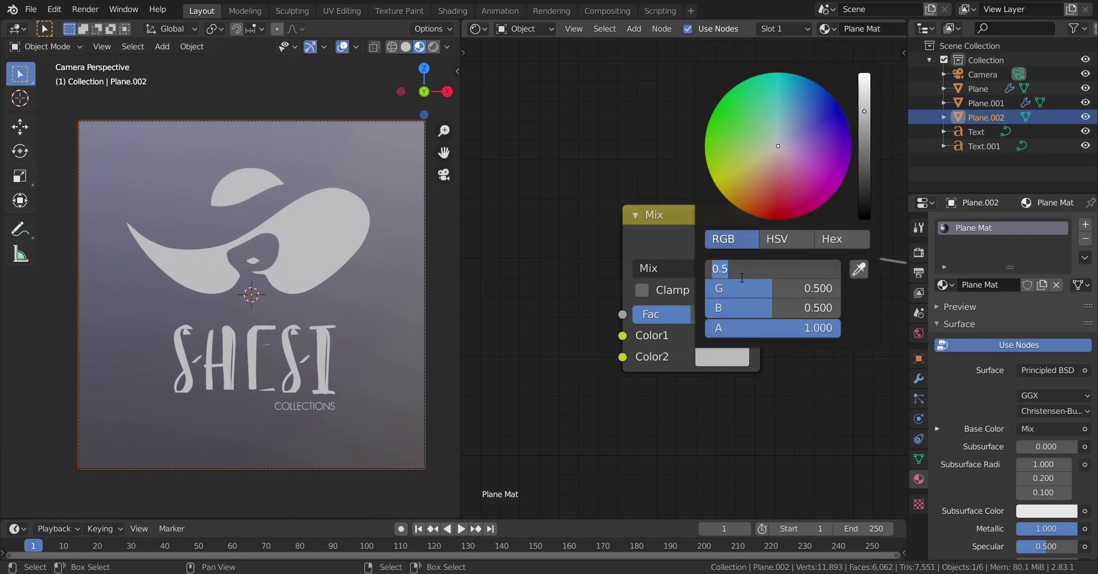
{"action": "type", "text": ".006"}
{"action": "key", "text": "Tab"}
{"action": "type", "text": ".004"}
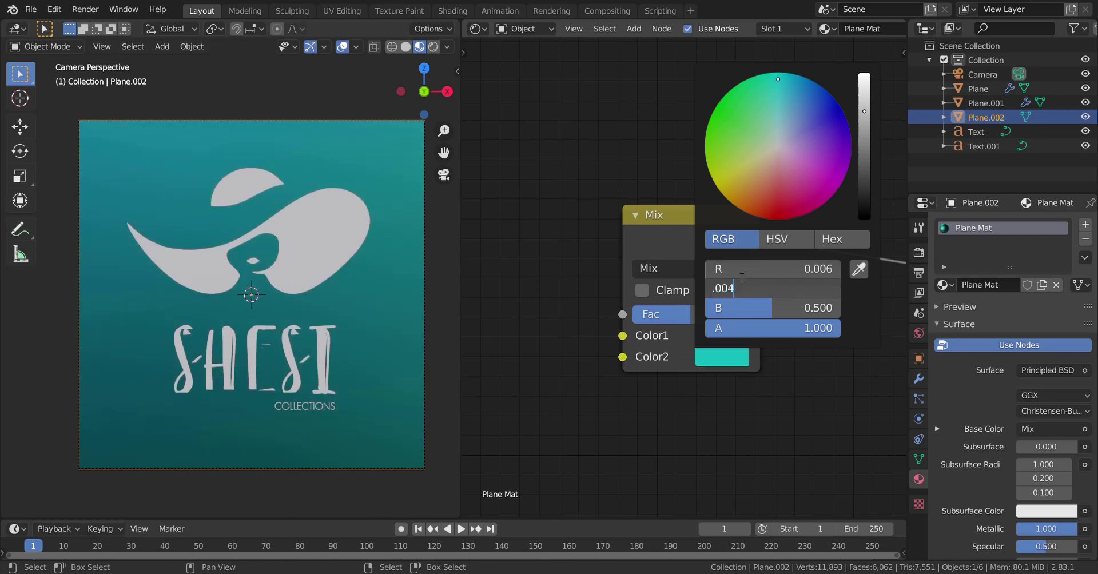
{"action": "key", "text": "Tab"}
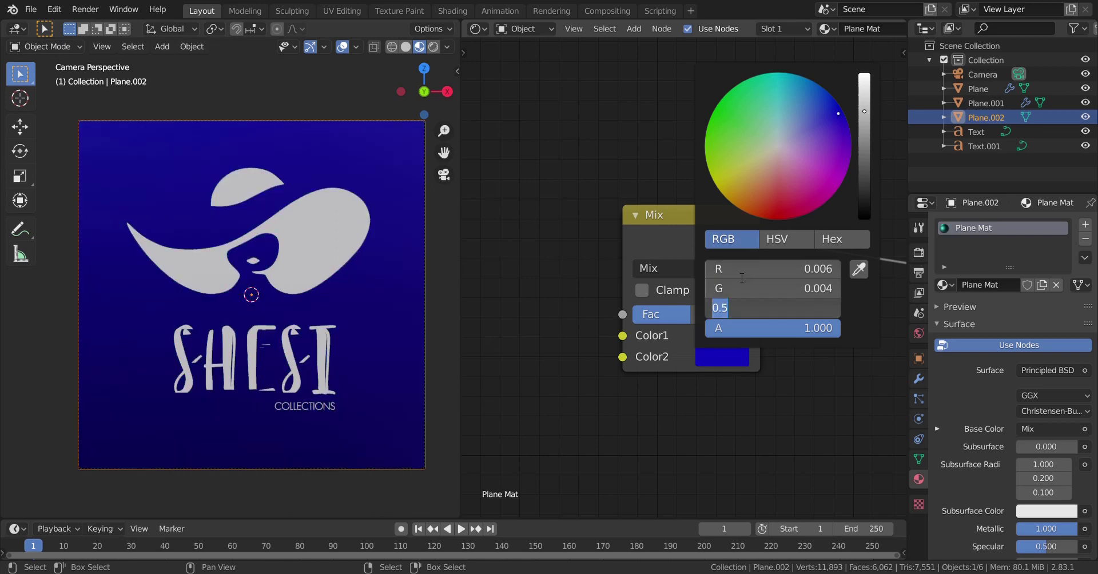
{"action": "type", "text": ".035"}
{"action": "key", "text": "Return"}
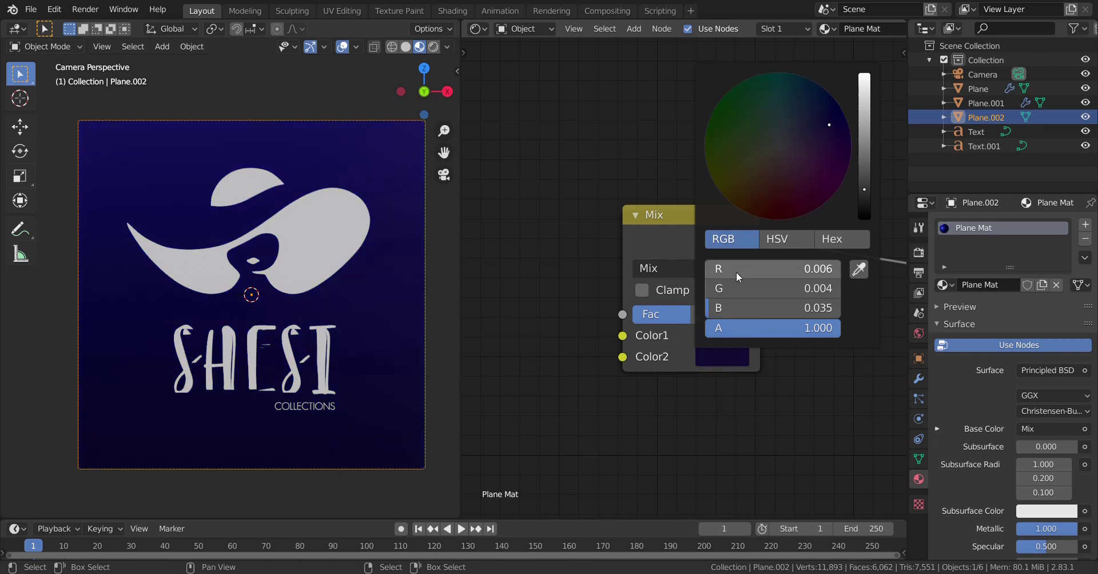
- Add a Gradient Texture node in front of the Mix node in Plane Mat
{"action": "middle_click_drag", "start_coordinate": [598, 261], "coordinate": [784, 303]}
{"action": "middle_click_drag", "start_coordinate": [839, 265], "coordinate": [722, 264]}
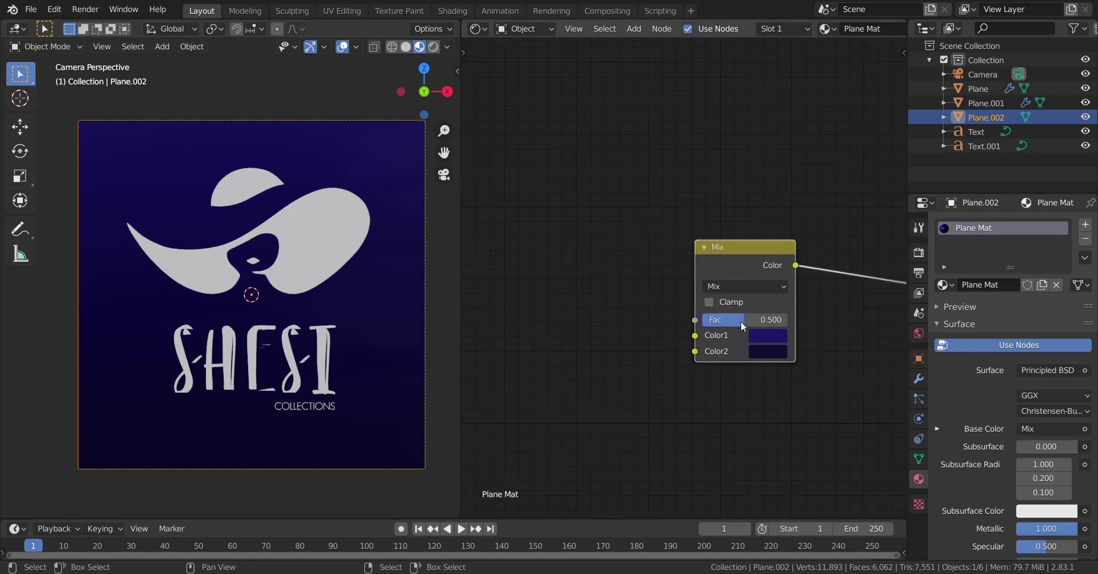
{"action": "scroll", "coordinate": [743, 326], "scroll_direction": "up", "scroll_amount": 1}
{"action": "middle_click_drag", "start_coordinate": [718, 287], "coordinate": [742, 285]}
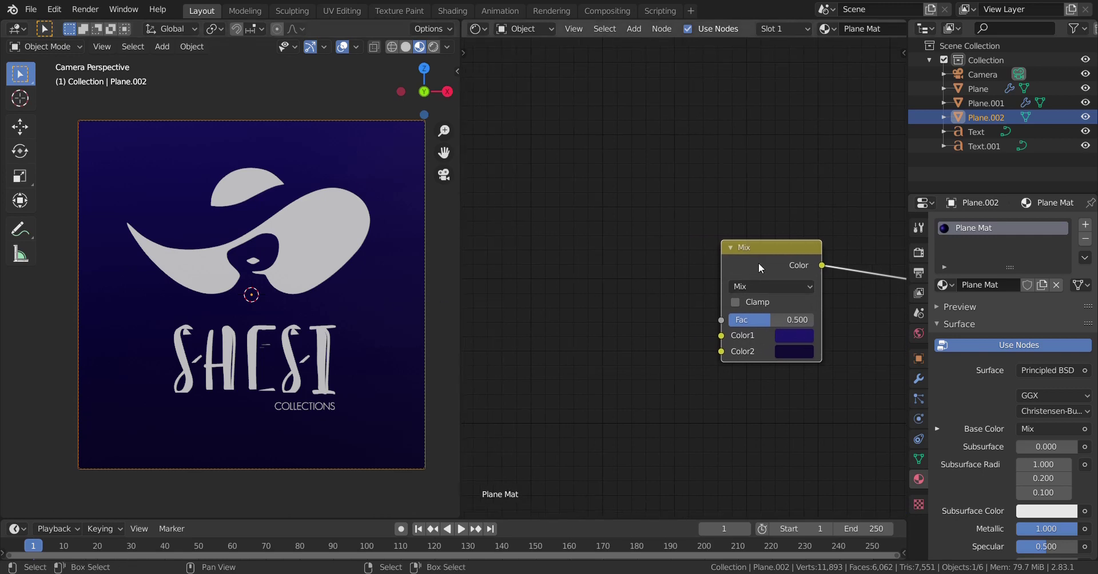
{"action": "mouse_move", "coordinate": [679, 264]}
{"action": "middle_mouse_down"}
{"action": "mouse_move", "coordinate": [752, 277]}
{"action": "mouse_move", "coordinate": [736, 284]}
{"action": "mouse_move", "coordinate": [754, 290]}
{"action": "middle_mouse_up"}
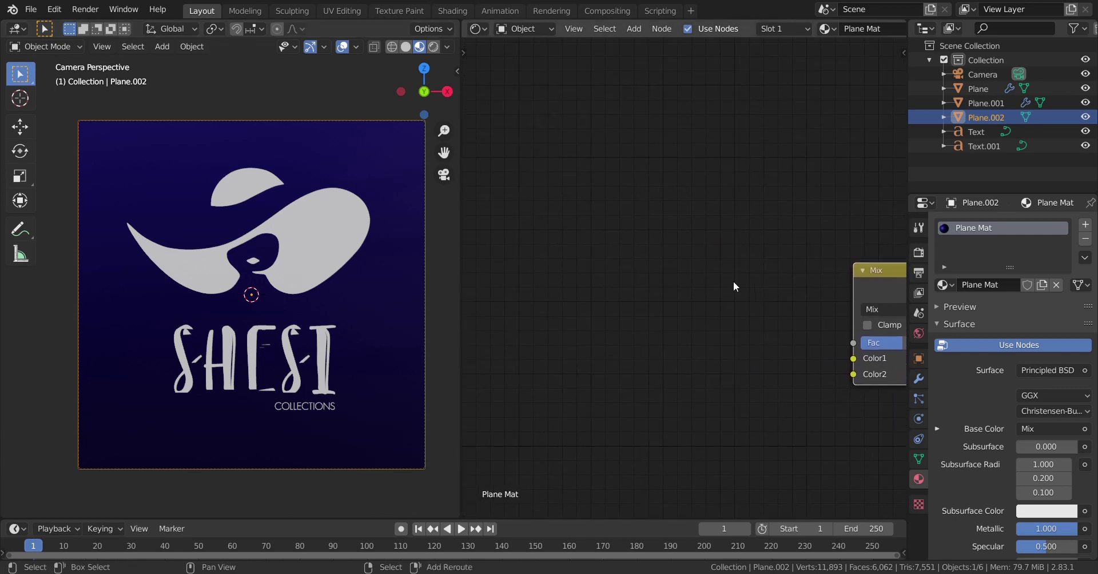
{"action": "key", "text": "shift+a"}
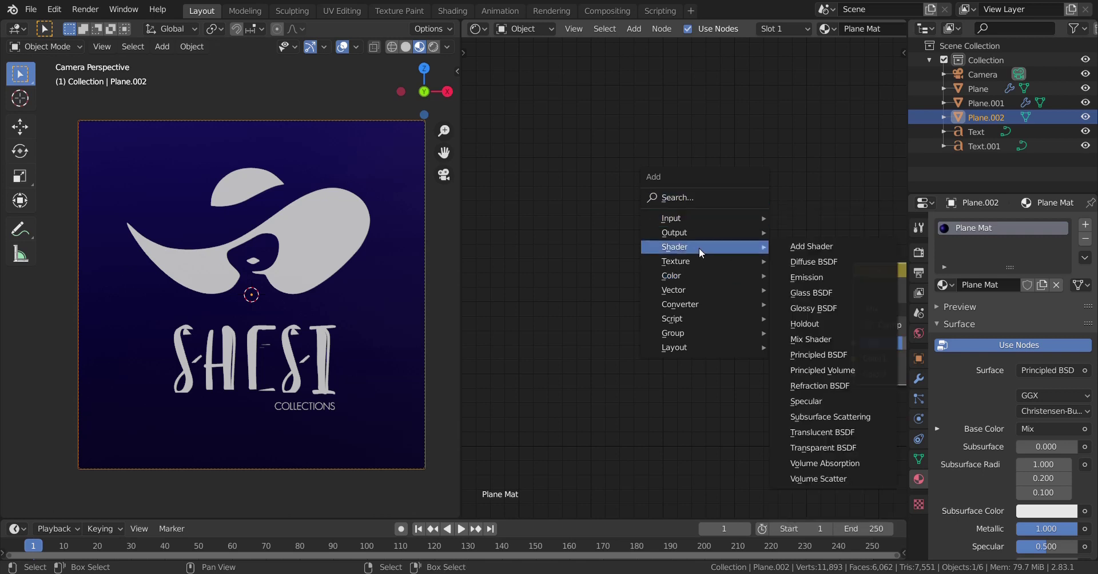
{"action": "mouse_move", "coordinate": [698, 261]}
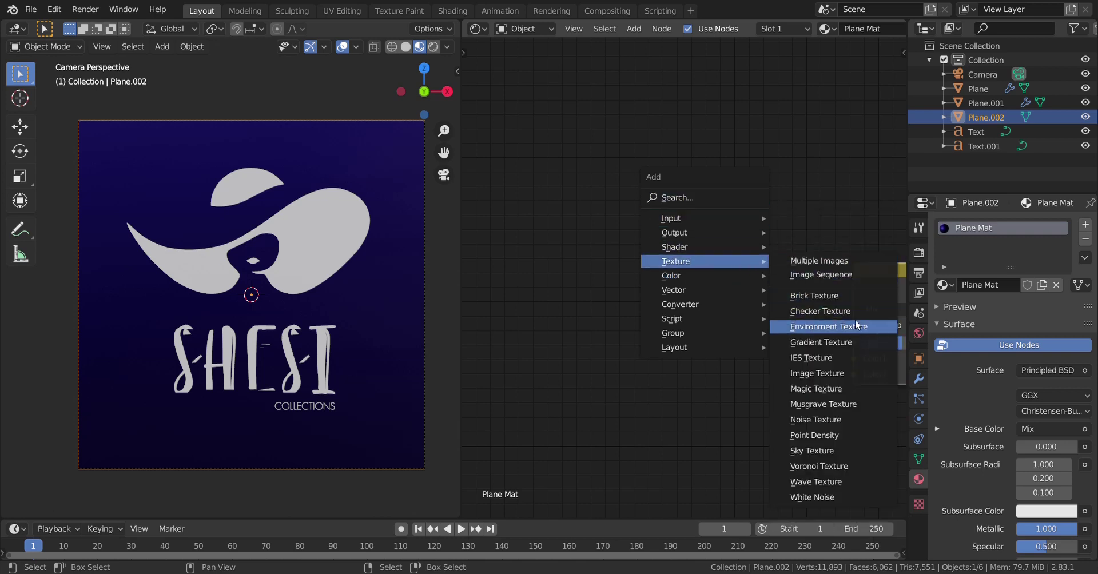
{"action": "left_click", "coordinate": [824, 340]}
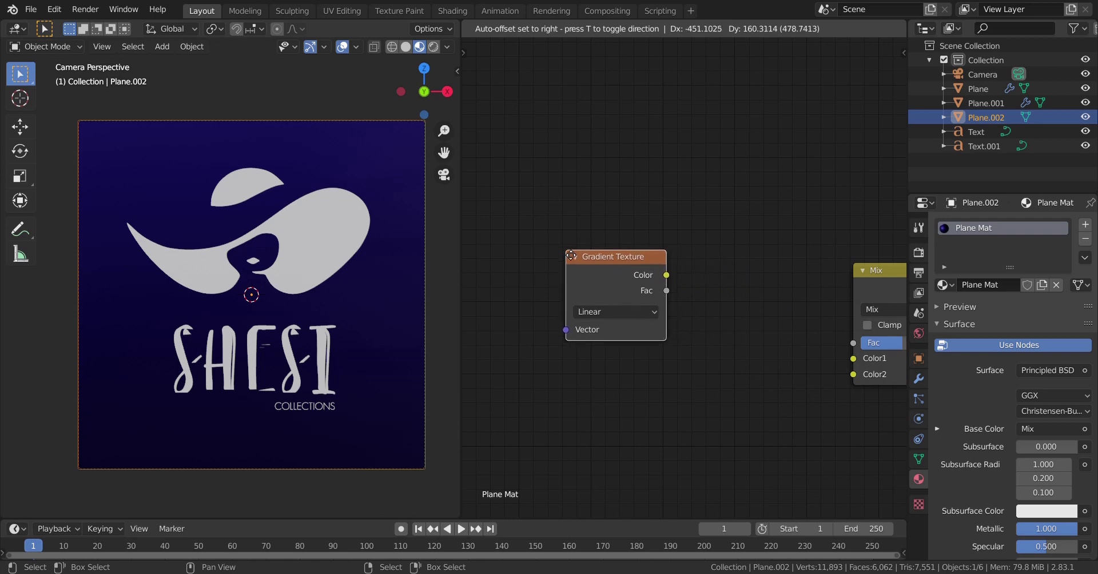
{"action": "left_click", "coordinate": [641, 330]}
{"action": "middle_click_drag", "start_coordinate": [709, 333], "coordinate": [663, 329]}
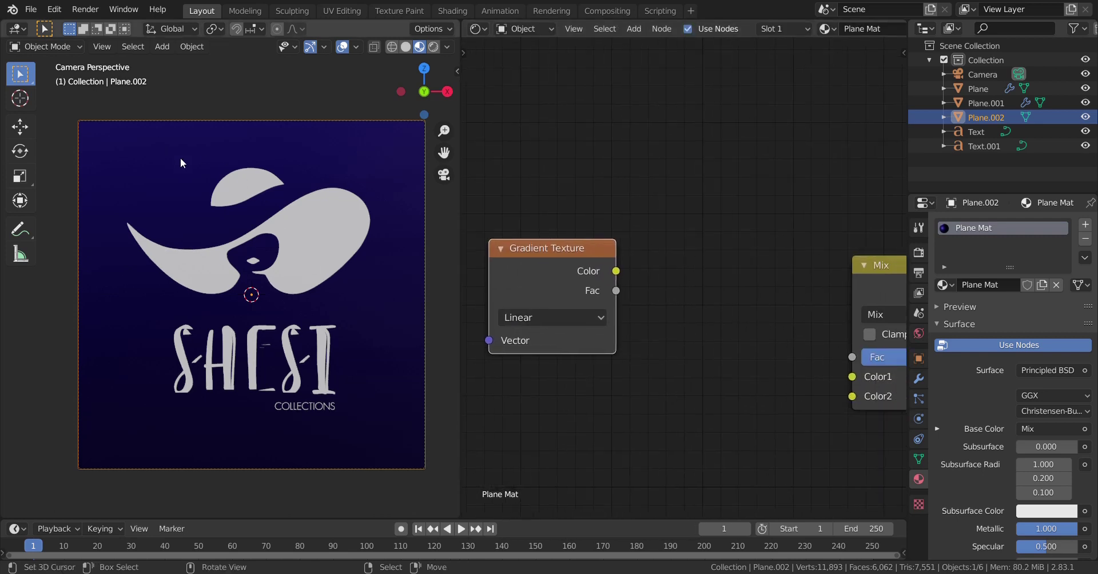
- Connect the Gradient Texture's Color output to the Mix node's Fac input
{"action": "middle_click_drag", "start_coordinate": [749, 299], "coordinate": [637, 300]}
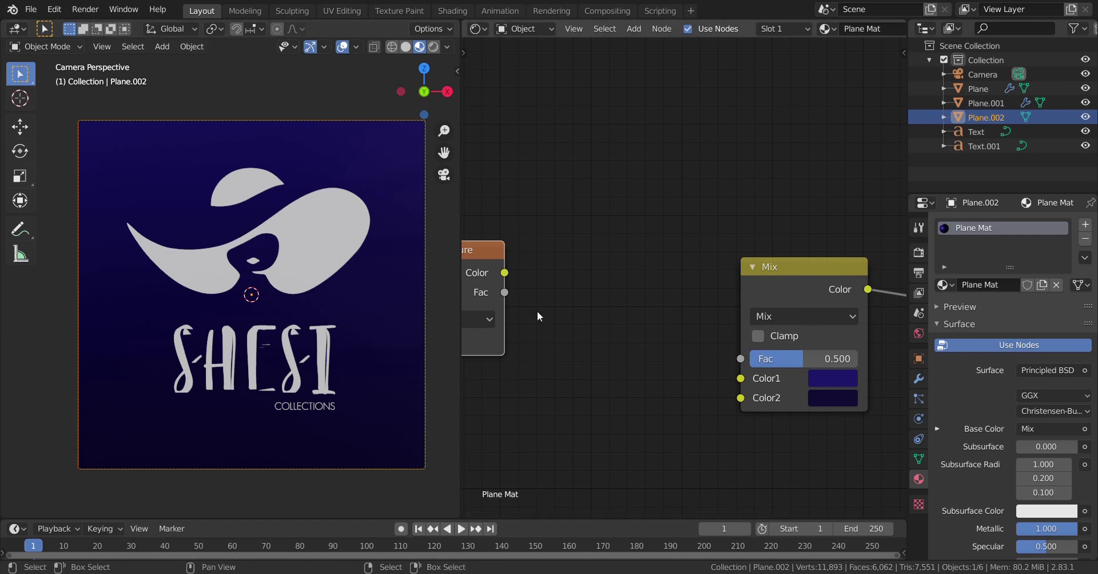
{"action": "left_click_drag", "start_coordinate": [506, 274], "coordinate": [750, 358]}
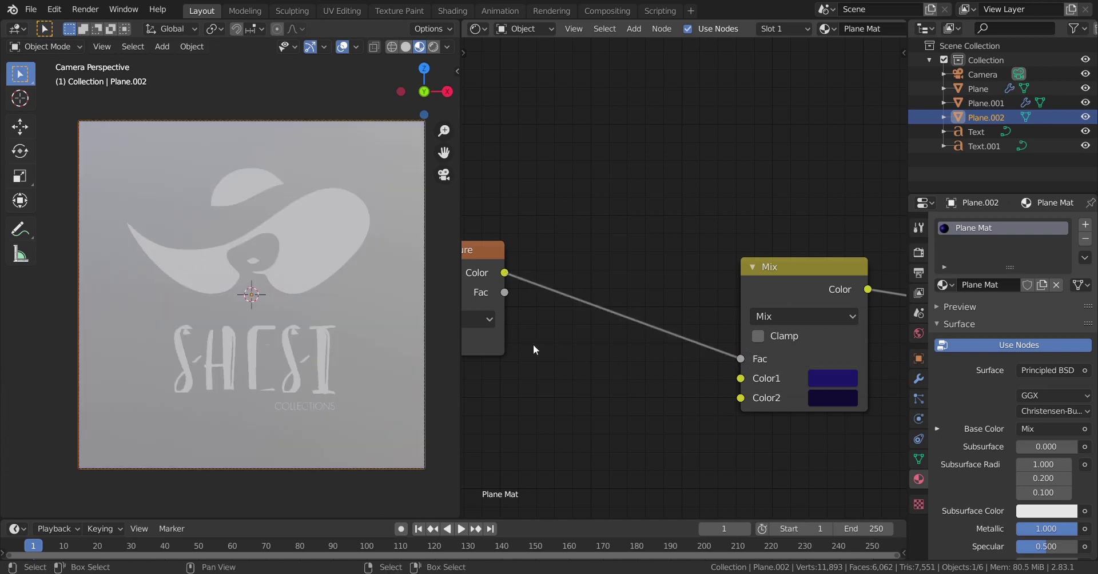
{"action": "middle_click_drag", "start_coordinate": [626, 328], "coordinate": [688, 338]}
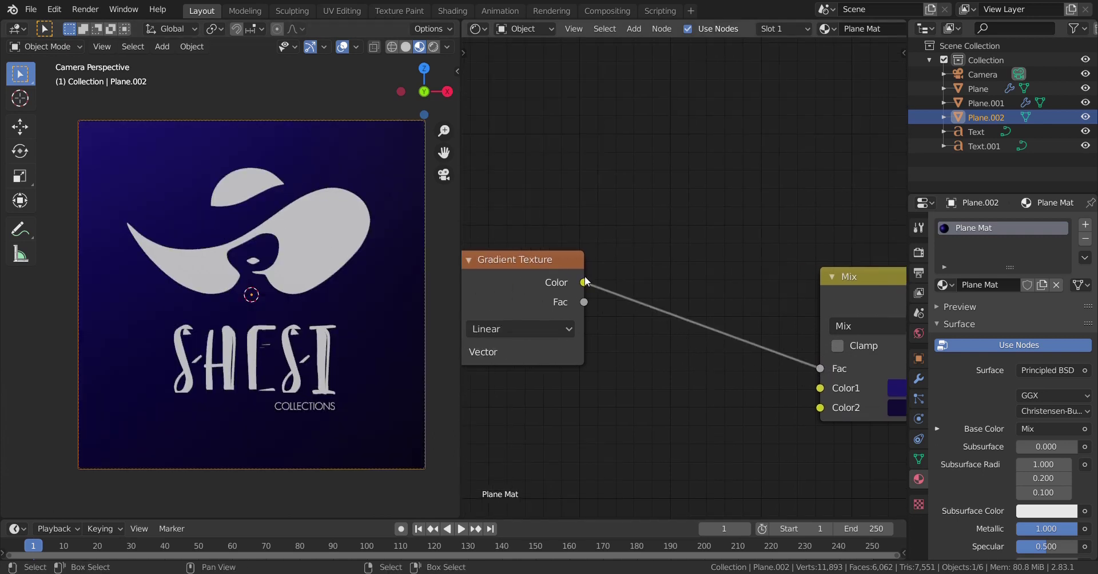
{"action": "middle_click_drag", "start_coordinate": [681, 291], "coordinate": [672, 289]}
{"action": "left_click", "coordinate": [533, 273]}
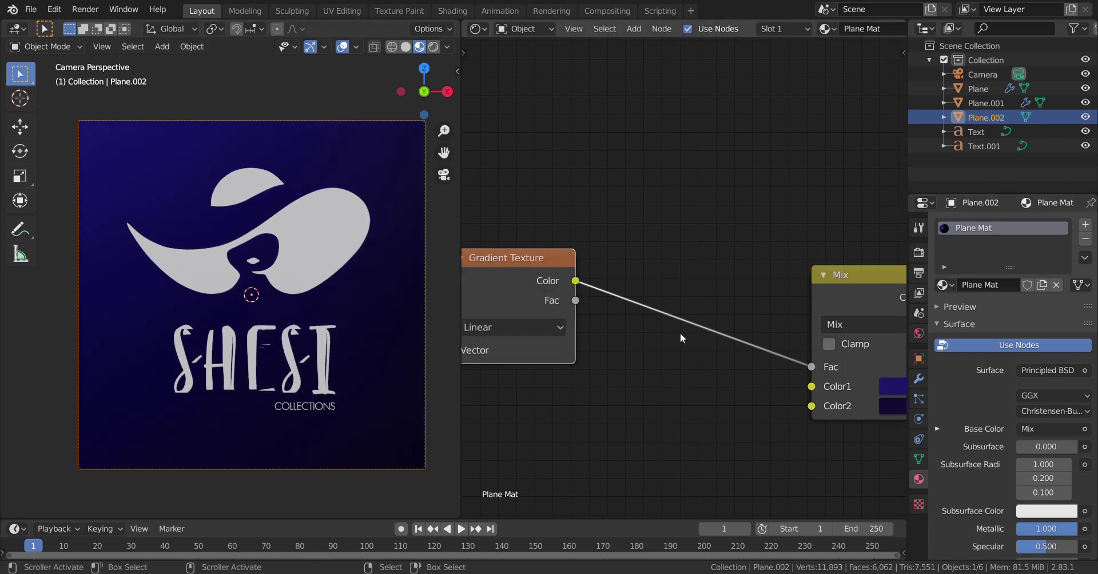
{"action": "middle_click_drag", "start_coordinate": [721, 333], "coordinate": [666, 332]}
- Create a new material named Hat Lady Mat on the hat-and-face shape and frame its nodes in the Shader Editor
{"action": "left_click", "coordinate": [316, 216]}
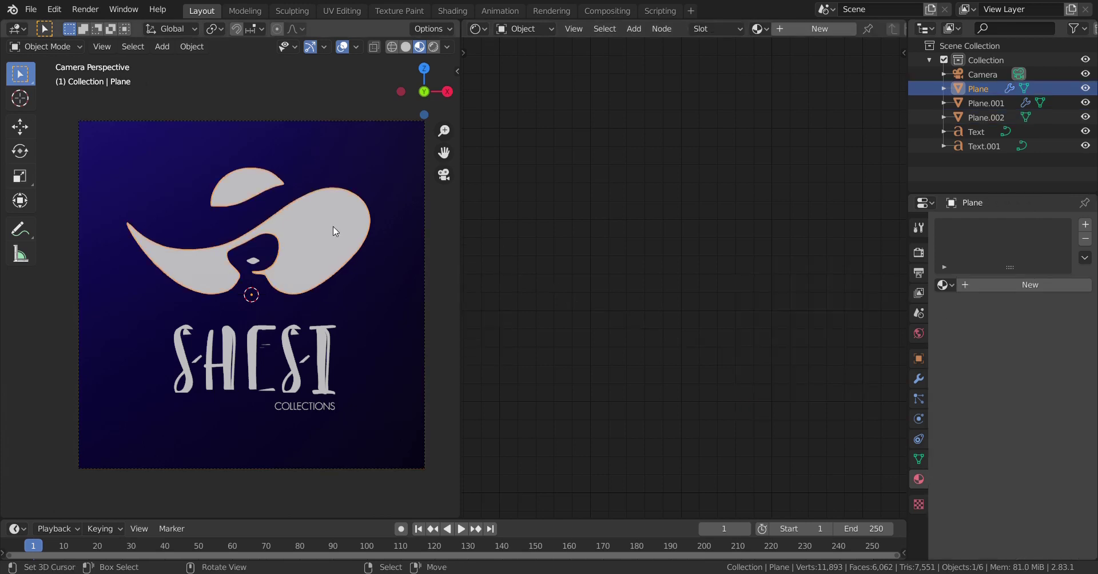
{"action": "left_click", "coordinate": [1047, 285]}
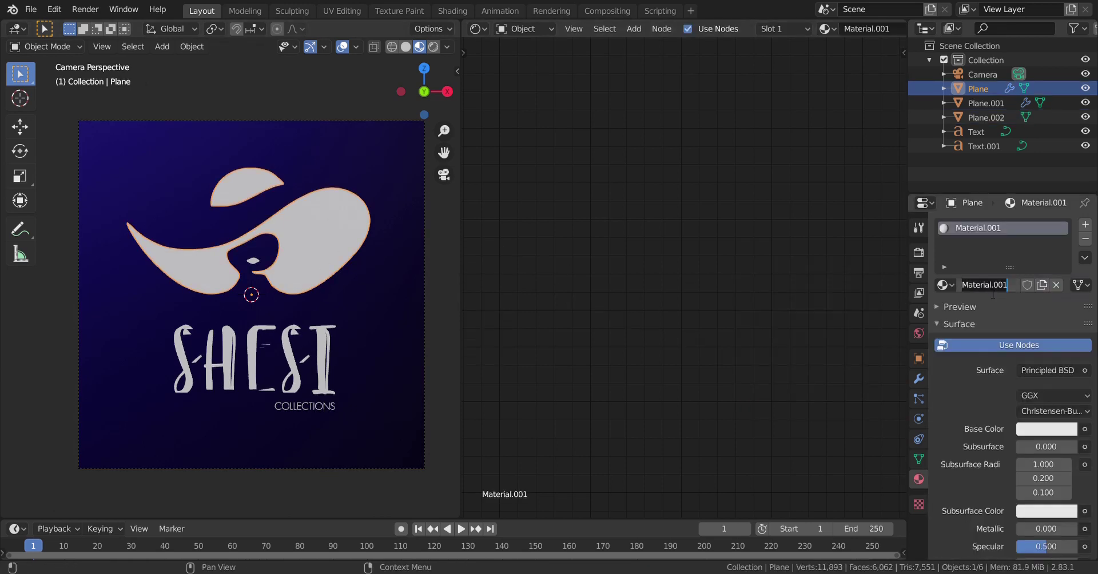
{"action": "type", "text": "Ga"}
{"action": "type", "text": "t Lady Mat"}
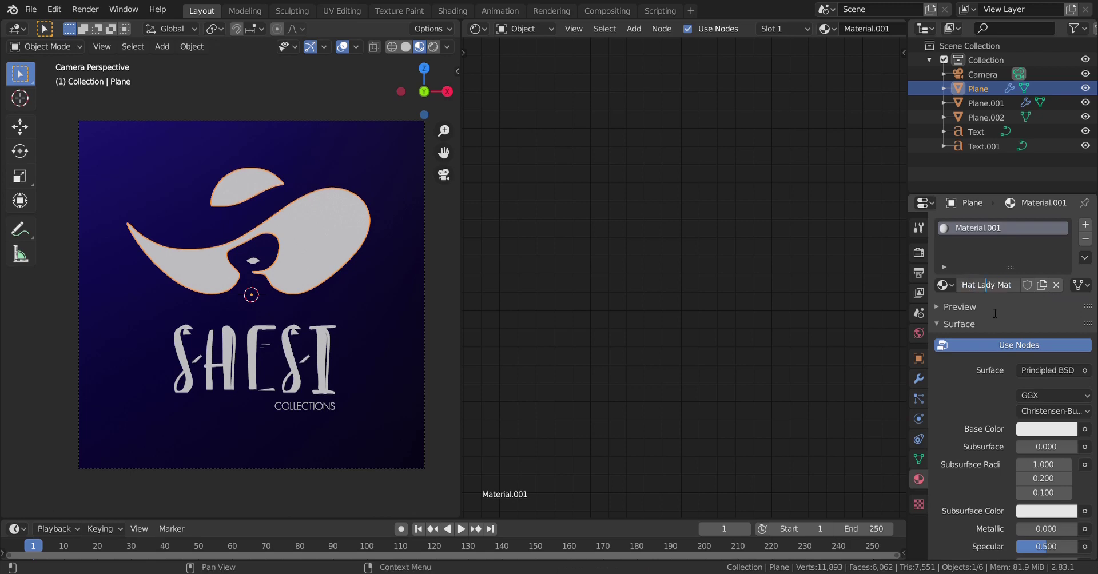
{"action": "key", "text": "Return"}
{"action": "key", "text": "Home"}
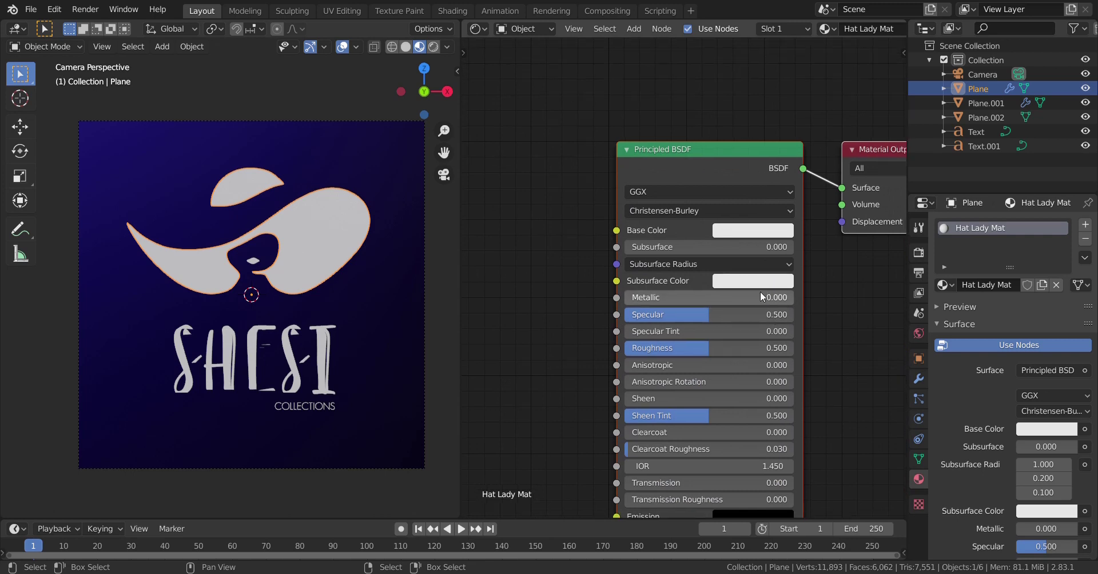
- Set the Principled BSDF's Metallic to 0.436 and its Specular to 1 in Hat Lady Mat
{"action": "left_click", "coordinate": [720, 298]}
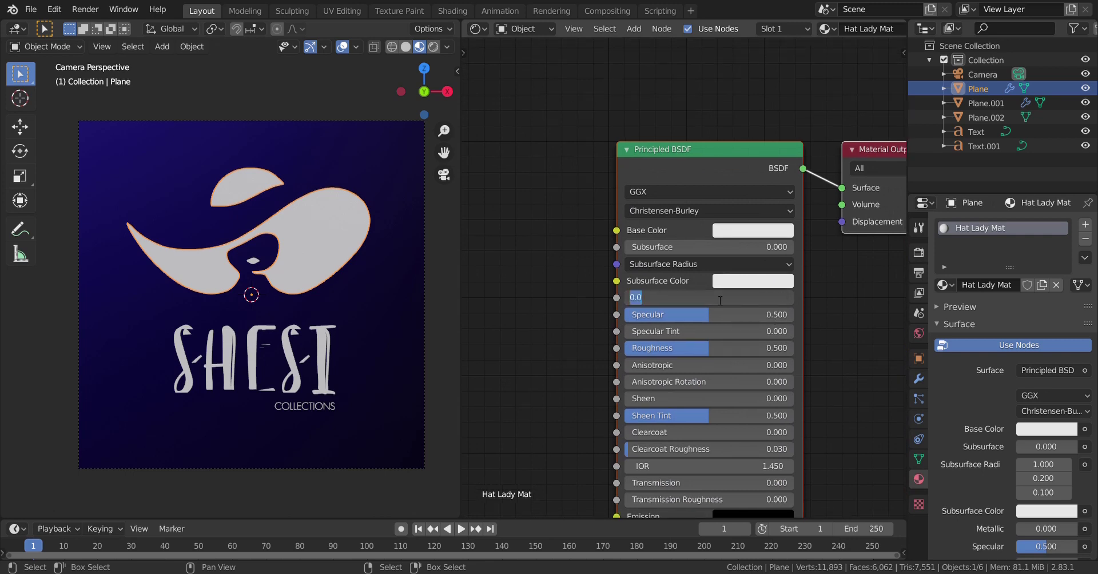
{"action": "key", "text": "BackSpace"}
{"action": "type", "text": ".436"}
{"action": "key", "text": "Return"}
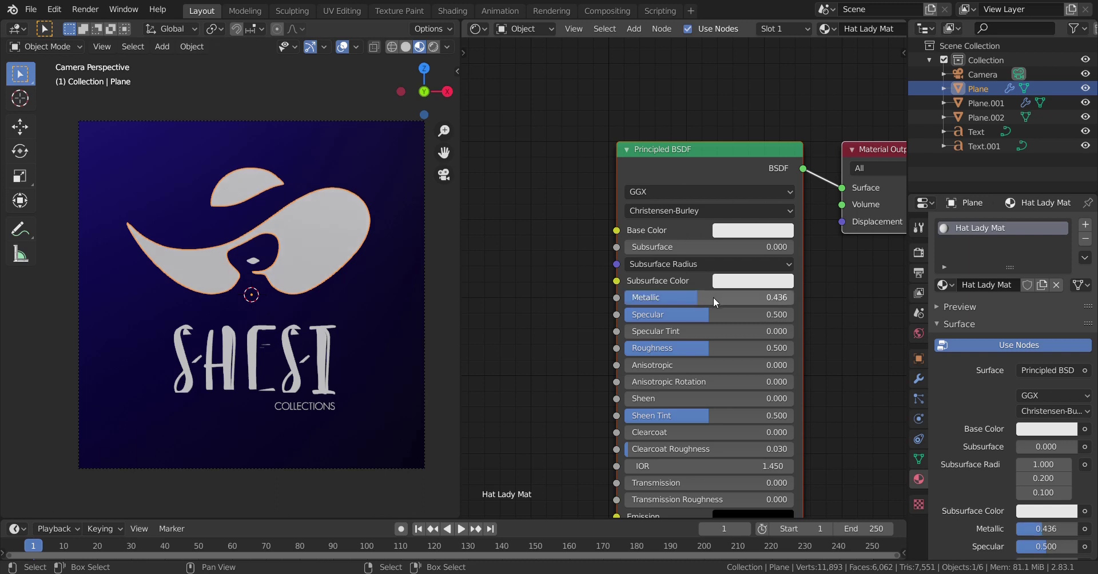
{"action": "left_click", "coordinate": [715, 315]}
{"action": "type", "text": "1"}
{"action": "key", "text": "Return"}
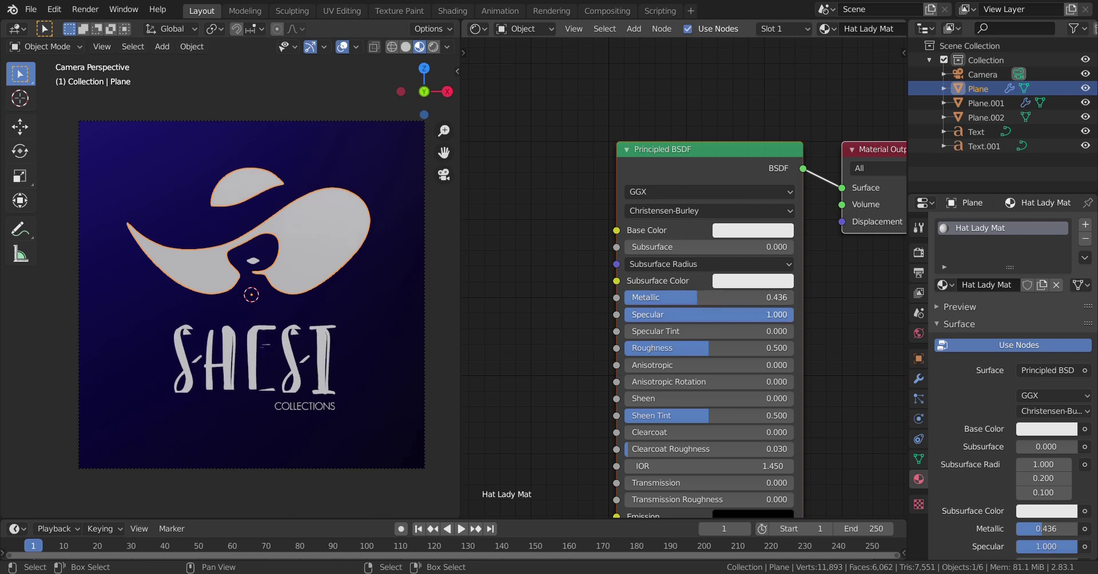
- Set the Principled BSDF's Roughness to 0.1 and its Clearcoat to 1 in Hat Lady Mat
{"action": "left_click", "coordinate": [674, 351]}
{"action": "key", "text": "BackSpace"}
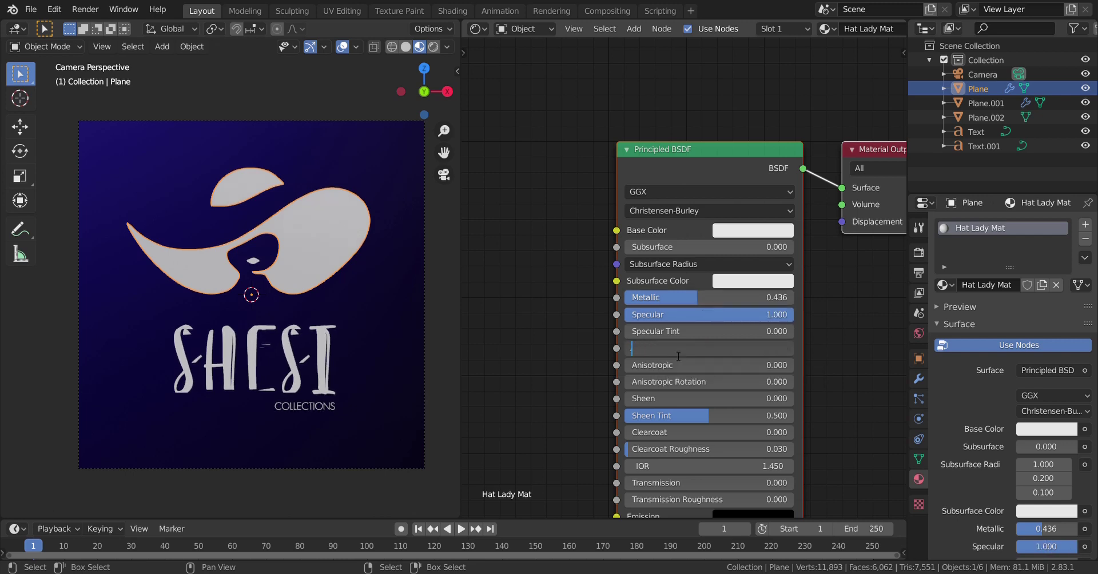
{"action": "type", "text": ".1"}
{"action": "key", "text": "Return"}
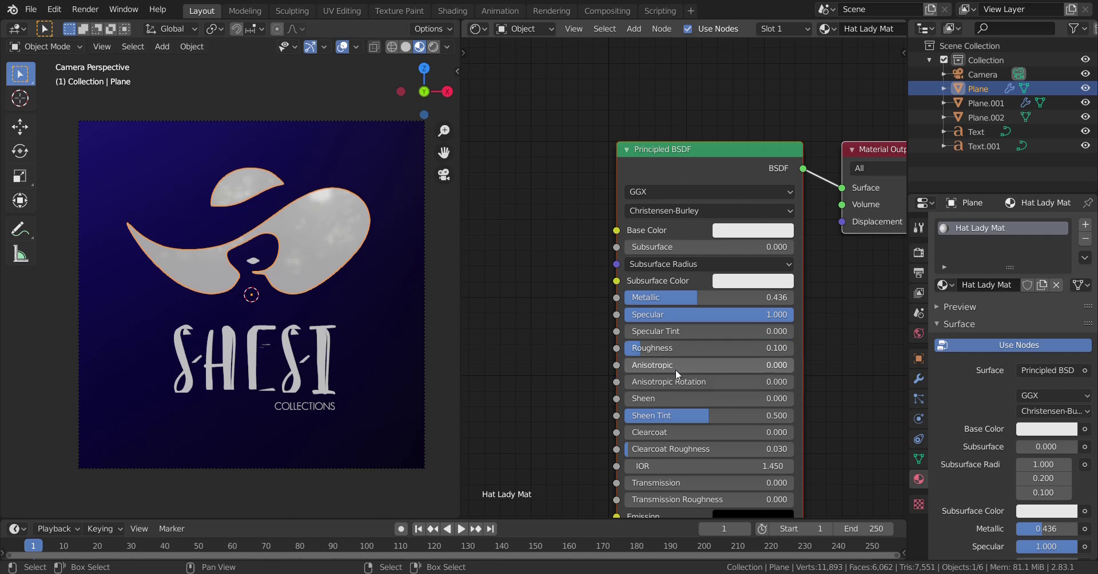
{"action": "left_click", "coordinate": [678, 432]}
{"action": "type", "text": "1"}
{"action": "key", "text": "Return"}
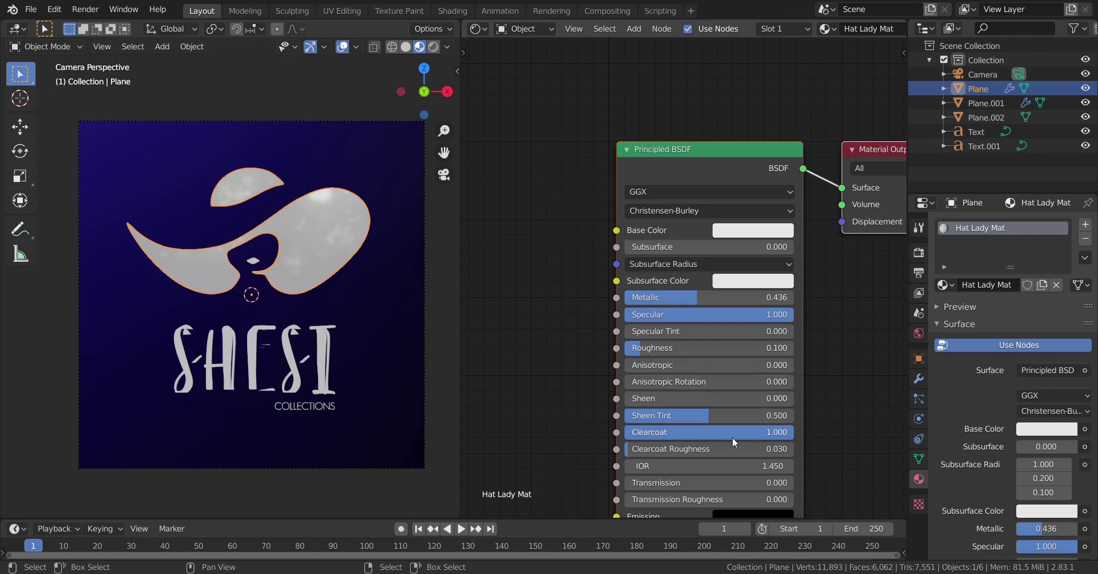
- Add a MixRGB node beside the Principled BSDF and connect its Color output to the Base Color input
{"action": "scroll", "coordinate": [740, 446], "scroll_direction": "down", "scroll_amount": 1}
{"action": "middle_click_drag", "start_coordinate": [689, 343], "coordinate": [802, 328]}
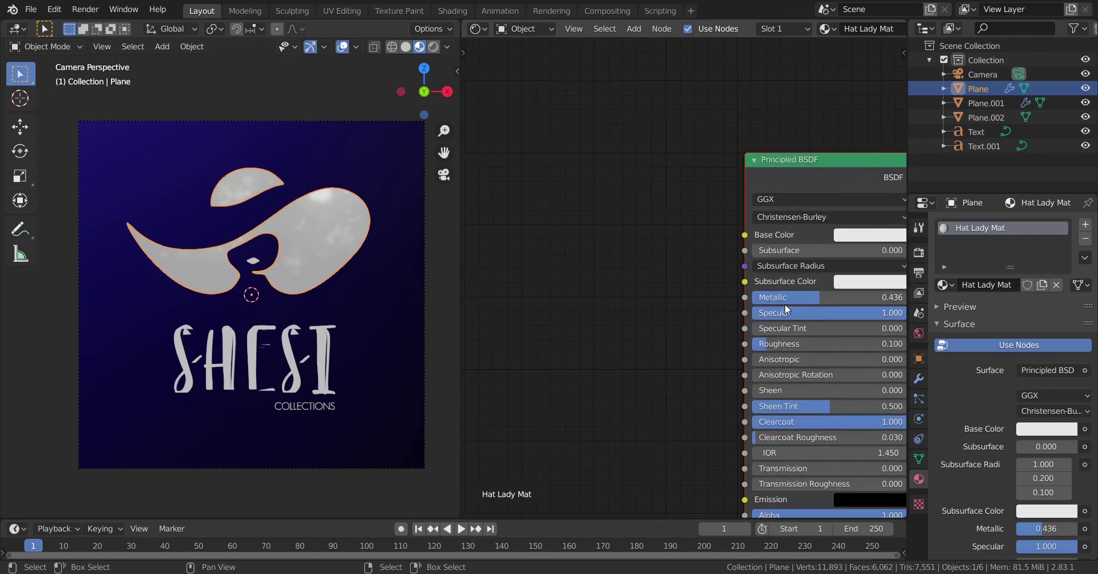
{"action": "middle_click_drag", "start_coordinate": [717, 309], "coordinate": [591, 307]}
{"action": "middle_click_drag", "start_coordinate": [516, 319], "coordinate": [627, 303]}
{"action": "key", "text": "shift+a"}
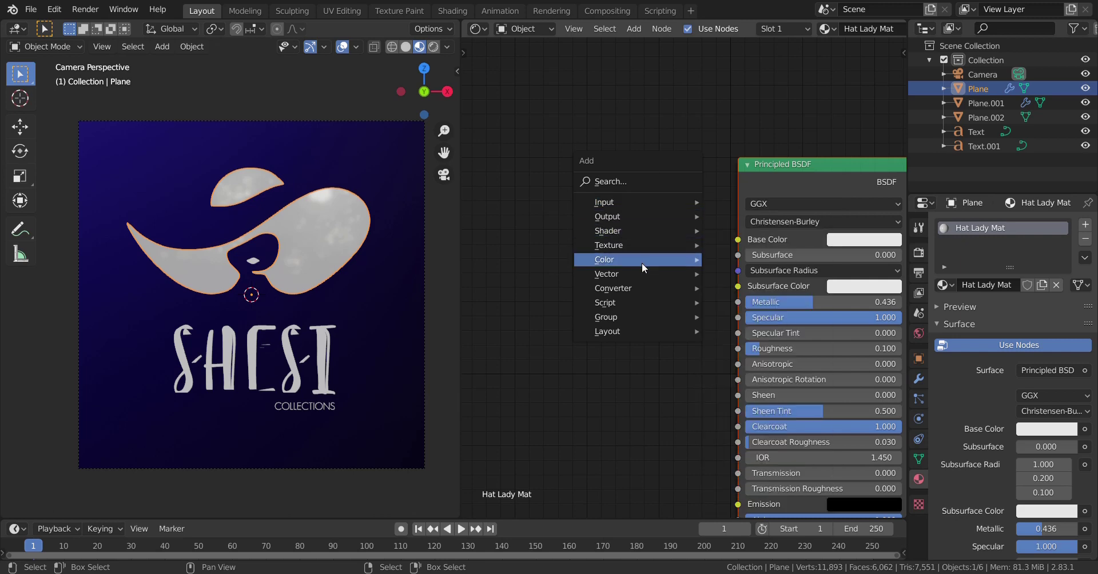
{"action": "mouse_move", "coordinate": [651, 262]}
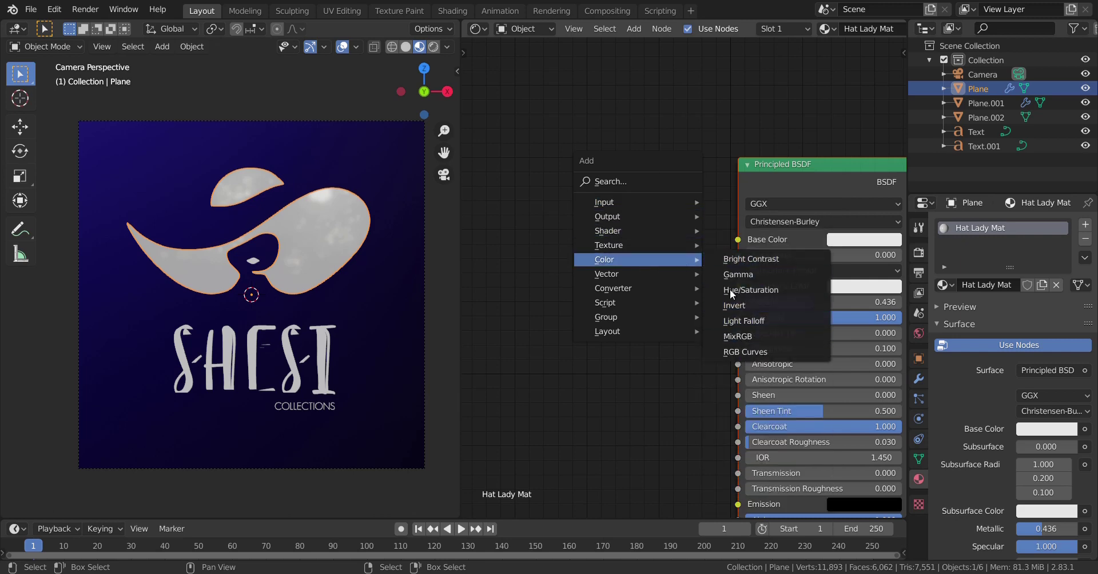
{"action": "left_click", "coordinate": [758, 340]}
{"action": "left_click", "coordinate": [610, 217]}
{"action": "left_click_drag", "start_coordinate": [626, 236], "coordinate": [736, 239]}
- Set the Mix node's Color1 to R 0.799, G 0 and B 0.078
{"action": "scroll", "coordinate": [650, 275], "scroll_direction": "up", "scroll_amount": 2}
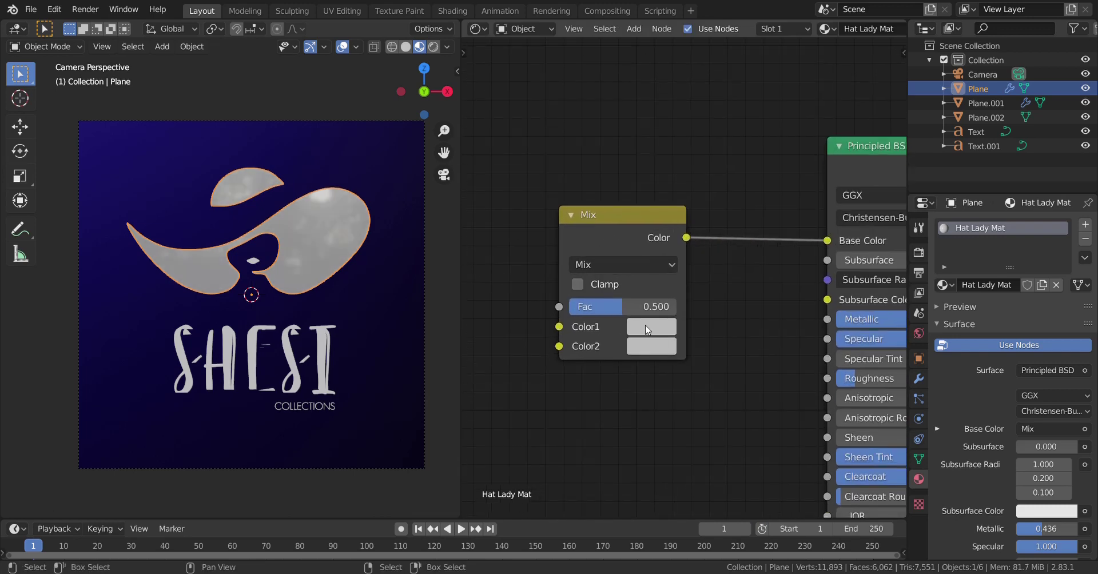
{"action": "left_click", "coordinate": [646, 328]}
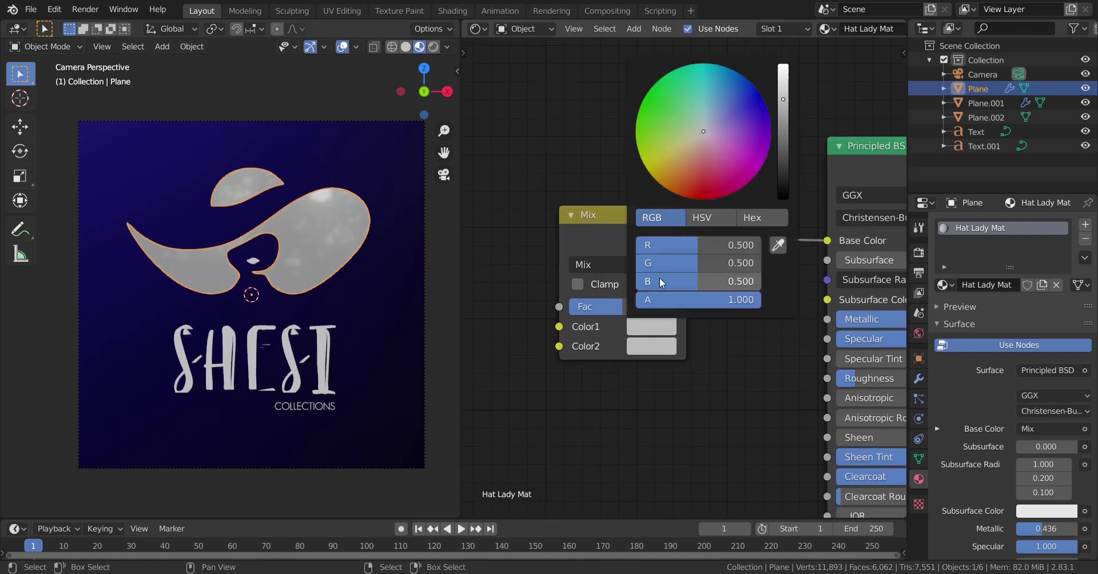
{"action": "left_click", "coordinate": [696, 243]}
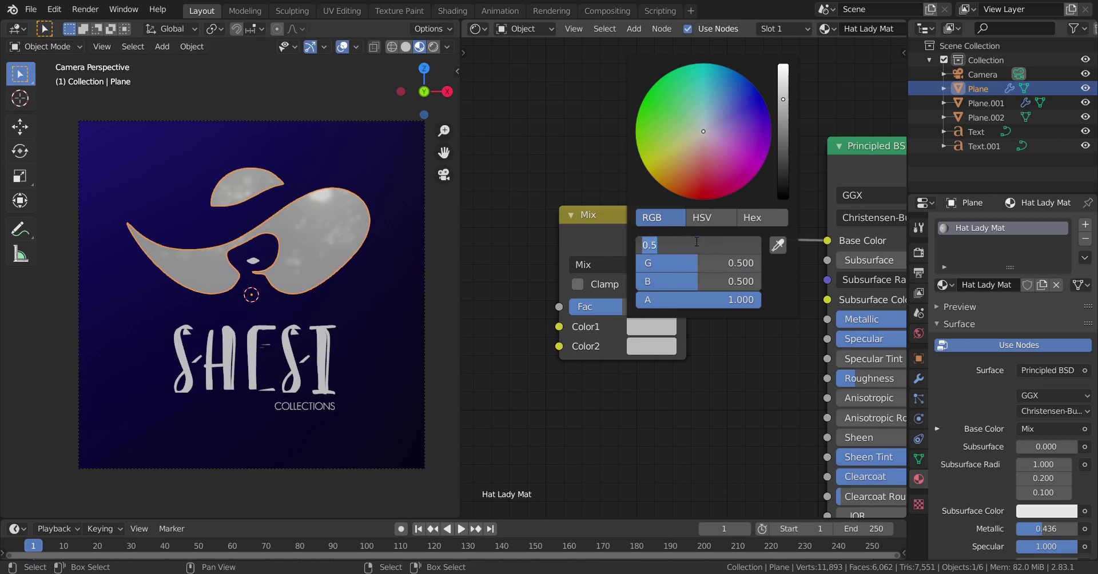
{"action": "type", "text": "0.799"}
{"action": "key", "text": "Tab"}
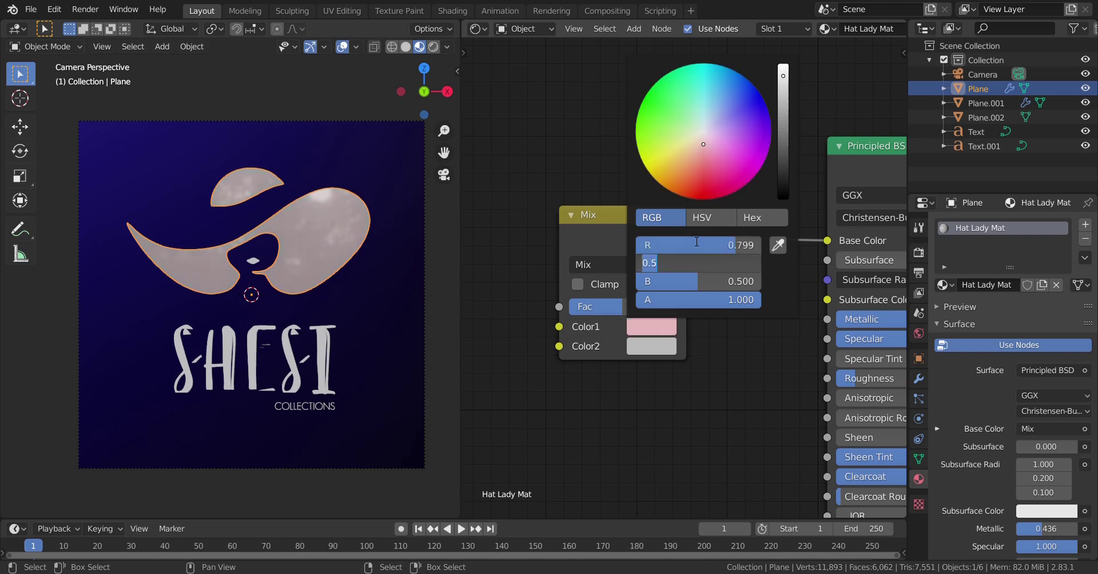
{"action": "type", "text": "0"}
{"action": "key", "text": "Tab"}
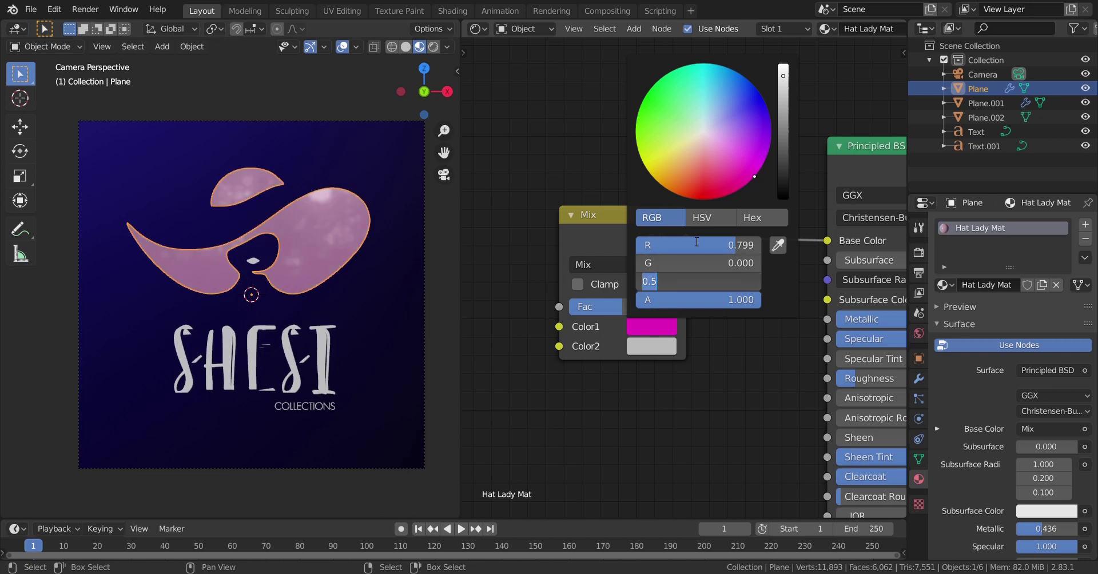
{"action": "type", "text": "0.078"}
{"action": "key", "text": "Return"}
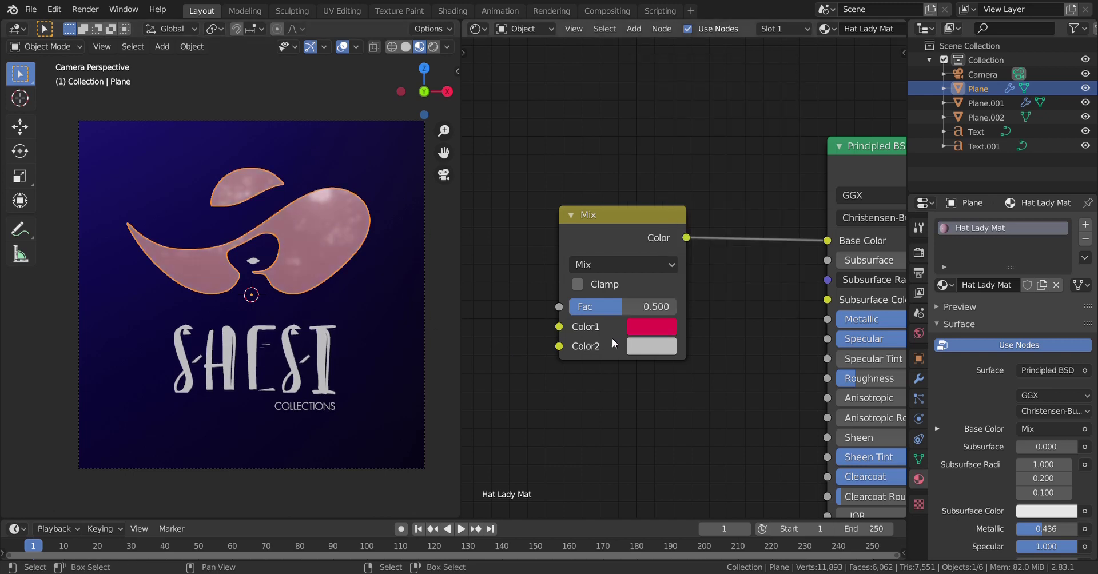
- Set the Mix node's Color2 red value to 0 and its green value to 0.008
{"action": "left_click", "coordinate": [666, 347]}
{"action": "left_click", "coordinate": [686, 265]}
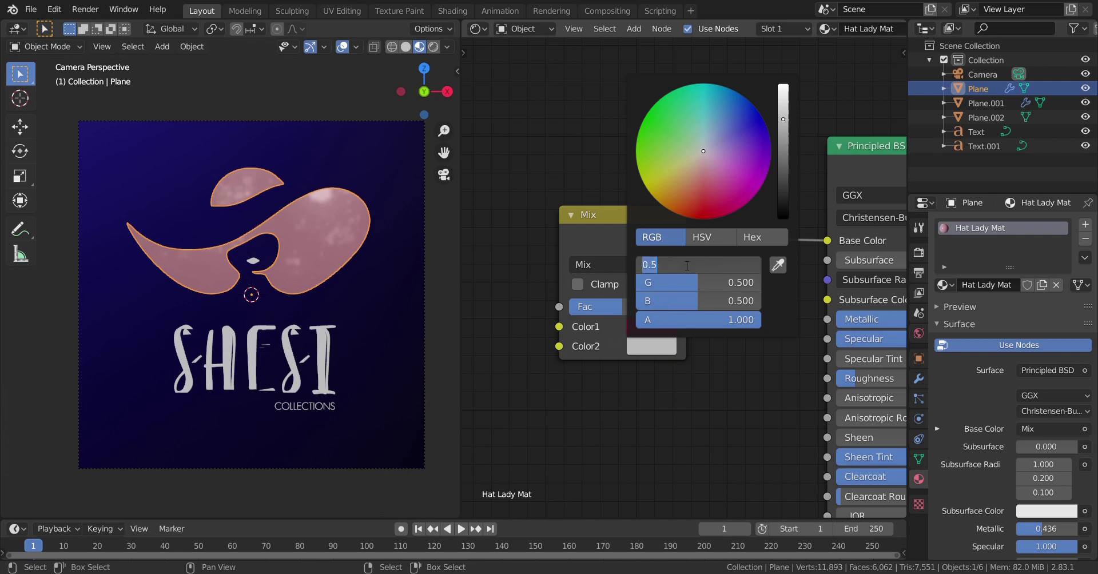
{"action": "type", "text": "0"}
{"action": "key", "text": "Tab"}
{"action": "type", "text": "0.008"}
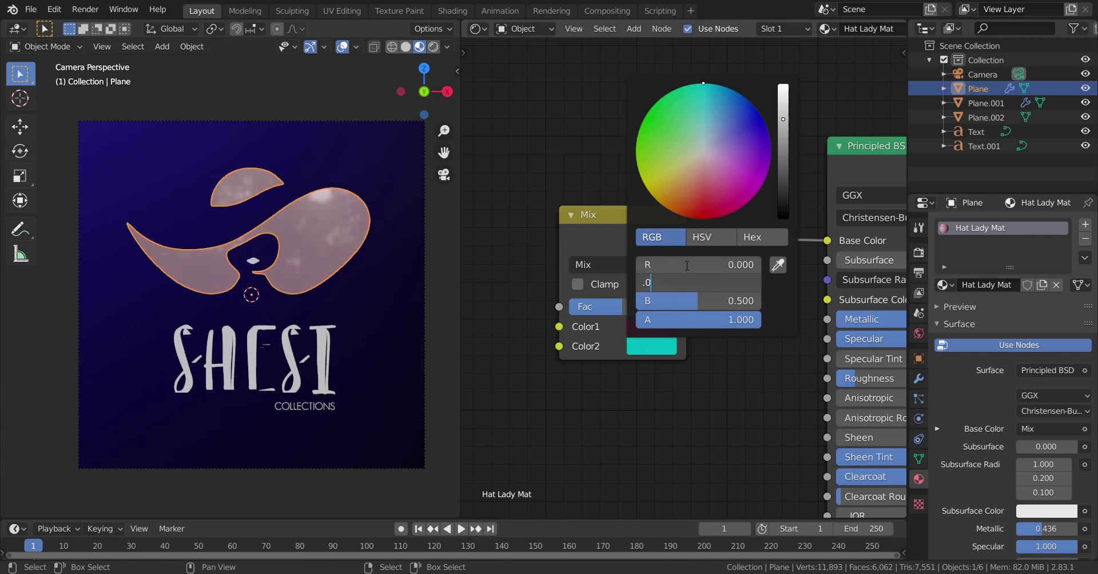
{"action": "key", "text": "Tab"}
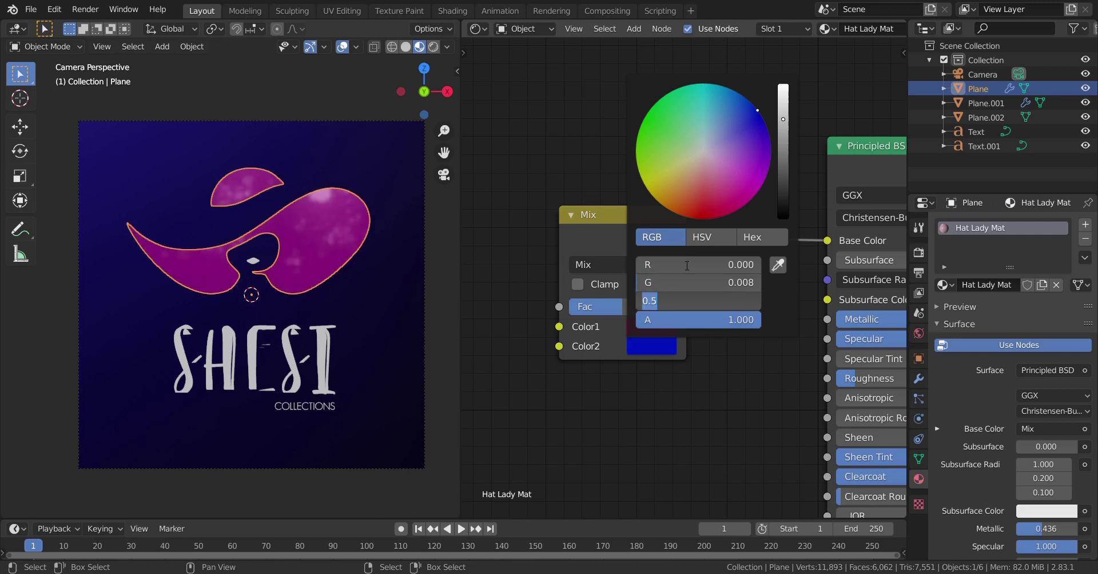
{"action": "key", "text": "Return"}
- Add a ColorRamp node before the Mix node and connect its Color output to the Mix node's Fac input
{"action": "scroll", "coordinate": [657, 286], "scroll_direction": "down", "scroll_amount": 2}
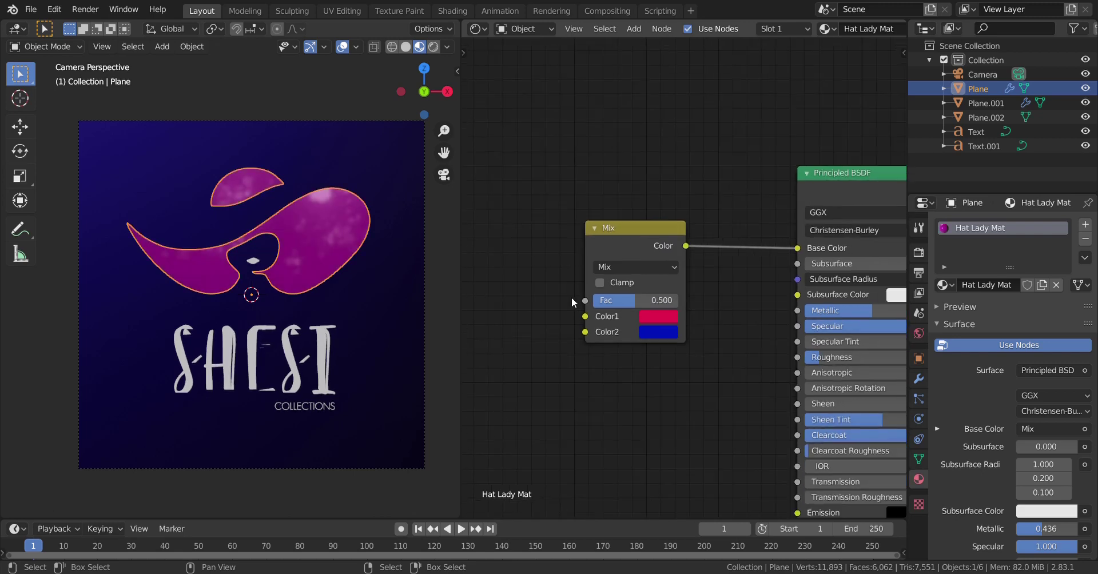
{"action": "middle_click_drag", "start_coordinate": [581, 326], "coordinate": [734, 313]}
{"action": "scroll", "coordinate": [702, 297], "scroll_direction": "left", "scroll_amount": 3}
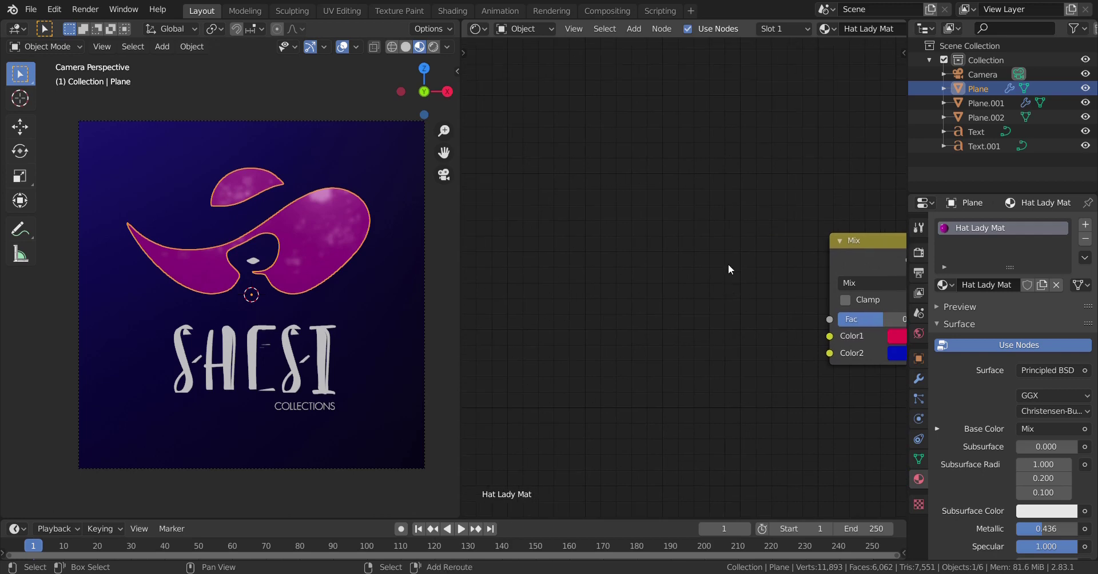
{"action": "key", "text": "shift+a"}
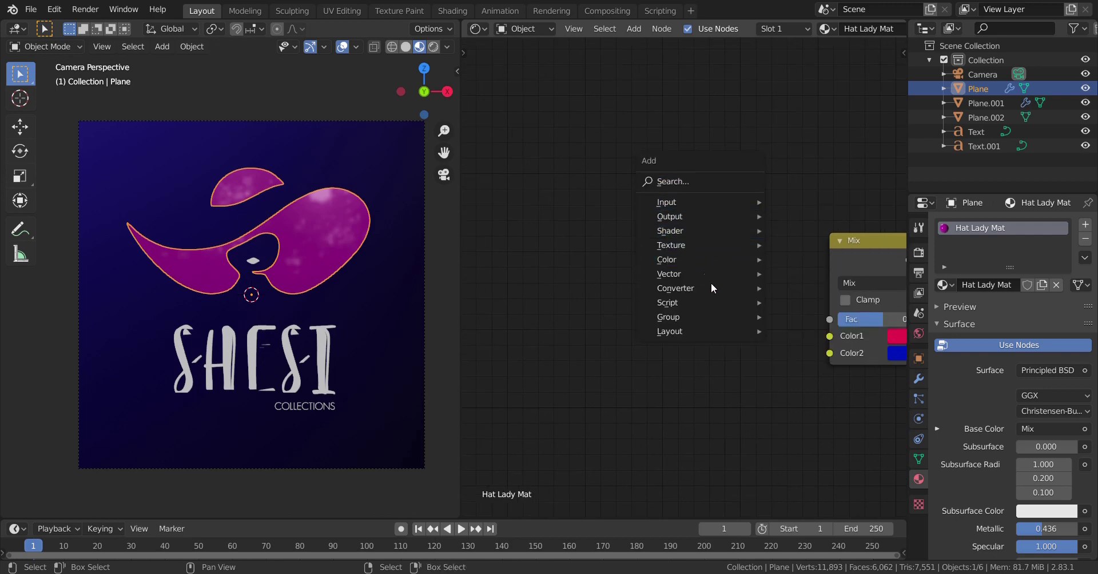
{"action": "mouse_move", "coordinate": [711, 286]}
{"action": "left_click", "coordinate": [820, 318]}
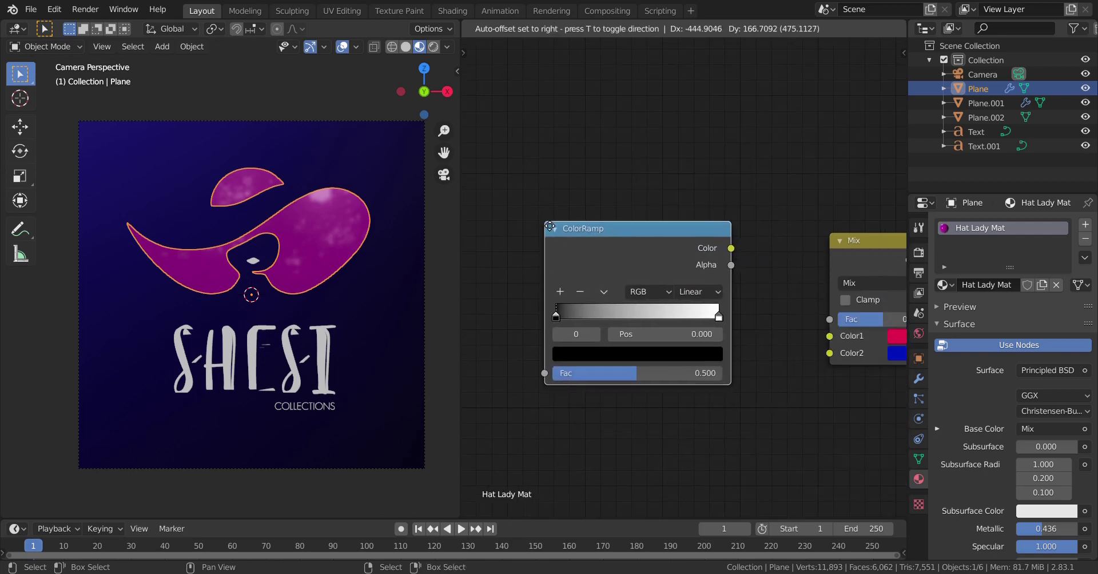
{"action": "left_click", "coordinate": [685, 241]}
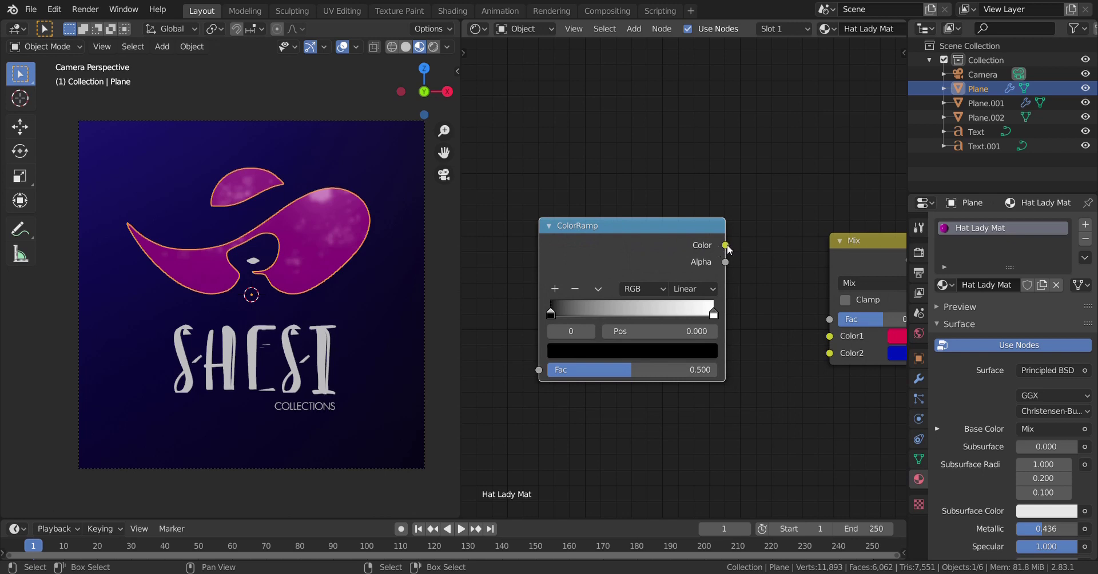
{"action": "left_click_drag", "start_coordinate": [725, 246], "coordinate": [830, 320]}
- Set the ColorRamp's interpolation to Ease and the white stop's position to 0.036
{"action": "middle_click_drag", "start_coordinate": [707, 299], "coordinate": [754, 330]}
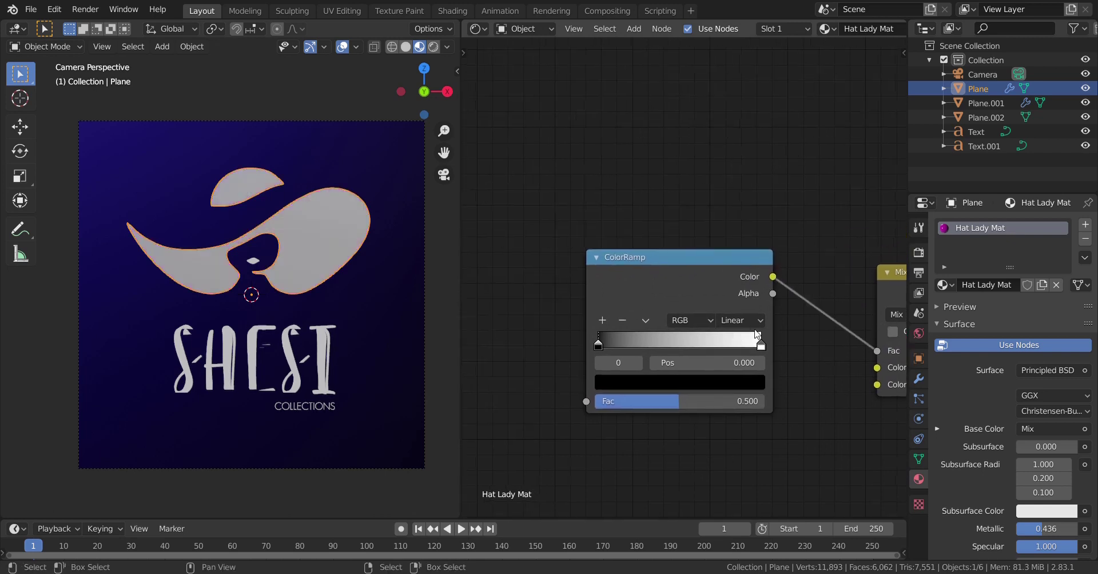
{"action": "scroll", "coordinate": [757, 334], "scroll_direction": "up", "scroll_amount": 2}
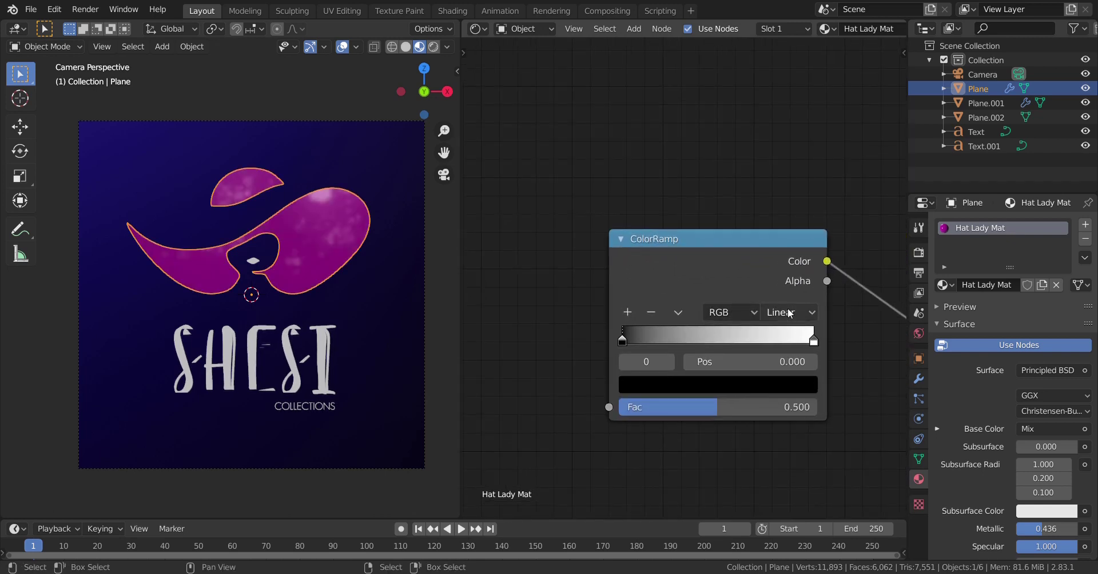
{"action": "left_click", "coordinate": [789, 313]}
{"action": "left_click", "coordinate": [779, 335]}
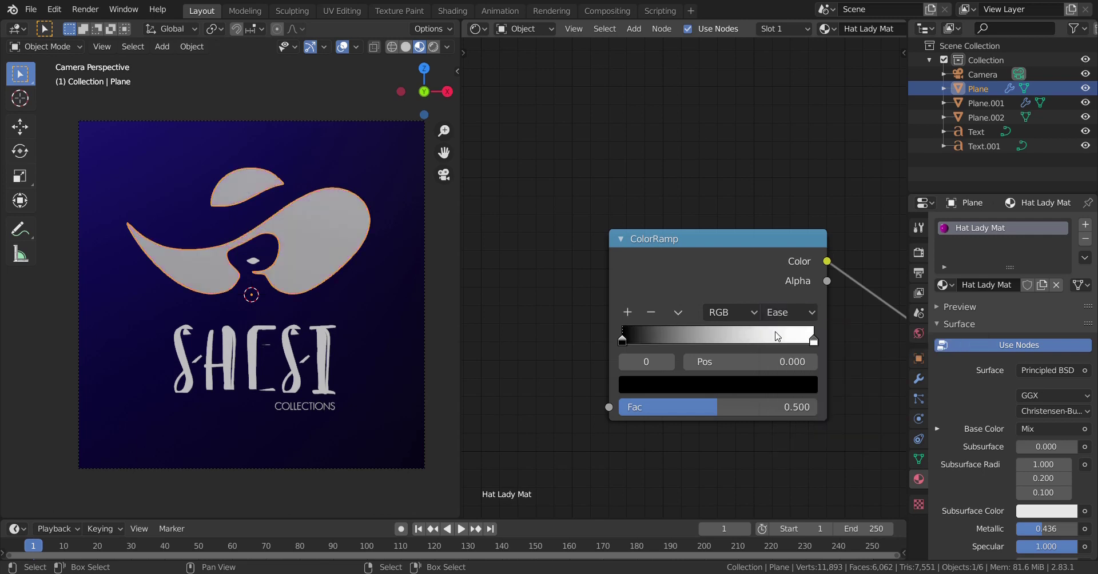
{"action": "scroll", "coordinate": [777, 336], "scroll_direction": "up", "scroll_amount": 1}
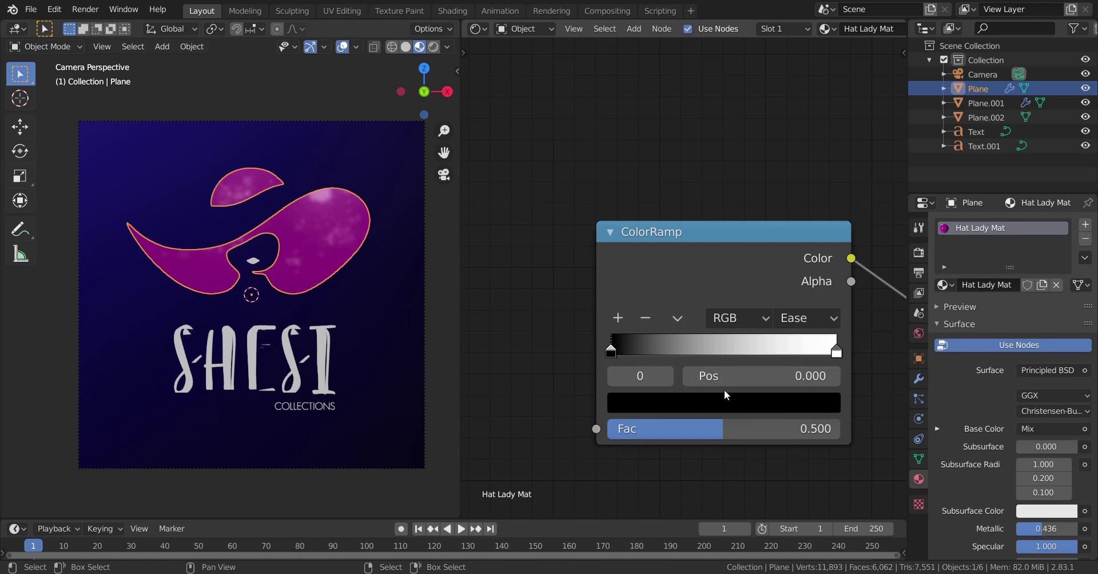
{"action": "left_click", "coordinate": [836, 350]}
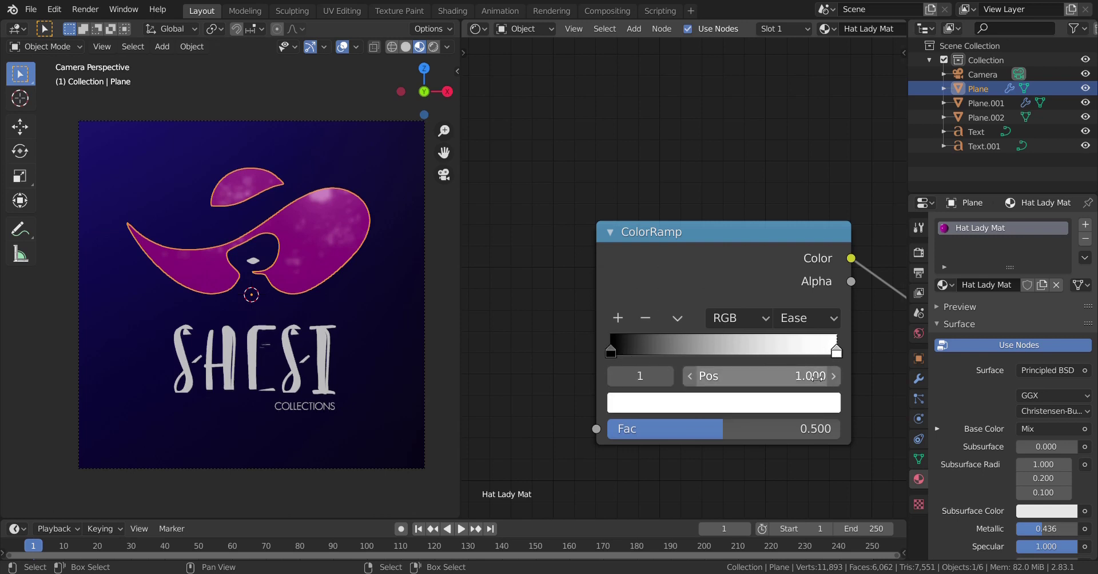
{"action": "left_click", "coordinate": [794, 383]}
{"action": "type", "text": ".036"}
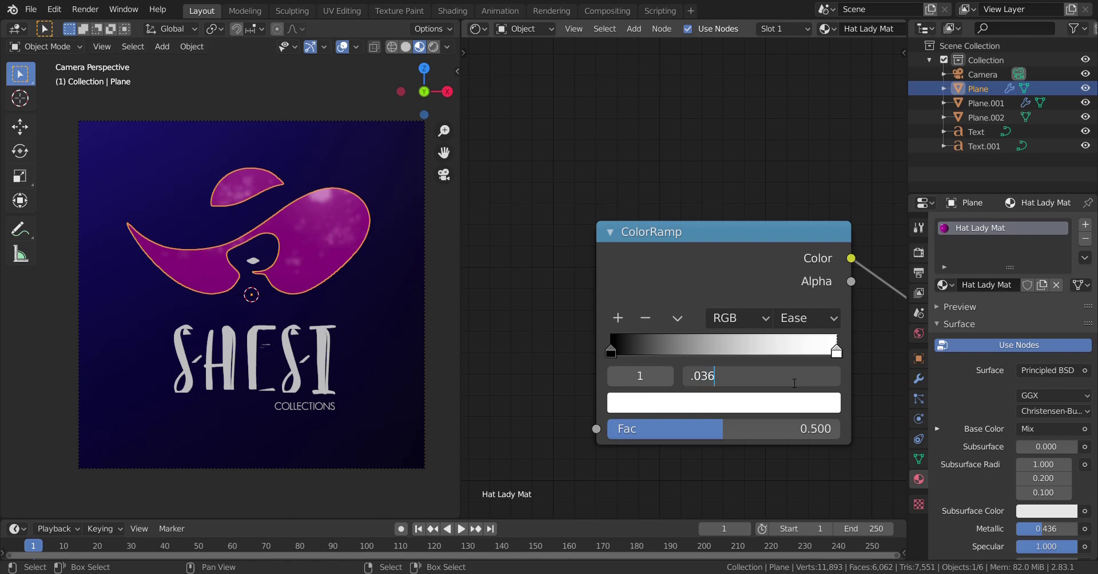
{"action": "key", "text": "Return"}
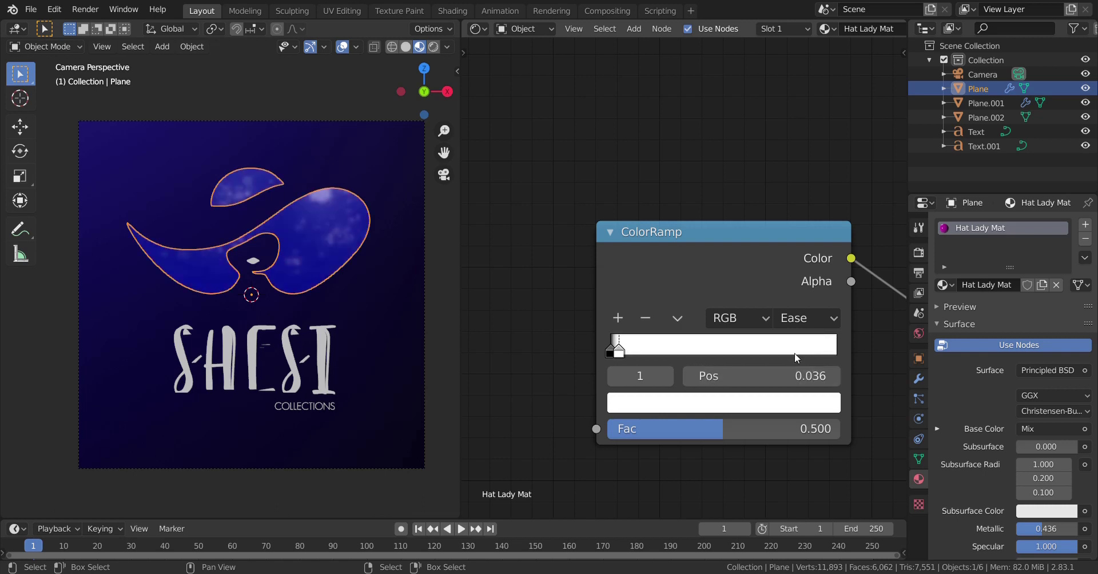
- Add a Layer Weight node before the ColorRamp and connect its Facing output to the ColorRamp's Fac input
{"action": "scroll", "coordinate": [795, 379], "scroll_direction": "down", "scroll_amount": 2}
{"action": "scroll", "coordinate": [760, 395], "scroll_direction": "down", "scroll_amount": 6, "text": "ctrl"}
{"action": "scroll", "coordinate": [715, 388], "scroll_direction": "up", "scroll_amount": 1, "text": "ctrl"}
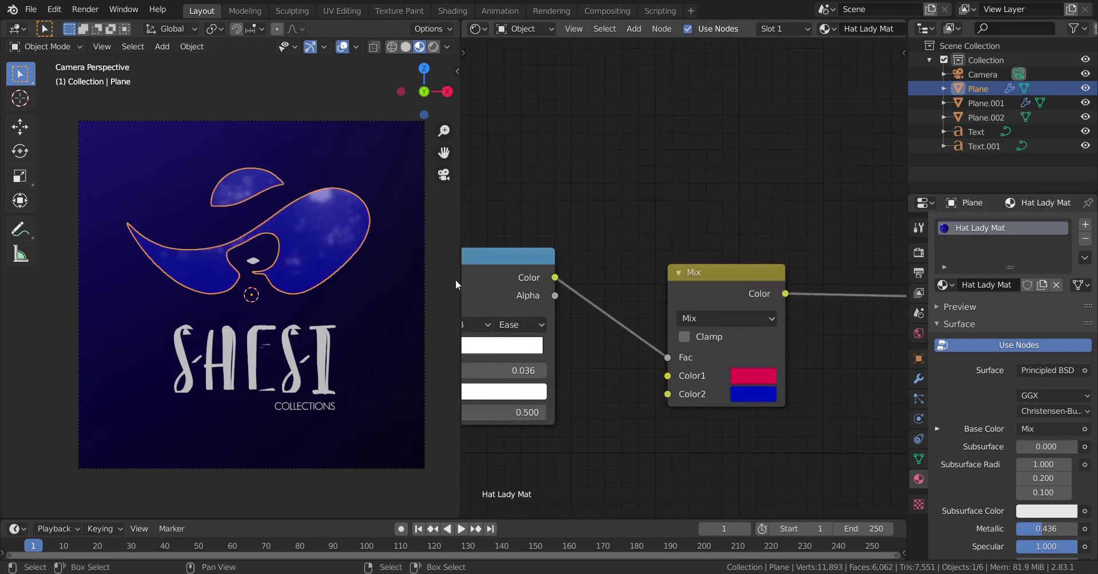
{"action": "scroll", "coordinate": [492, 257], "scroll_direction": "up", "scroll_amount": 4, "text": "ctrl"}
{"action": "middle_click_drag", "start_coordinate": [462, 319], "coordinate": [683, 334]}
{"action": "scroll", "coordinate": [652, 326], "scroll_direction": "down", "scroll_amount": 1}
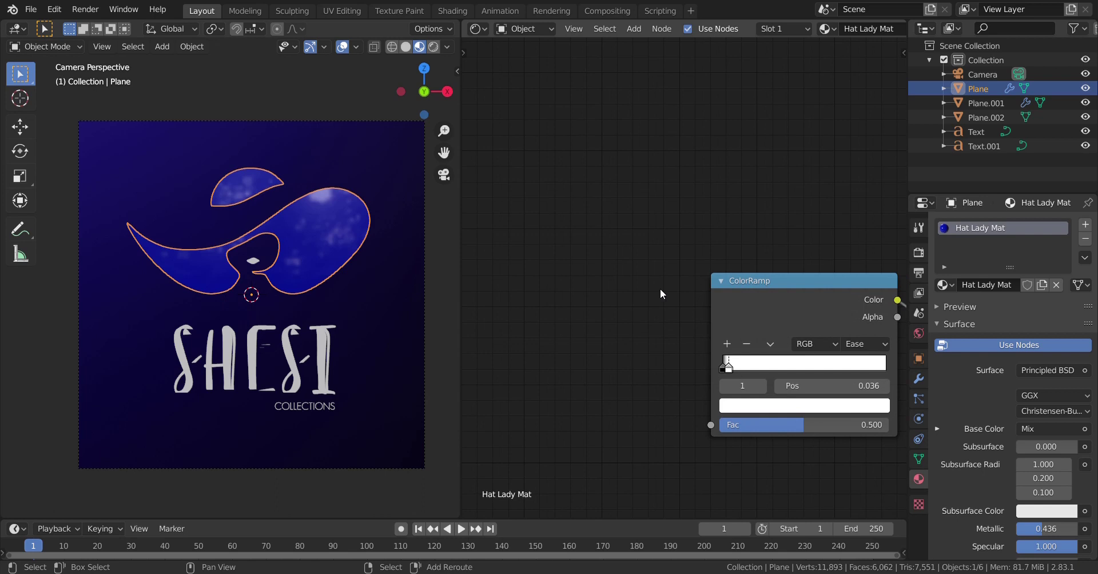
{"action": "key", "text": "shift+a"}
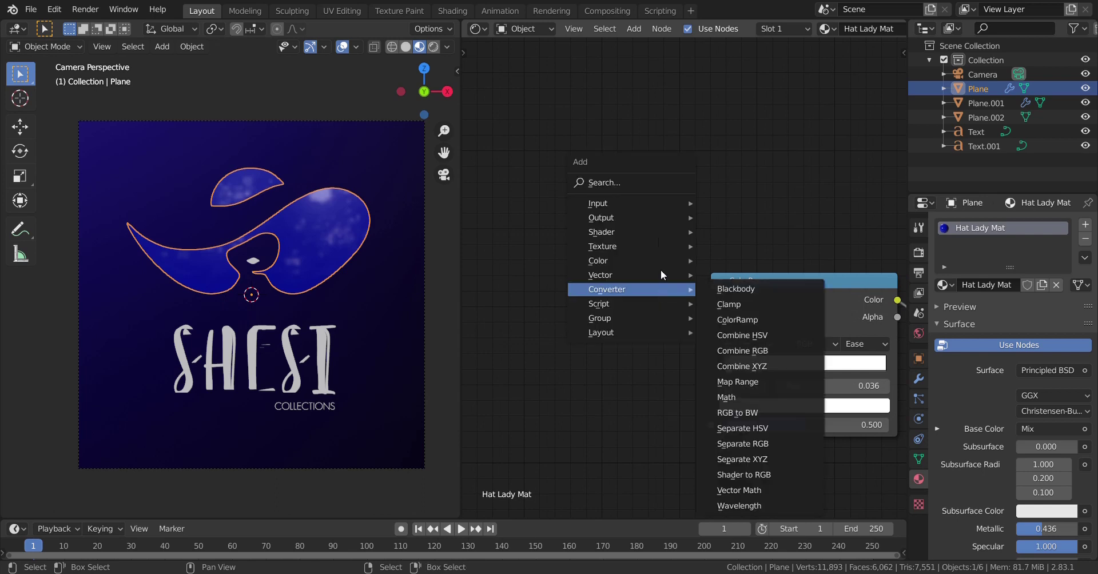
{"action": "left_click", "coordinate": [597, 183]}
{"action": "type", "text": "layer"}
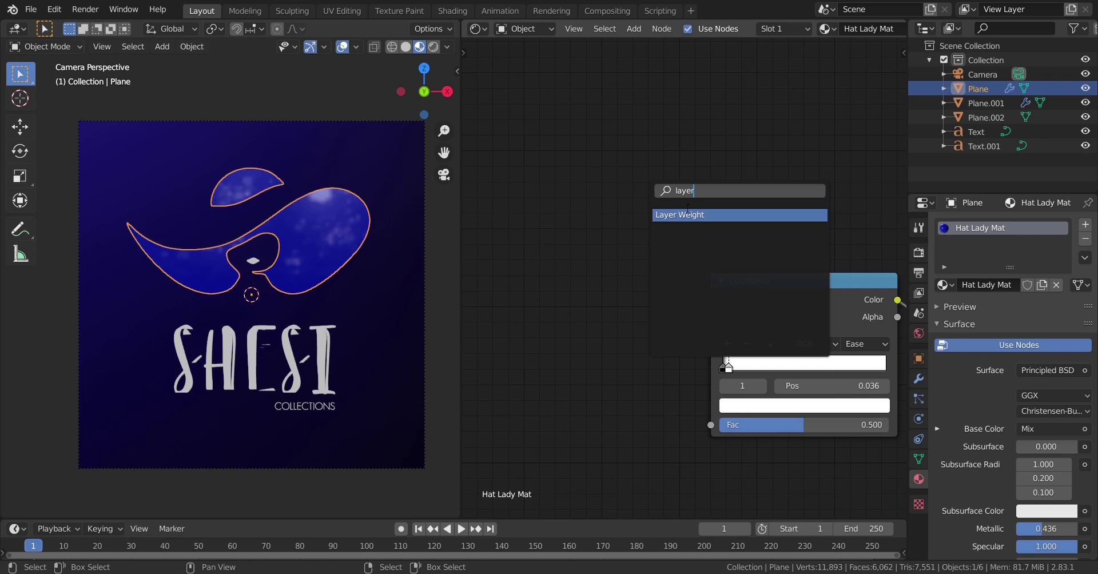
{"action": "key", "text": "Return"}
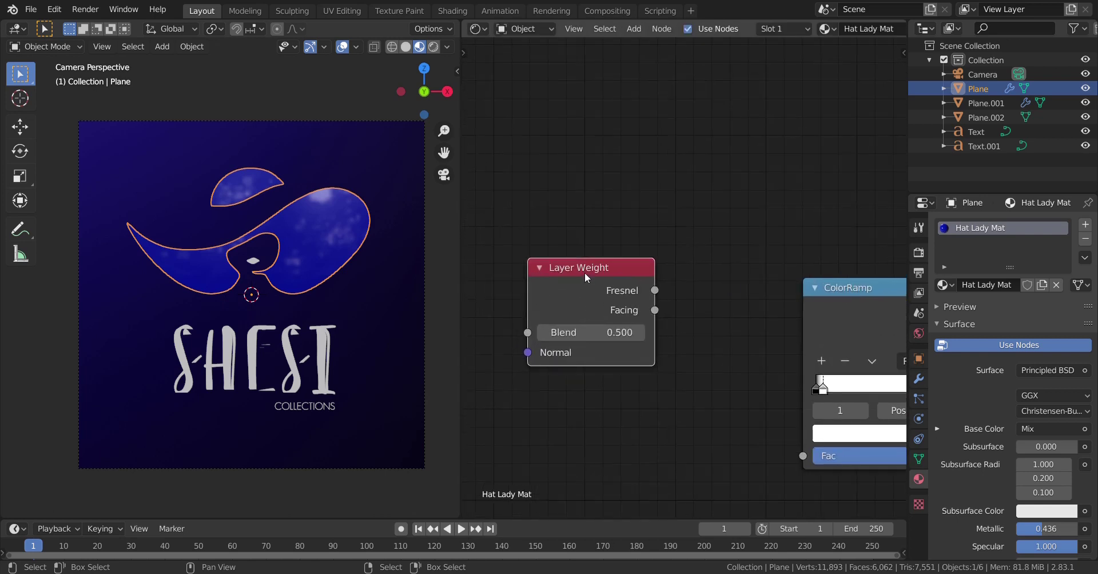
{"action": "left_click", "coordinate": [578, 300]}
{"action": "scroll", "coordinate": [578, 303], "scroll_direction": "up", "scroll_amount": 1}
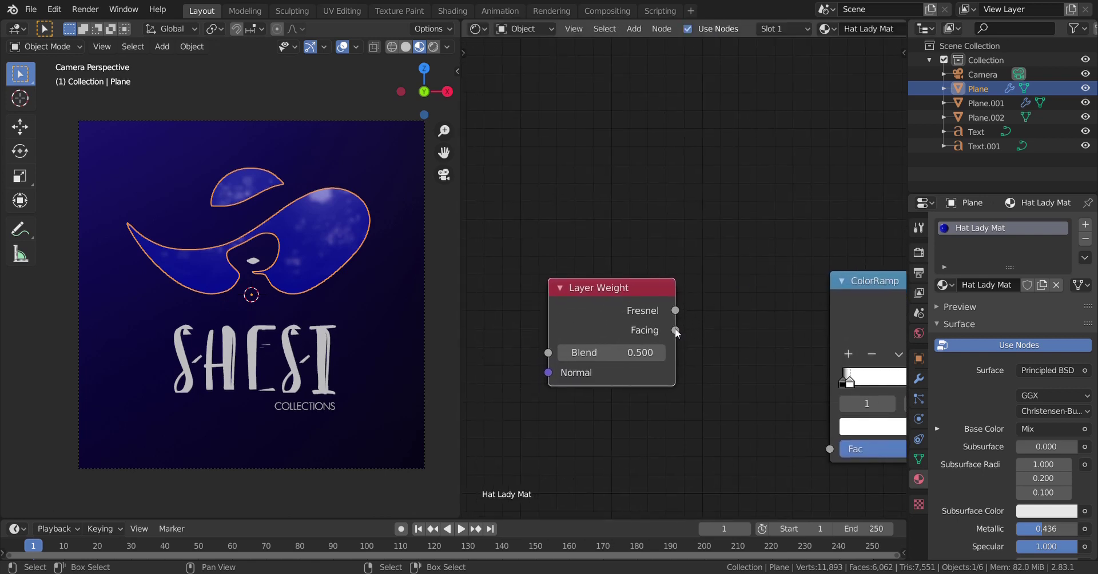
{"action": "left_click_drag", "start_coordinate": [674, 330], "coordinate": [846, 444]}
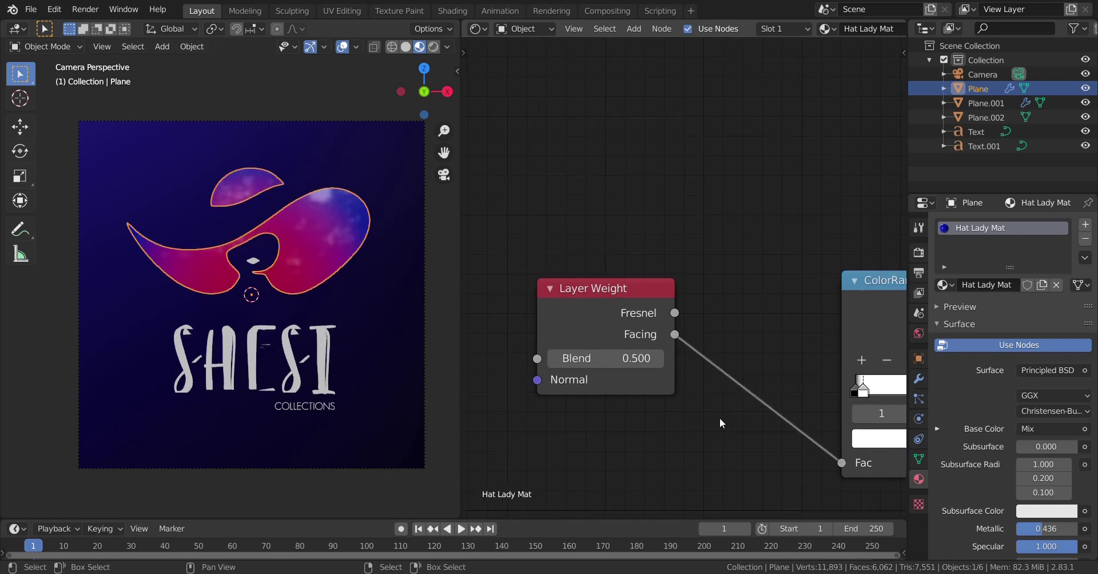
- Set the Layer Weight node's Blend to 0.4
{"action": "scroll", "coordinate": [603, 366], "scroll_direction": "up", "scroll_amount": 2}
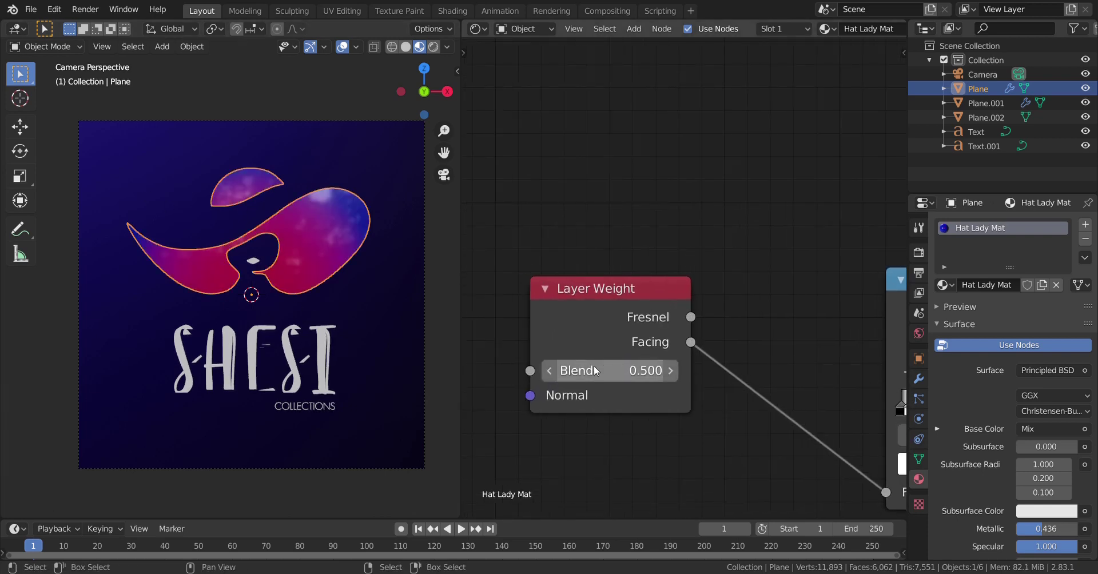
{"action": "left_click", "coordinate": [599, 370]}
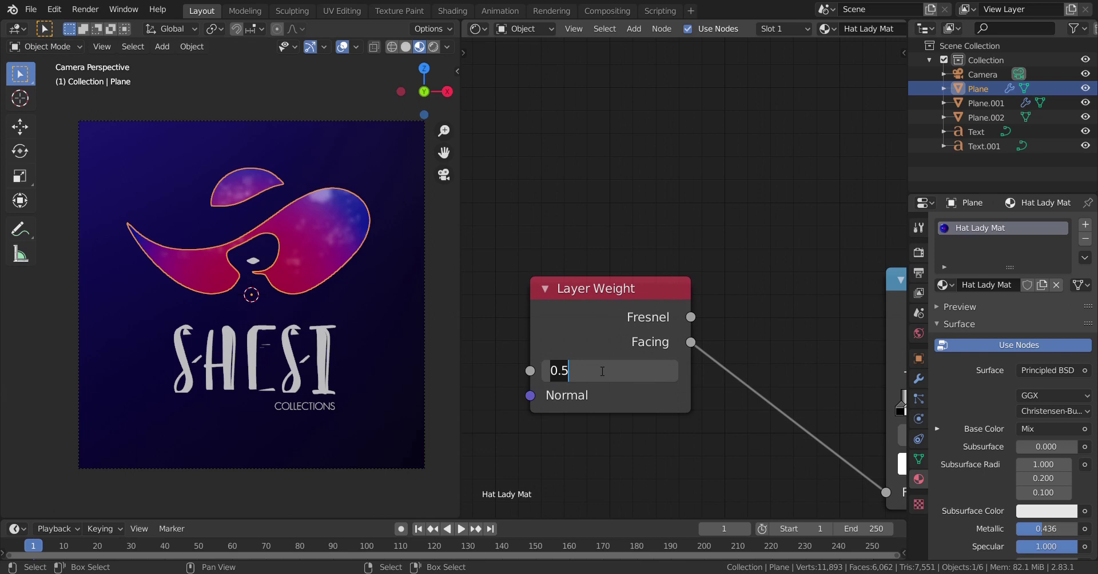
{"action": "key", "text": "BackSpace"}
{"action": "key", "text": "Return"}
{"action": "left_click", "coordinate": [595, 370]}
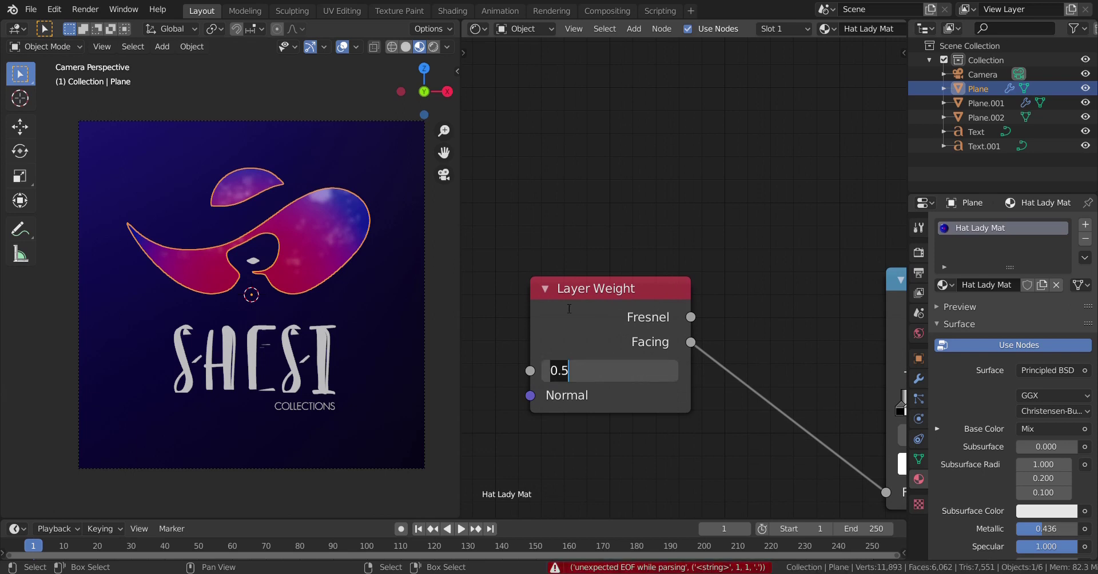
{"action": "type", "text": "0.4"}
{"action": "key", "text": "Return"}
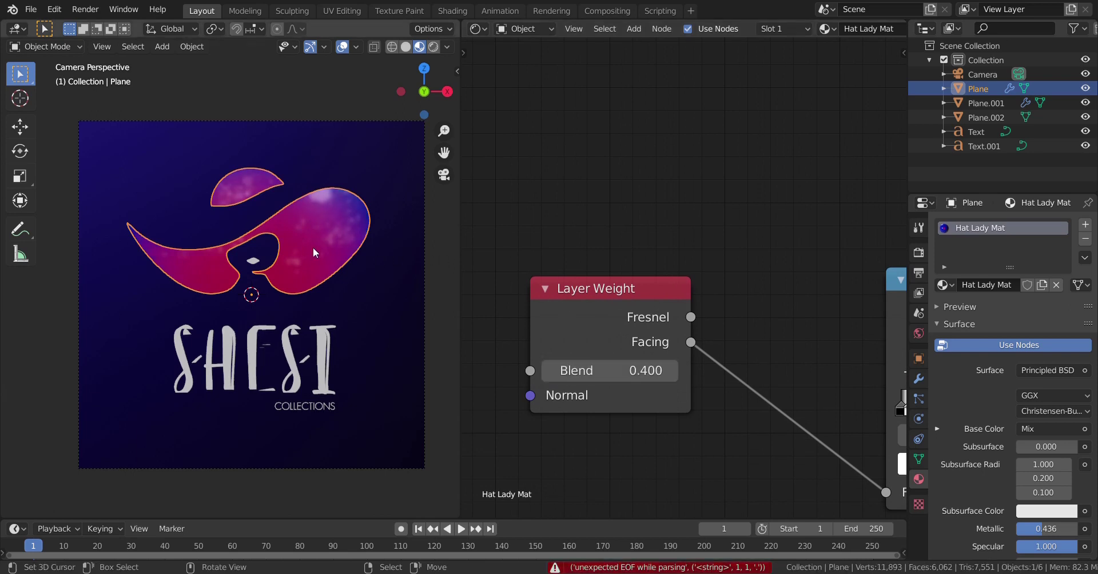
{"action": "scroll", "coordinate": [800, 377], "scroll_direction": "down", "scroll_amount": 1}
{"action": "middle_click_drag", "start_coordinate": [903, 388], "coordinate": [693, 343]}
{"action": "scroll", "coordinate": [769, 371], "scroll_direction": "down", "scroll_amount": 3}
{"action": "scroll", "coordinate": [696, 343], "scroll_direction": "down", "scroll_amount": 2}
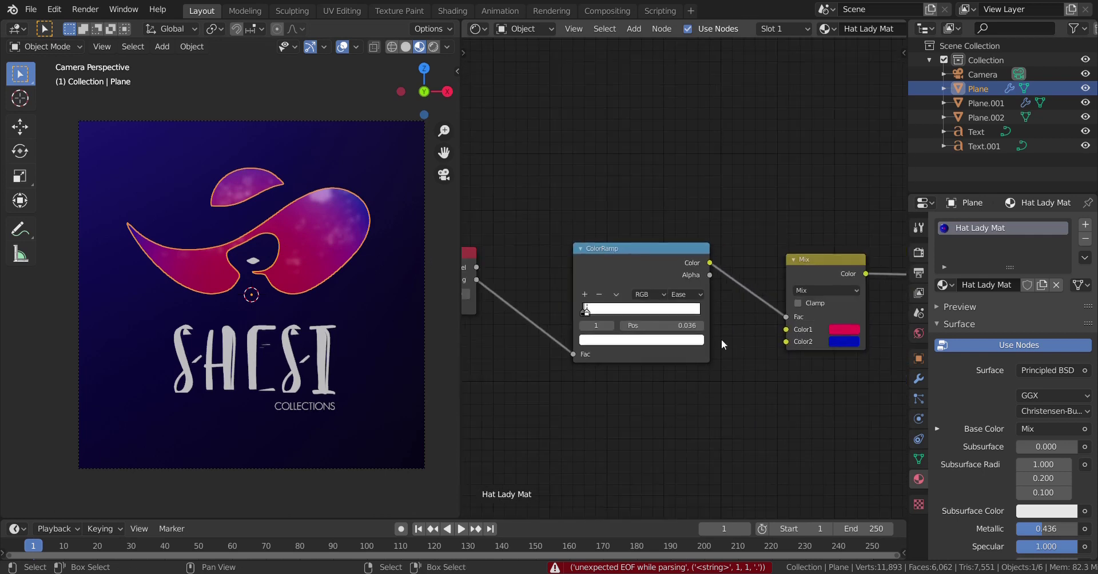
{"action": "middle_click_drag", "start_coordinate": [855, 360], "coordinate": [621, 302]}
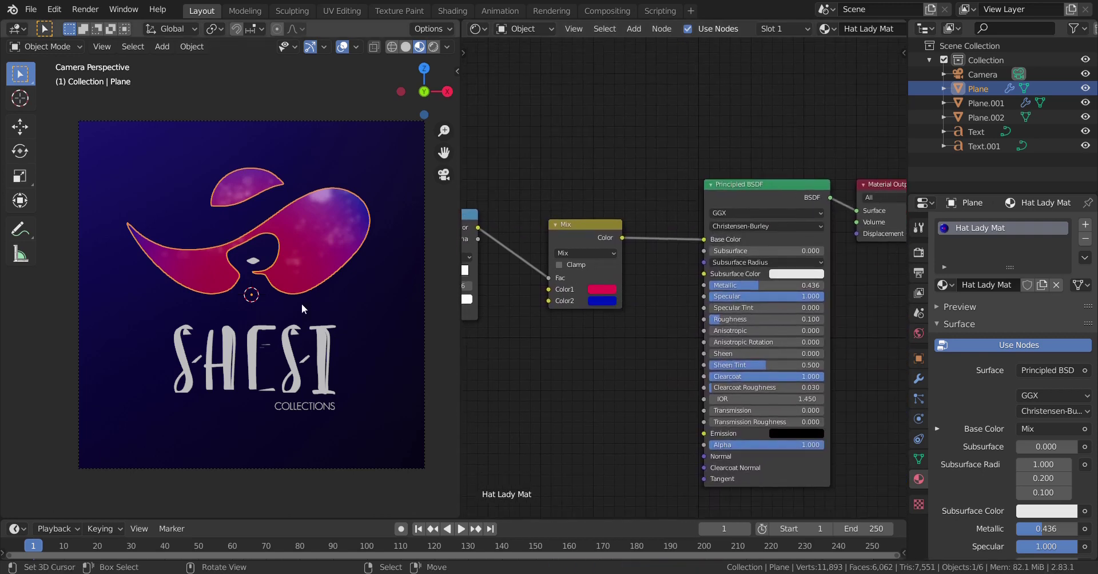
- Create a new material named Gold on the SHESI text object
{"action": "left_click", "coordinate": [255, 262]}
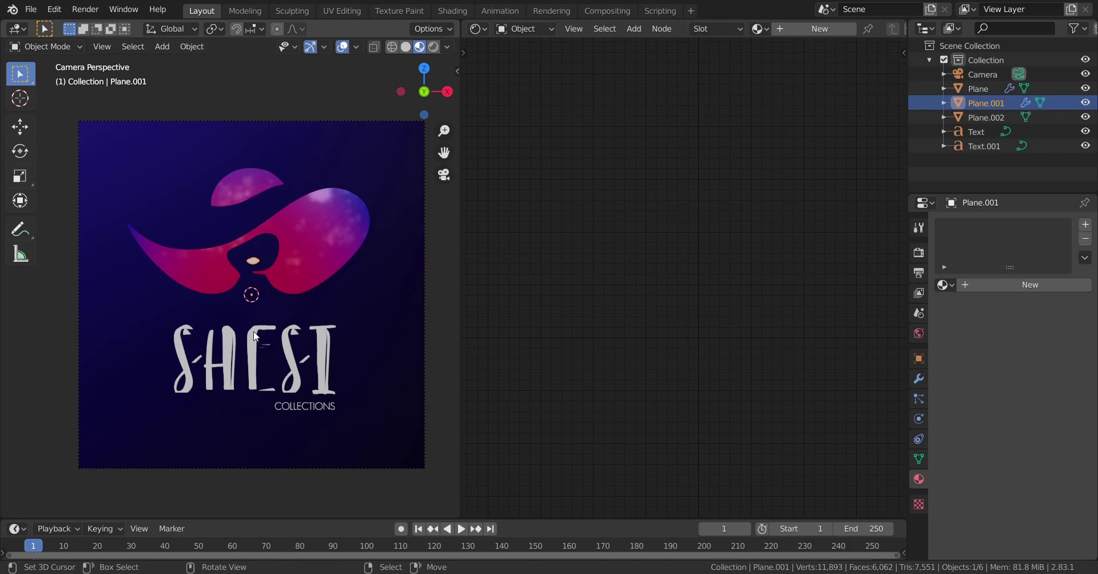
{"action": "left_click", "coordinate": [235, 385]}
{"action": "scroll", "coordinate": [297, 393], "scroll_direction": "up", "scroll_amount": 1}
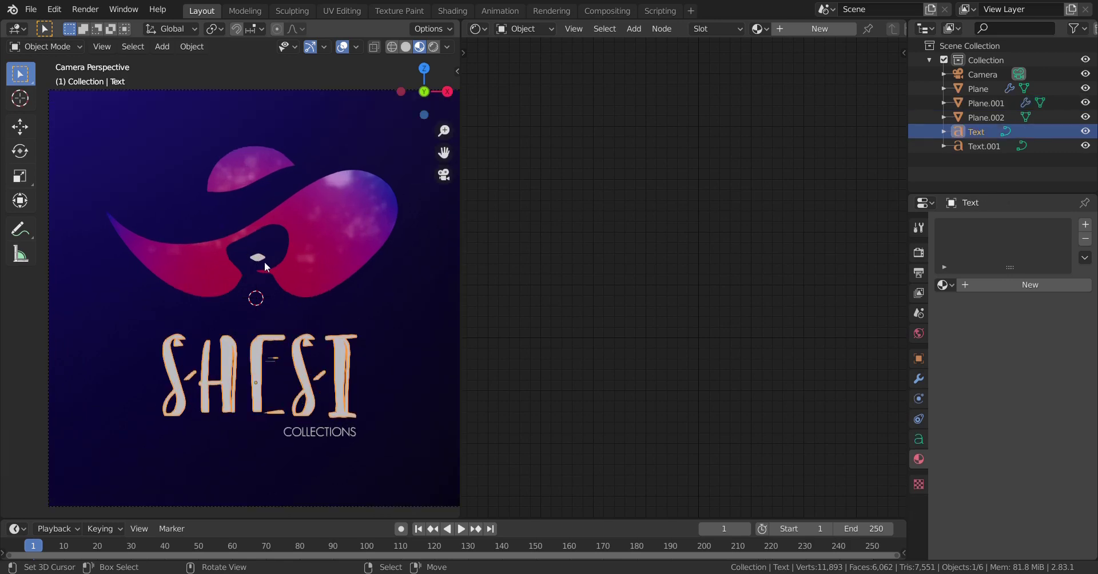
{"action": "left_click", "coordinate": [985, 289]}
{"action": "left_click", "coordinate": [984, 286]}
{"action": "type", "text": "Go"}
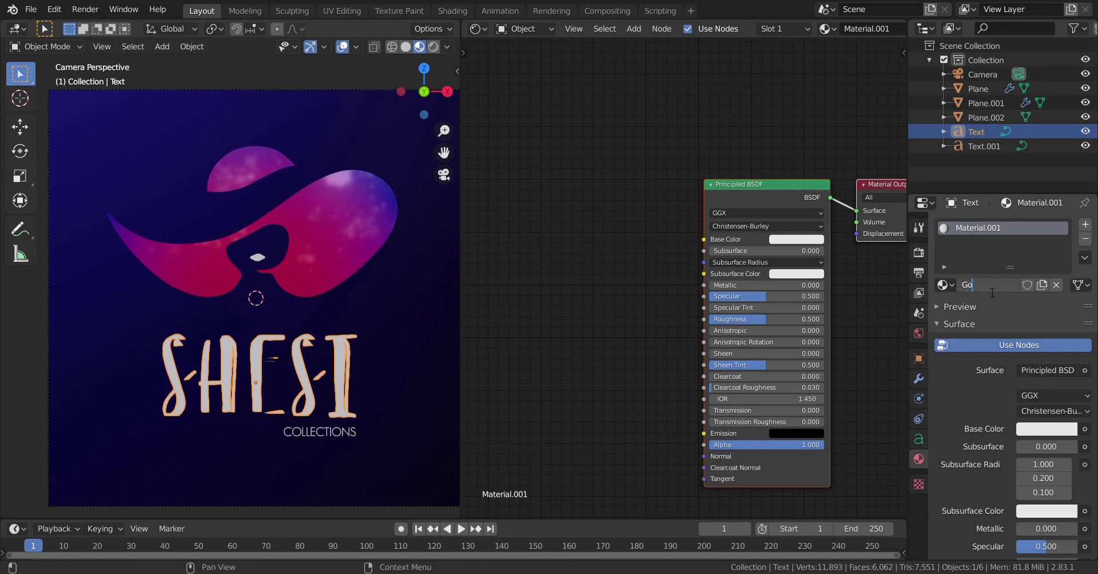
{"action": "type", "text": "ls"}
{"action": "key", "text": "BackSpace"}
{"action": "type", "text": "d"}
{"action": "key", "text": "Return"}
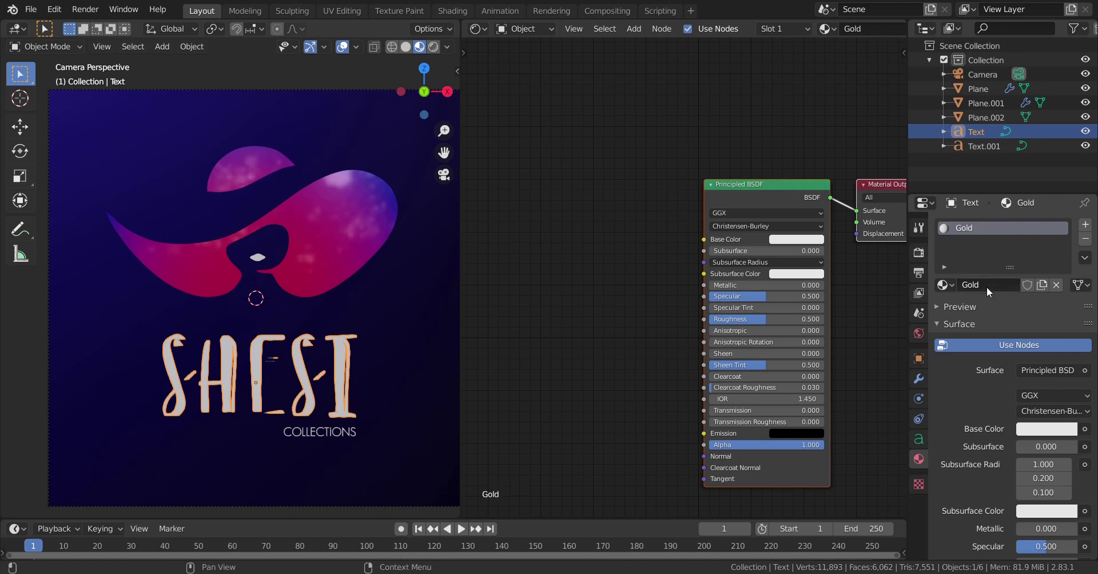
- Set the Gold material's Metallic to 1.000 and its Roughness to 0.1 on the Principled BSDF node
{"action": "scroll", "coordinate": [639, 341], "scroll_direction": "up", "scroll_amount": 2}
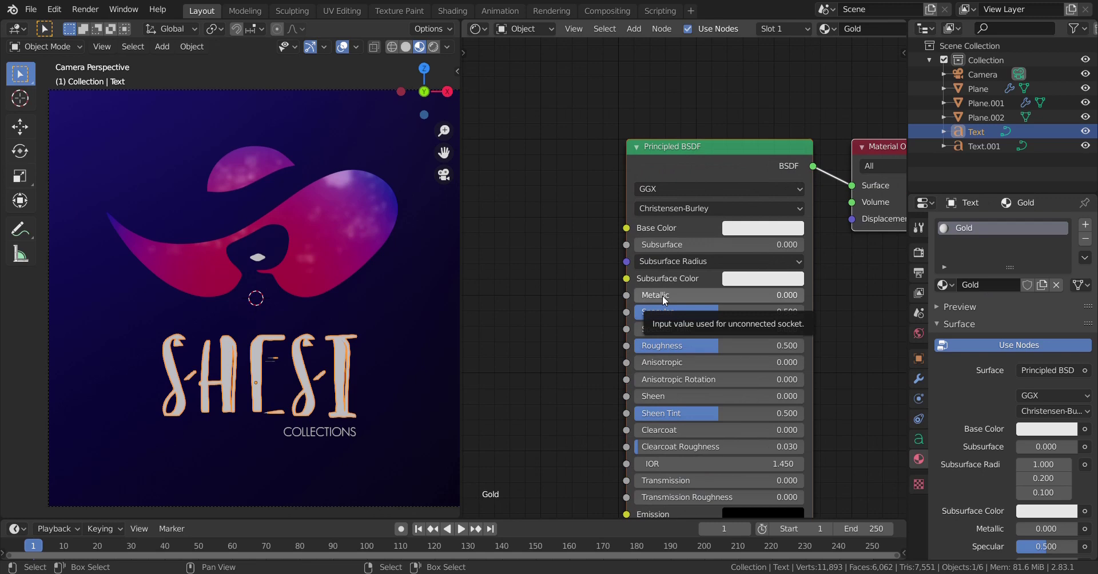
{"action": "left_click_drag", "start_coordinate": [662, 296], "coordinate": [804, 295]}
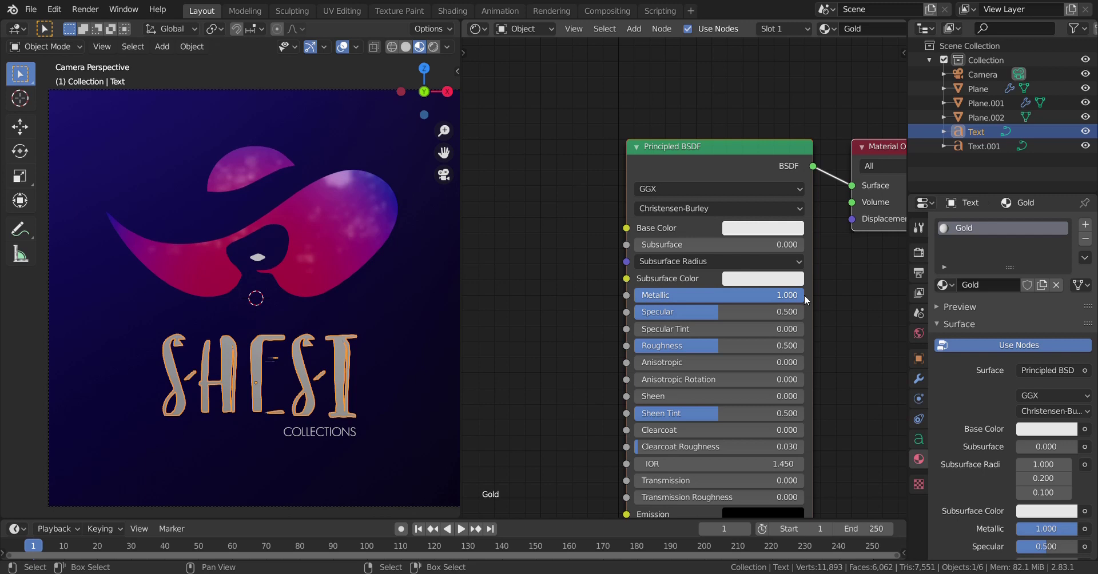
{"action": "left_click", "coordinate": [704, 346]}
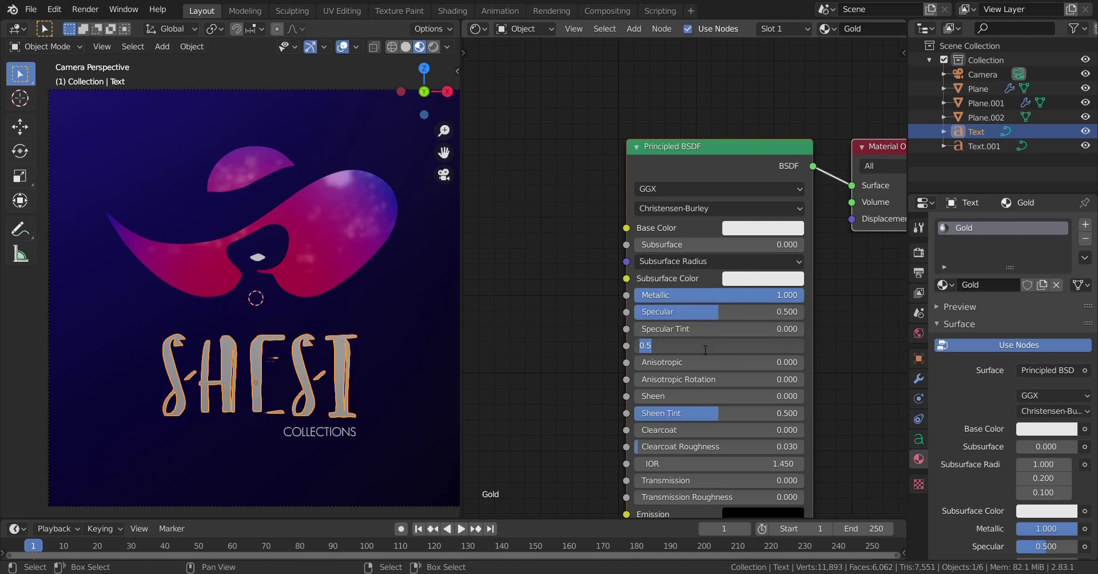
{"action": "type", "text": "0.1"}
{"action": "key", "text": "Return"}
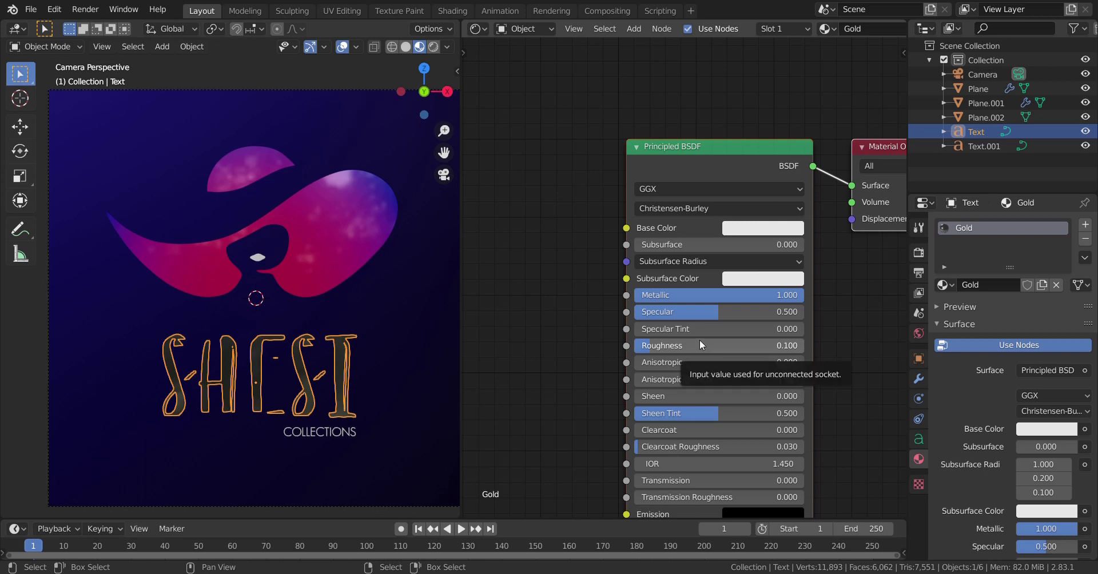
- Give the Gold material an orange-gold Base Color by setting G to 0.366 and B to 0.175
{"action": "left_click", "coordinate": [741, 231]}
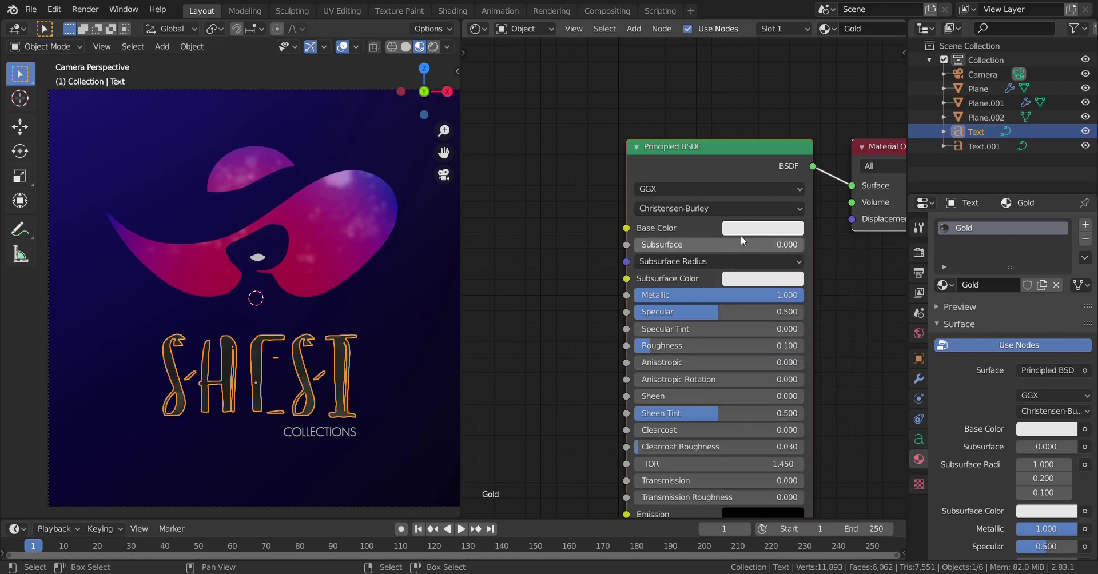
{"action": "left_click", "coordinate": [741, 234]}
{"action": "left_click", "coordinate": [773, 397]}
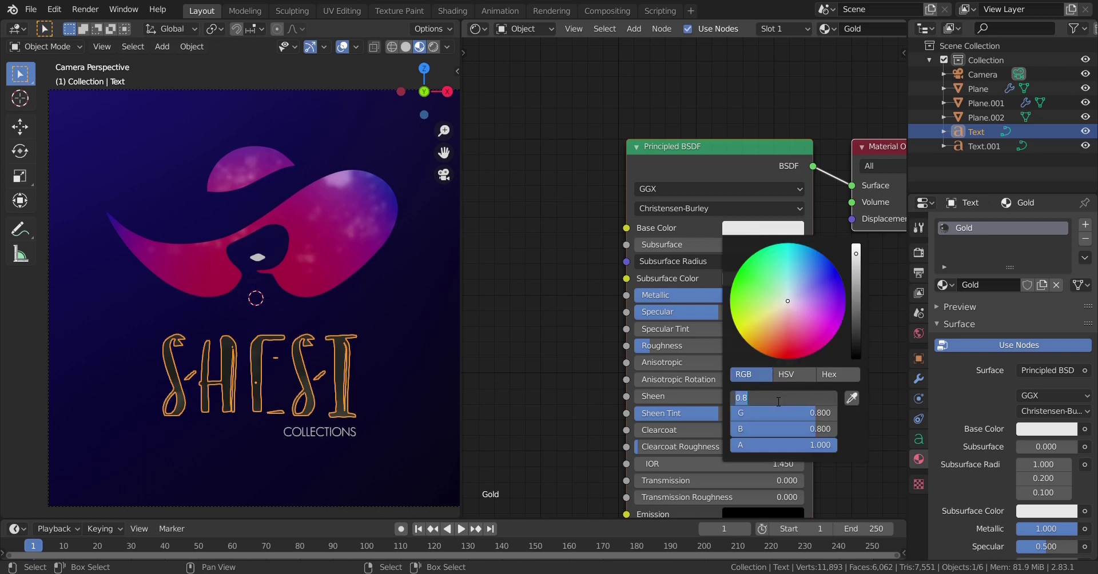
{"action": "key", "text": "Tab"}
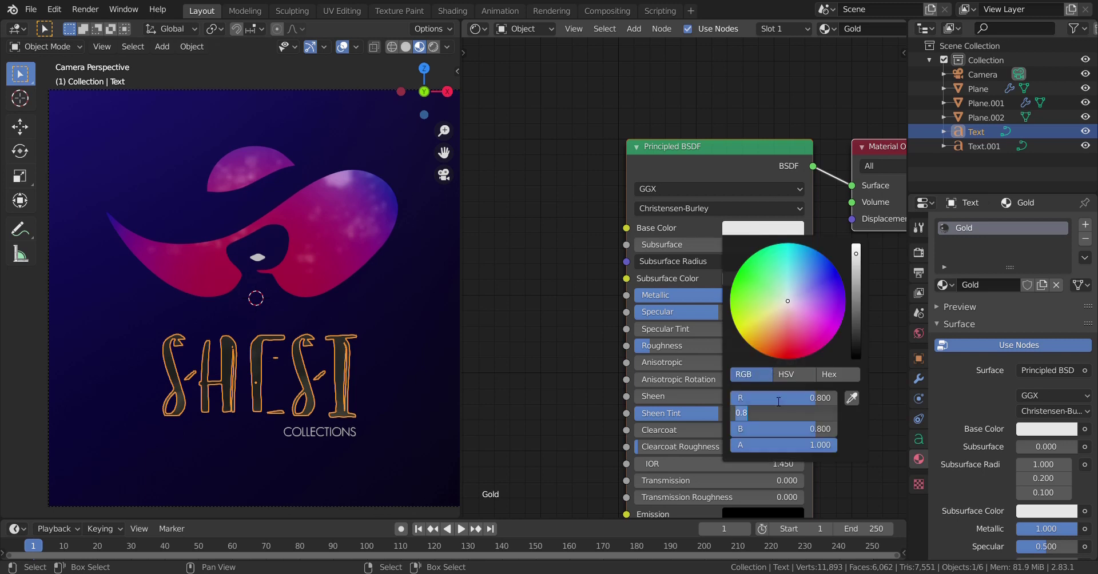
{"action": "type", "text": ".366"}
{"action": "key", "text": "Tab"}
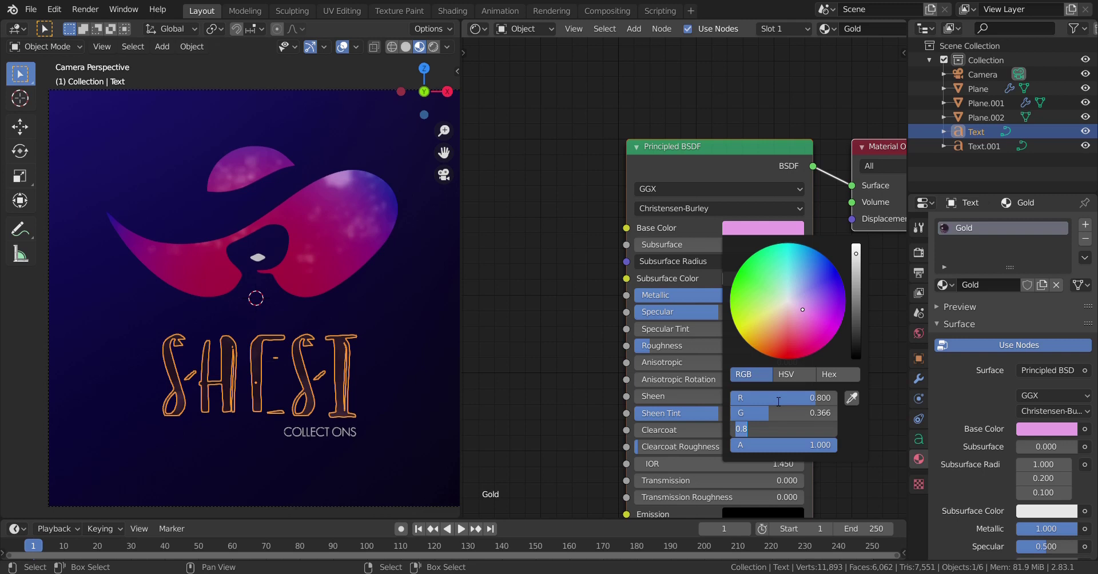
{"action": "key", "text": "BackSpace"}
{"action": "type", "text": ".175"}
{"action": "key", "text": "Return"}
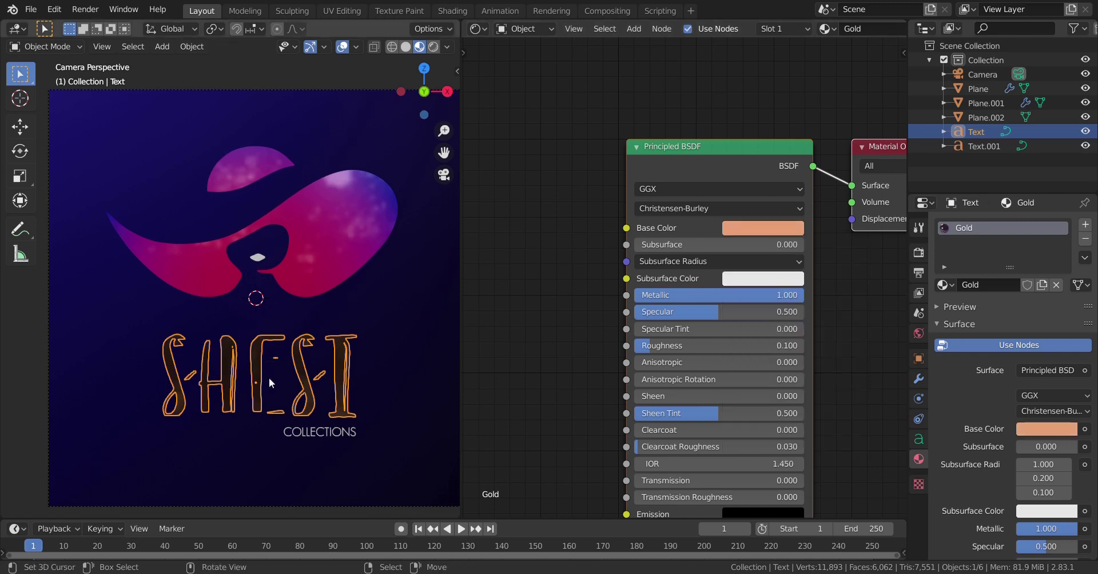
{"action": "scroll", "coordinate": [677, 294], "scroll_direction": "down", "scroll_amount": 2}
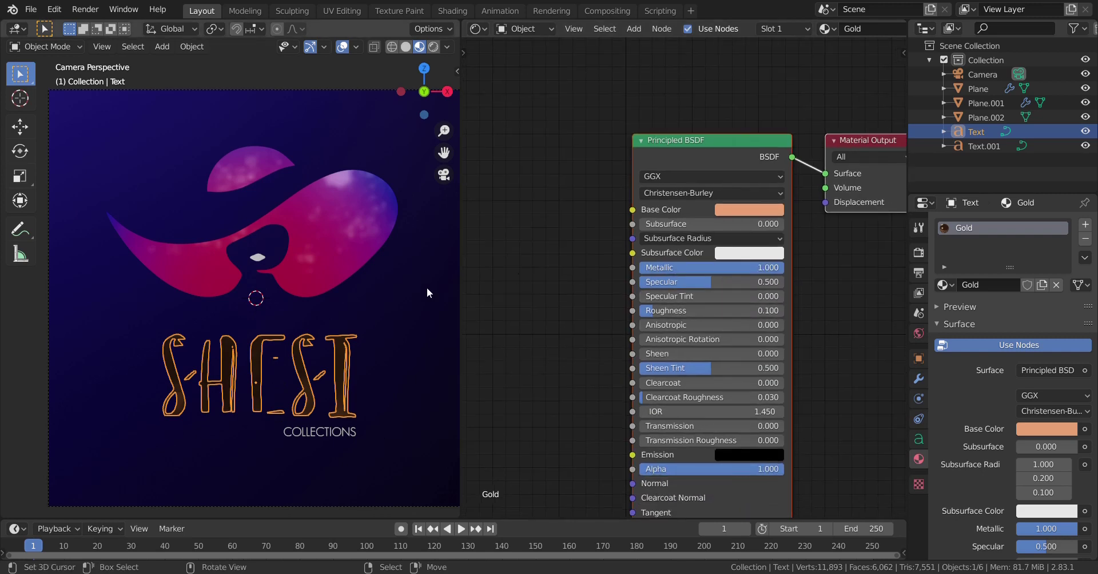
- Assign the existing Gold material to the lips object
{"action": "left_click", "coordinate": [265, 265]}
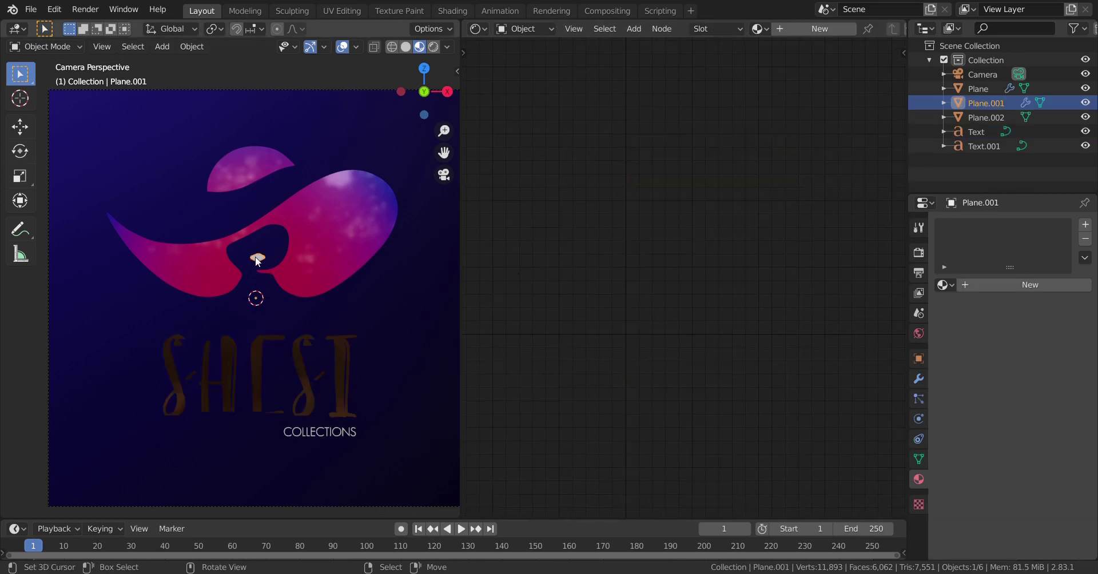
{"action": "left_click", "coordinate": [945, 284]}
{"action": "left_click", "coordinate": [800, 307]}
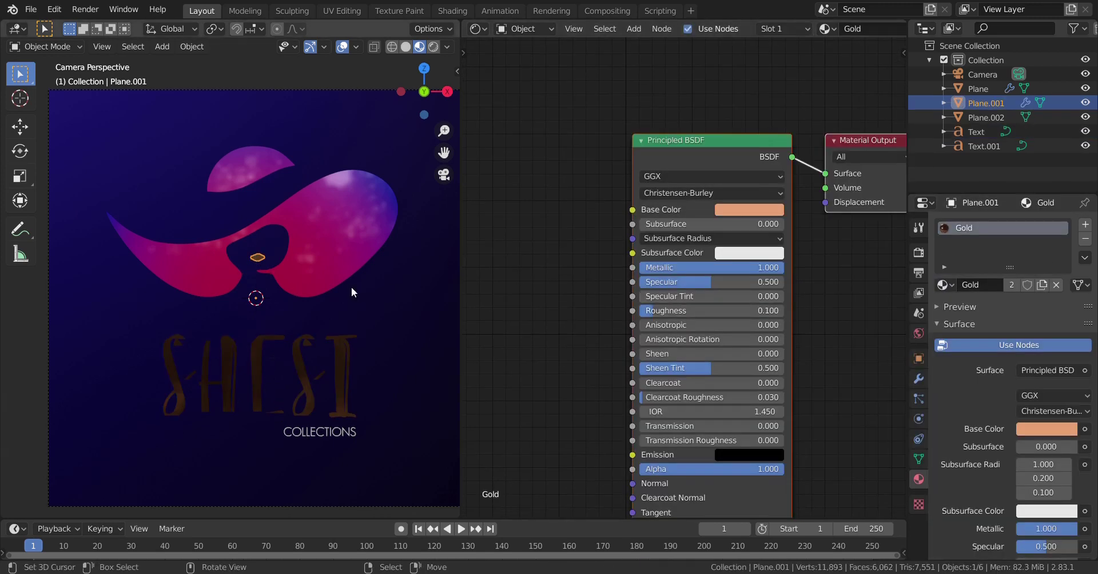
- Create a new material on the COLLECTIONS text and add an Emission shader node beside the Principled BSDF
{"action": "left_click", "coordinate": [320, 431]}
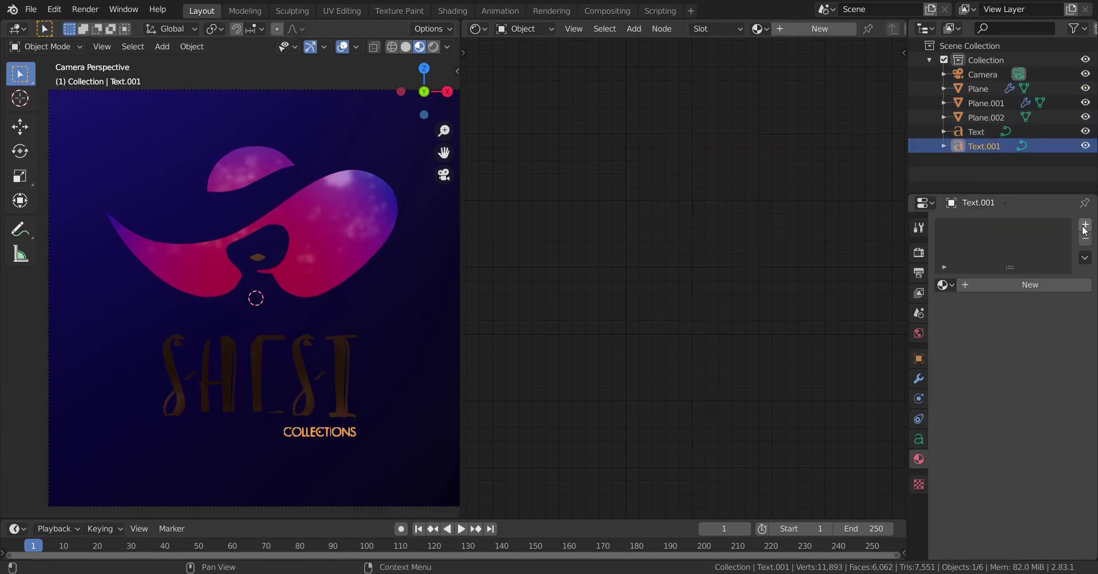
{"action": "left_click", "coordinate": [1012, 286]}
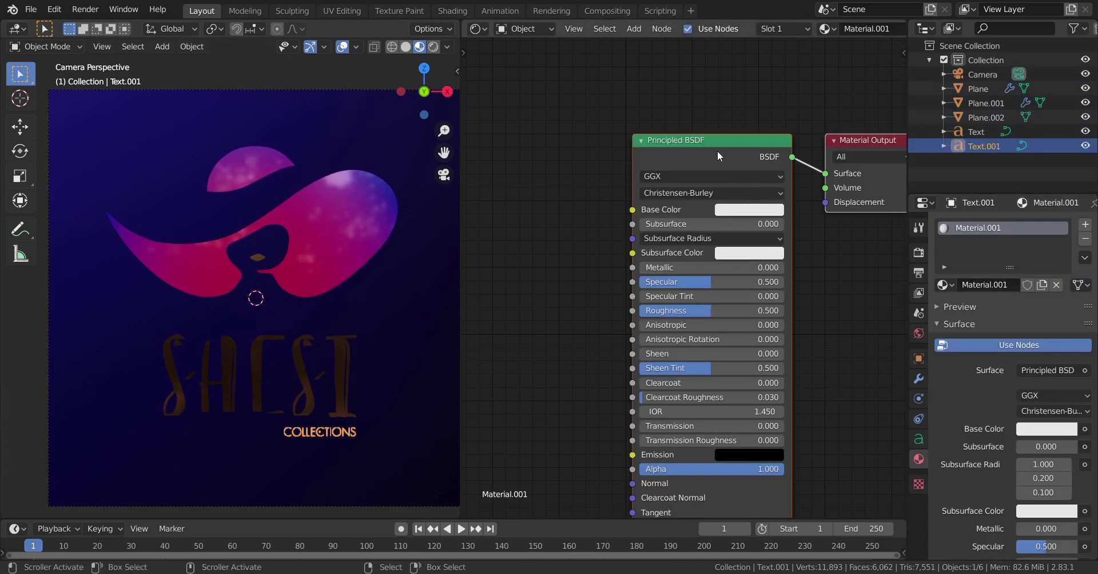
{"action": "key", "text": "shift+s"}
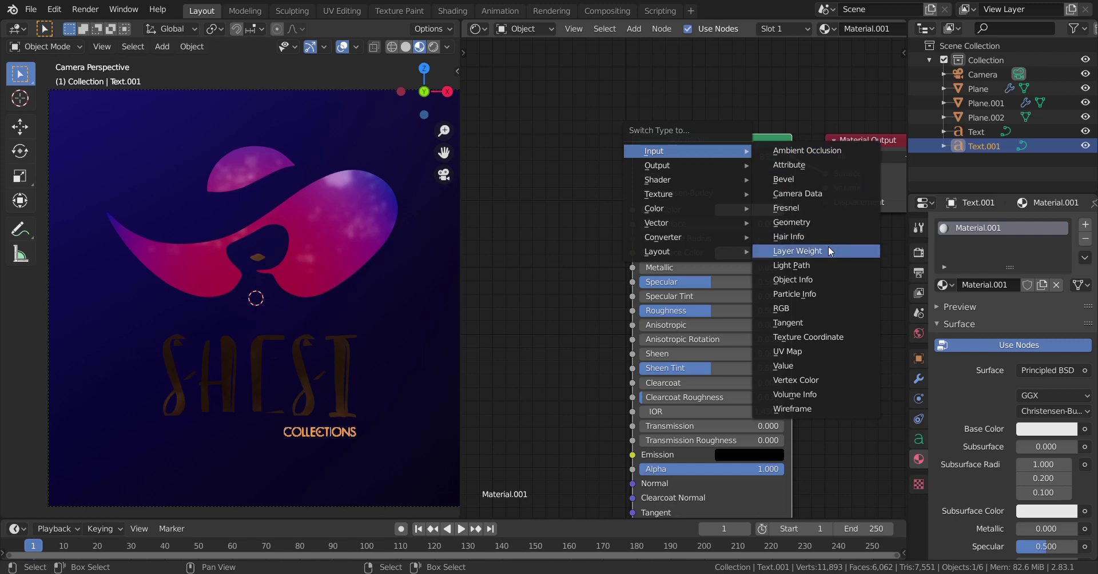
{"action": "key", "text": "Escape"}
{"action": "key", "text": "shift+a"}
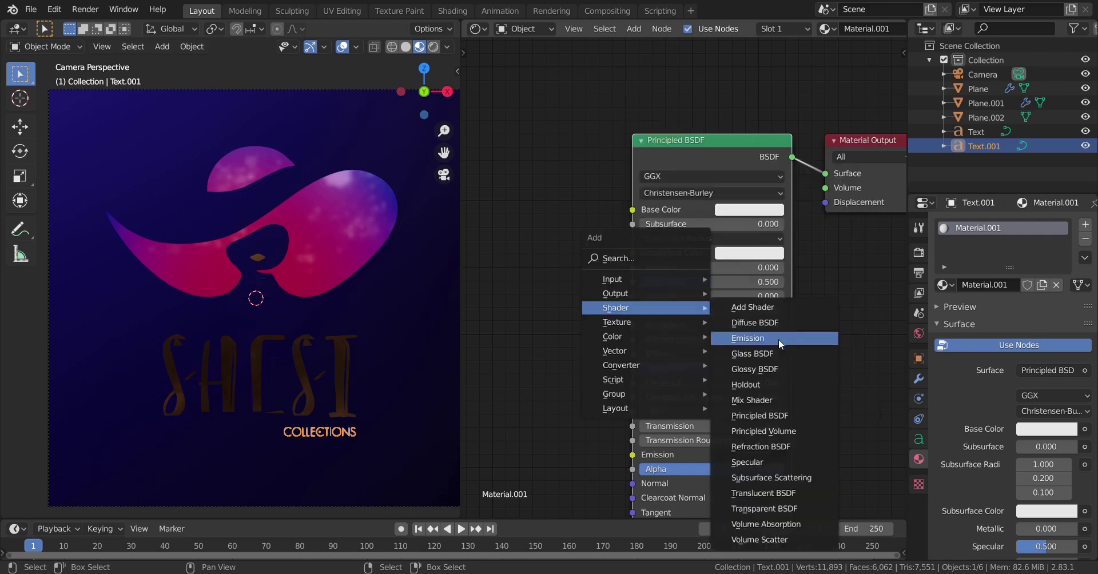
{"action": "left_click", "coordinate": [777, 337]}
{"action": "left_click", "coordinate": [505, 144]}
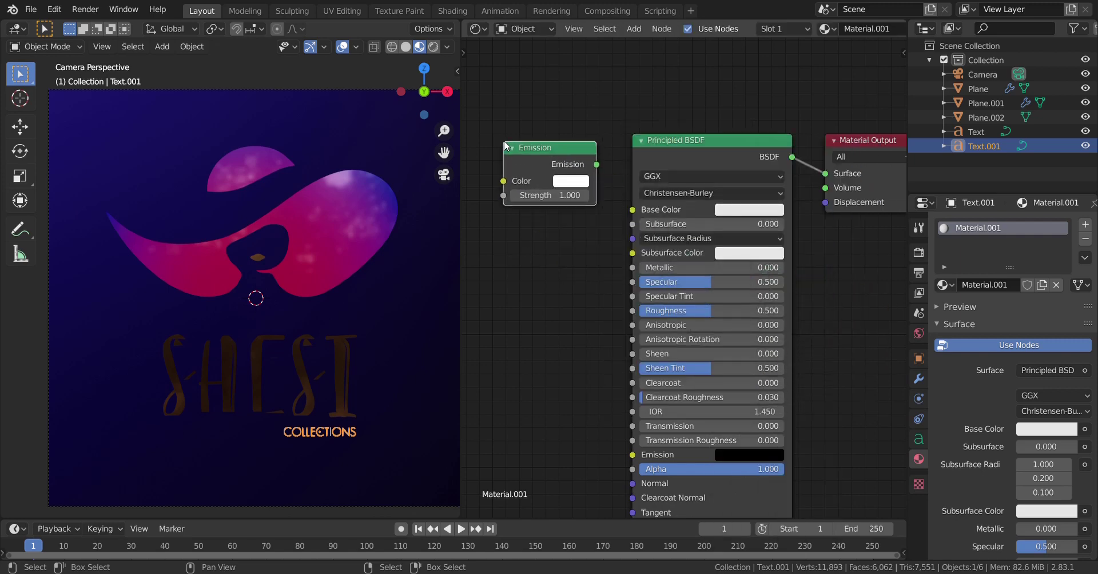
- Delete the Principled BSDF node and connect the Emission output to the Material Output's Surface input
{"action": "left_click", "coordinate": [686, 148]}
{"action": "key", "text": "Delete"}
{"action": "left_click_drag", "start_coordinate": [597, 165], "coordinate": [841, 173]}
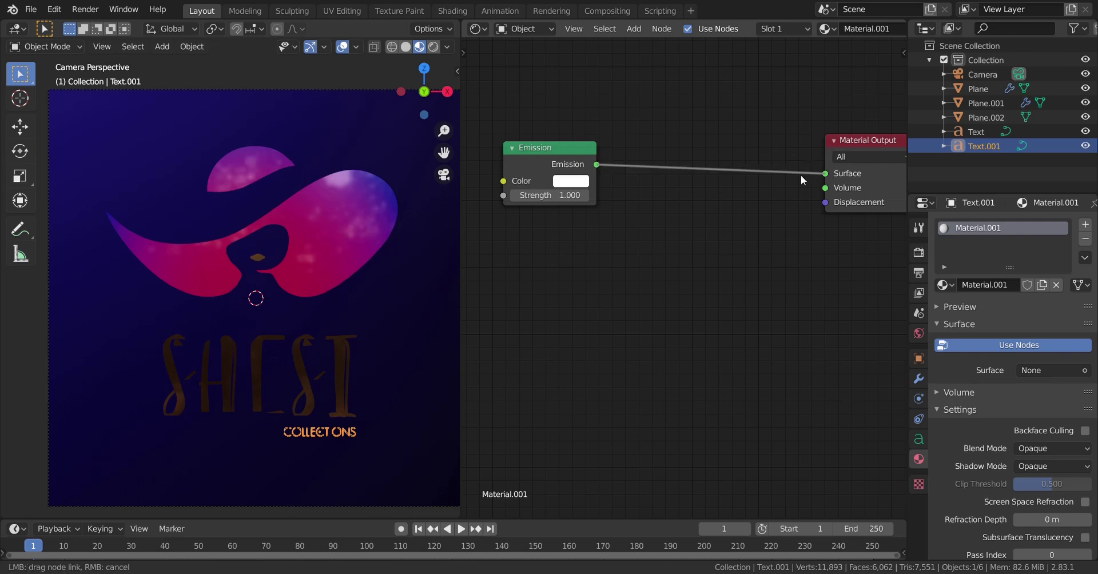
- Set the Emission node's Strength to 5 for the COLLECTIONS text material
{"action": "left_click", "coordinate": [343, 393]}
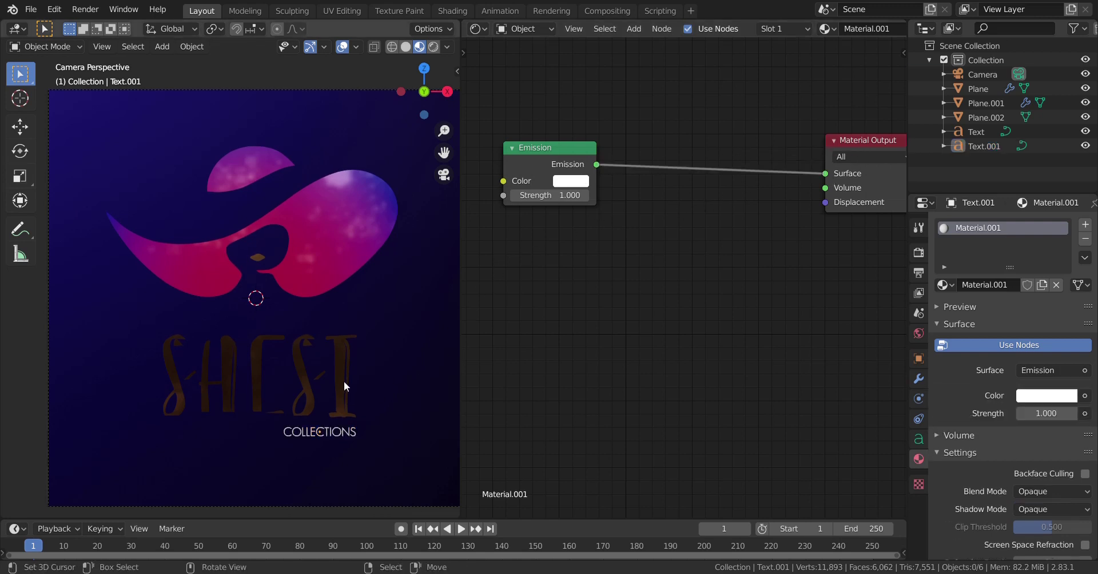
{"action": "left_click", "coordinate": [549, 196]}
{"action": "type", "text": "5"}
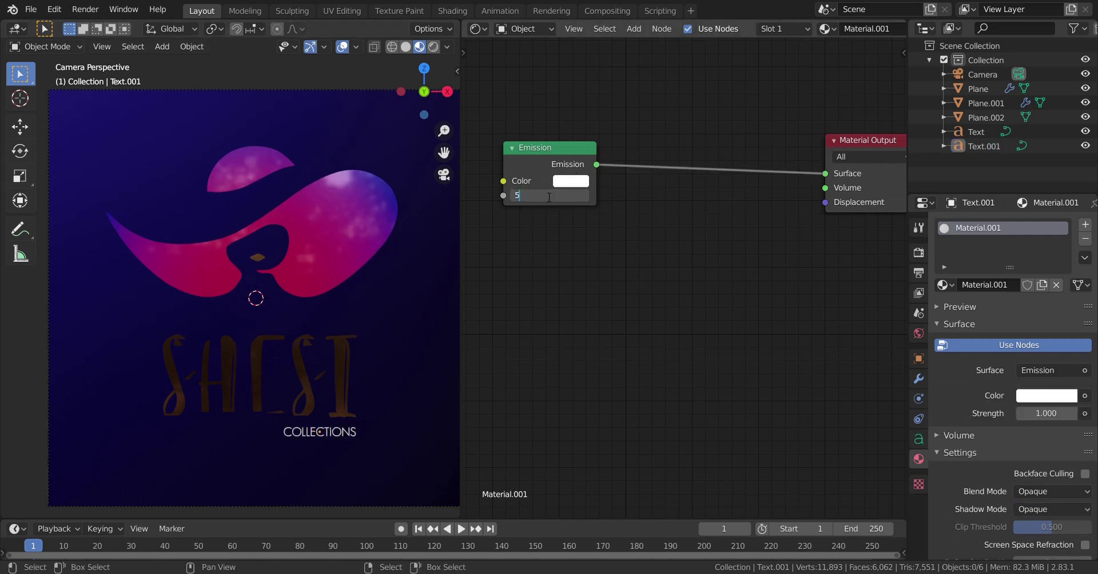
{"action": "key", "text": "Return"}
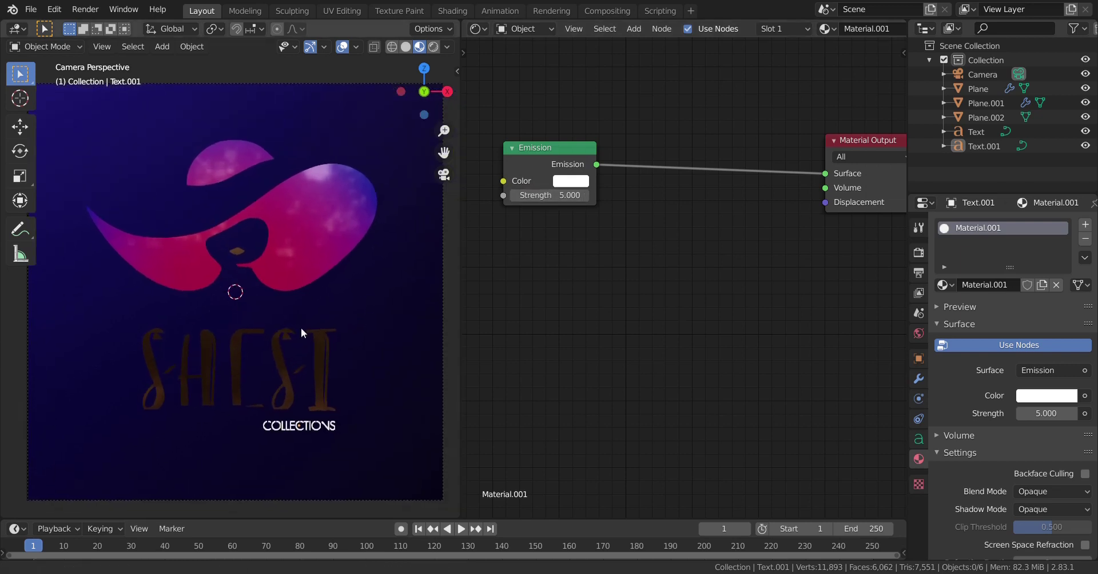
{"action": "scroll", "coordinate": [301, 327], "scroll_direction": "down", "scroll_amount": 1}
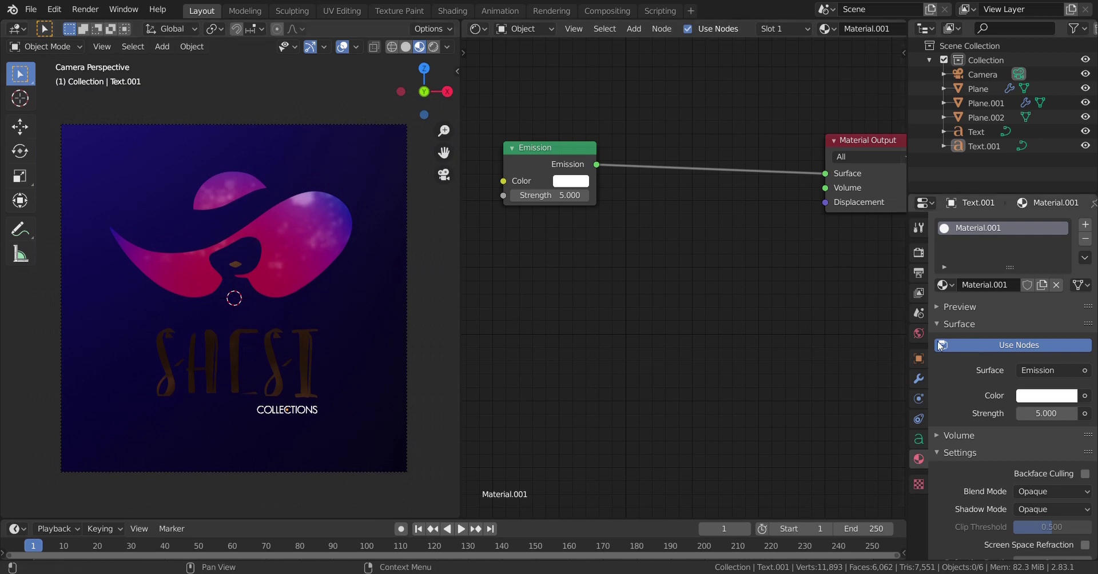
- Set the World color to an Environment Texture using lythwood_terrace_4k.hdr and switch the viewport to Rendered shading
{"action": "left_click", "coordinate": [918, 335]}
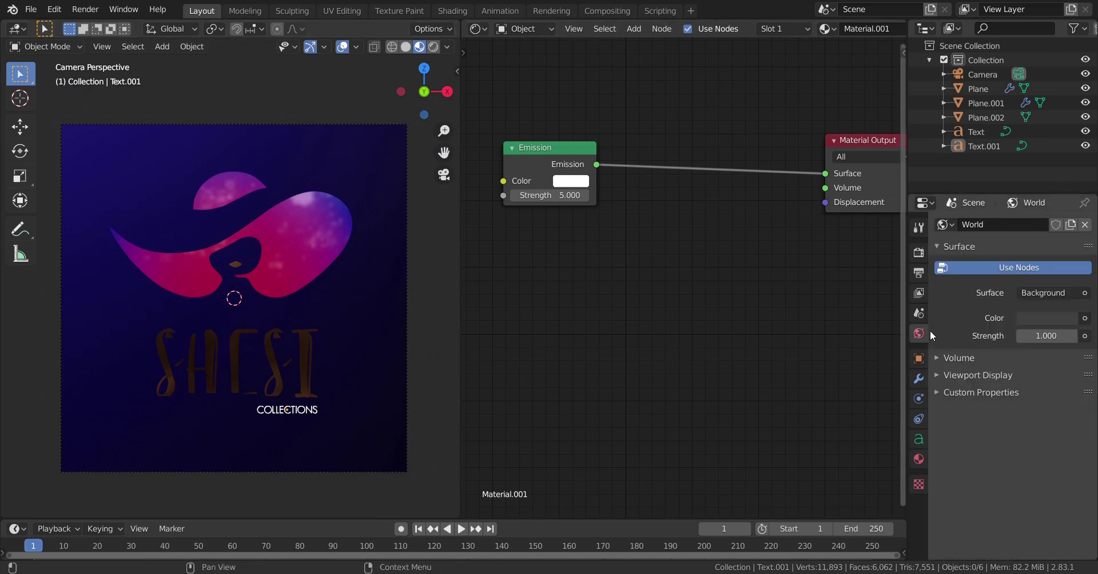
{"action": "left_click", "coordinate": [1081, 318]}
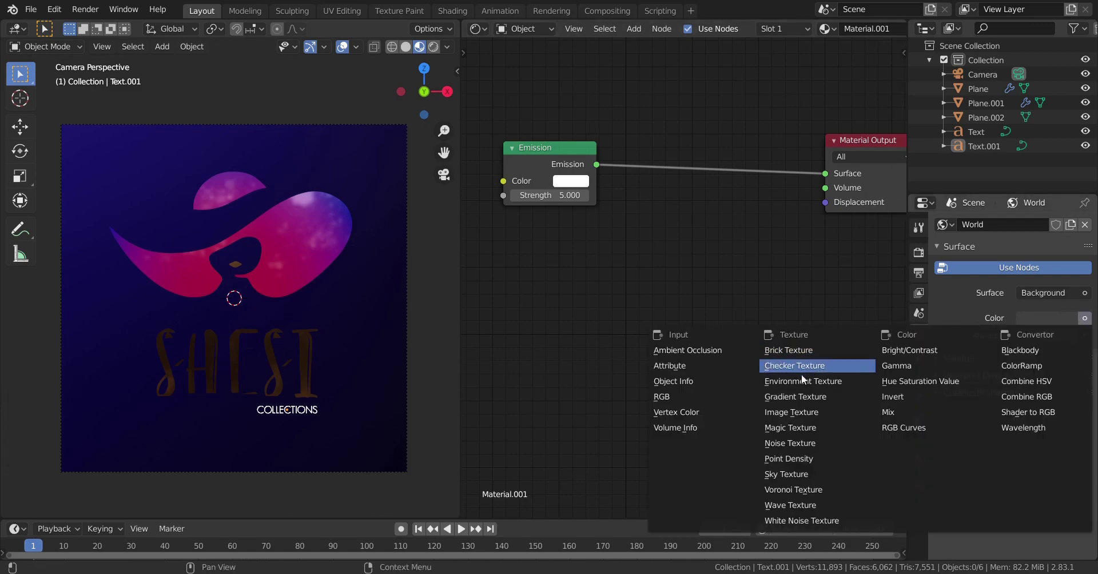
{"action": "left_click", "coordinate": [840, 383]}
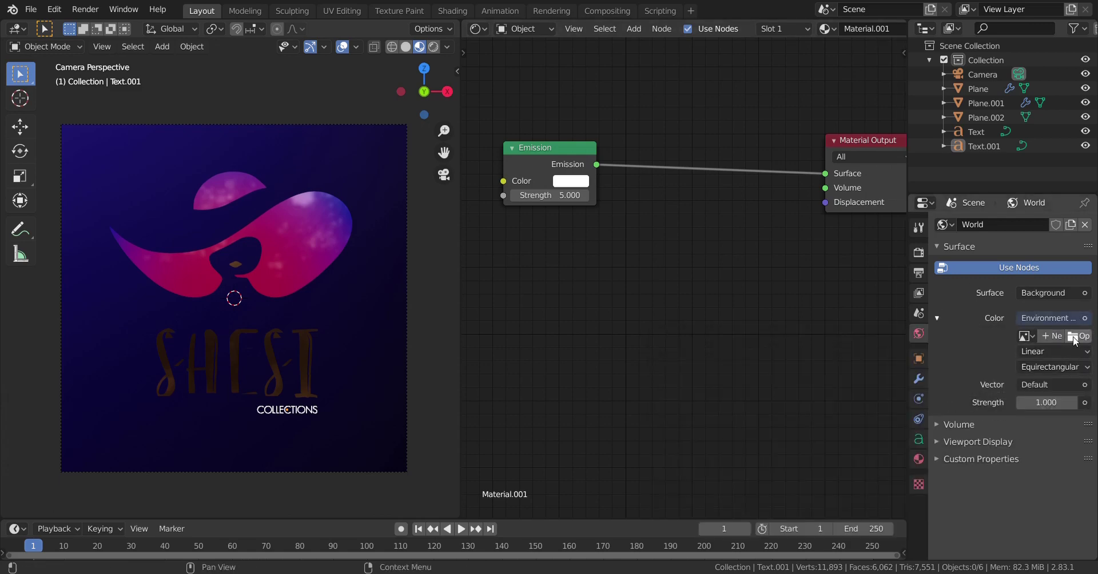
{"action": "left_click", "coordinate": [1079, 336]}
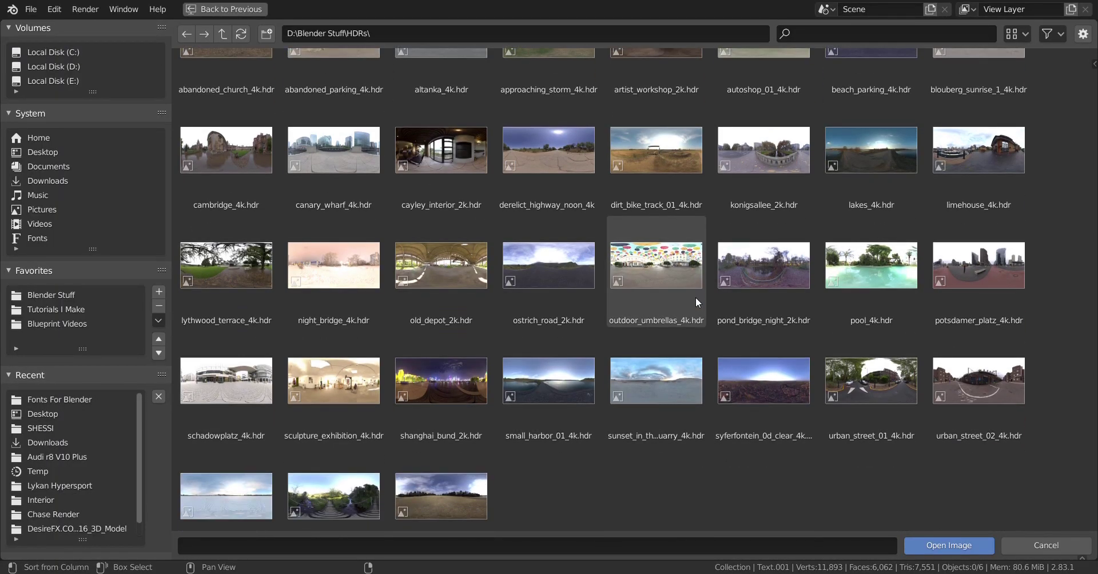
{"action": "scroll", "coordinate": [698, 303], "scroll_direction": "up", "scroll_amount": 2}
{"action": "double_click", "coordinate": [226, 312]}
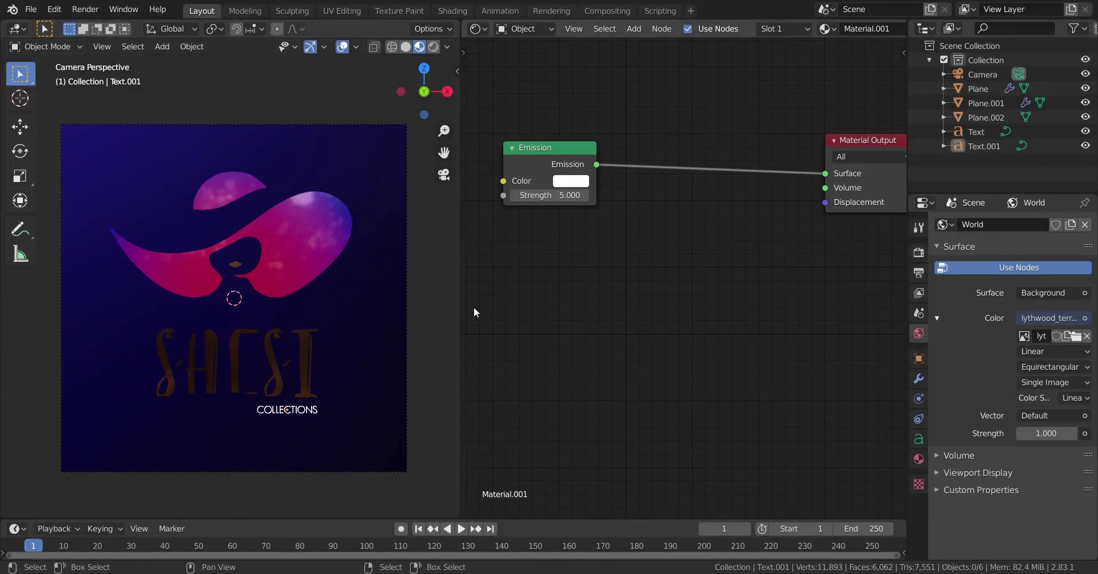
{"action": "key", "text": "z"}
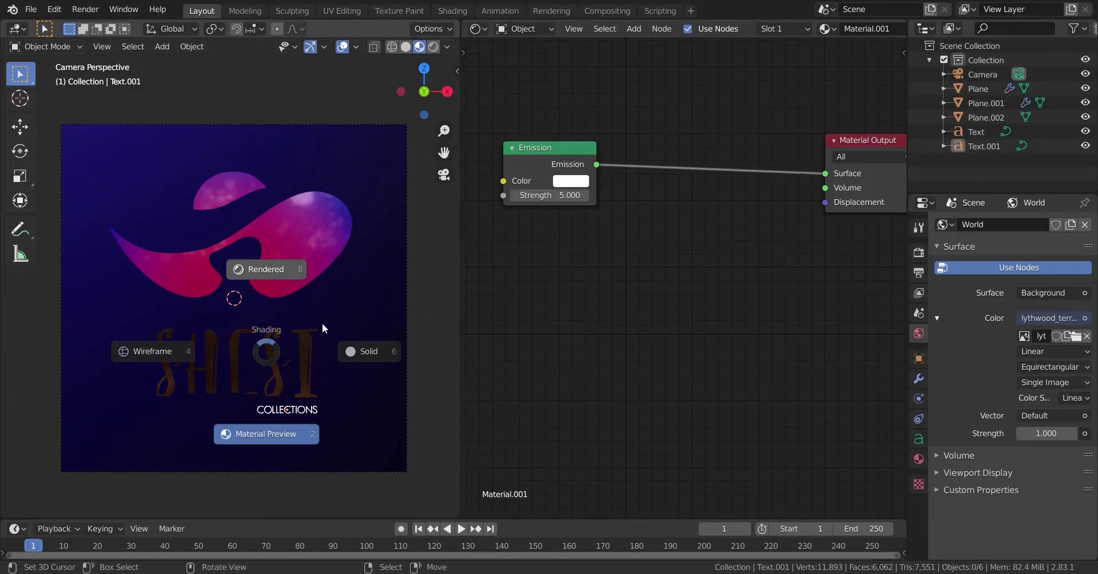
{"action": "key", "text": "8"}
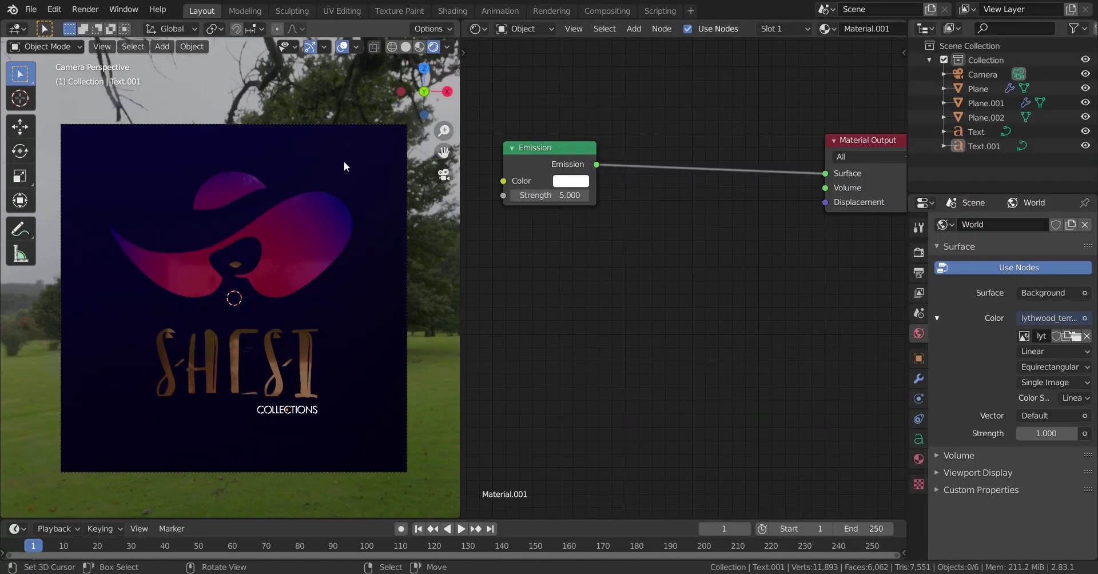
- Set the camera's Passepartout opacity to 1.000 so the area outside the camera frame is blacked out
{"action": "left_click", "coordinate": [282, 121]}
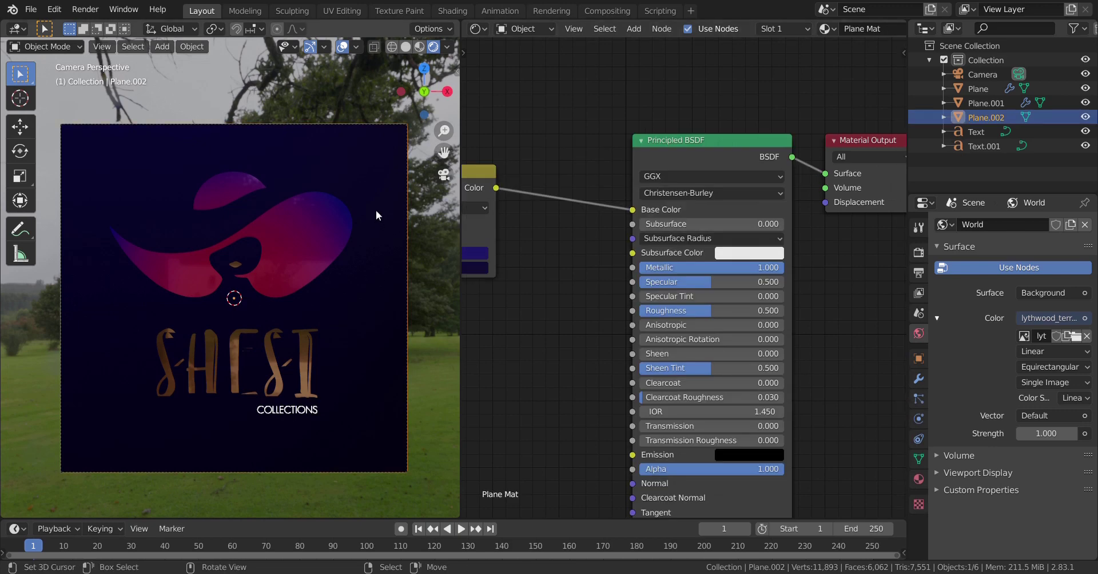
{"action": "left_click", "coordinate": [379, 125]}
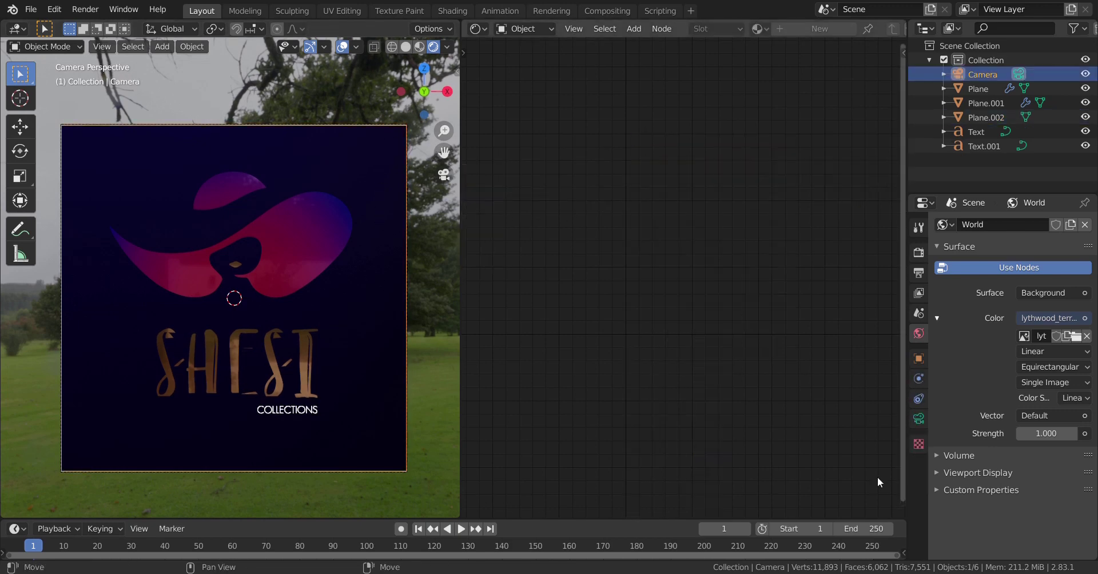
{"action": "left_click", "coordinate": [918, 418]}
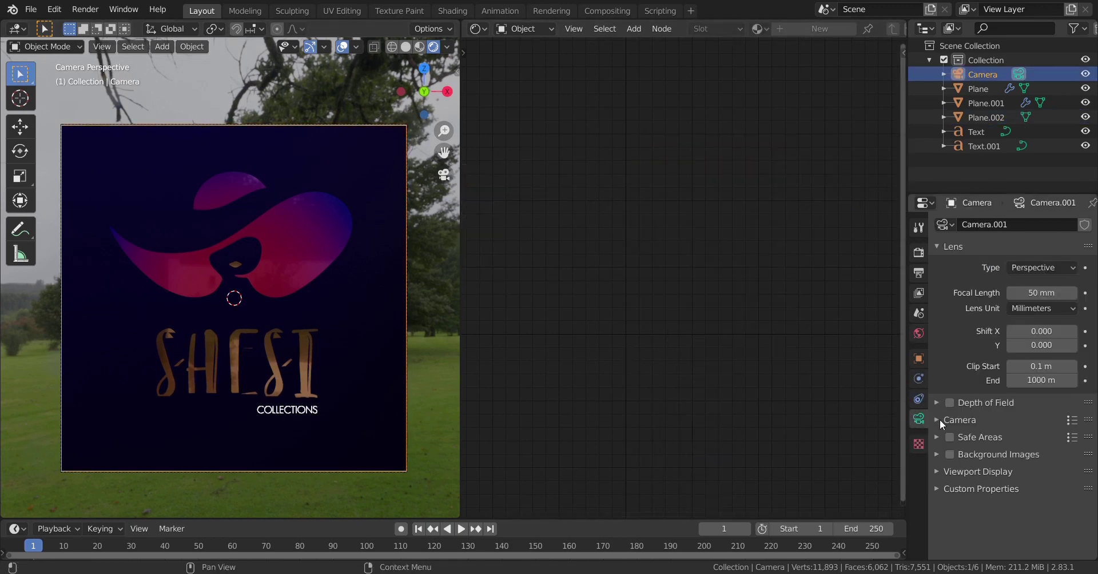
{"action": "left_click", "coordinate": [937, 475]}
{"action": "scroll", "coordinate": [992, 479], "scroll_direction": "down", "scroll_amount": 2}
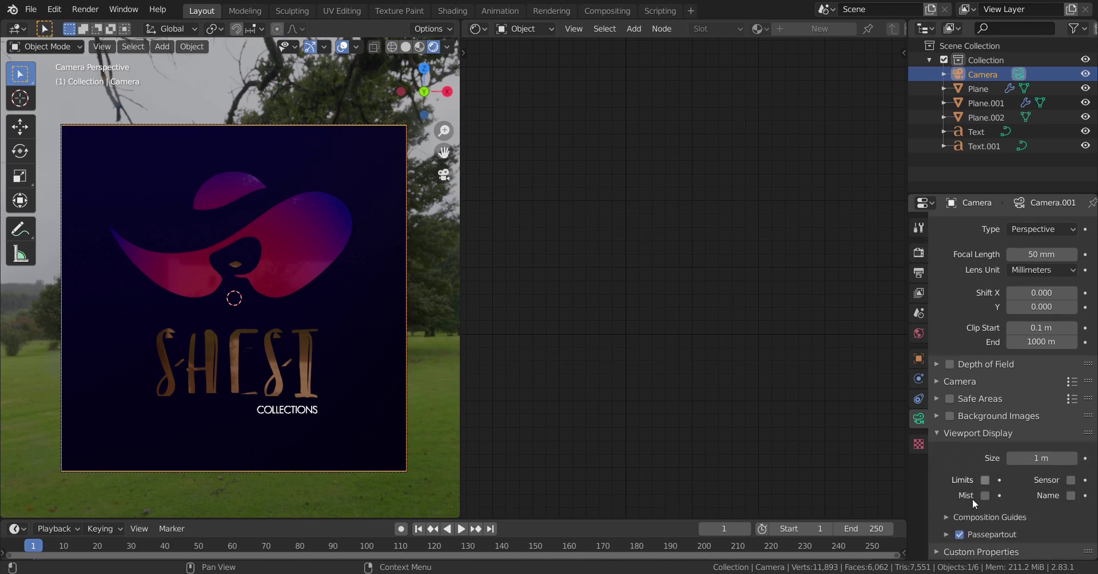
{"action": "left_click", "coordinate": [937, 534]}
{"action": "scroll", "coordinate": [1006, 510], "scroll_direction": "down", "scroll_amount": 1}
{"action": "left_click_drag", "start_coordinate": [1033, 530], "coordinate": [1080, 530]}
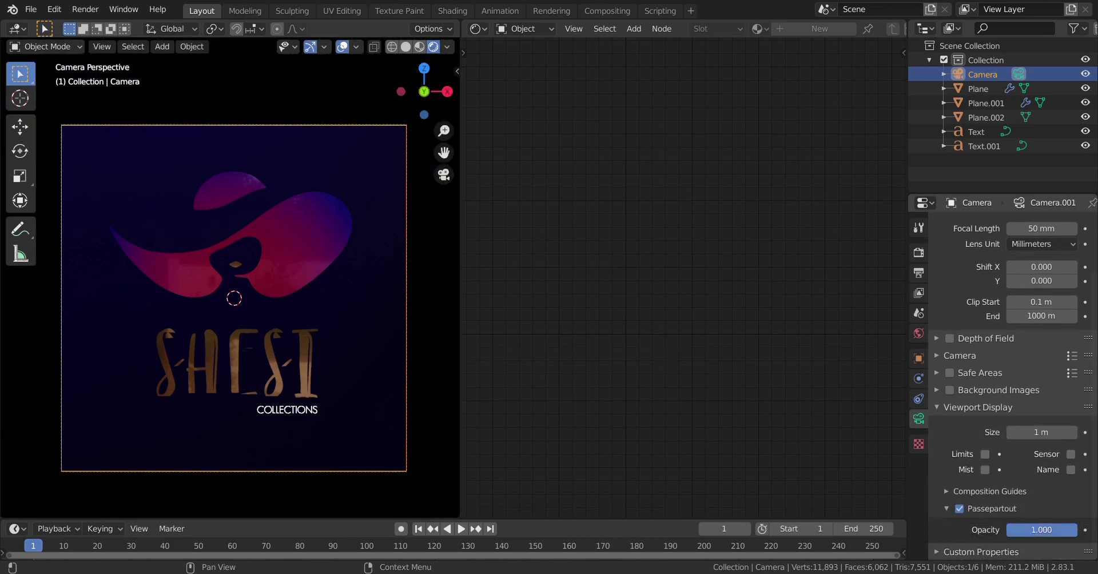
- Set the World environment lighting Strength to 3
{"action": "scroll", "coordinate": [338, 240], "scroll_direction": "up", "scroll_amount": 1}
{"action": "left_click", "coordinate": [918, 332]}
{"action": "left_click", "coordinate": [1050, 433]}
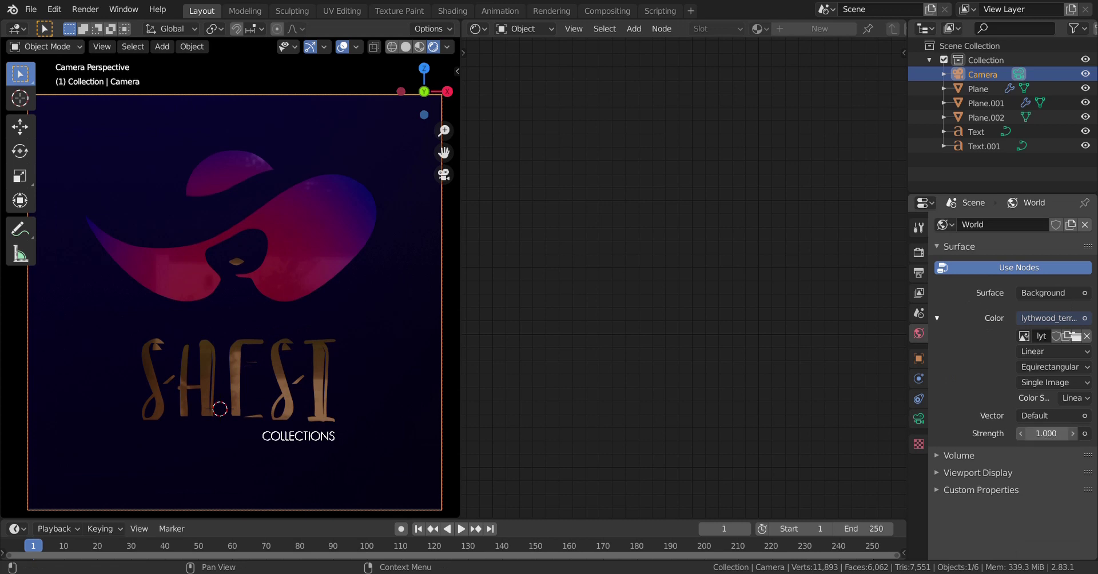
{"action": "type", "text": "3"}
{"action": "key", "text": "Return"}
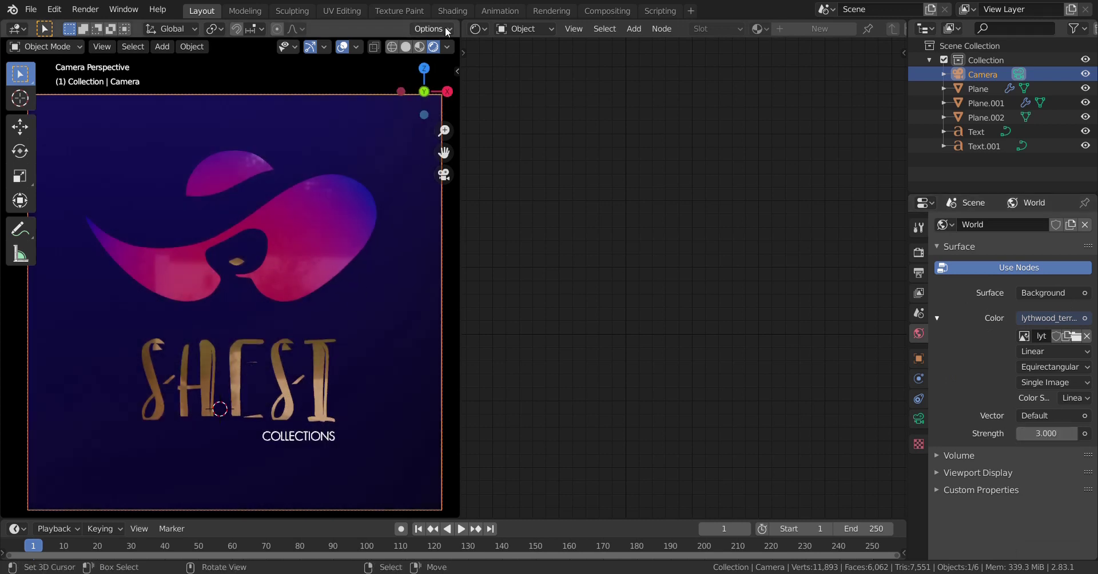
- Merge the shader editor area into the 3D viewport and frame the whole logo in the camera view
{"action": "left_click_drag", "start_coordinate": [459, 23], "coordinate": [661, 300]}
{"action": "scroll", "coordinate": [512, 304], "scroll_direction": "down", "scroll_amount": 3}
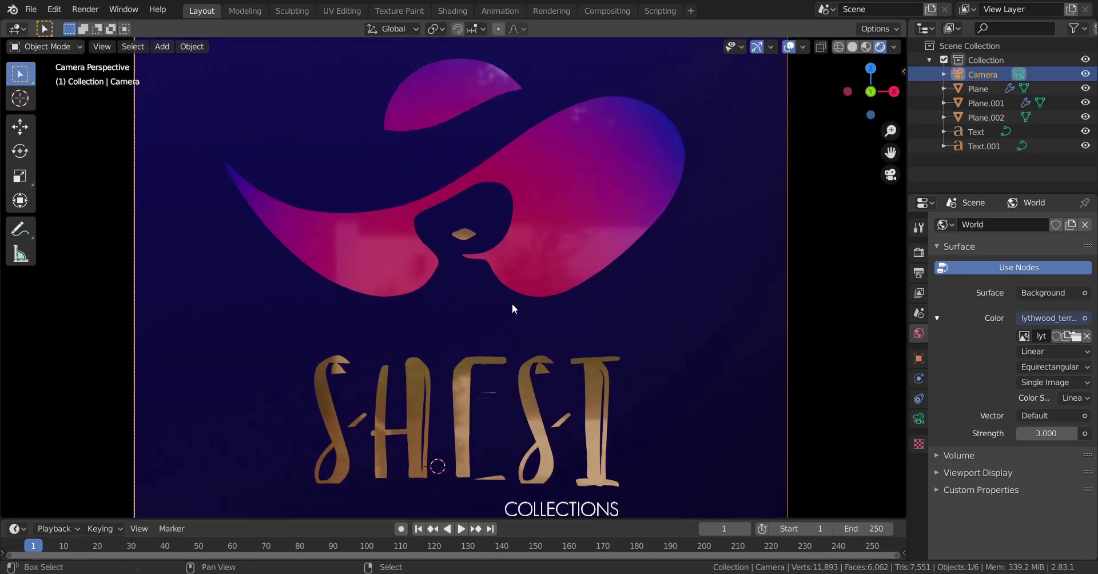
{"action": "scroll", "coordinate": [465, 262], "scroll_direction": "down", "scroll_amount": 1}
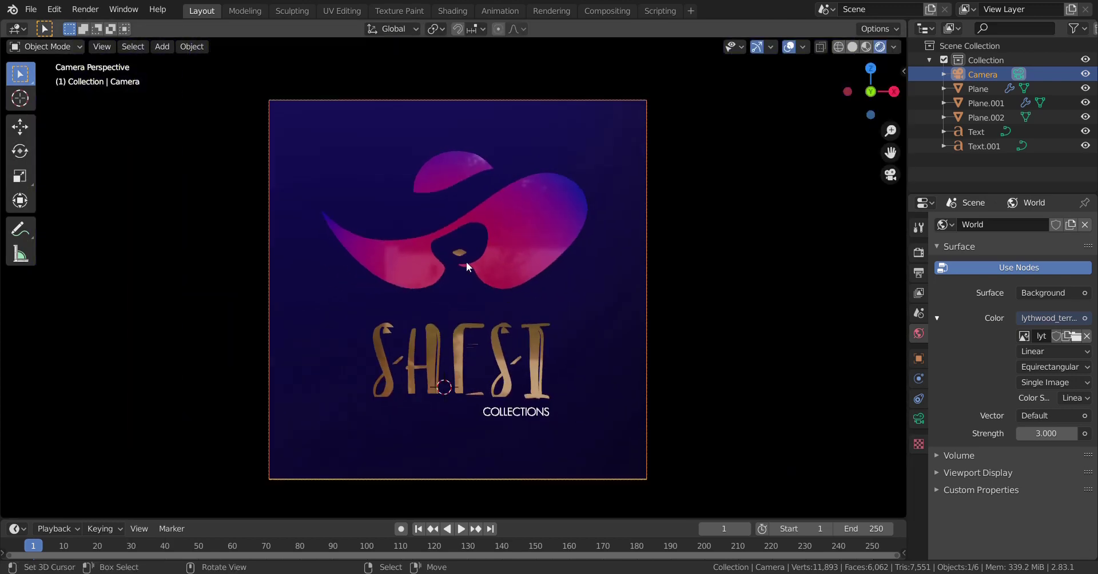
{"action": "scroll", "coordinate": [520, 290], "scroll_direction": "up", "scroll_amount": 2}
{"action": "scroll", "coordinate": [520, 291], "scroll_direction": "down", "scroll_amount": 2}
{"action": "scroll", "coordinate": [520, 291], "scroll_direction": "up", "scroll_amount": 1}
{"action": "mouse_move", "coordinate": [520, 291]}
{"action": "middle_mouse_down", "text": "shift"}
{"action": "mouse_move", "coordinate": [515, 272]}
{"action": "mouse_move", "coordinate": [532, 291]}
{"action": "mouse_move", "coordinate": [534, 279]}
{"action": "middle_mouse_up", "text": "shift"}
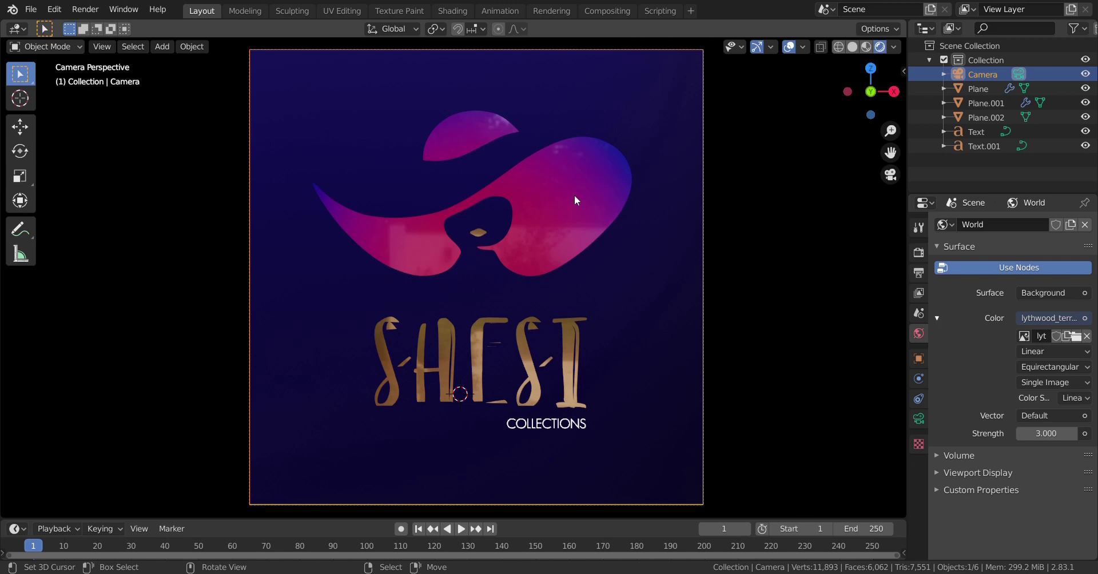
- Duplicate the COLLECTIONS text and place the copy about 0.83 m away, centred beneath the SHESI lettering
{"action": "left_click", "coordinate": [537, 426]}
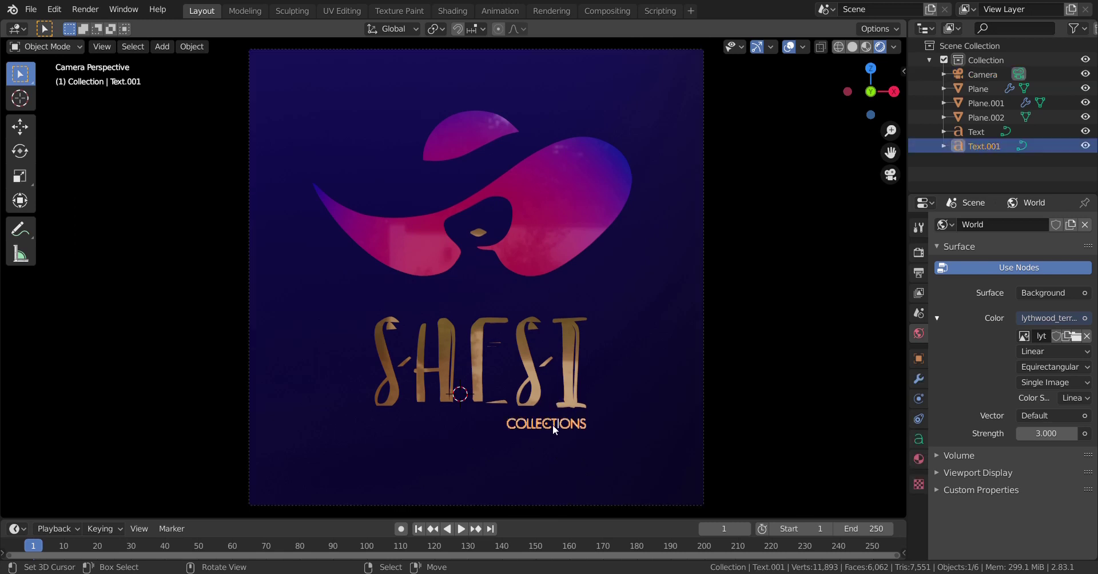
{"action": "key", "text": "shift+d"}
{"action": "left_click", "coordinate": [492, 413]}
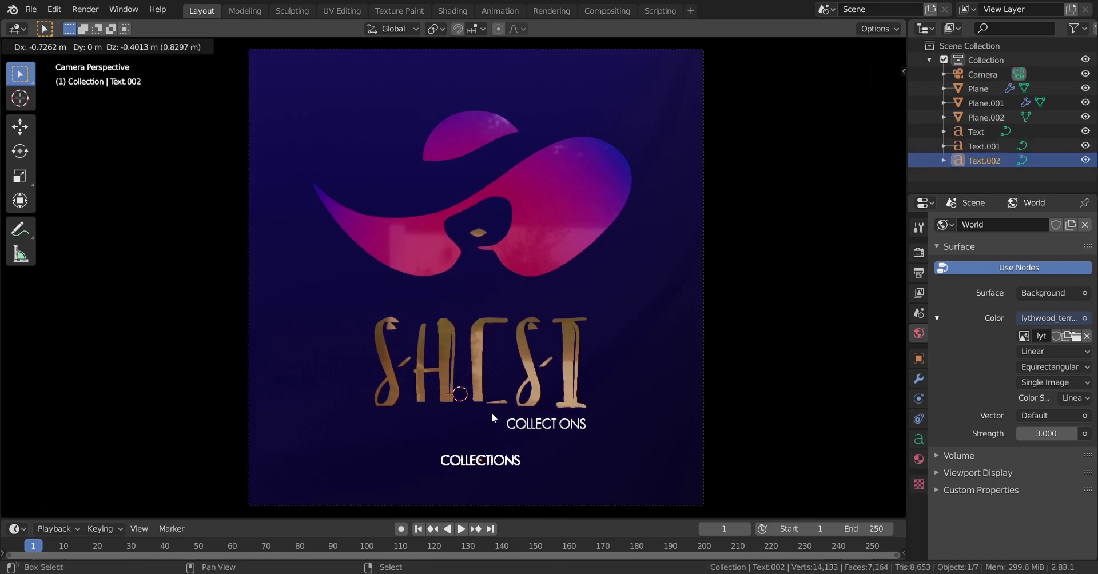
- Replace the duplicated text's content with "LOOK SMART. LOOK SHESI WAY YOU WANT"
{"action": "key", "text": "Tab"}
{"action": "key", "text": "BackSpace"}
{"action": "key", "text": "BackSpace"}
{"action": "key", "text": "BackSpace"}
{"action": "key", "text": "BackSpace"}
{"action": "key", "text": "BackSpace"}
{"action": "key", "text": "BackSpace"}
{"action": "key", "text": "BackSpace"}
{"action": "key", "text": "BackSpace"}
{"action": "key", "text": "BackSpace"}
{"action": "key", "text": "BackSpace"}
{"action": "key", "text": "BackSpace"}
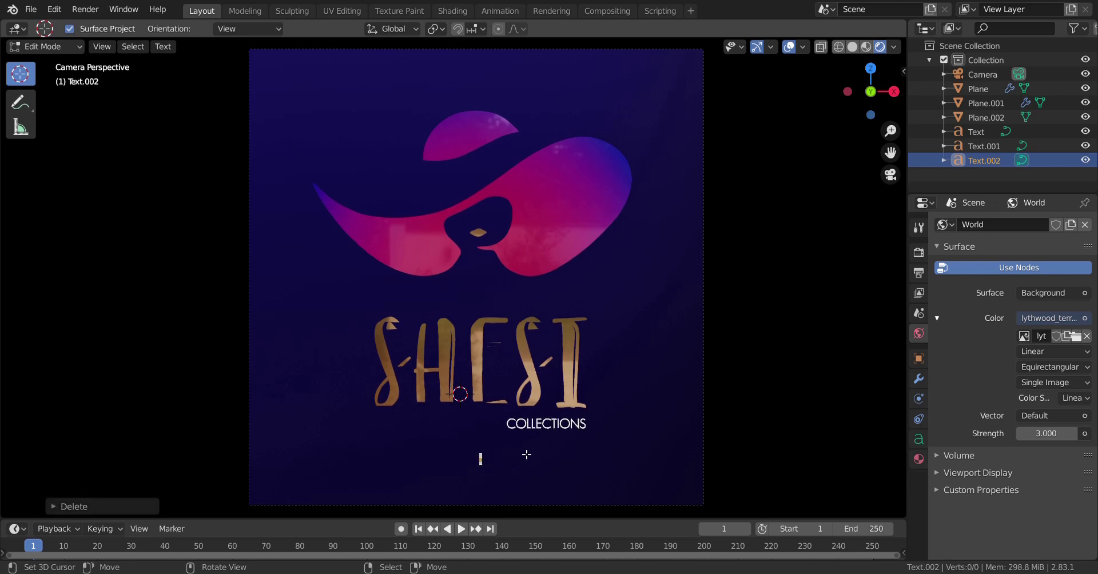
{"action": "type", "text": "LOOK"}
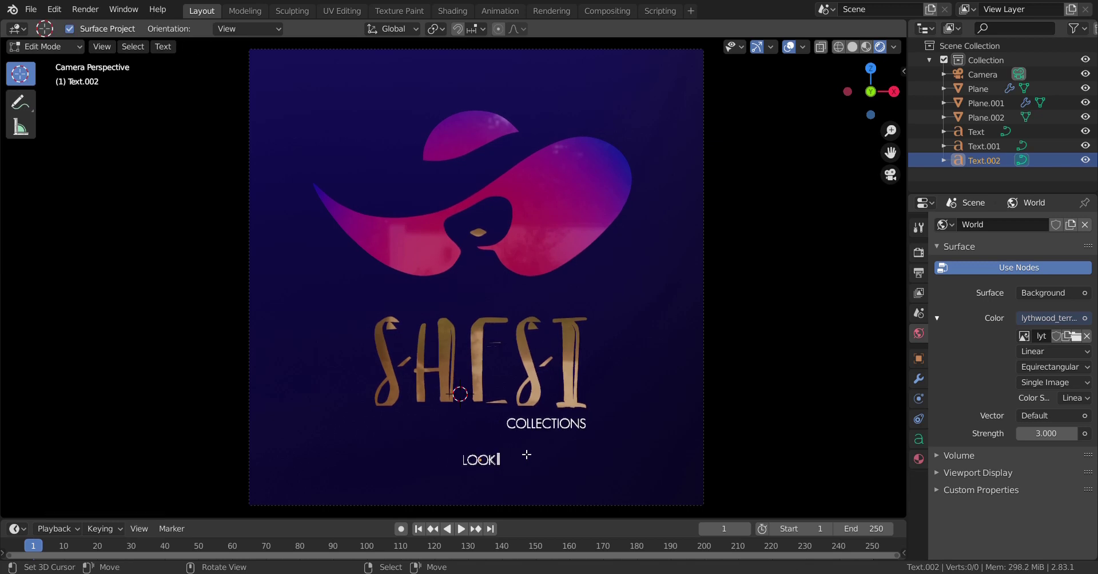
{"action": "type", "text": " SMART"}
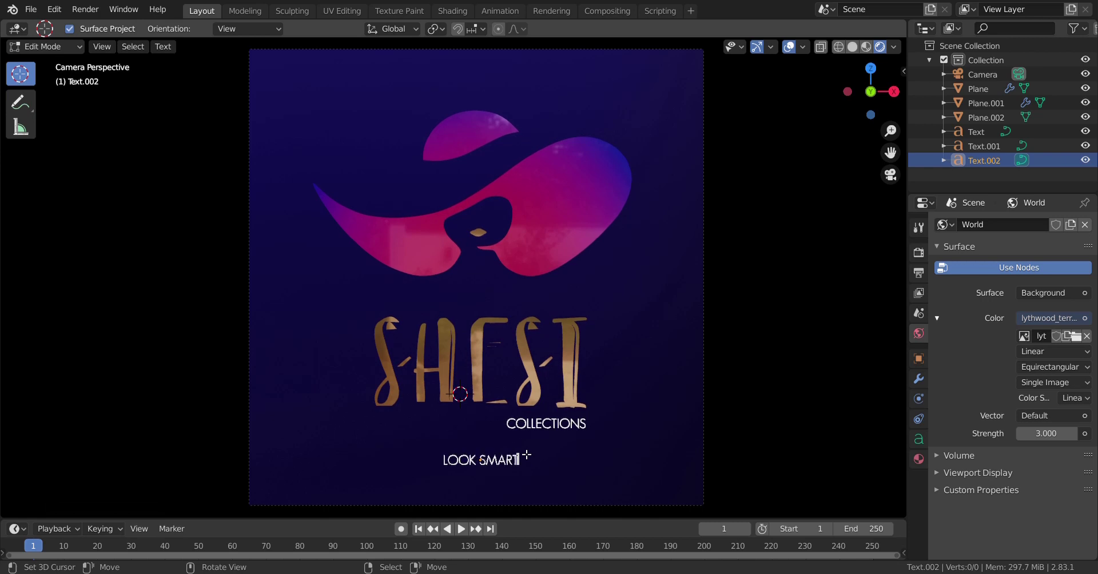
{"action": "type", "text": ". LOOK"}
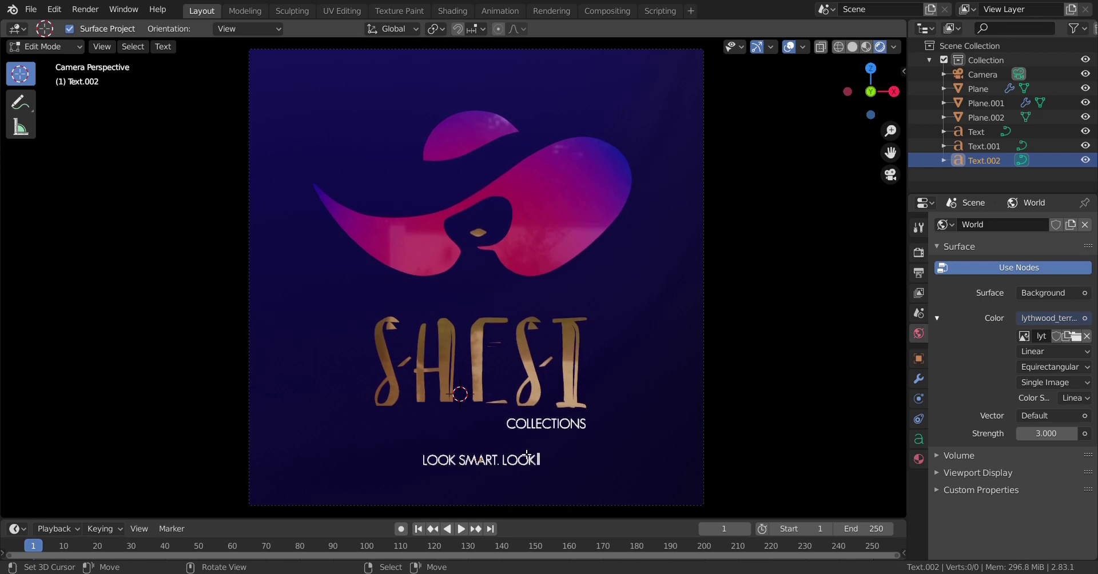
{"action": "type", "text": " SHE"}
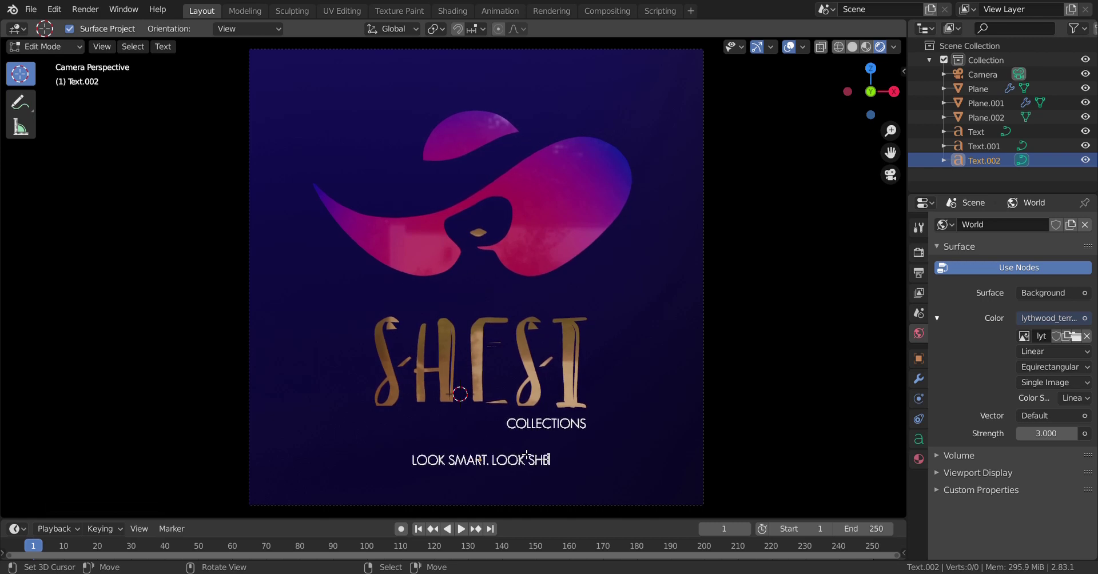
{"action": "type", "text": "SI WAY"}
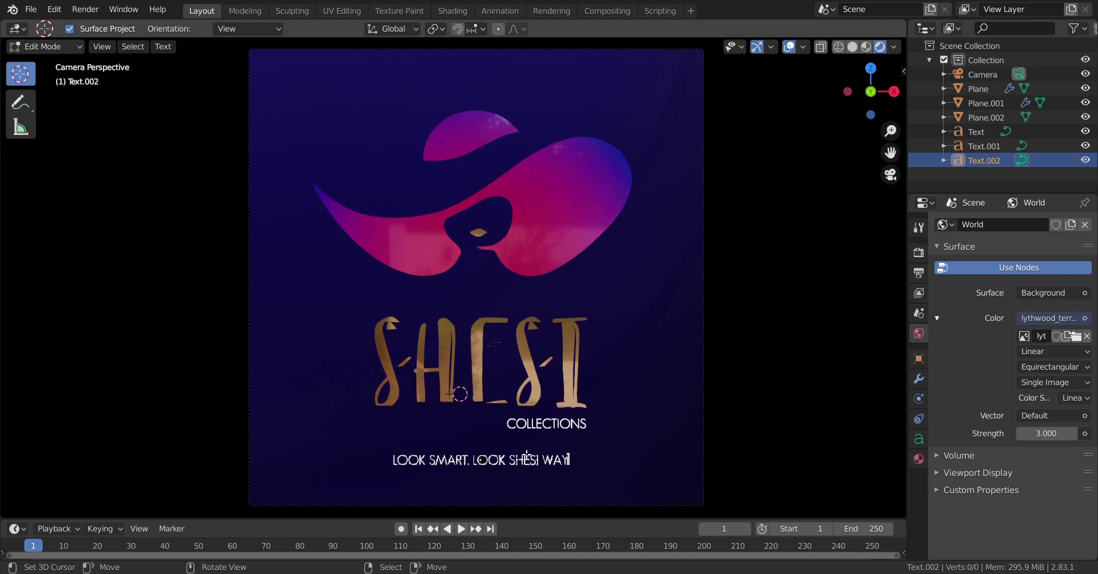
{"action": "type", "text": " YOU WANT"}
{"action": "key", "text": "Tab"}
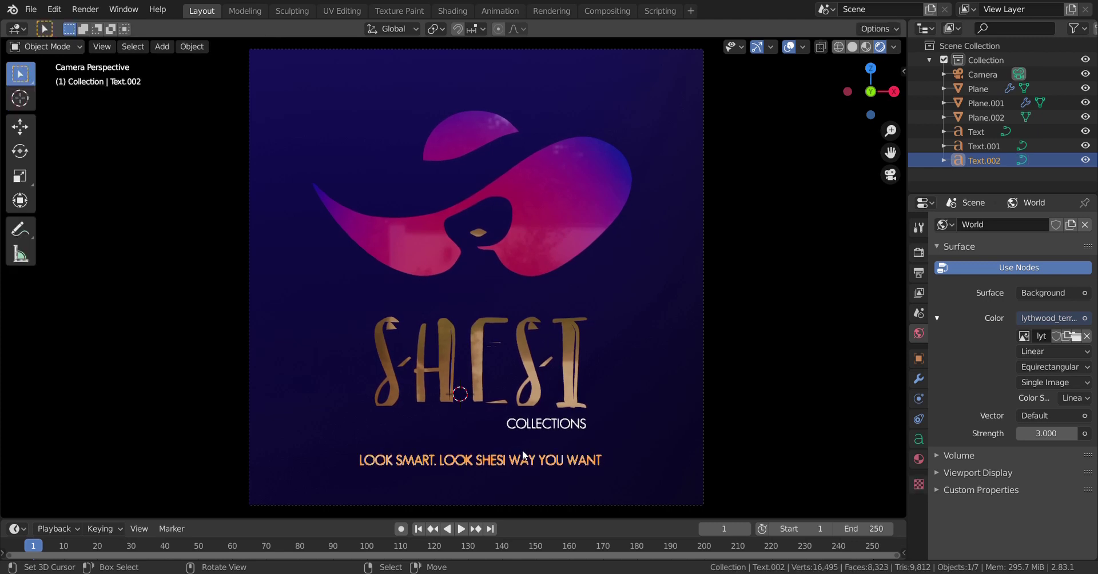
- Assign Hat Lady Mat to the tagline text and make it an independent copy of the material
{"action": "left_click", "coordinate": [918, 459]}
{"action": "left_click", "coordinate": [942, 284]}
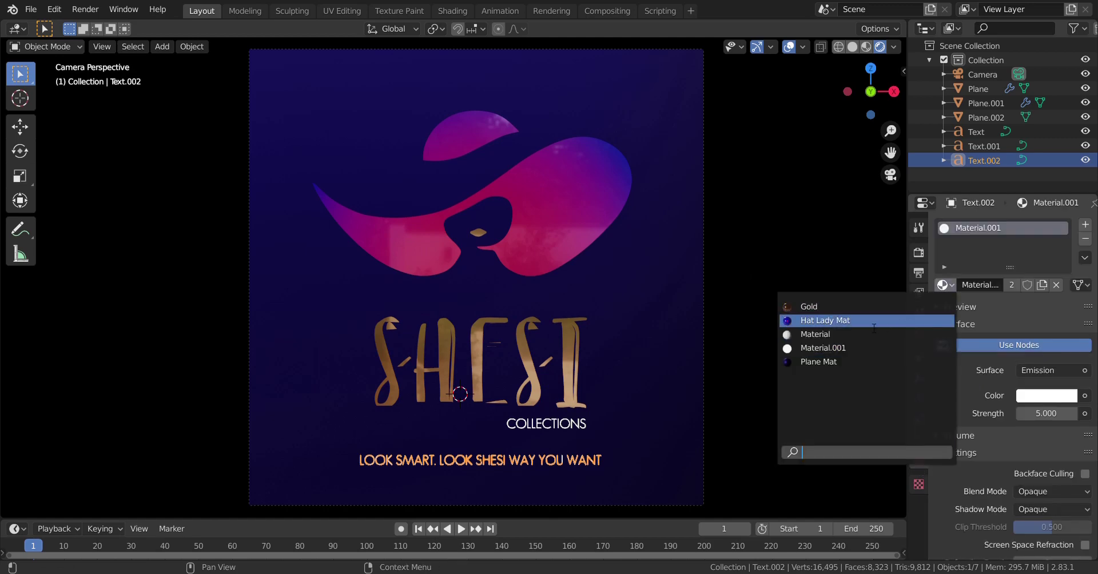
{"action": "left_click", "coordinate": [811, 316]}
{"action": "key", "text": "a"}
{"action": "left_click", "coordinate": [587, 461]}
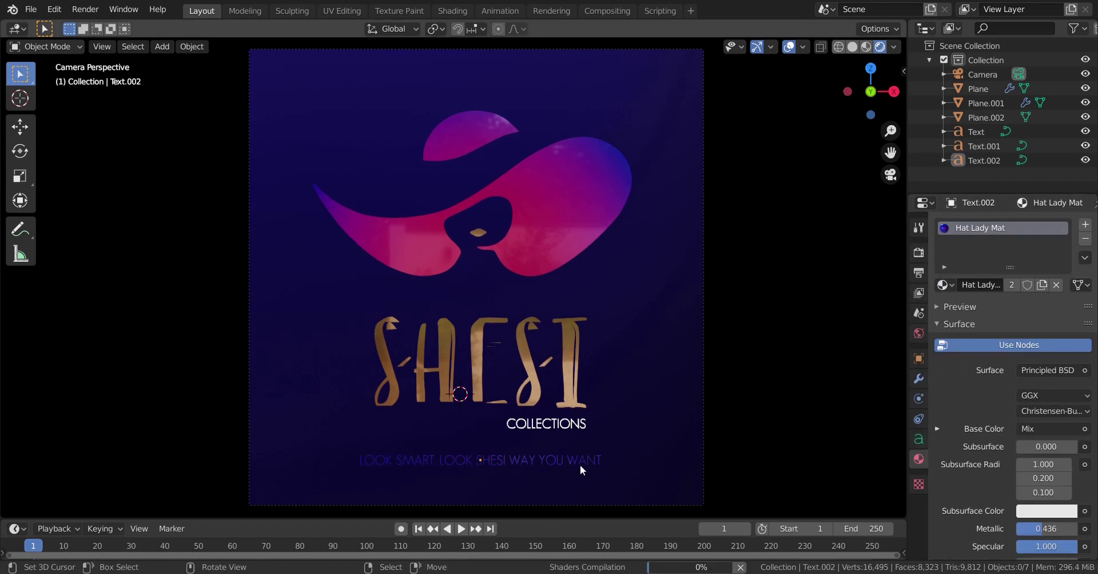
{"action": "left_click", "coordinate": [500, 458]}
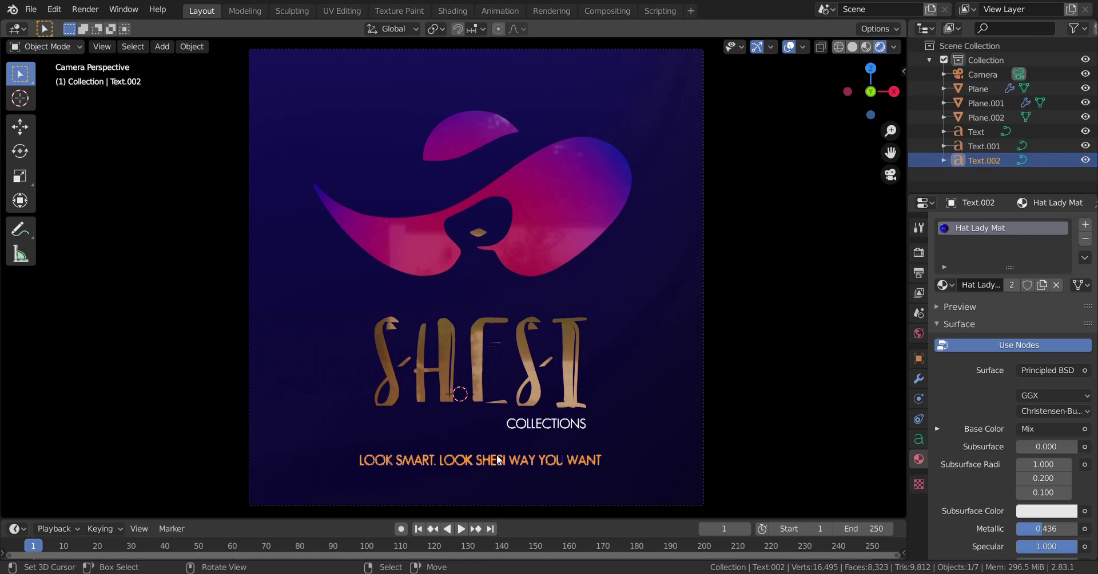
{"action": "left_click", "coordinate": [470, 474]}
{"action": "left_click", "coordinate": [492, 461]}
{"action": "left_click", "coordinate": [1041, 284]}
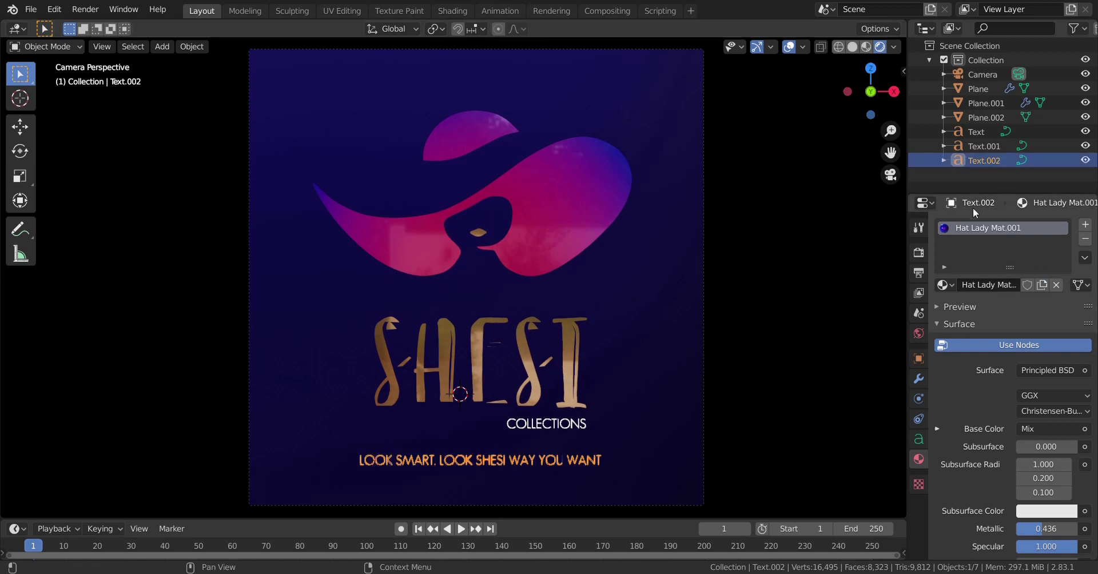
- Split the 3D viewport vertically and turn the new area into a Shader Editor for the tagline's material
{"action": "scroll", "coordinate": [1010, 426], "scroll_direction": "down", "scroll_amount": 2}
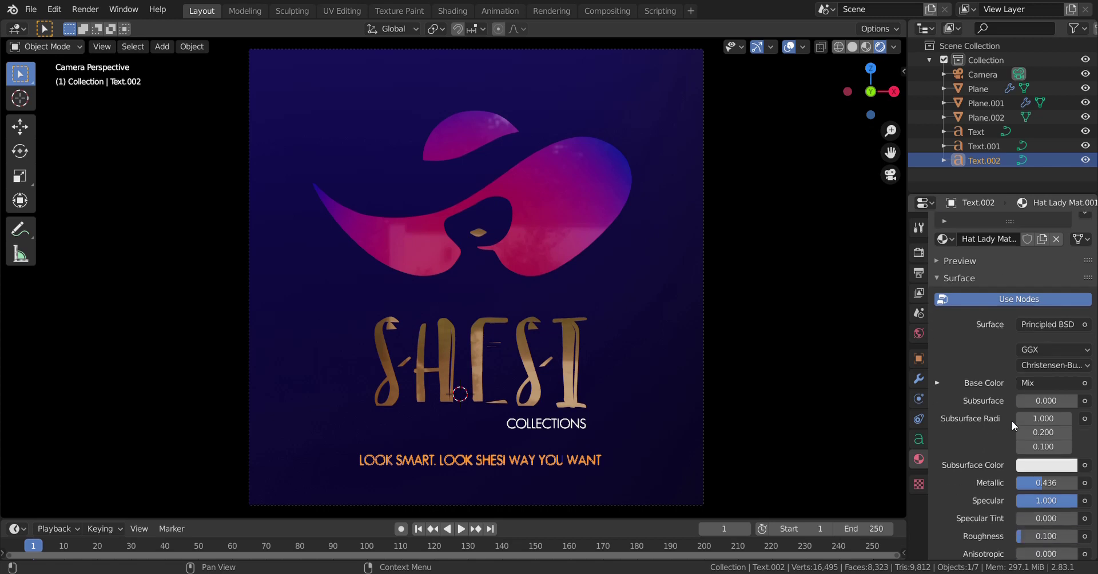
{"action": "scroll", "coordinate": [1024, 414], "scroll_direction": "down", "scroll_amount": 13}
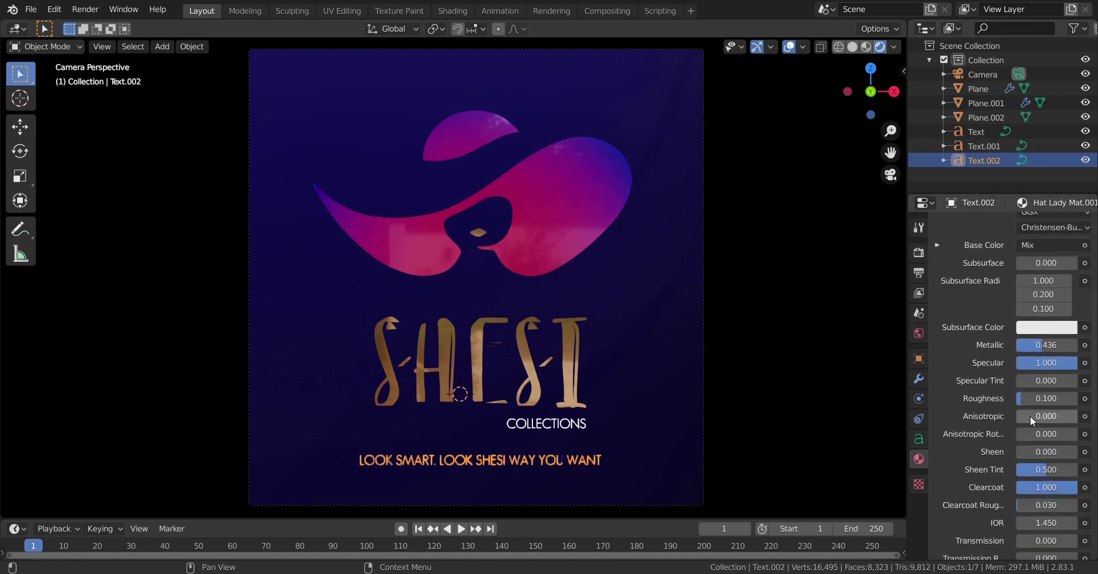
{"action": "scroll", "coordinate": [1029, 415], "scroll_direction": "up", "scroll_amount": 6}
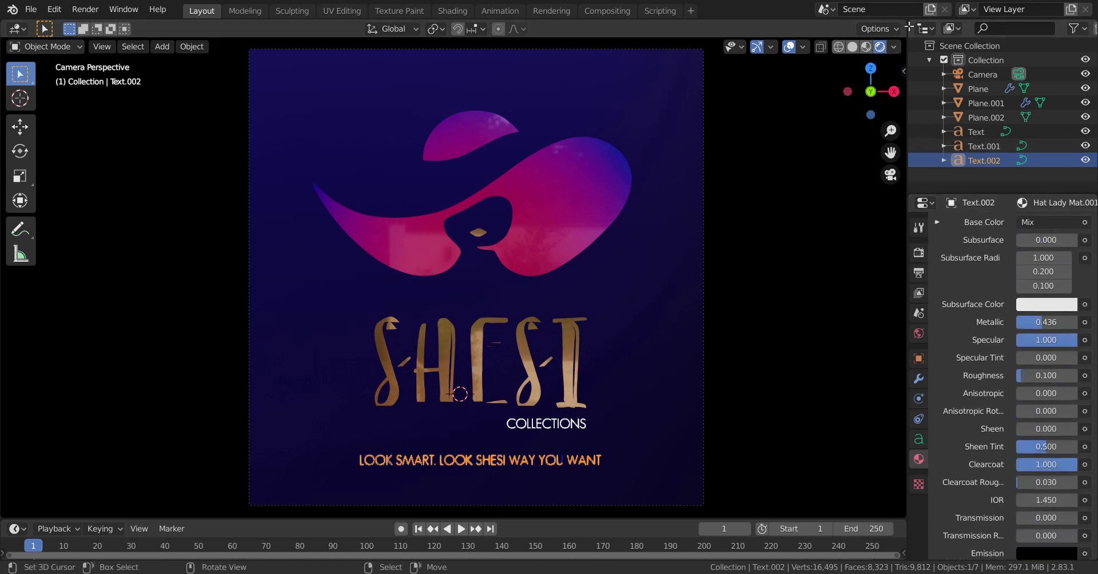
{"action": "mouse_move", "coordinate": [906, 23]}
{"action": "left_mouse_down"}
{"action": "mouse_move", "coordinate": [784, 58]}
{"action": "mouse_move", "coordinate": [455, 77]}
{"action": "left_mouse_up"}
{"action": "left_click", "coordinate": [473, 29]}
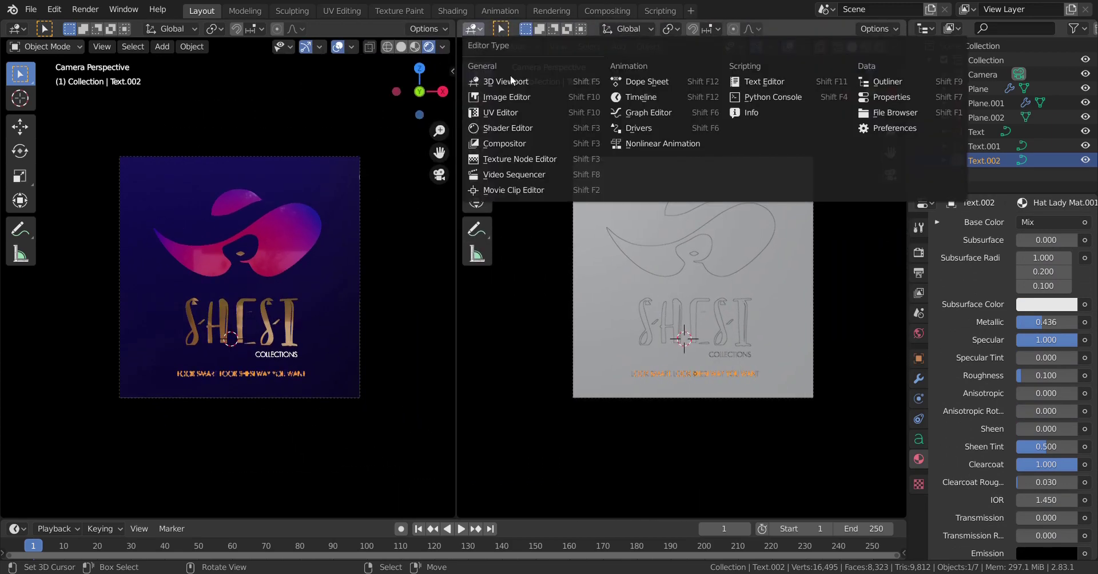
{"action": "left_click", "coordinate": [537, 128]}
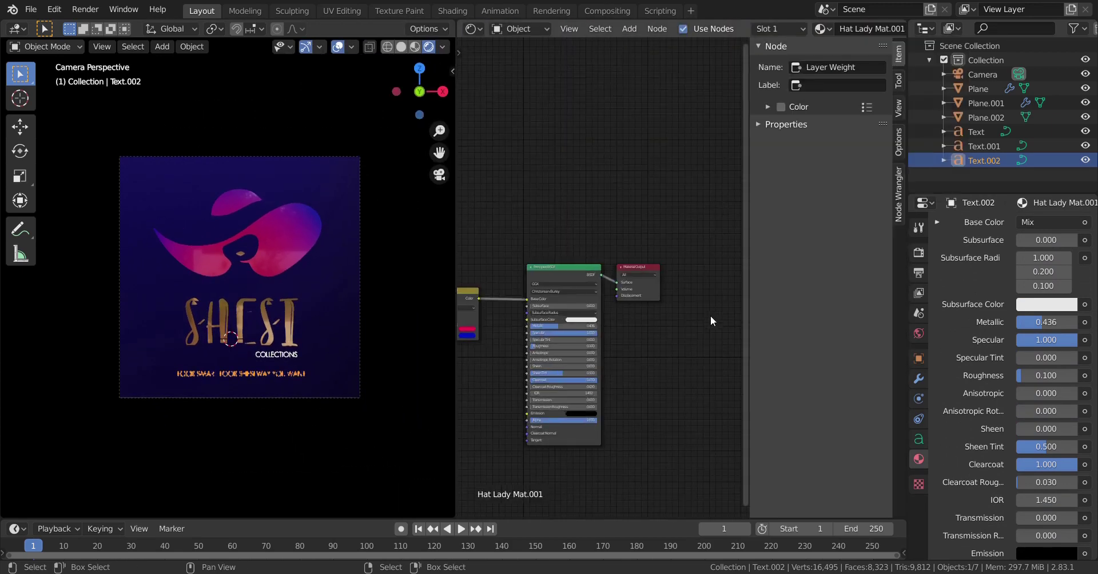
- Move the white stop of the tagline material's ColorRamp to position 0.054
{"action": "scroll", "coordinate": [710, 315], "scroll_direction": "up", "scroll_amount": 4}
{"action": "middle_click_drag", "start_coordinate": [589, 316], "coordinate": [655, 317]}
{"action": "scroll", "coordinate": [655, 343], "scroll_direction": "up", "scroll_amount": 4}
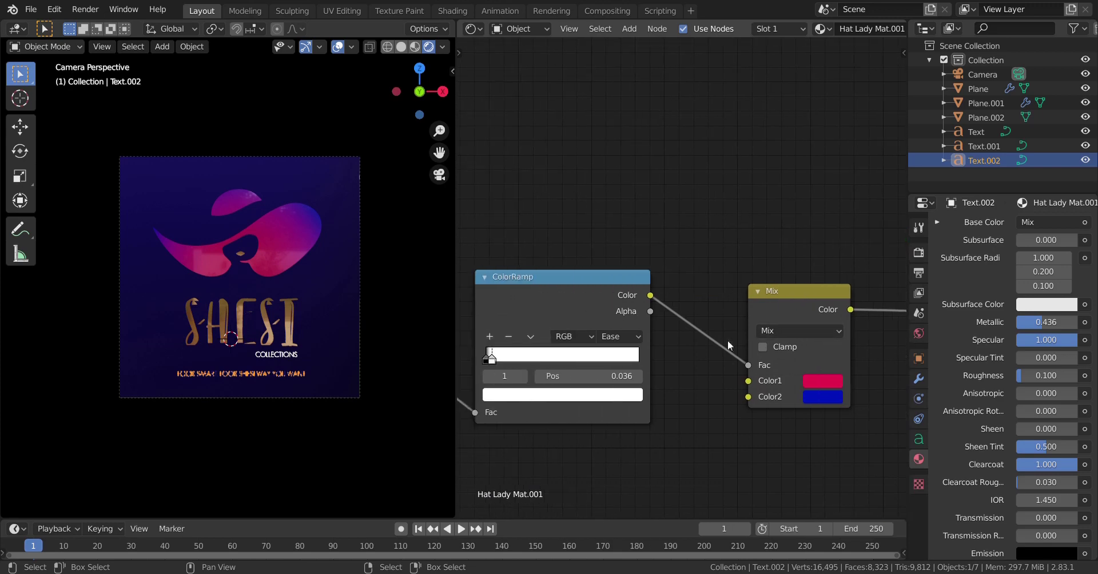
{"action": "scroll", "coordinate": [269, 392], "scroll_direction": "up", "scroll_amount": 4}
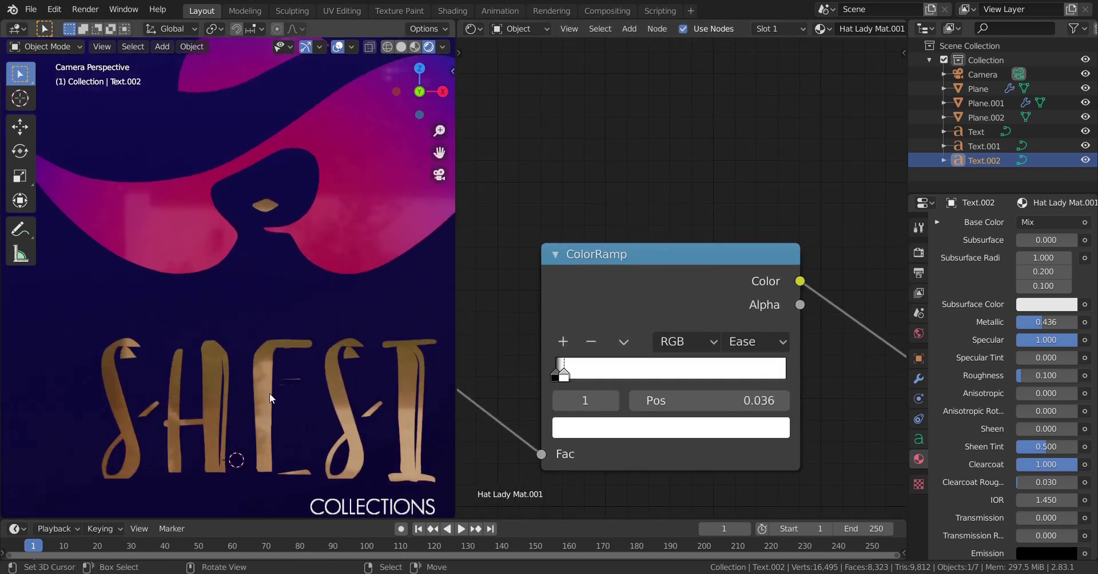
{"action": "middle_click_drag", "start_coordinate": [269, 393], "coordinate": [226, 197], "text": "shift"}
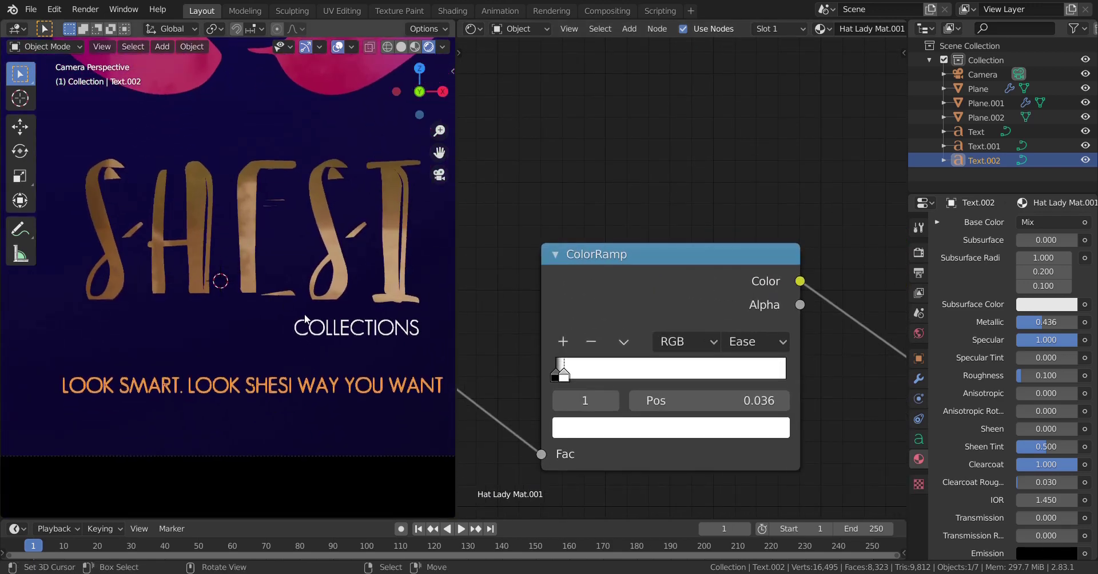
{"action": "left_click", "coordinate": [371, 434]}
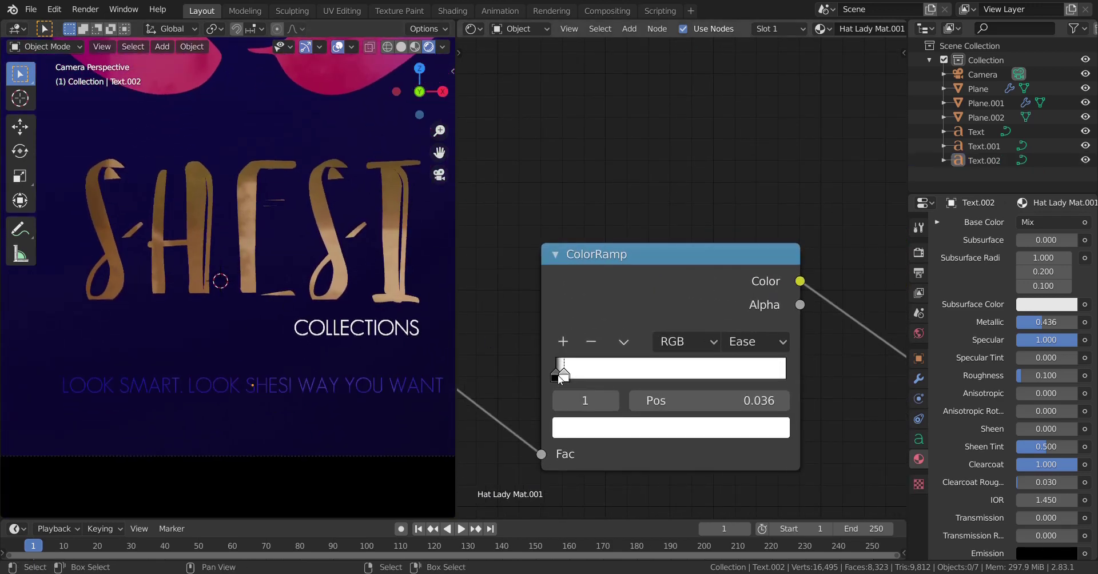
{"action": "left_click_drag", "start_coordinate": [561, 378], "coordinate": [556, 344]}
{"action": "key", "text": "Home"}
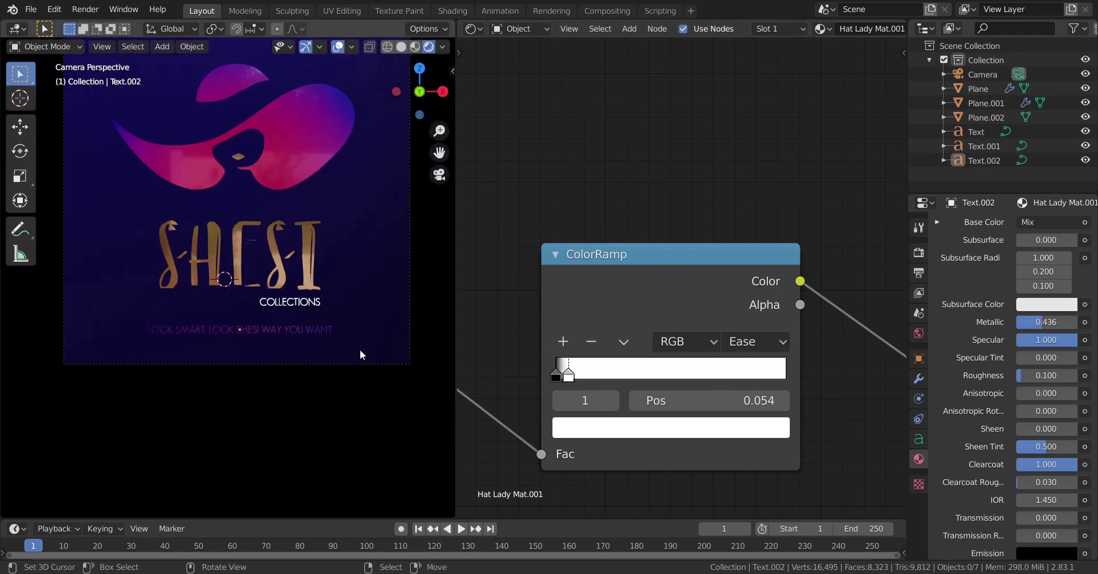
- Close the Shader Editor area to restore the full-width 3D viewport and centre the finished logo
{"action": "left_click_drag", "start_coordinate": [455, 38], "coordinate": [656, 241]}
{"action": "scroll", "coordinate": [572, 269], "scroll_direction": "down", "scroll_amount": 3}
{"action": "scroll", "coordinate": [568, 246], "scroll_direction": "up", "scroll_amount": 1}
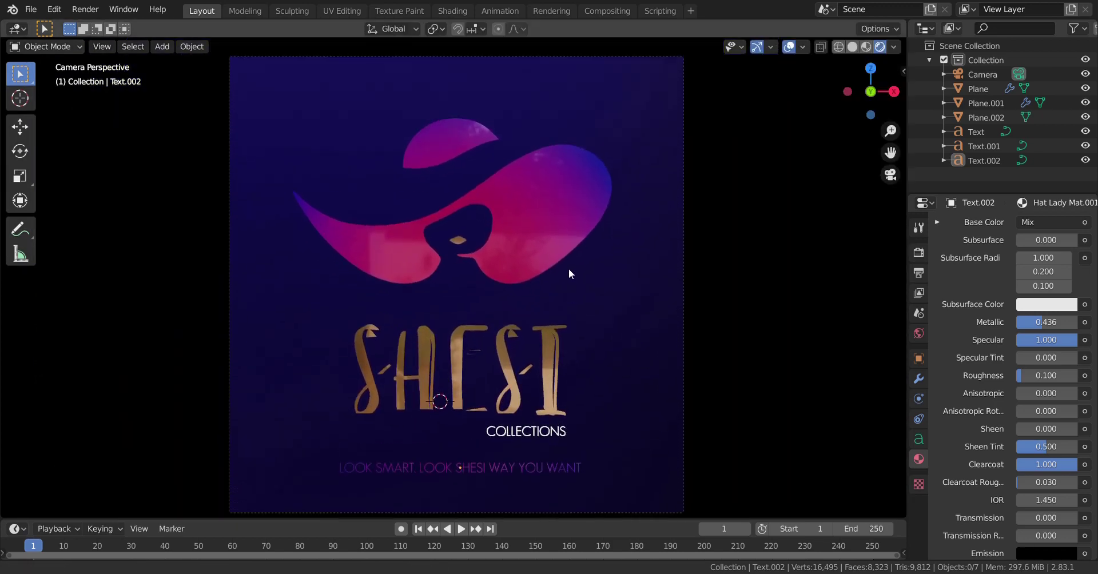
{"action": "middle_click_drag", "start_coordinate": [571, 267], "coordinate": [579, 262], "text": "shift"}
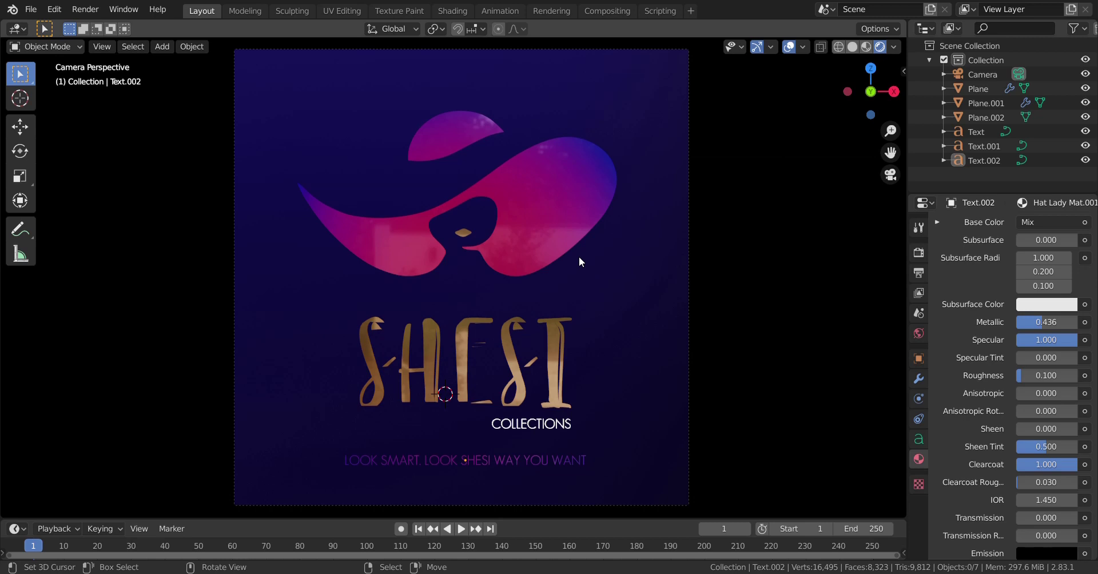
- Scale the tagline text down uniformly to 0.8 and deselect everything
{"action": "left_click", "coordinate": [534, 461]}
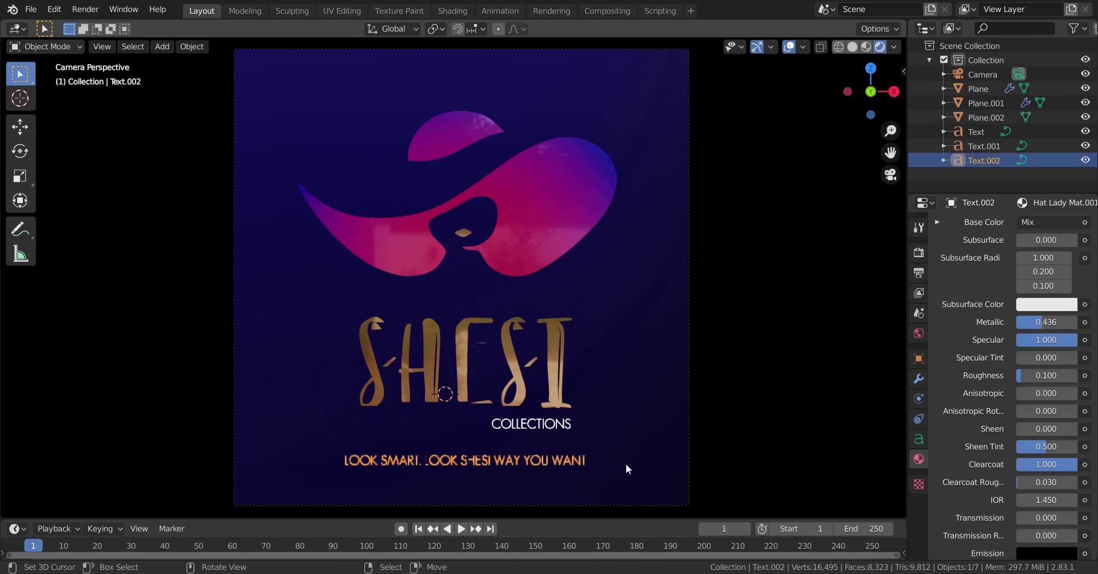
{"action": "key", "text": "s"}
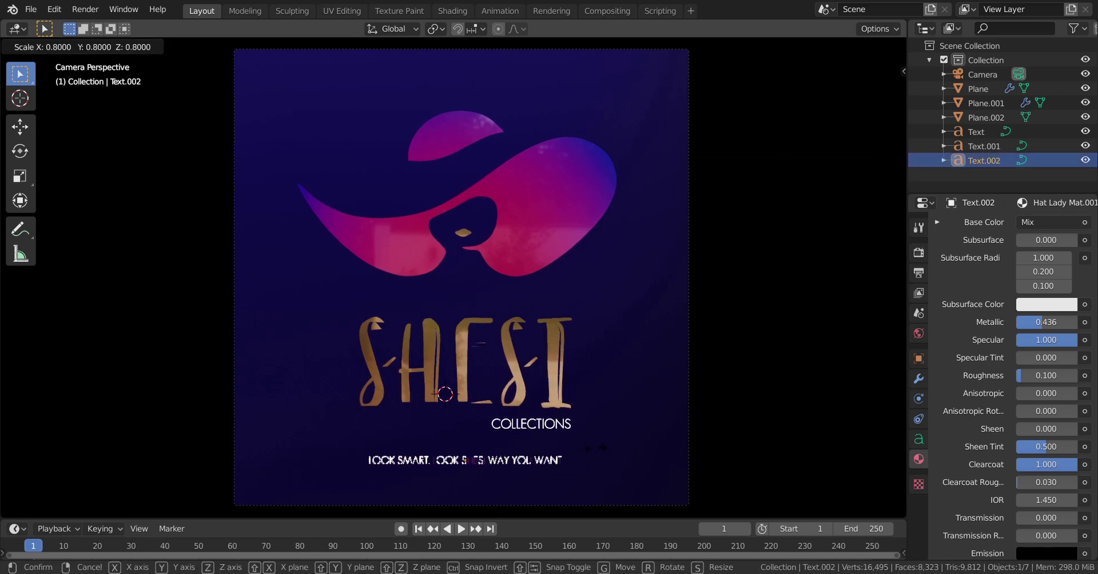
{"action": "key", "text": "Escape"}
{"action": "key", "text": "a"}
{"action": "key", "text": "alt+a"}
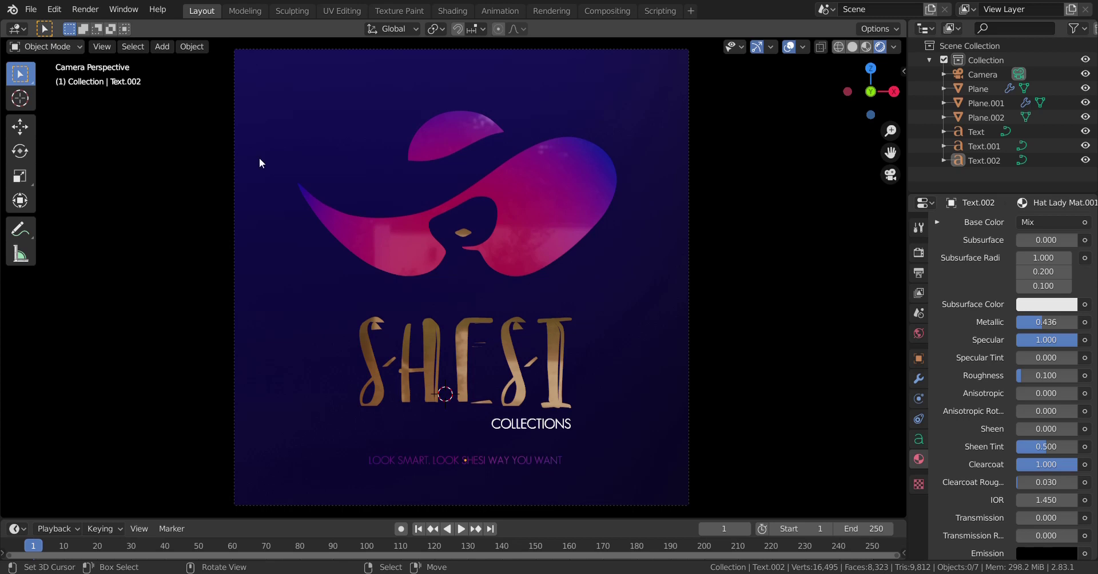
- Set the Eevee render sampling to 100 samples
{"action": "left_click", "coordinate": [918, 252]}
{"action": "left_click", "coordinate": [1051, 267]}
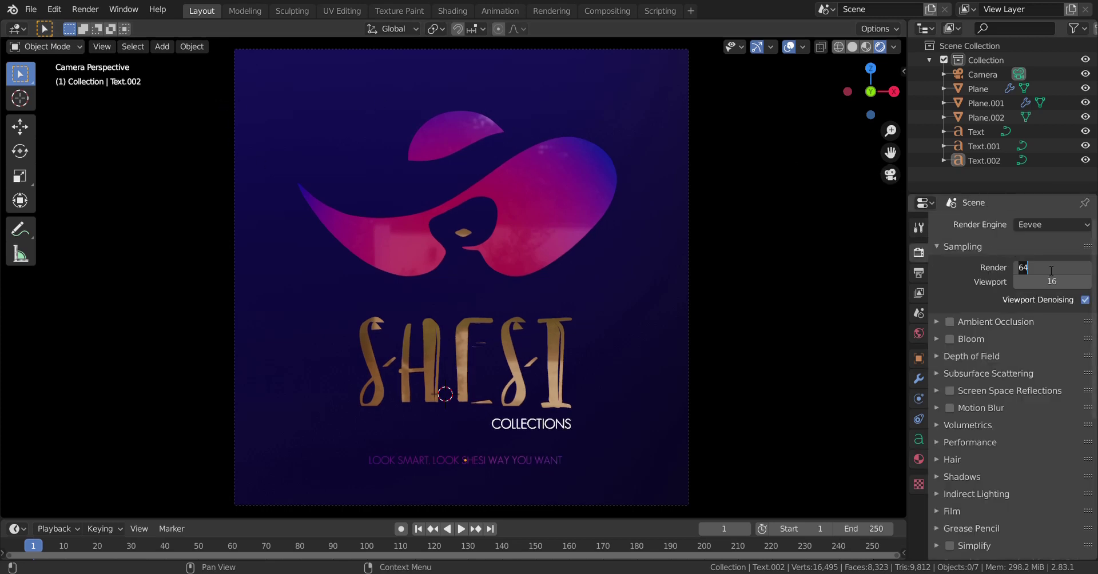
{"action": "type", "text": "100"}
{"action": "key", "text": "Return"}
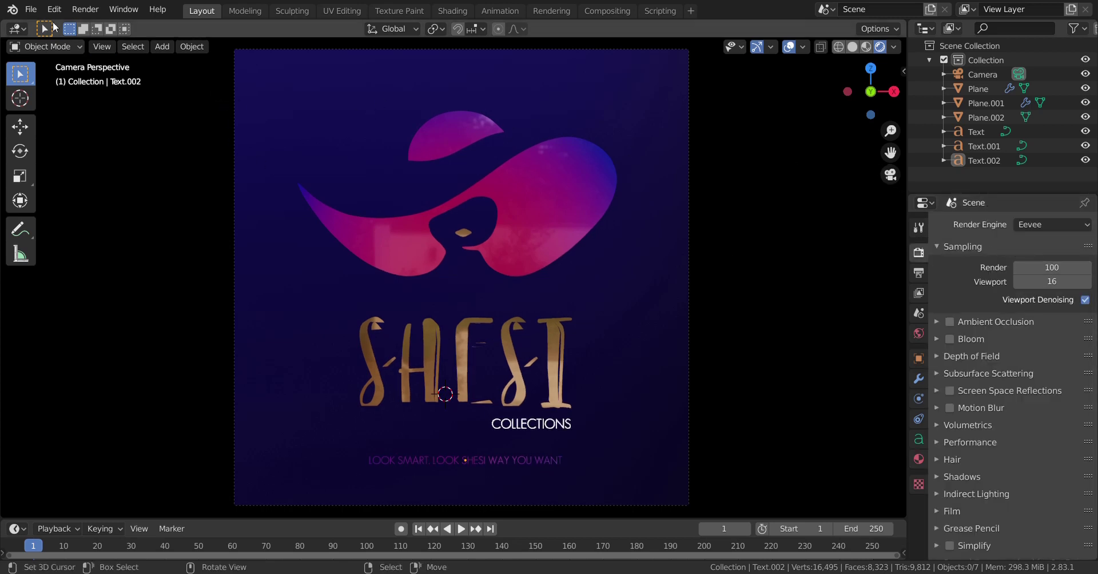
- Render the logo as a still image and inspect the result up close and as a whole
{"action": "left_click", "coordinate": [85, 9]}
{"action": "left_click", "coordinate": [113, 30]}
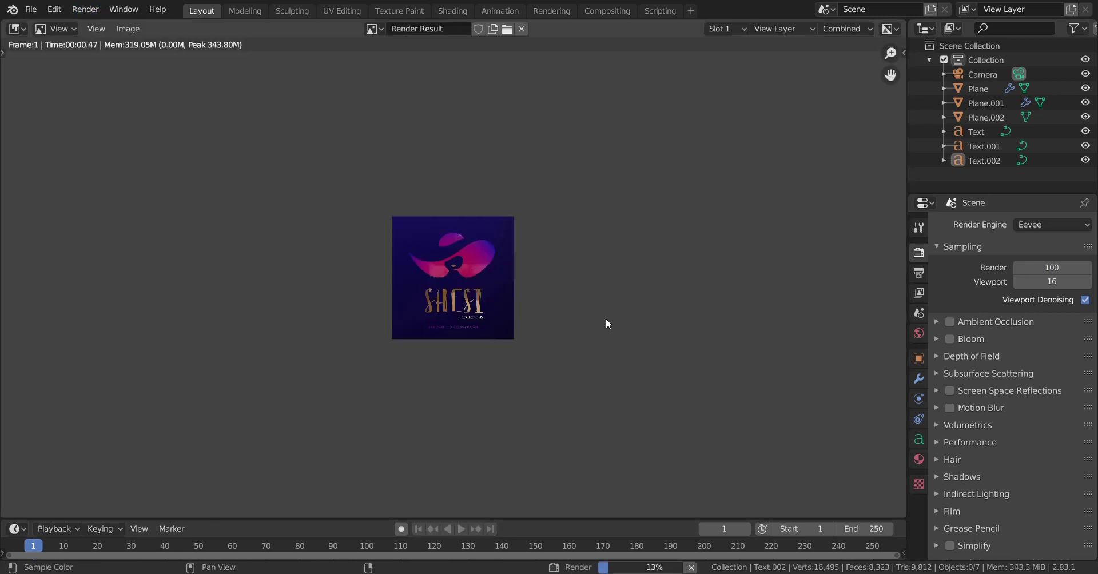
{"action": "scroll", "coordinate": [527, 313], "scroll_direction": "up", "scroll_amount": 1}
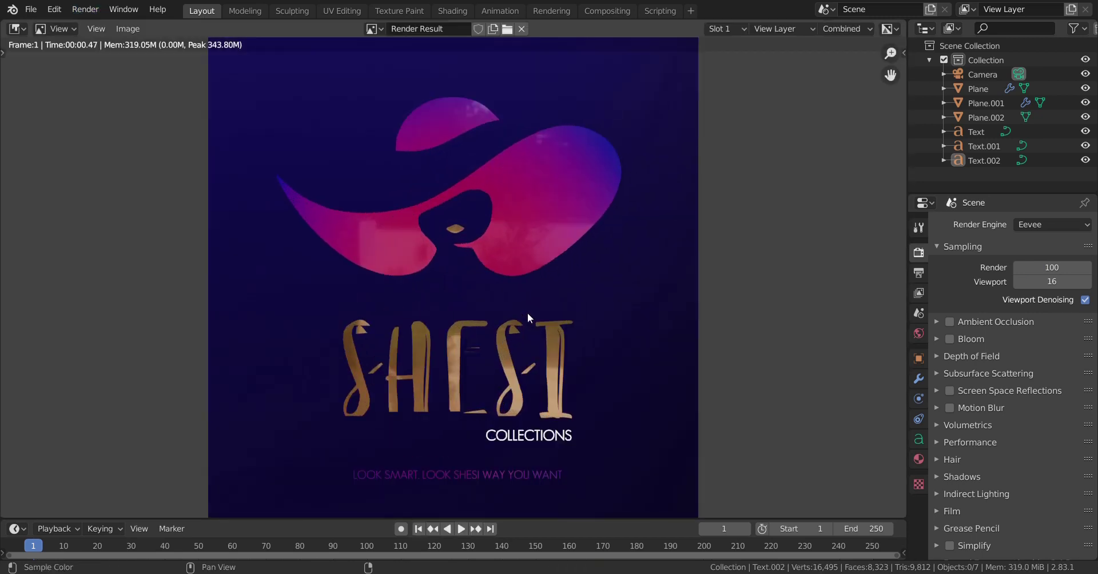
{"action": "scroll", "coordinate": [488, 225], "scroll_direction": "down", "scroll_amount": 1}
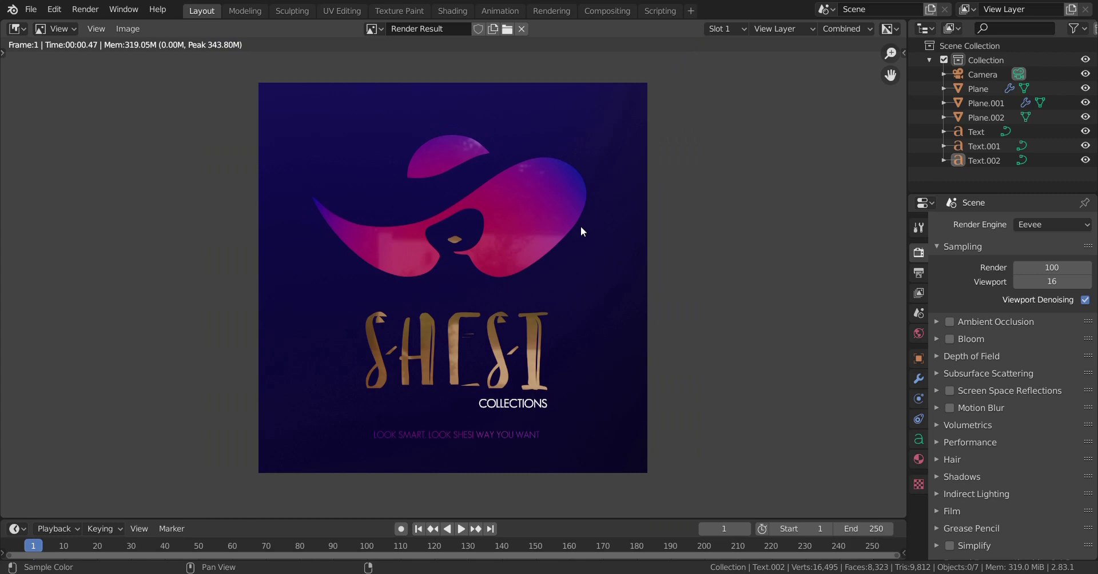